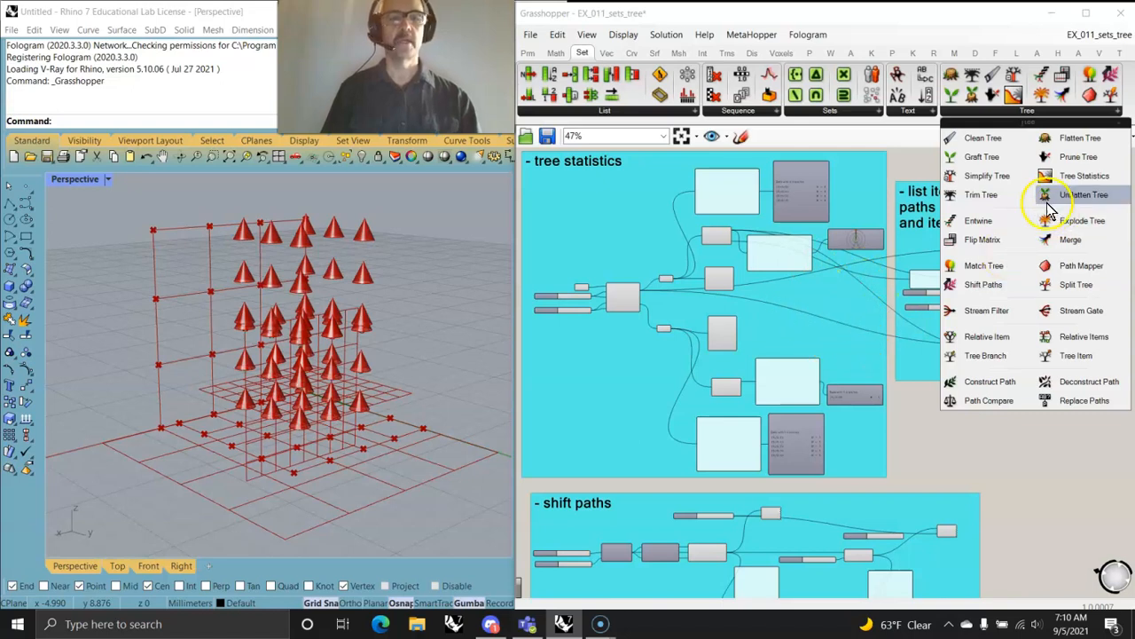
{"action": "right_click_drag", "start_coordinate": [328, 351], "coordinate": [368, 399]}
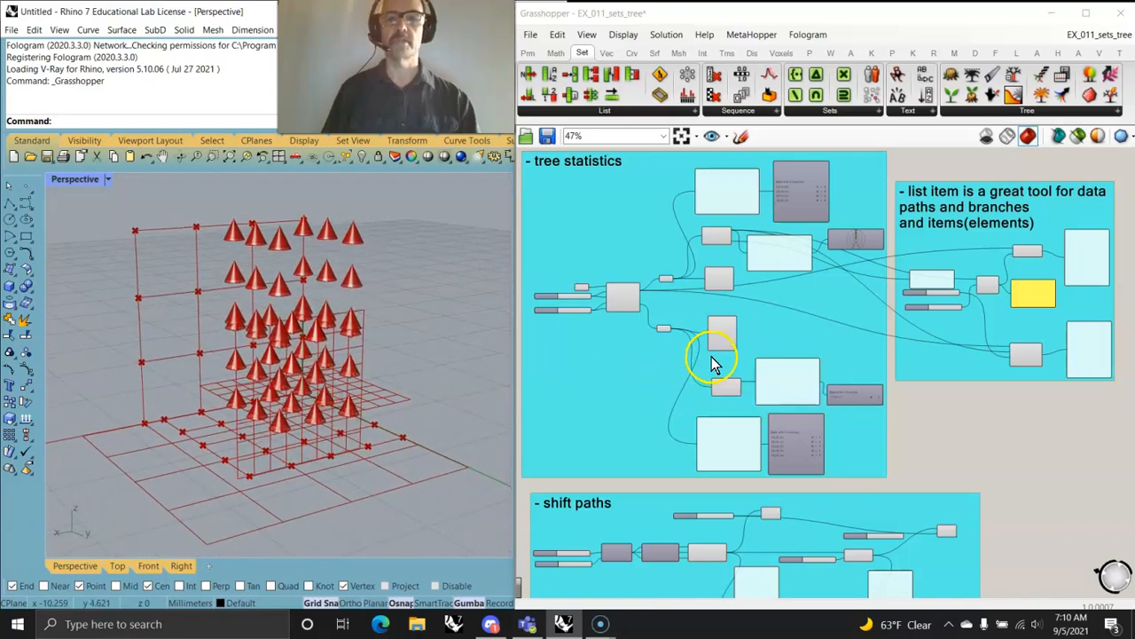
{"action": "scroll", "coordinate": [714, 352], "scroll_direction": "down", "scroll_amount": 2}
{"action": "scroll", "coordinate": [710, 353], "scroll_direction": "up", "scroll_amount": 2}
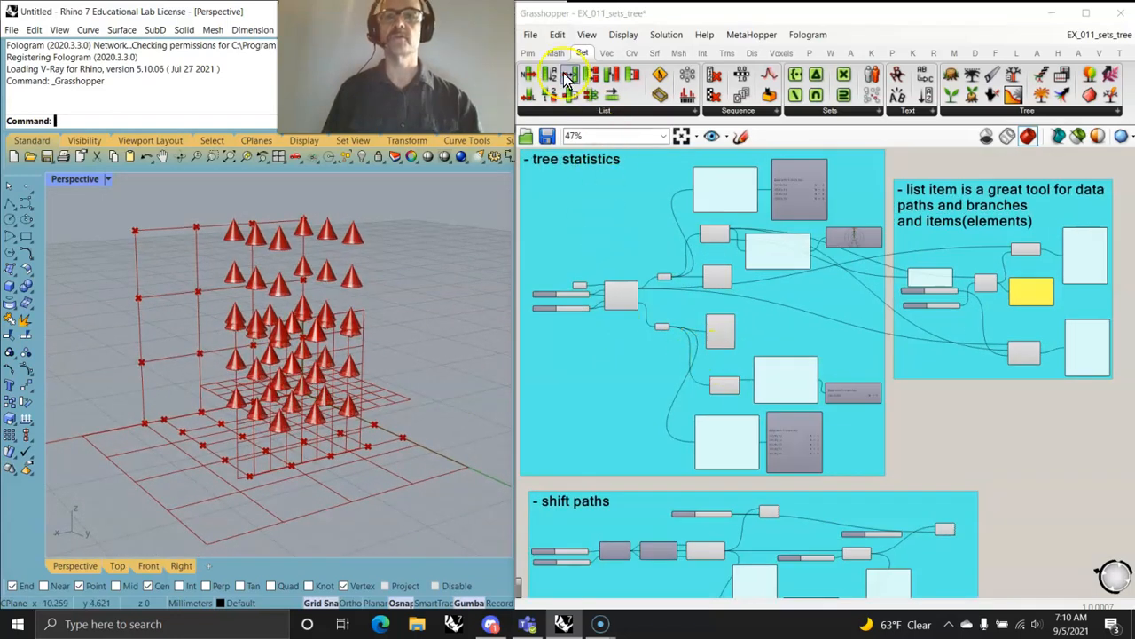
Step: Save a copy of the definition under the file name EX_011_sets_tree_test_002
{"action": "left_click", "coordinate": [532, 37]}
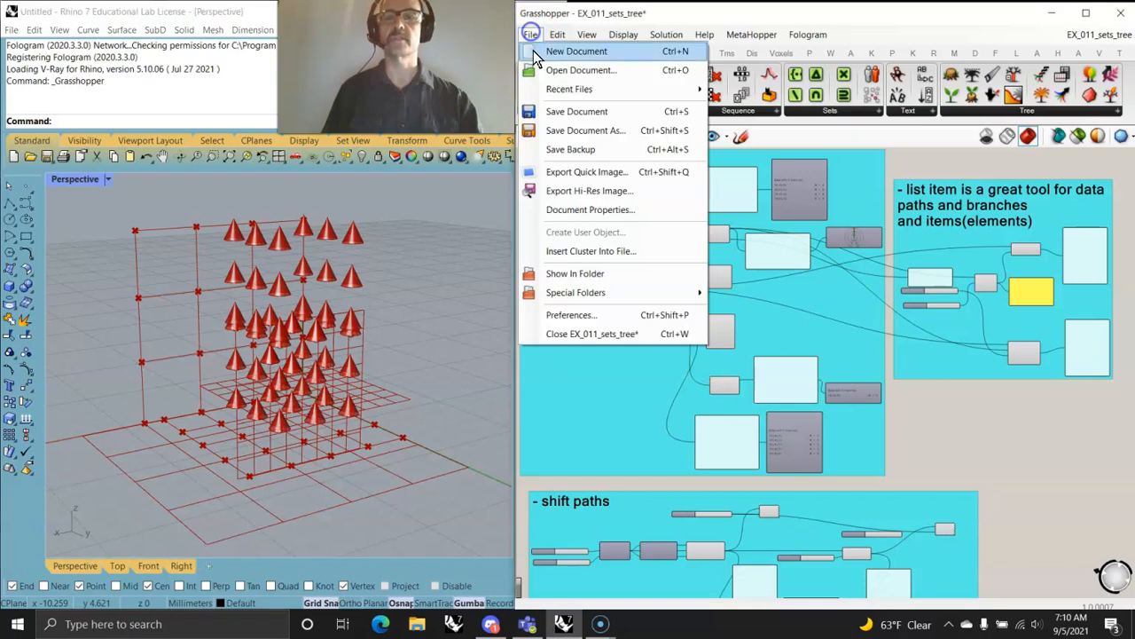
{"action": "left_click", "coordinate": [579, 133]}
{"action": "left_click", "coordinate": [360, 437]}
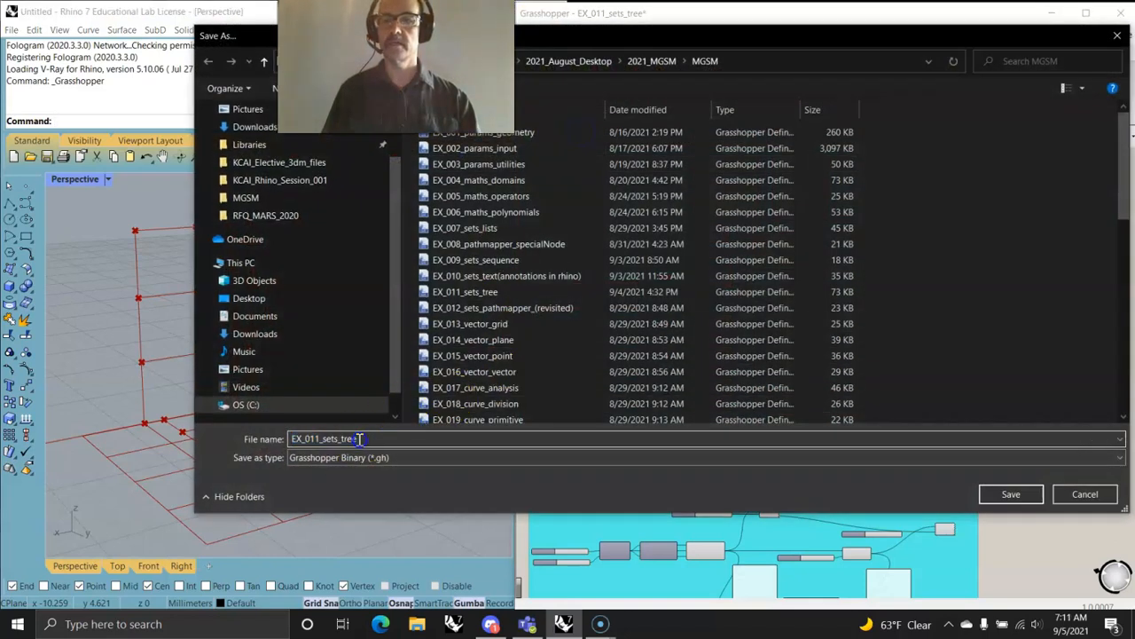
{"action": "type", "text": "_test"}
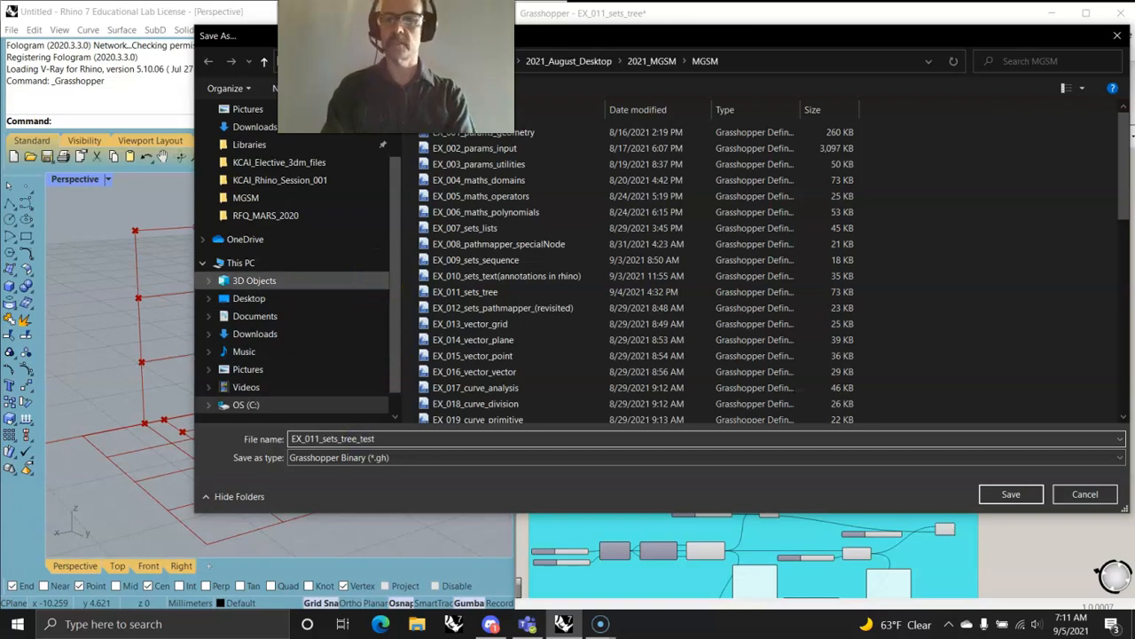
{"action": "type", "text": "_002"}
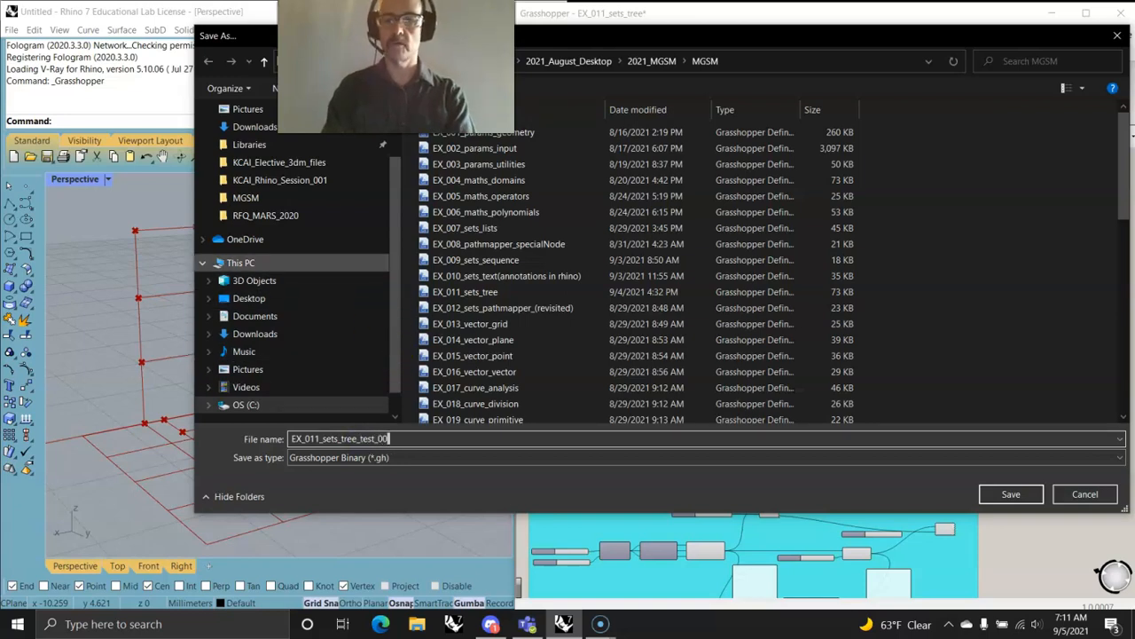
{"action": "left_click", "coordinate": [1010, 495]}
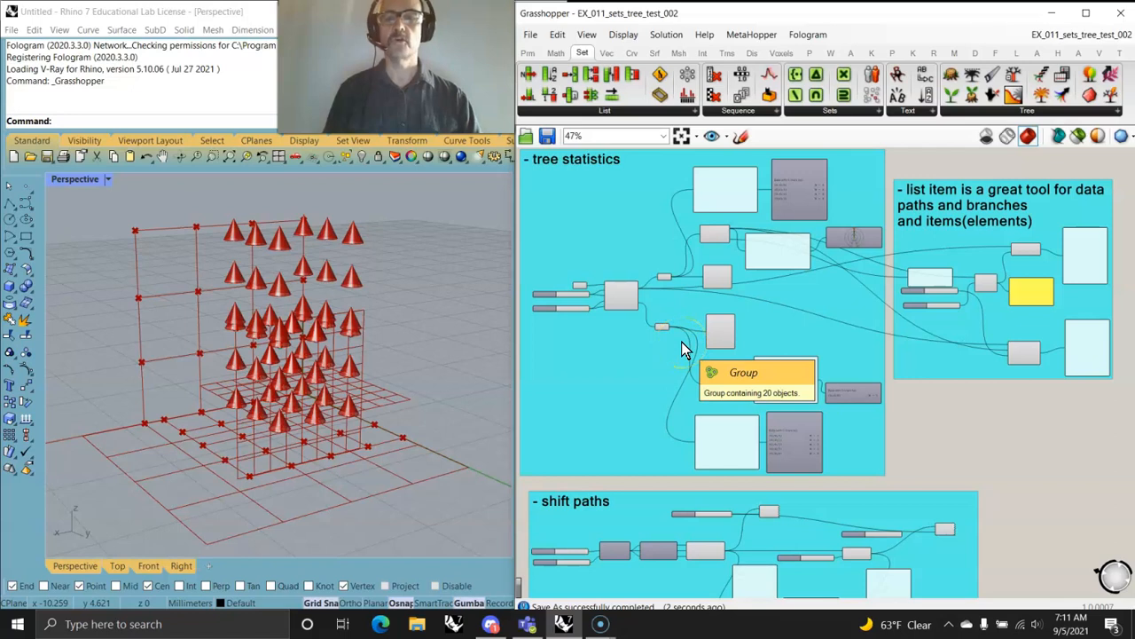
Step: Move the column of groups from tree statistics down to match tree into the empty canvas area below the other groups
{"action": "scroll", "coordinate": [651, 324], "scroll_direction": "down", "scroll_amount": 4}
{"action": "scroll", "coordinate": [661, 325], "scroll_direction": "down", "scroll_amount": 2}
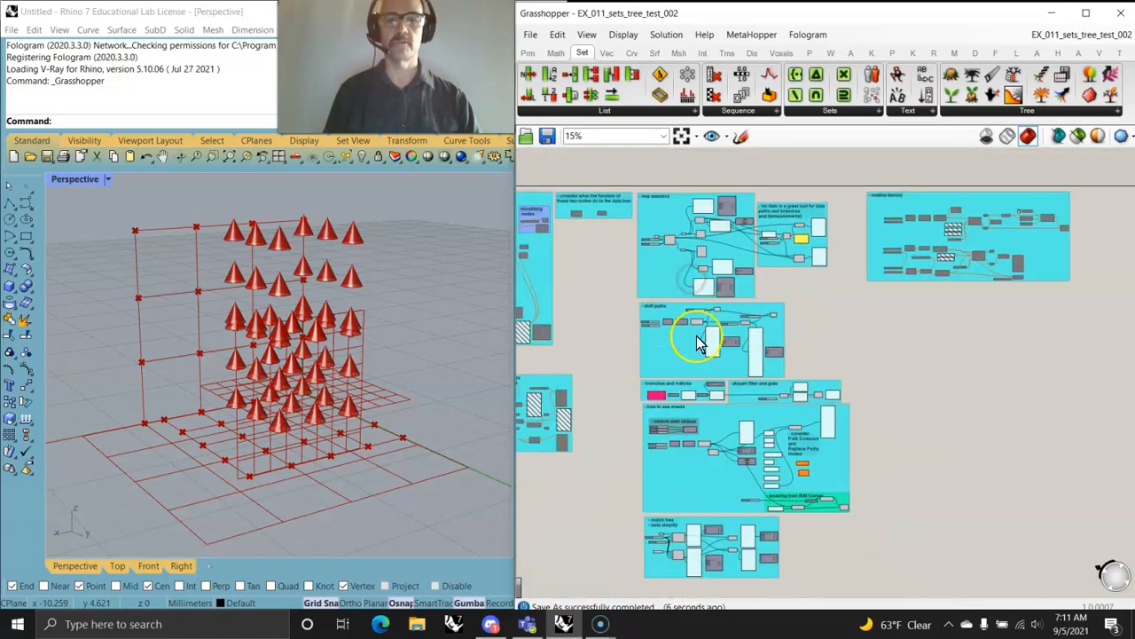
{"action": "left_click_drag", "start_coordinate": [859, 582], "coordinate": [640, 193]}
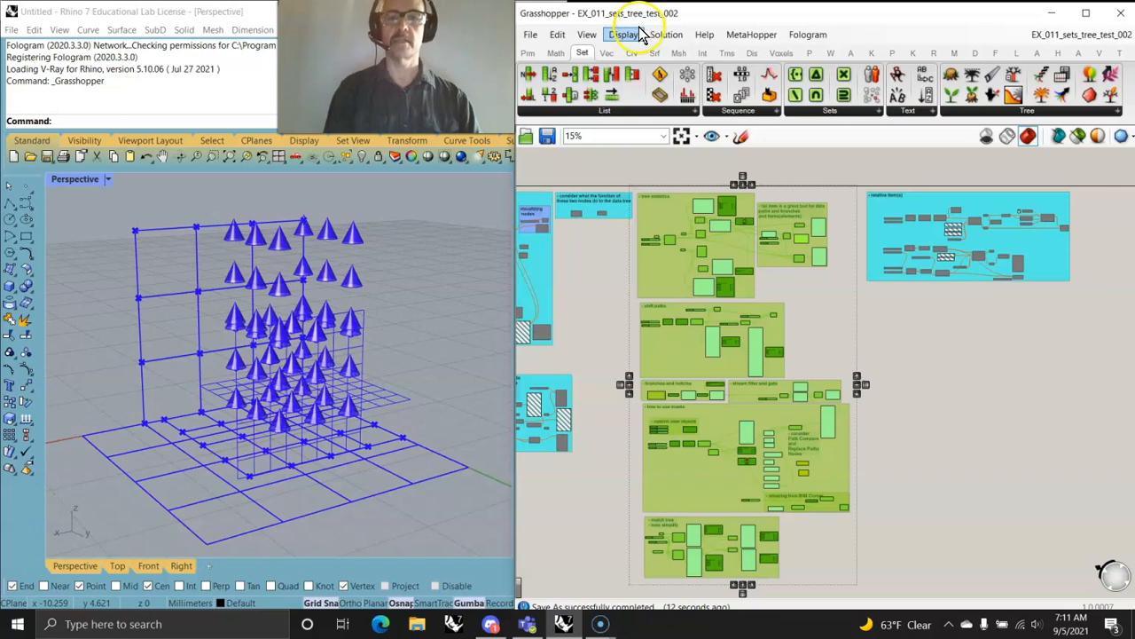
{"action": "scroll", "coordinate": [694, 348], "scroll_direction": "up", "scroll_amount": 2}
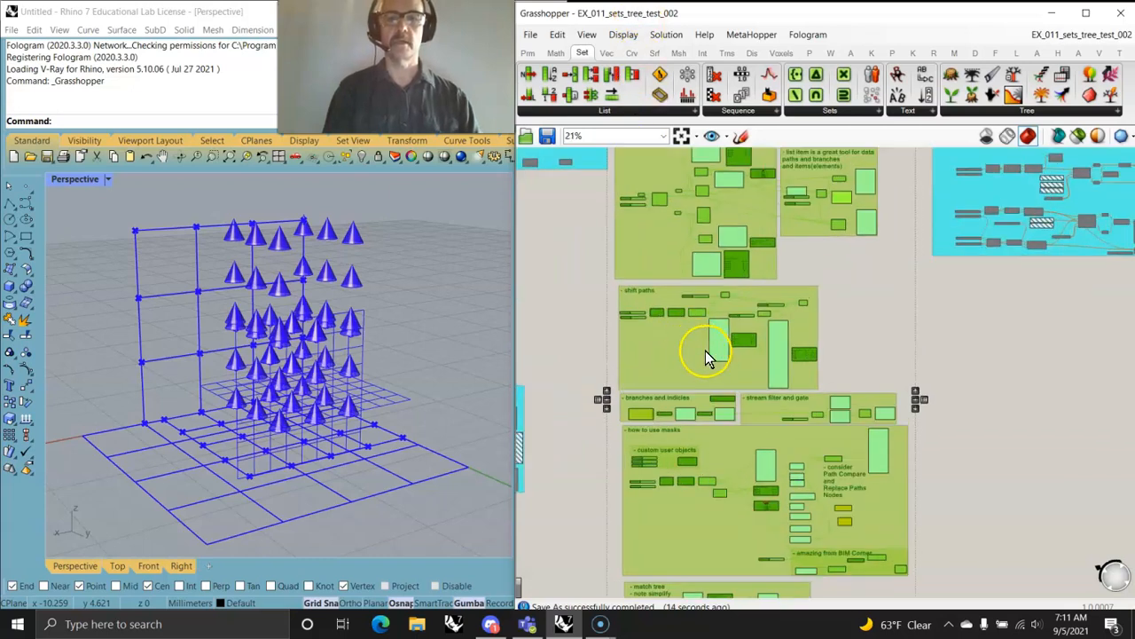
{"action": "scroll", "coordinate": [692, 353], "scroll_direction": "down", "scroll_amount": 3}
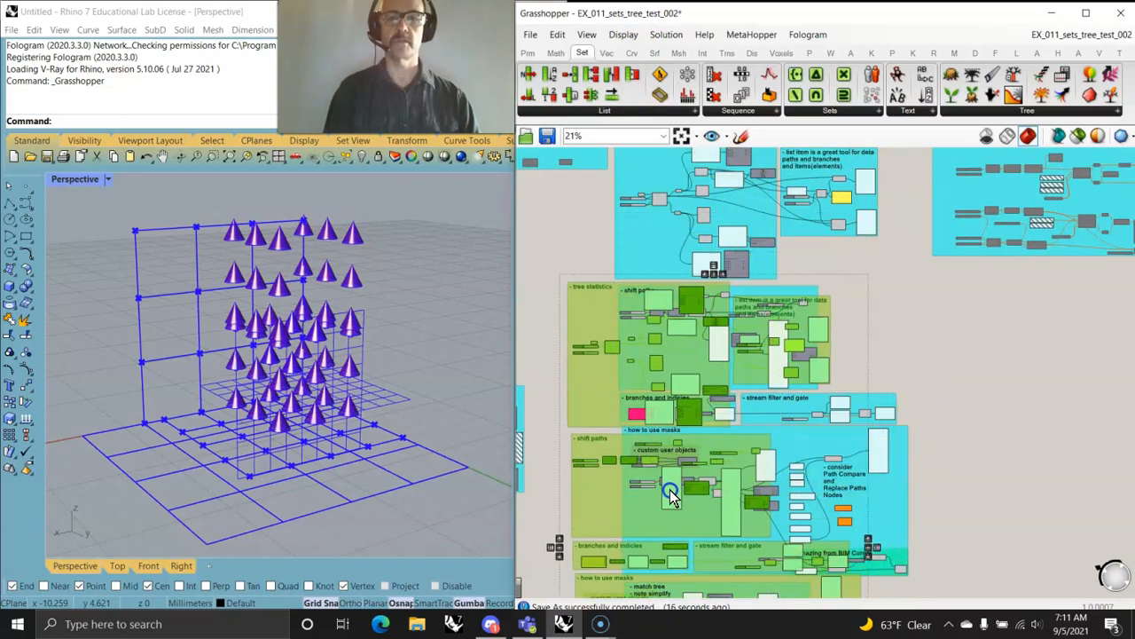
{"action": "scroll", "coordinate": [692, 360], "scroll_direction": "down", "scroll_amount": 3}
{"action": "left_click_drag", "start_coordinate": [692, 360], "coordinate": [602, 500]}
Step: Disable all the groups lying above the relocated column on the canvas
{"action": "left_click_drag", "start_coordinate": [854, 439], "coordinate": [537, 275]}
{"action": "right_click", "coordinate": [583, 233]}
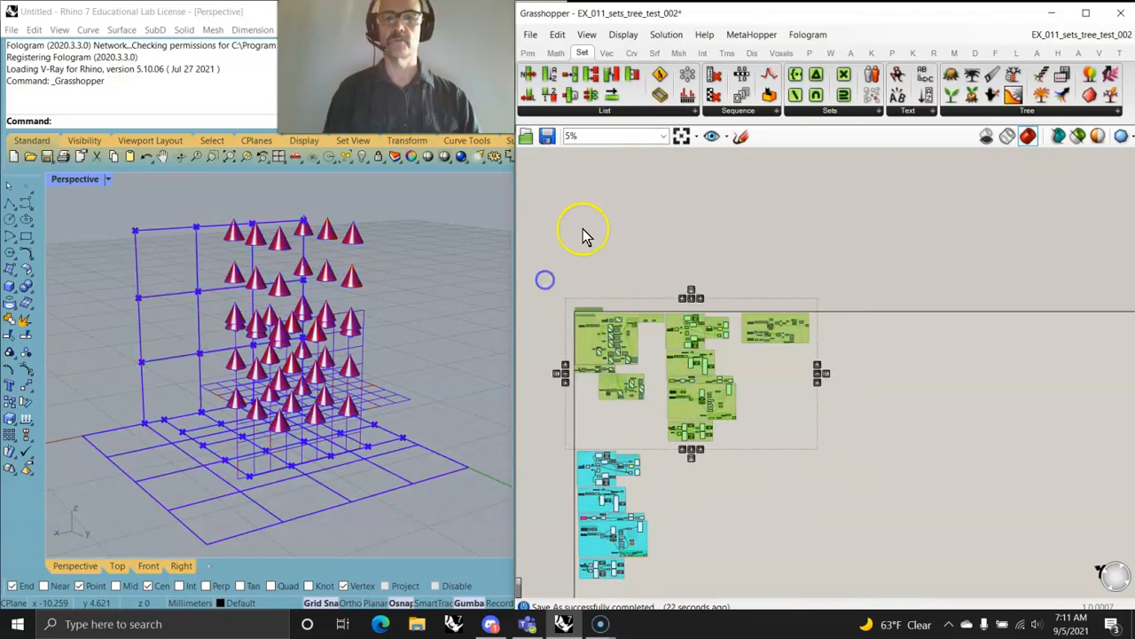
{"action": "left_click", "coordinate": [623, 282]}
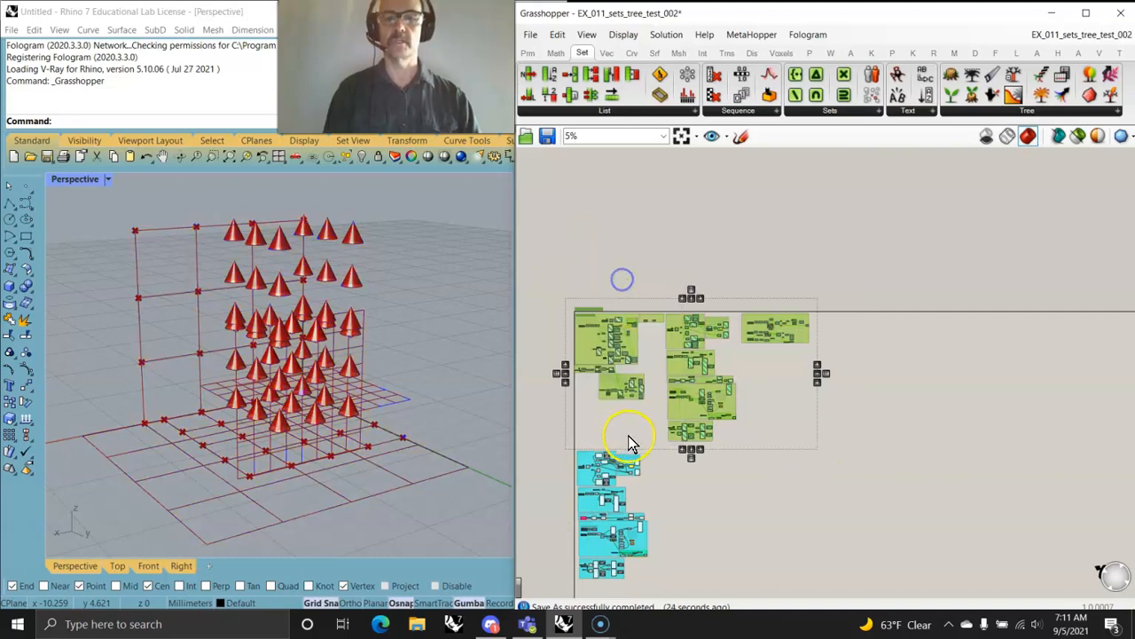
Step: Disable the groups from shift paths down to match tree, leaving out tree statistics and the list item group
{"action": "scroll", "coordinate": [701, 372], "scroll_direction": "up", "scroll_amount": 5}
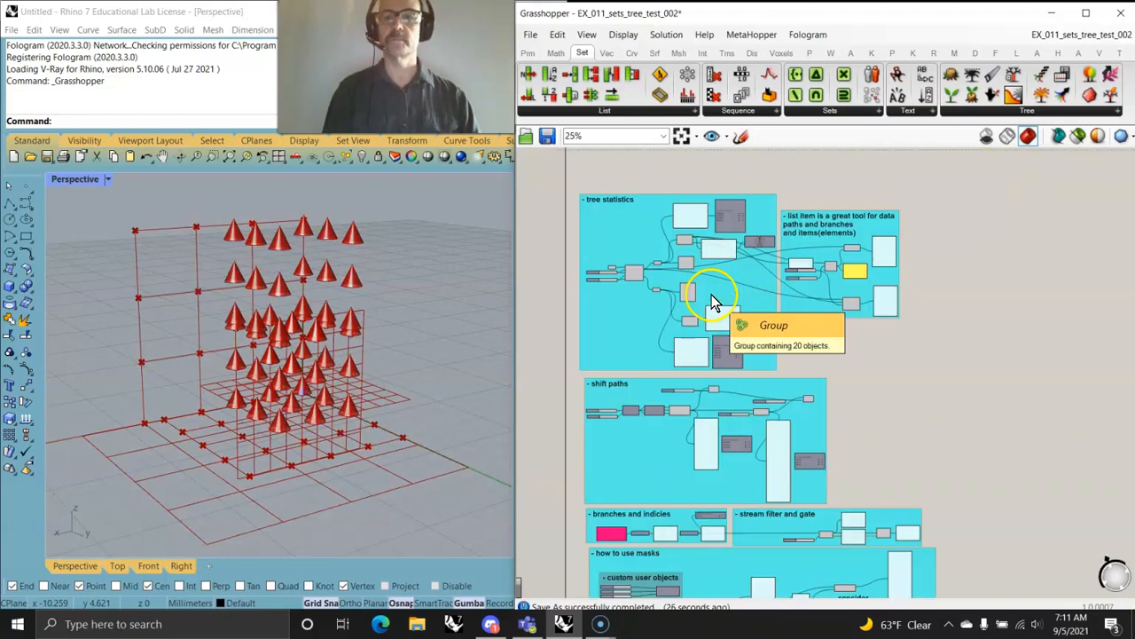
{"action": "scroll", "coordinate": [714, 298], "scroll_direction": "down", "scroll_amount": 1}
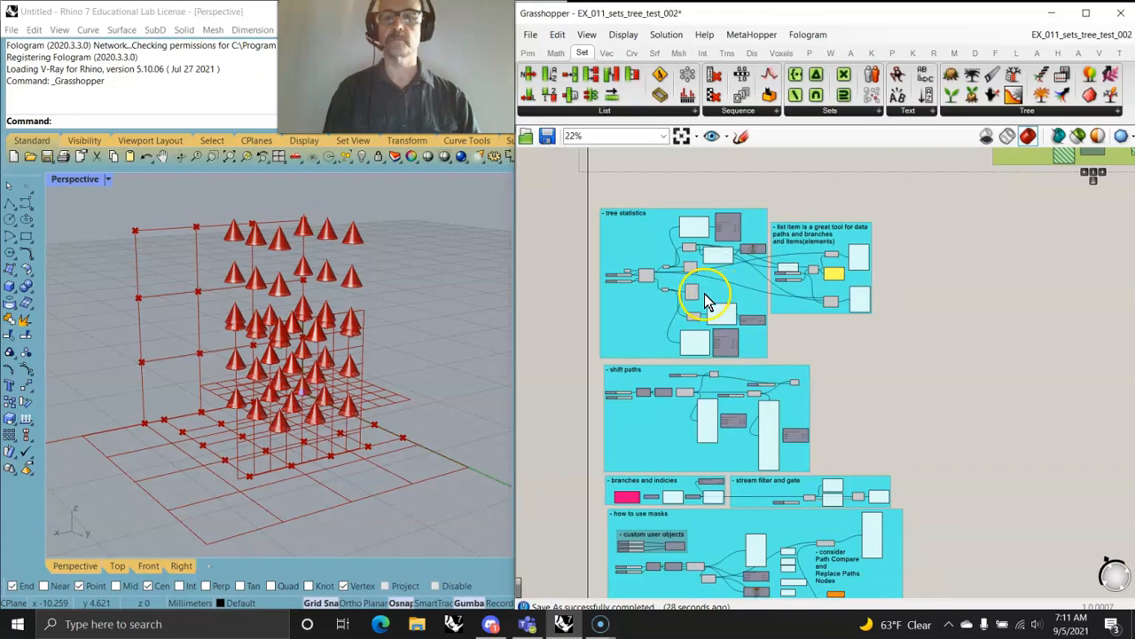
{"action": "scroll", "coordinate": [723, 311], "scroll_direction": "down", "scroll_amount": 2}
{"action": "right_click_drag", "start_coordinate": [754, 371], "coordinate": [753, 311]}
{"action": "scroll", "coordinate": [752, 310], "scroll_direction": "down", "scroll_amount": 1}
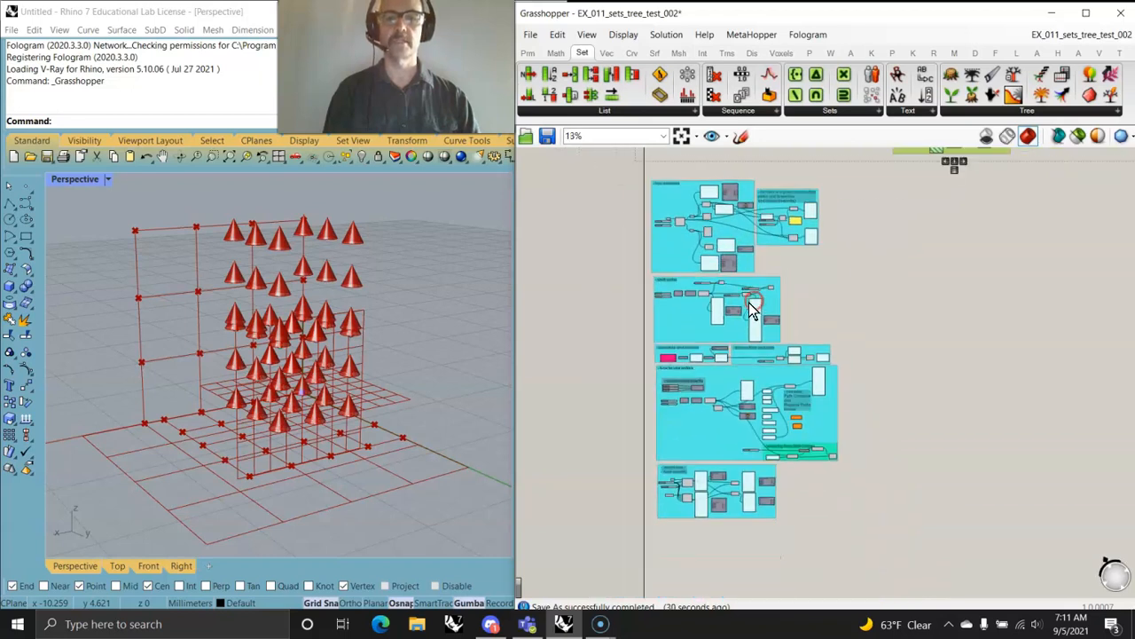
{"action": "left_click_drag", "start_coordinate": [867, 548], "coordinate": [627, 279]}
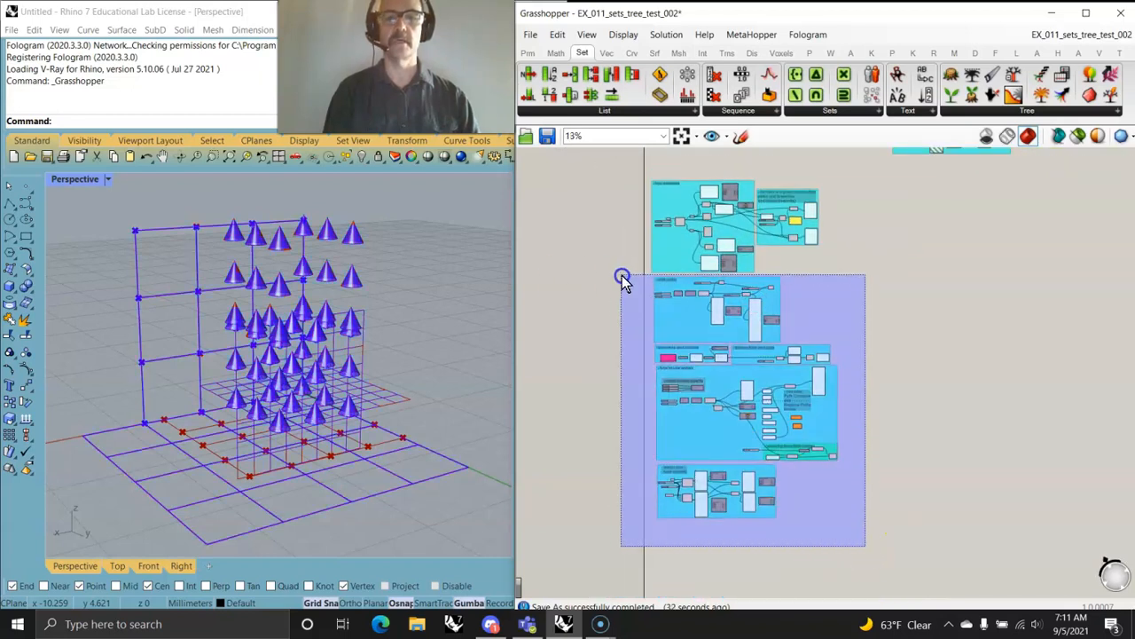
{"action": "right_click", "coordinate": [565, 286]}
{"action": "left_click", "coordinate": [606, 338]}
{"action": "left_click", "coordinate": [827, 255]}
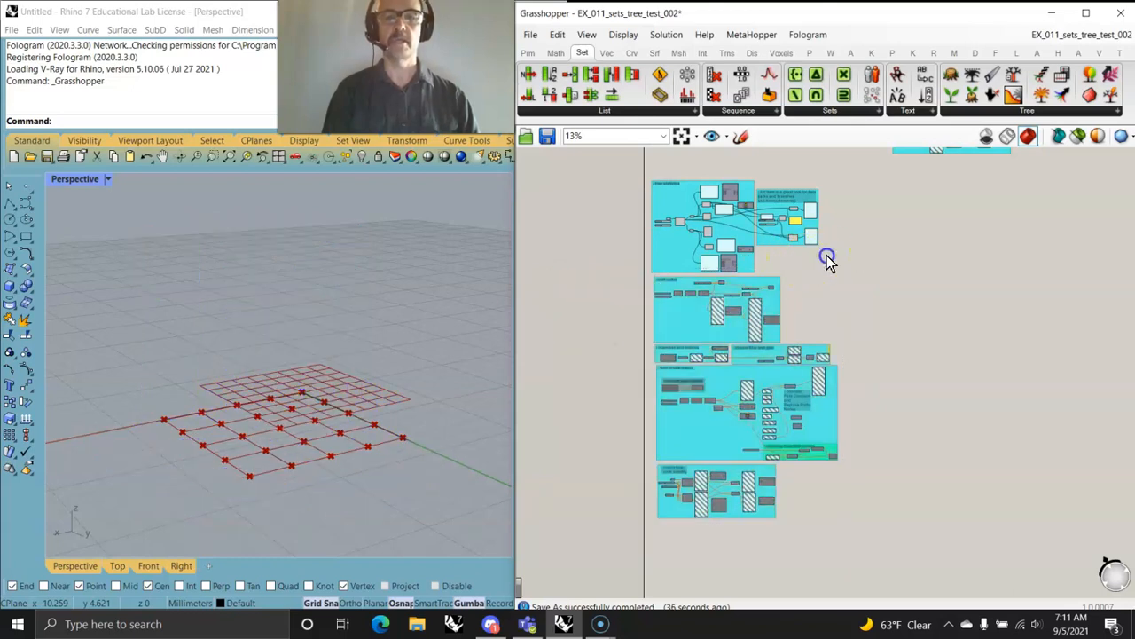
Step: Temporarily restrict the preview to selected objects and select the tree statistics and list item groups
{"action": "right_click_drag", "start_coordinate": [390, 371], "coordinate": [394, 410]}
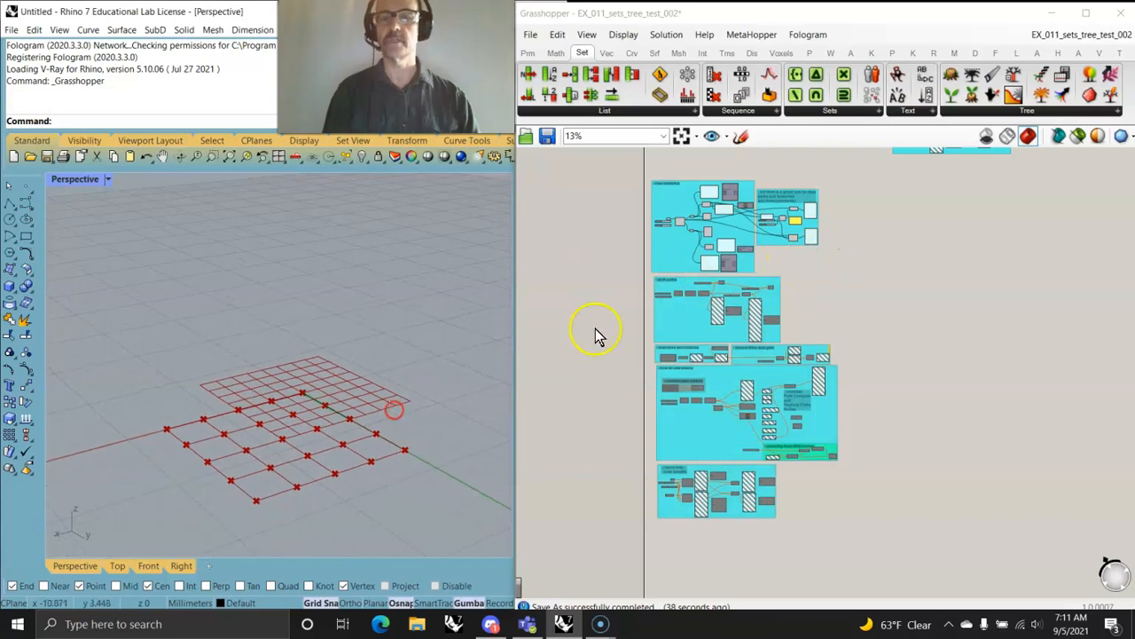
{"action": "scroll", "coordinate": [737, 235], "scroll_direction": "up", "scroll_amount": 5}
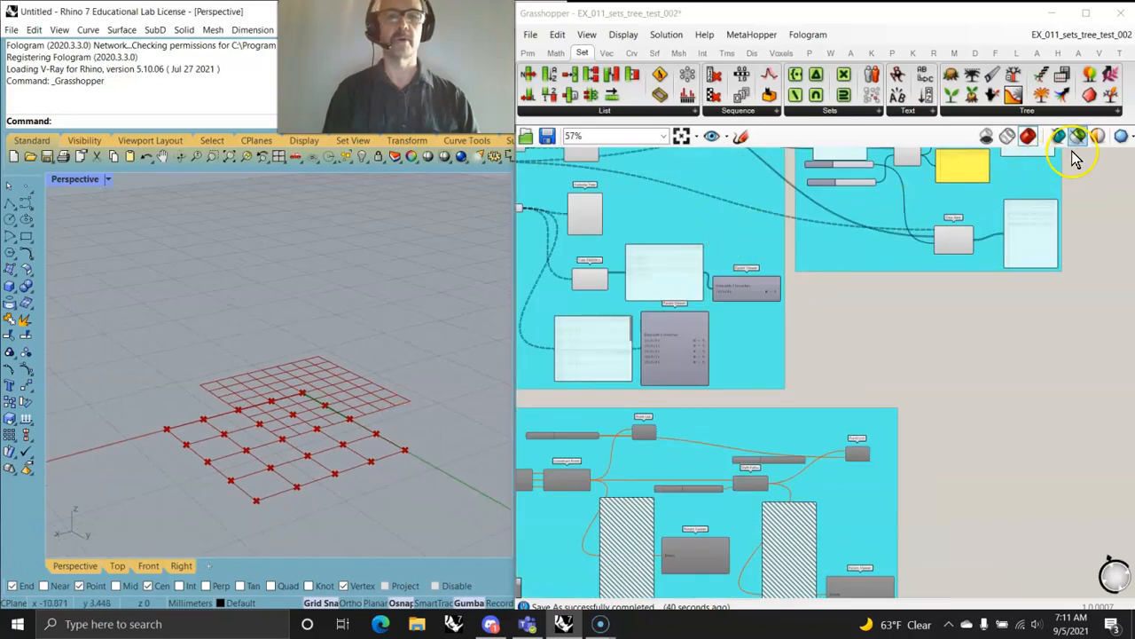
{"action": "left_click", "coordinate": [1077, 138]}
{"action": "scroll", "coordinate": [936, 338], "scroll_direction": "down", "scroll_amount": 4}
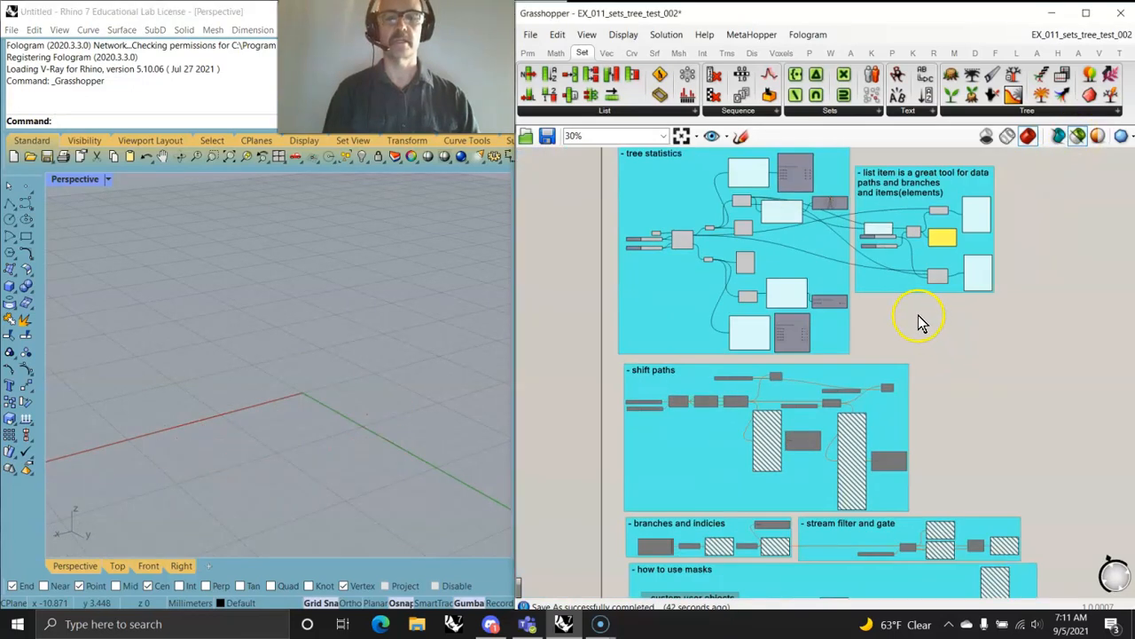
{"action": "left_click_drag", "start_coordinate": [986, 351], "coordinate": [681, 173]}
{"action": "left_click", "coordinate": [1060, 138]}
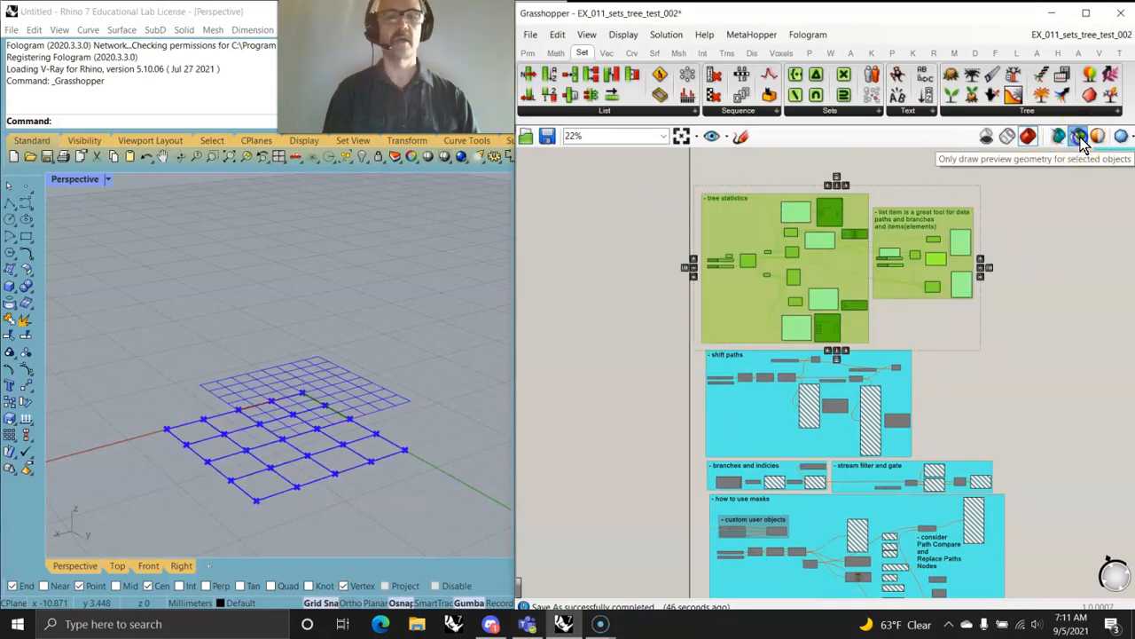
{"action": "left_click", "coordinate": [1047, 226]}
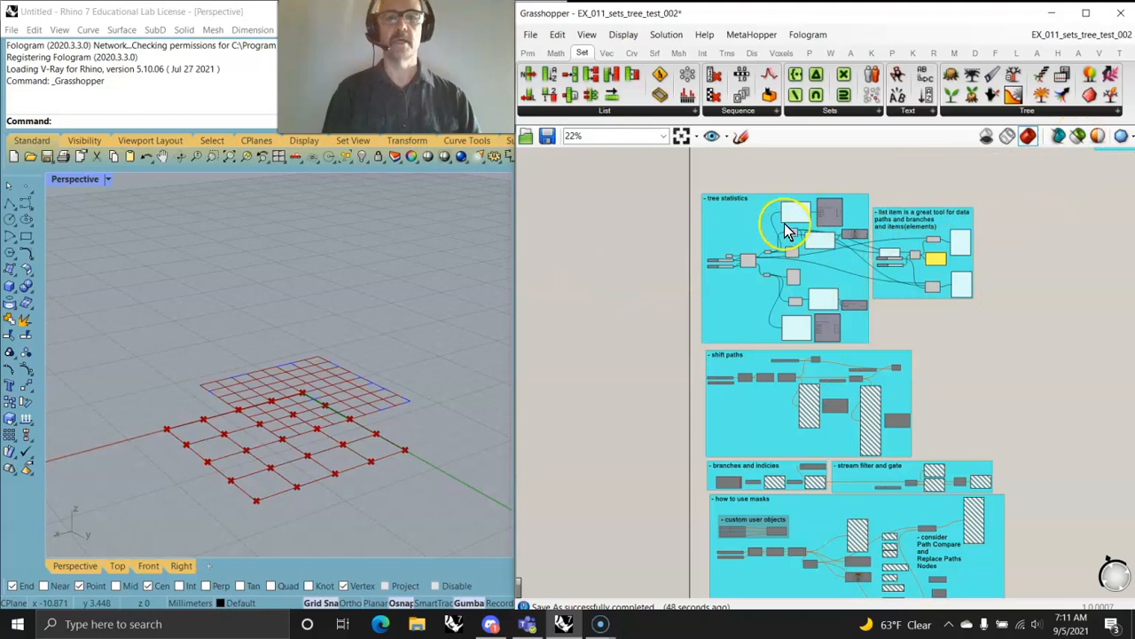
Step: Ungroup the tree statistics group and the neighbouring list item group
{"action": "scroll", "coordinate": [738, 233], "scroll_direction": "up", "scroll_amount": 5}
{"action": "scroll", "coordinate": [719, 240], "scroll_direction": "up", "scroll_amount": 5}
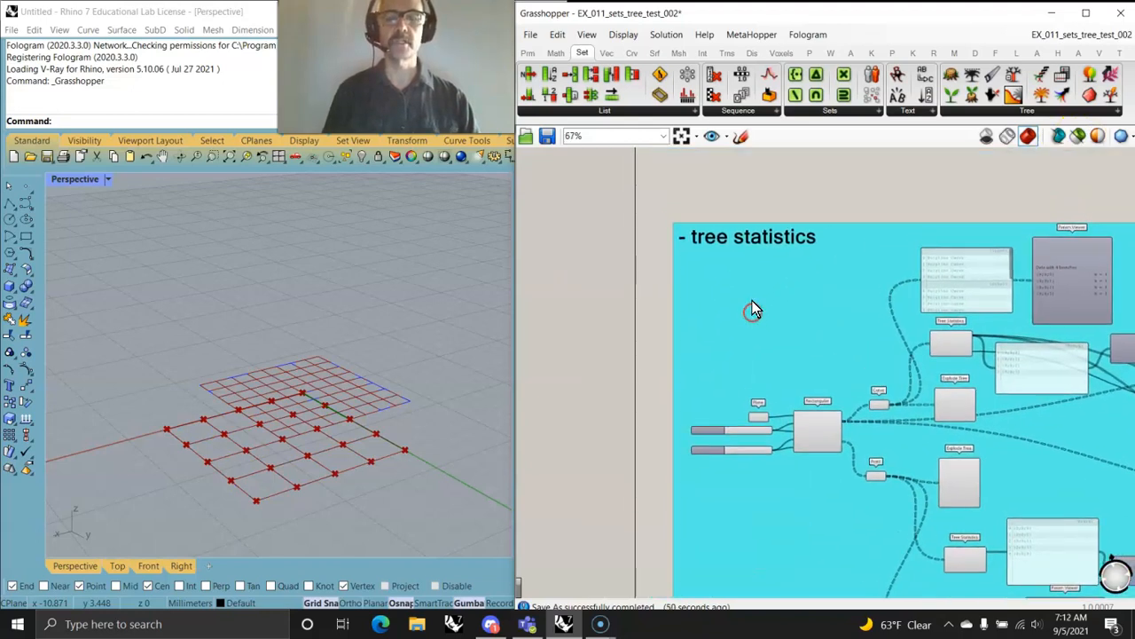
{"action": "scroll", "coordinate": [732, 262], "scroll_direction": "down", "scroll_amount": 7}
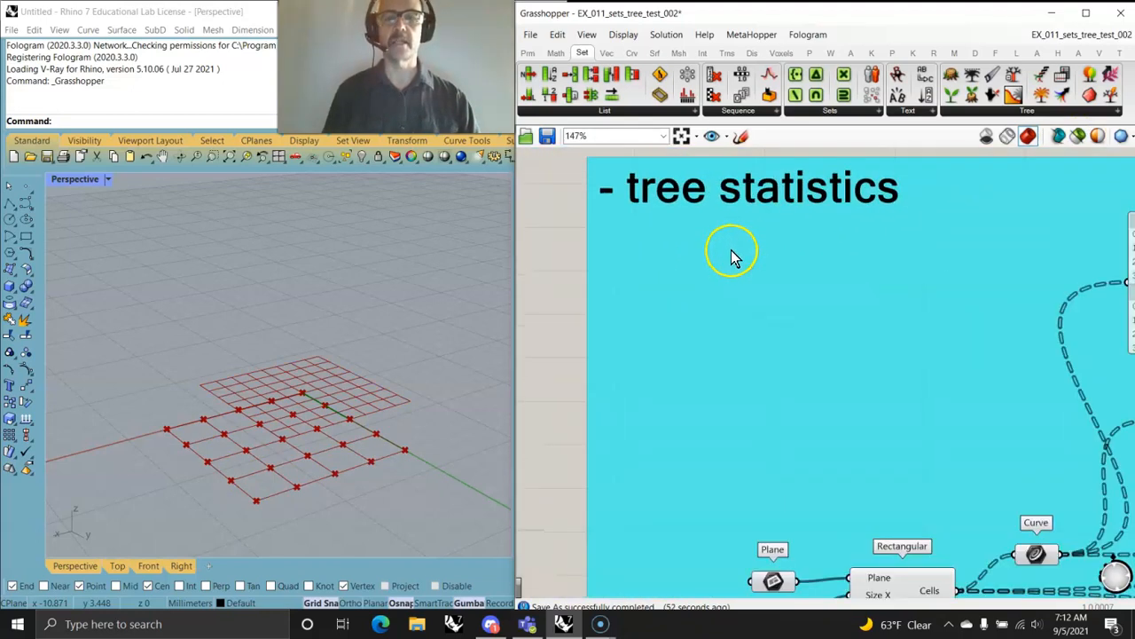
{"action": "scroll", "coordinate": [723, 257], "scroll_direction": "down", "scroll_amount": 2}
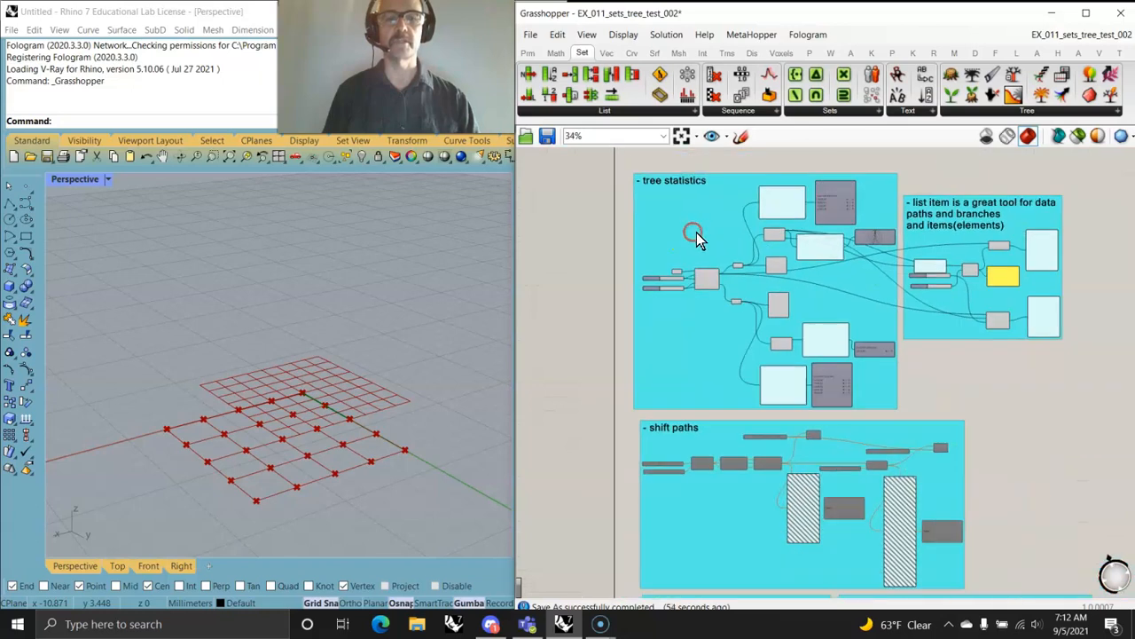
{"action": "right_click", "coordinate": [708, 229]}
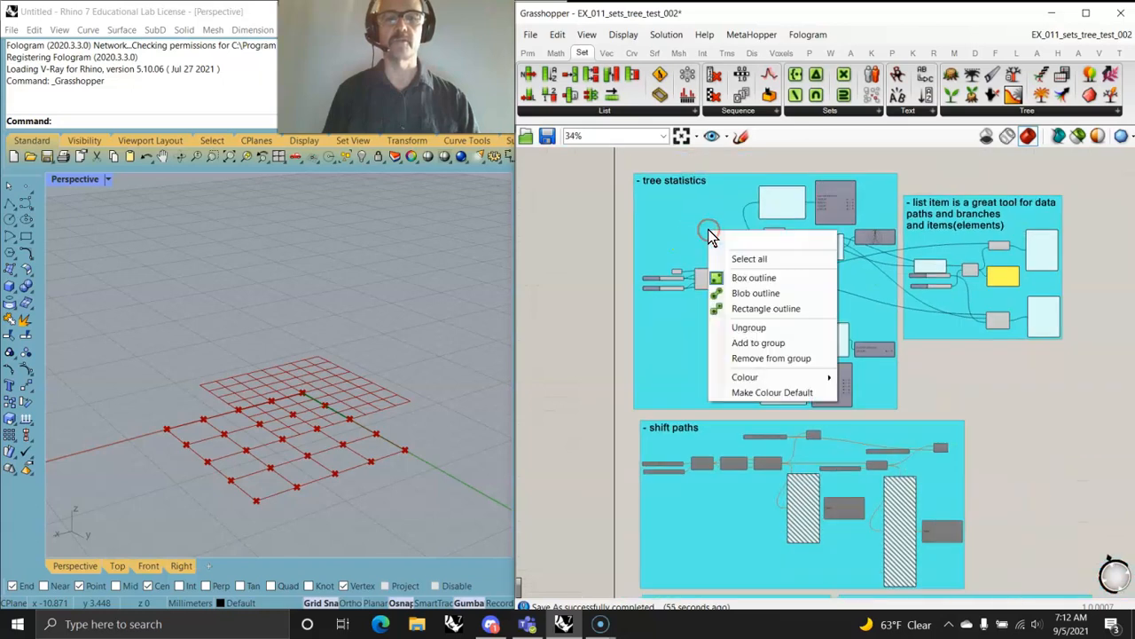
{"action": "left_click", "coordinate": [722, 325]}
{"action": "right_click_drag", "start_coordinate": [708, 337], "coordinate": [683, 310]}
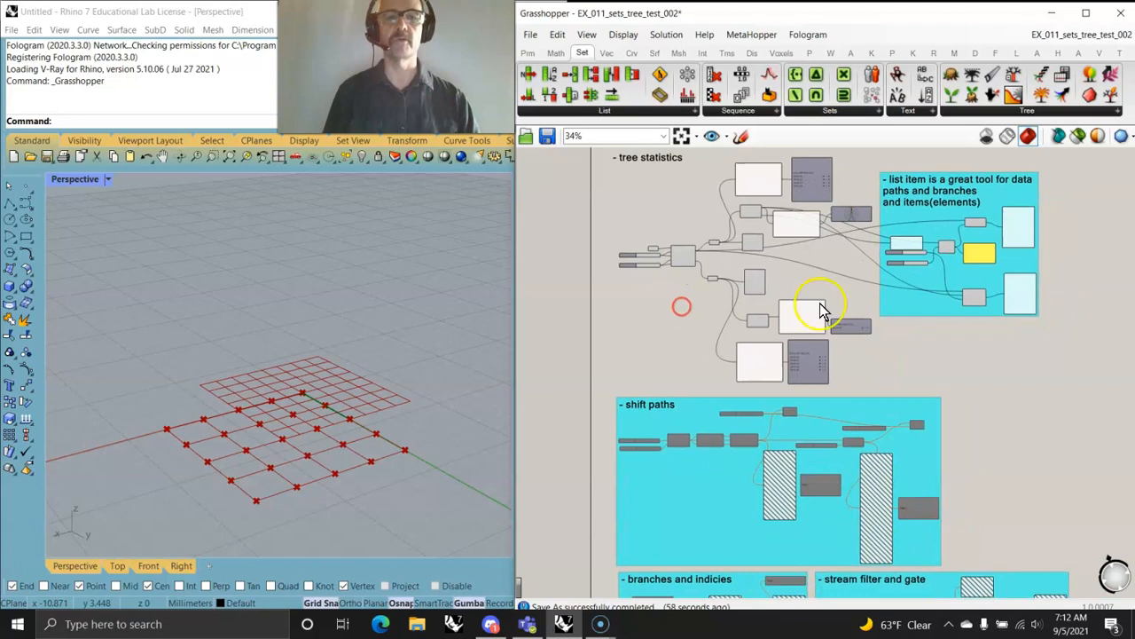
{"action": "right_click", "coordinate": [914, 307]}
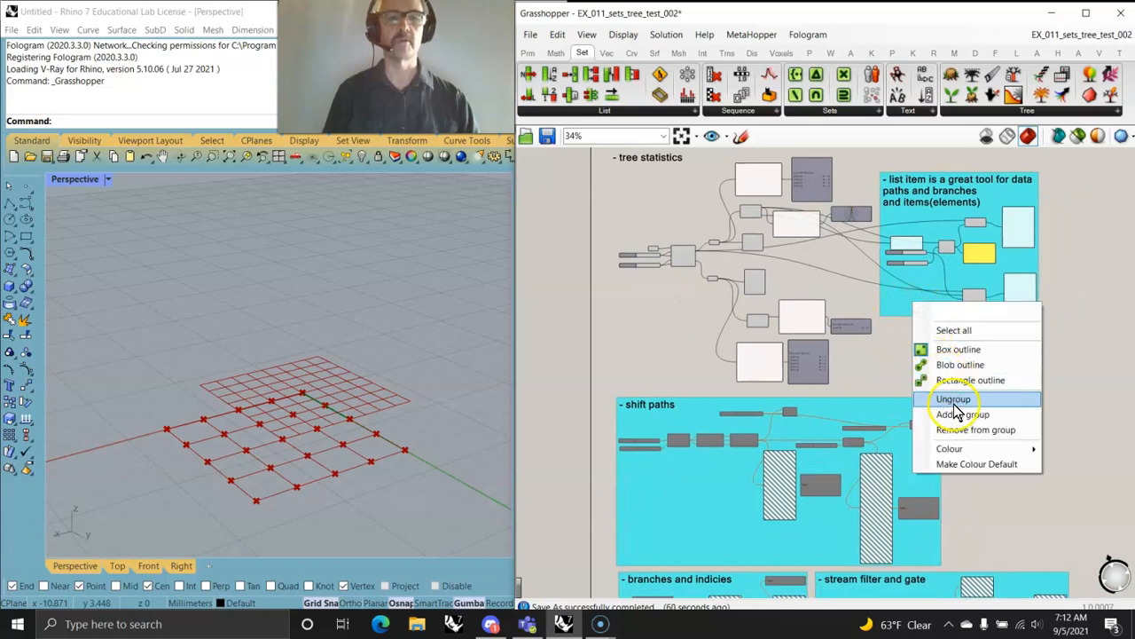
{"action": "left_click", "coordinate": [952, 398]}
Step: Move the Plane component feeding the Rectangular grid slightly up, away from the number sliders, and keep it selected
{"action": "scroll", "coordinate": [669, 272], "scroll_direction": "up", "scroll_amount": 5}
{"action": "right_click_drag", "start_coordinate": [679, 244], "coordinate": [770, 326]}
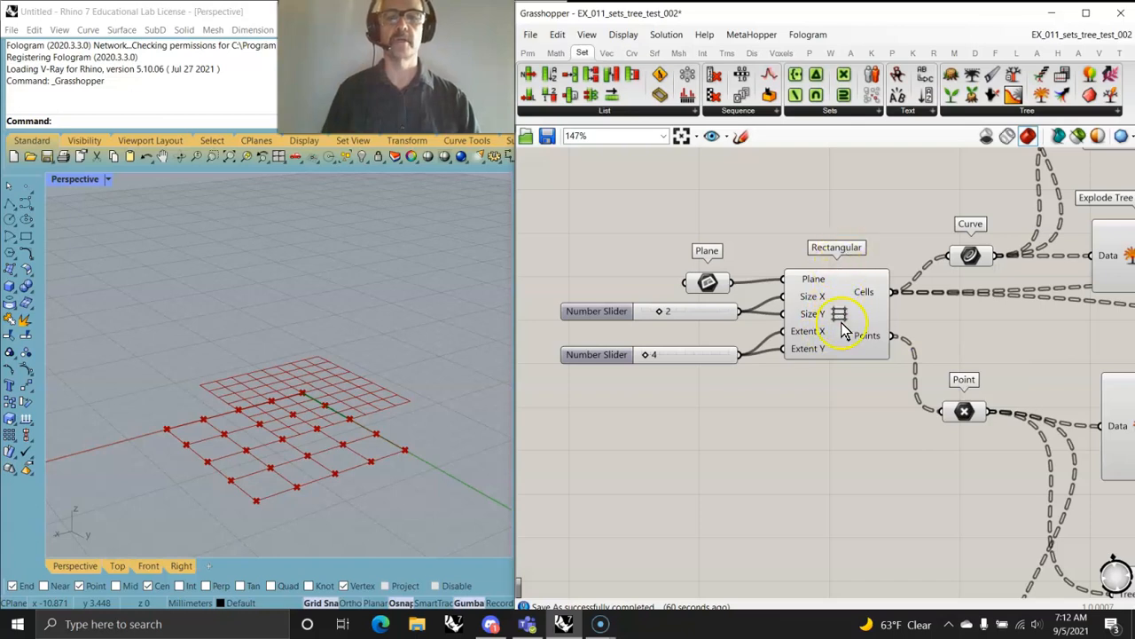
{"action": "mouse_move", "coordinate": [719, 286]}
{"action": "left_mouse_down"}
{"action": "mouse_move", "coordinate": [701, 259]}
{"action": "mouse_move", "coordinate": [717, 265]}
{"action": "left_mouse_up"}
{"action": "right_click_drag", "start_coordinate": [352, 444], "coordinate": [396, 431]}
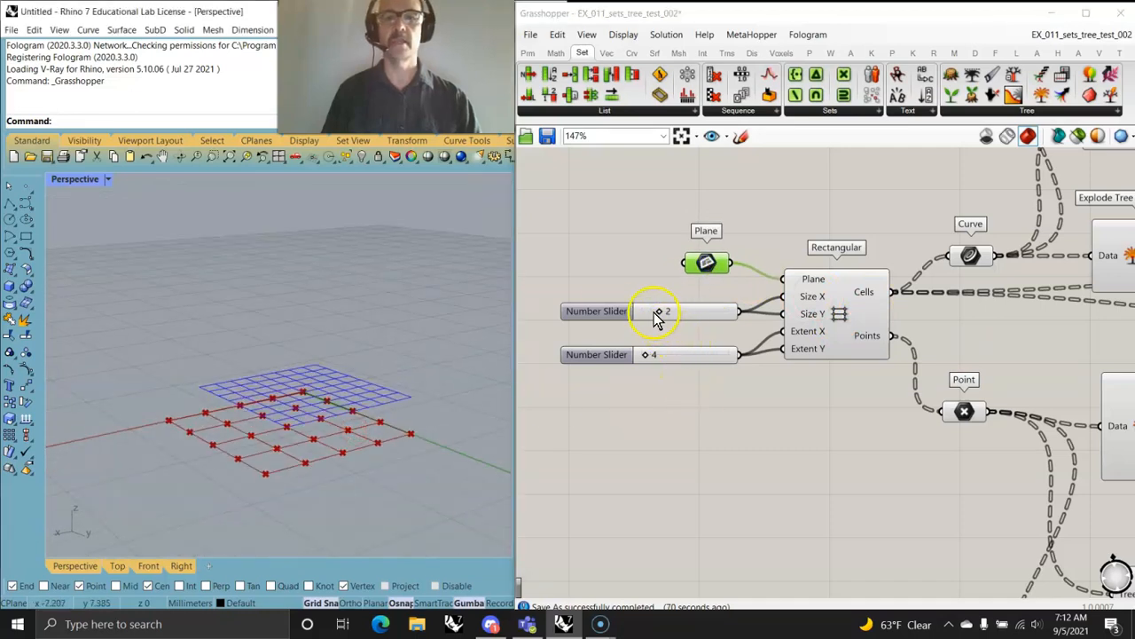
Step: Examine the size and extent sliders of the Rectangular grid and the components fed by its Cells and Points outputs
{"action": "left_click_drag", "start_coordinate": [661, 313], "coordinate": [661, 314]}
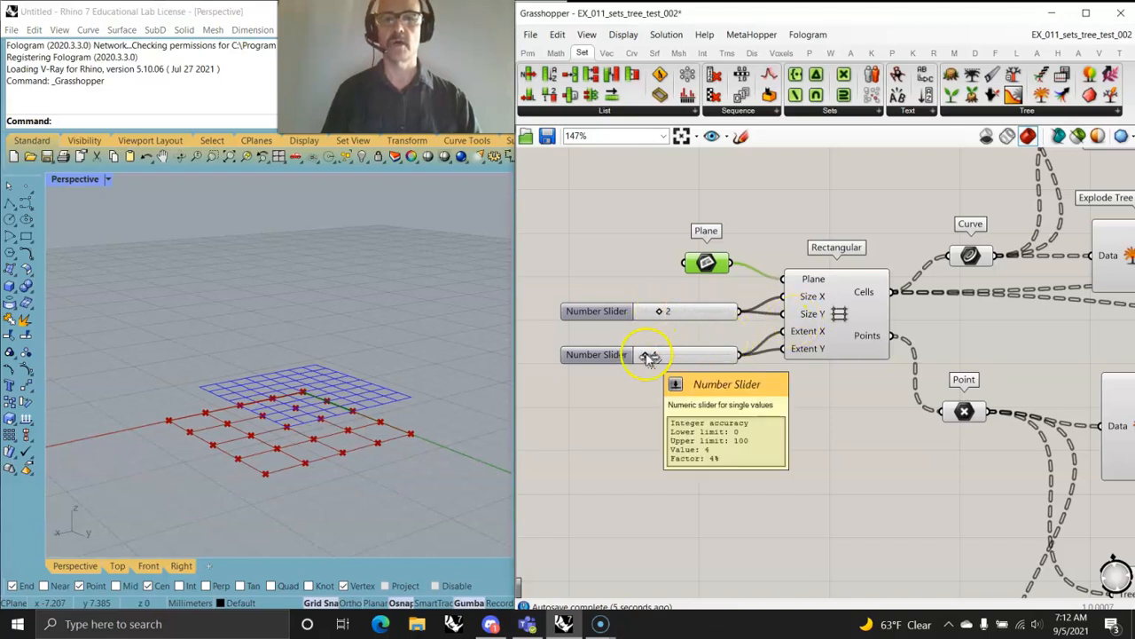
{"action": "left_click_drag", "start_coordinate": [648, 356], "coordinate": [648, 356]}
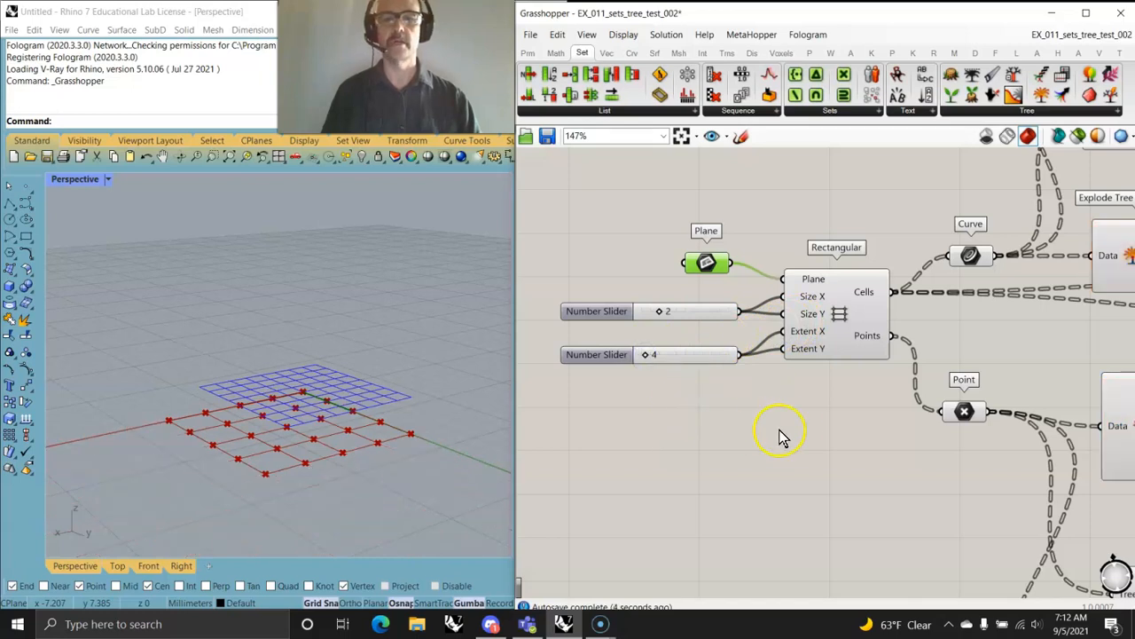
{"action": "right_click_drag", "start_coordinate": [794, 429], "coordinate": [712, 426]}
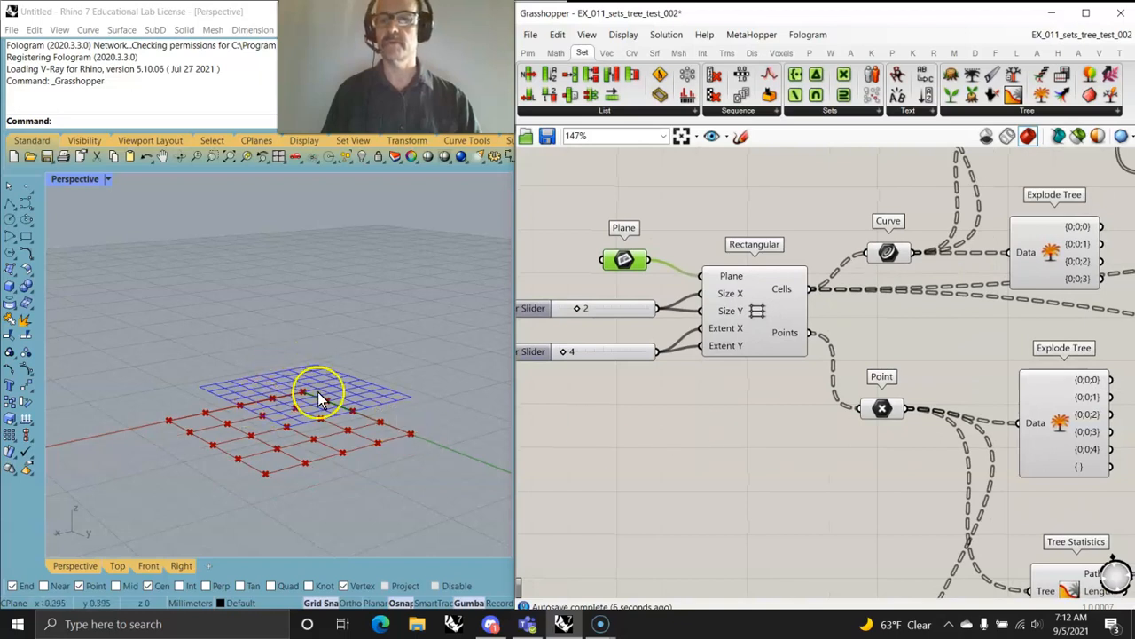
{"action": "right_click_drag", "start_coordinate": [741, 424], "coordinate": [628, 465]}
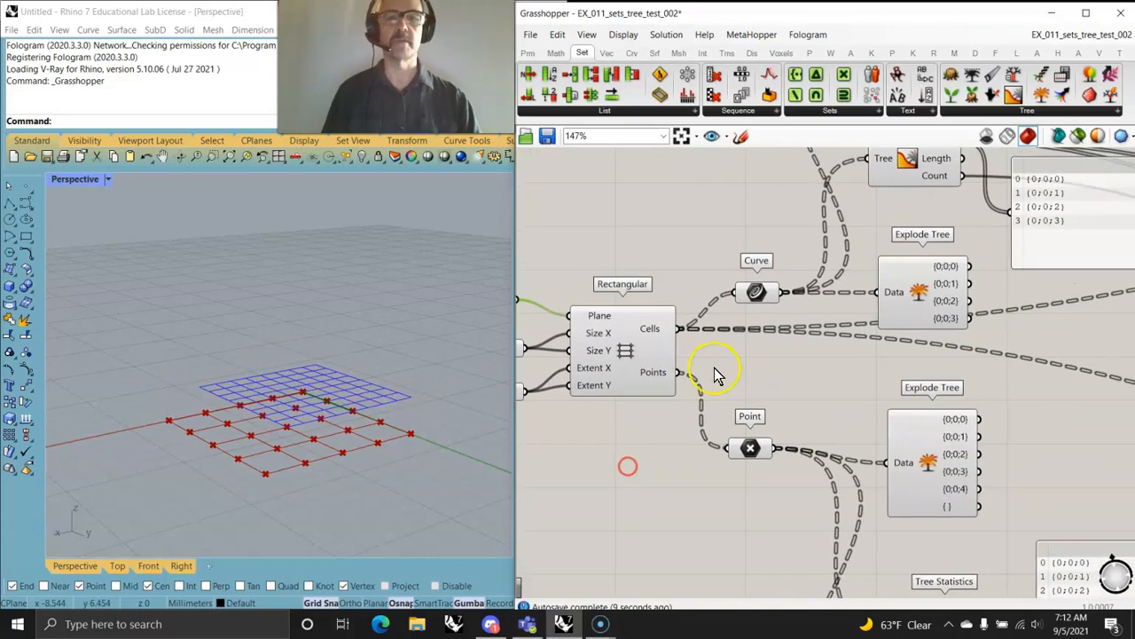
Step: Select the Curve parameter fed by the grid's Cells output and examine all branches in its panel and Param Viewer
{"action": "left_click", "coordinate": [748, 300]}
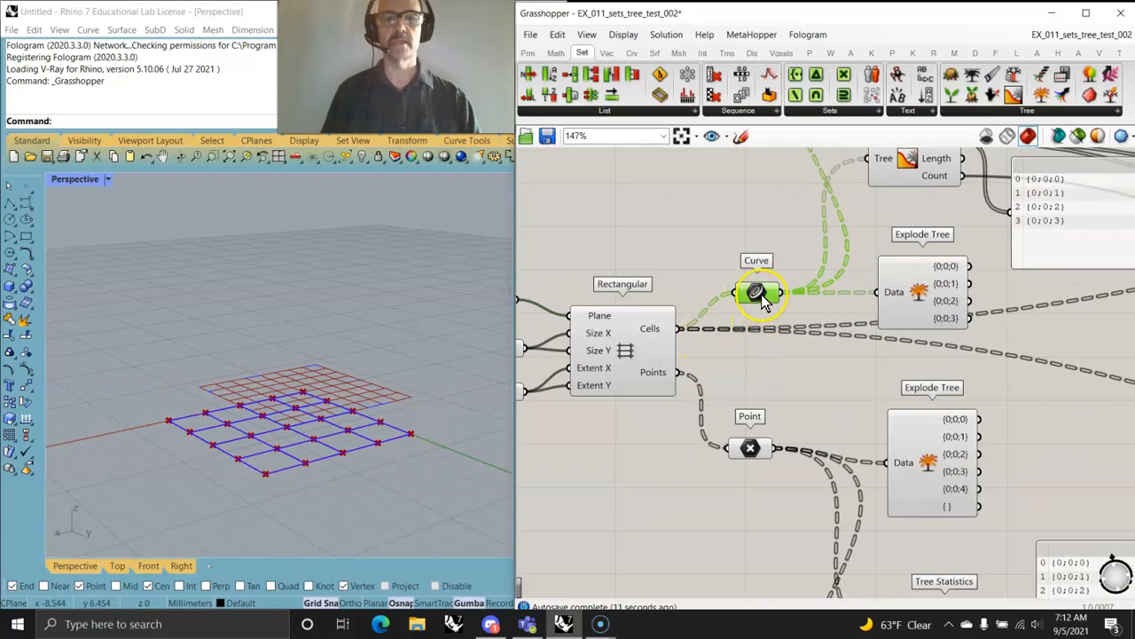
{"action": "mouse_move", "coordinate": [762, 293]}
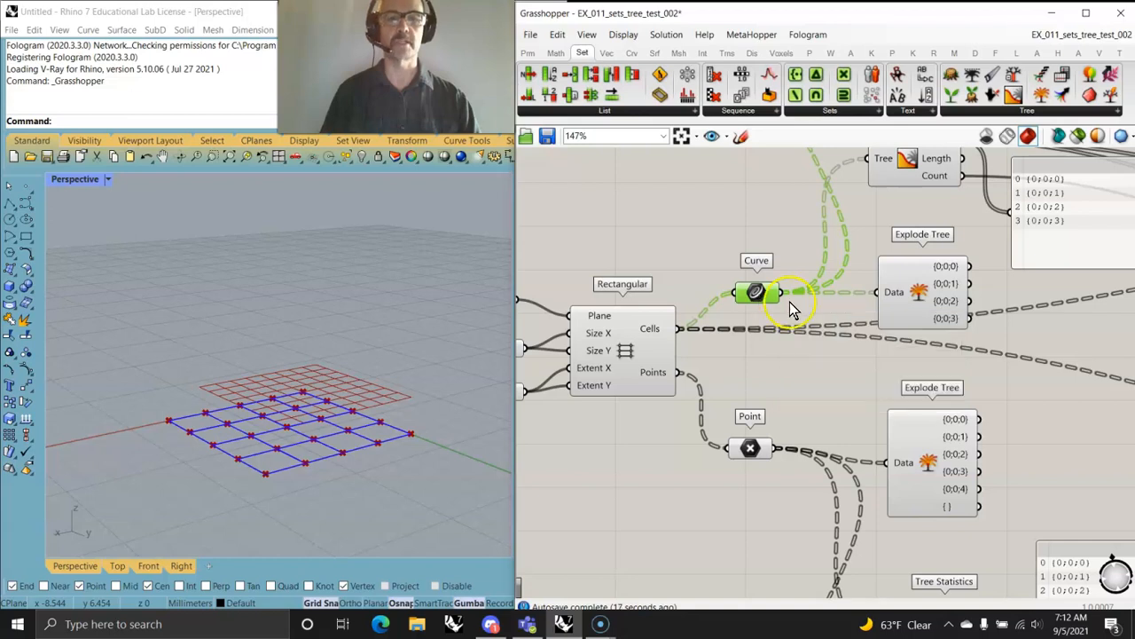
{"action": "right_click_drag", "start_coordinate": [817, 321], "coordinate": [713, 401]}
{"action": "scroll", "coordinate": [712, 398], "scroll_direction": "down", "scroll_amount": 2}
{"action": "right_click_drag", "start_coordinate": [794, 237], "coordinate": [767, 301]}
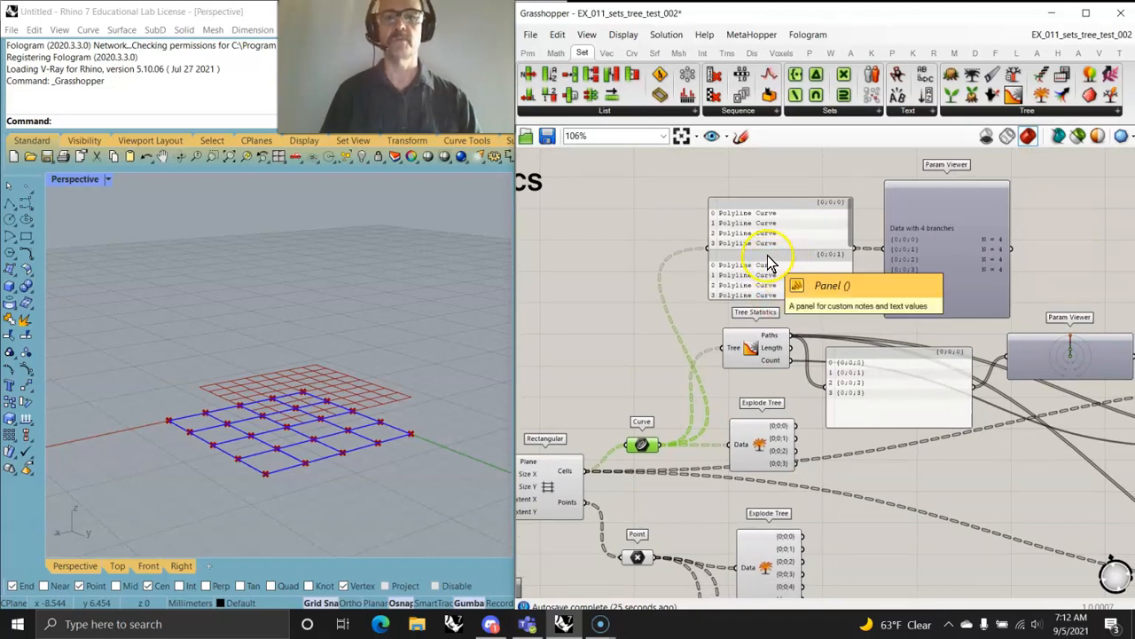
{"action": "left_click_drag", "start_coordinate": [847, 237], "coordinate": [841, 297]}
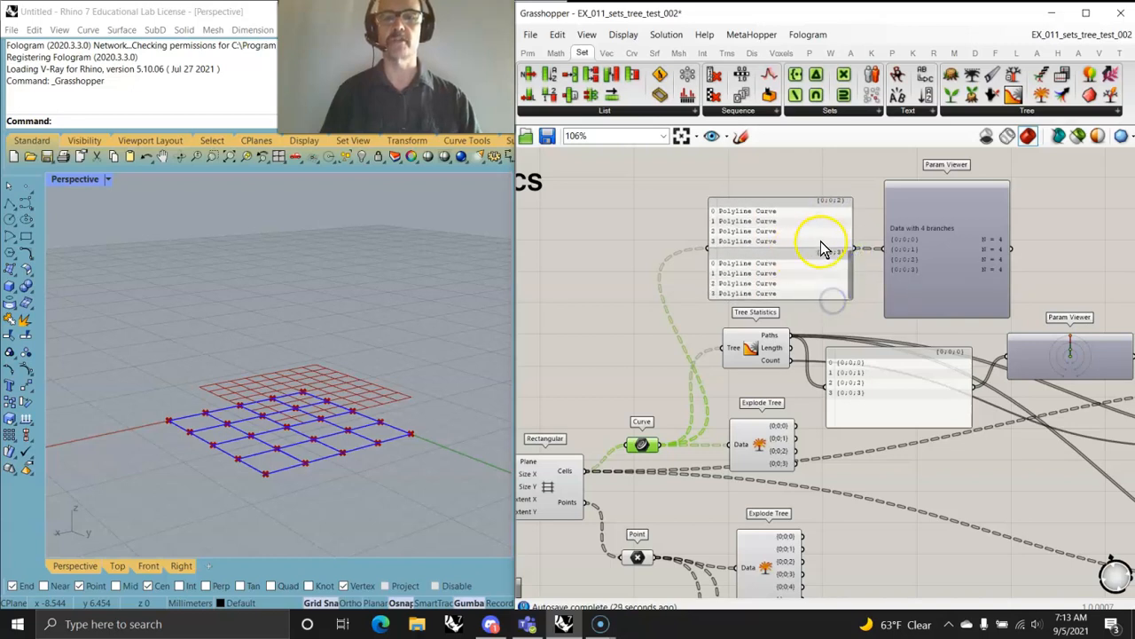
{"action": "left_click_drag", "start_coordinate": [852, 277], "coordinate": [846, 226]}
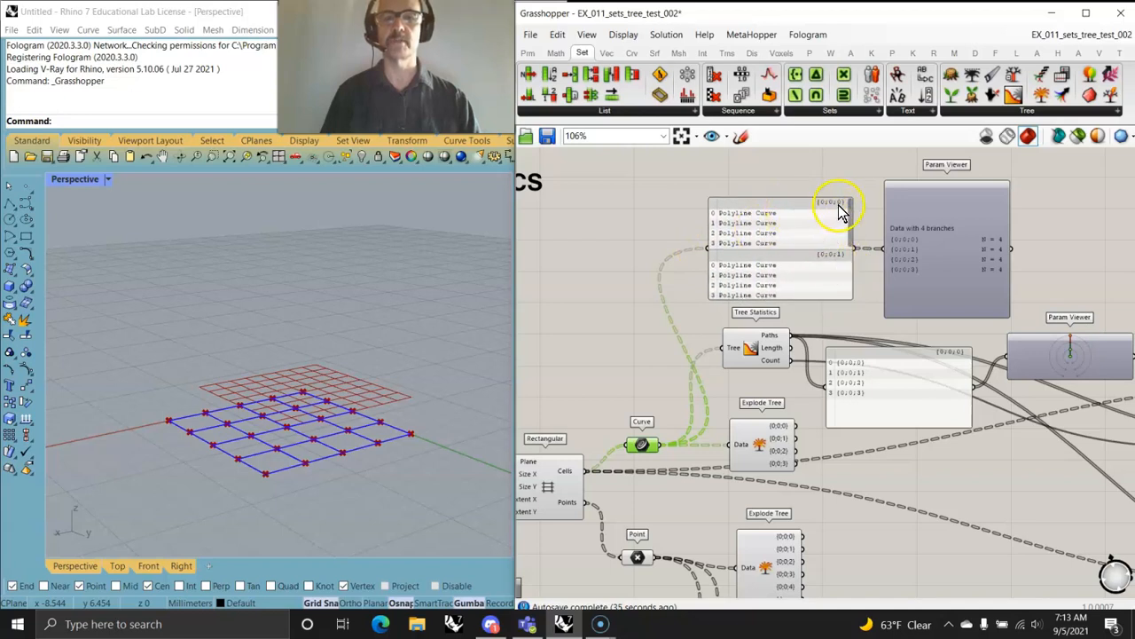
{"action": "left_click_drag", "start_coordinate": [851, 231], "coordinate": [850, 295]}
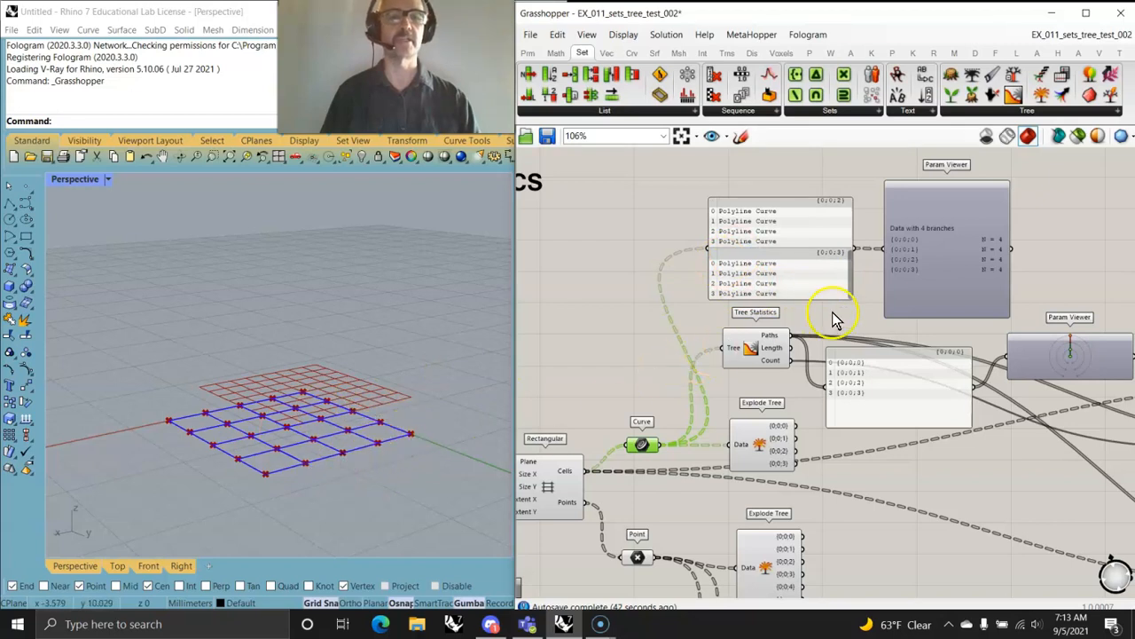
{"action": "scroll", "coordinate": [914, 266], "scroll_direction": "up", "scroll_amount": 5}
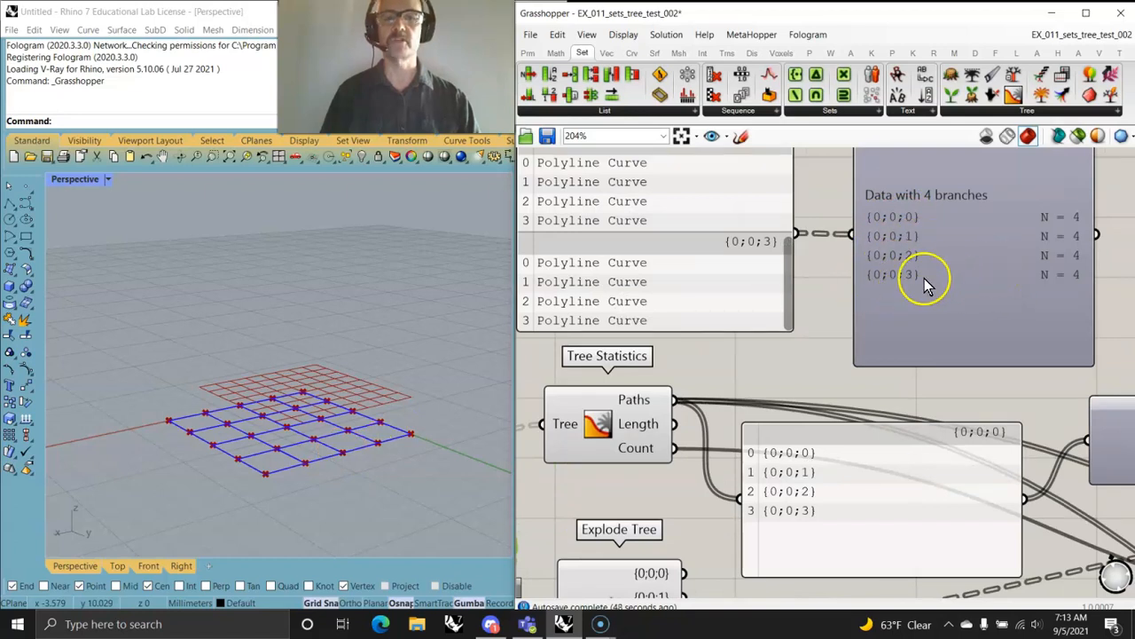
{"action": "scroll", "coordinate": [918, 286], "scroll_direction": "down", "scroll_amount": 3}
Step: Nudge the panels fed by the Paths and Count outputs of the curves' Tree Statistics component
{"action": "right_click_drag", "start_coordinate": [827, 336], "coordinate": [840, 218]}
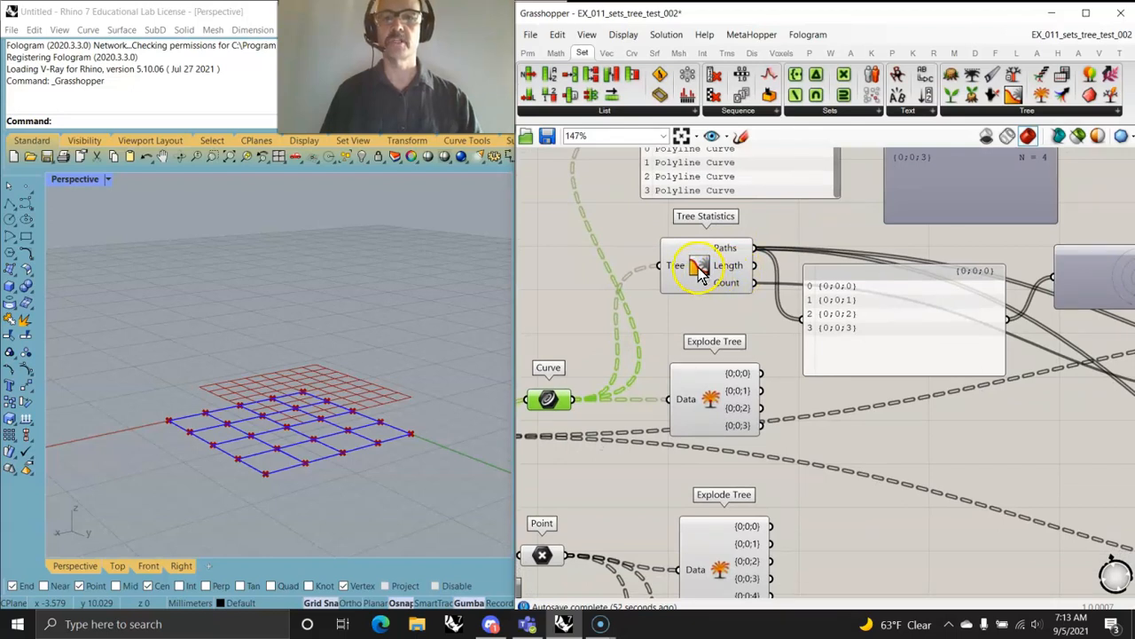
{"action": "left_click_drag", "start_coordinate": [887, 344], "coordinate": [893, 314]}
{"action": "right_click_drag", "start_coordinate": [892, 315], "coordinate": [726, 300]}
{"action": "mouse_move", "coordinate": [1093, 374]}
{"action": "left_mouse_down"}
{"action": "mouse_move", "coordinate": [984, 364]}
{"action": "mouse_move", "coordinate": [1085, 363]}
{"action": "mouse_move", "coordinate": [1074, 369]}
{"action": "left_mouse_up"}
{"action": "right_click_drag", "start_coordinate": [842, 368], "coordinate": [1027, 387]}
{"action": "right_click_drag", "start_coordinate": [1062, 312], "coordinate": [977, 323]}
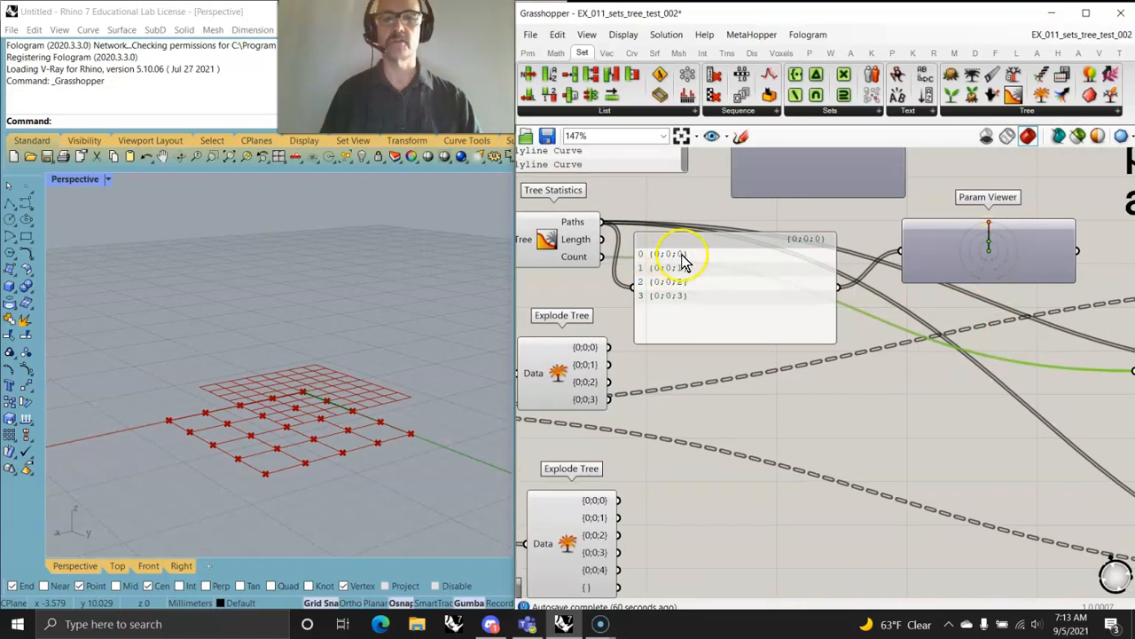
Step: Switch the Param Viewer fed by the curves' paths panel to its text list and nudge the paths panel slightly
{"action": "scroll", "coordinate": [991, 247], "scroll_direction": "up", "scroll_amount": 1}
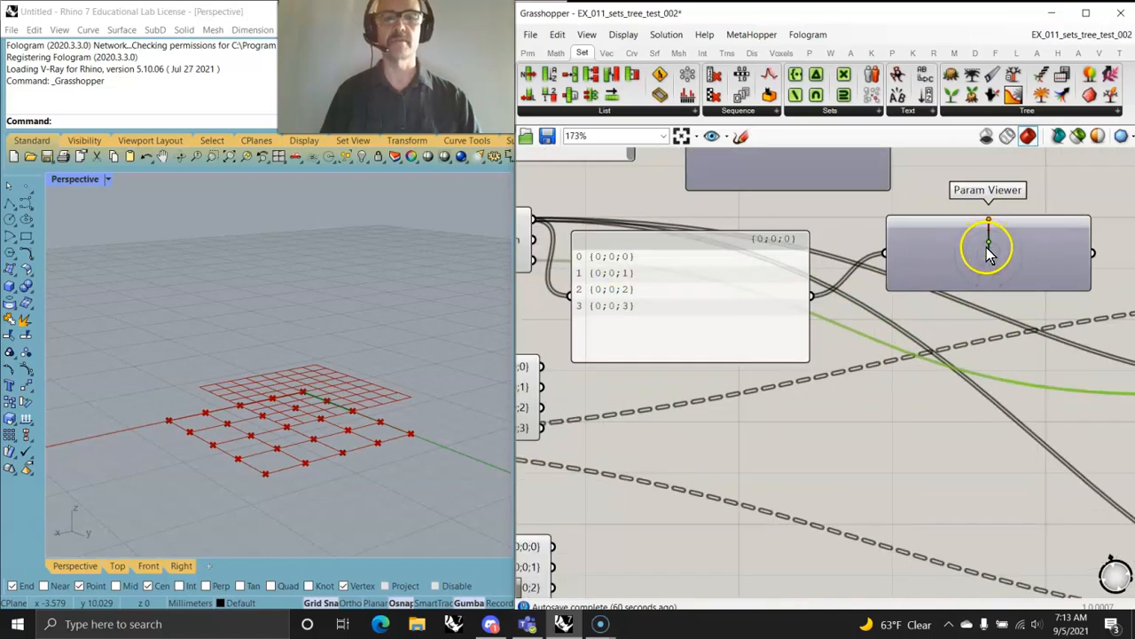
{"action": "left_click", "coordinate": [989, 253]}
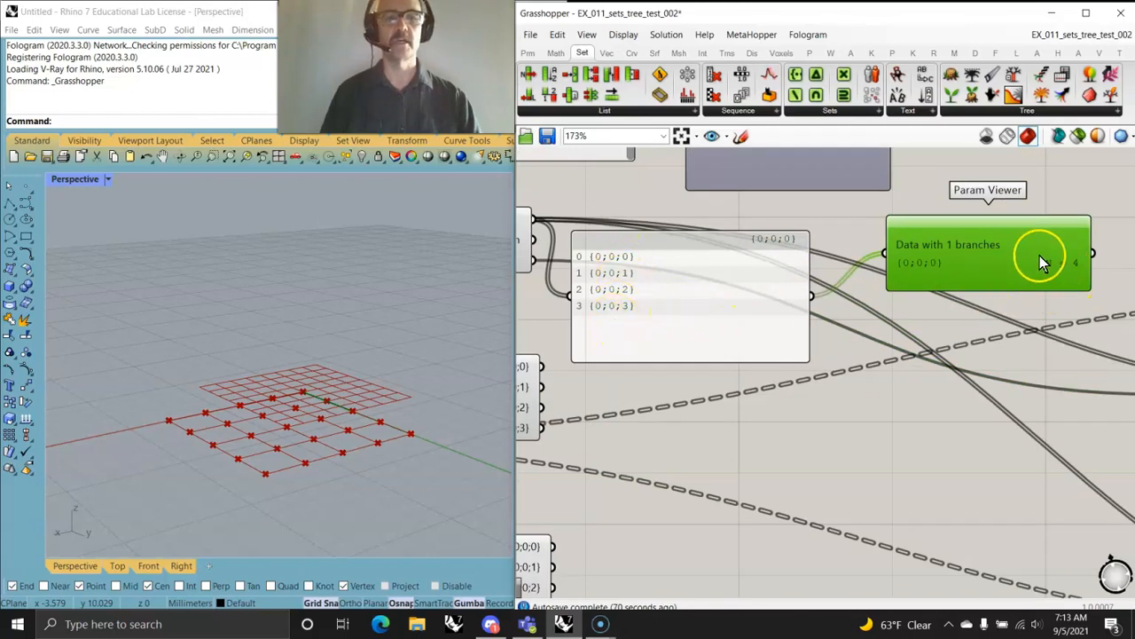
{"action": "scroll", "coordinate": [646, 352], "scroll_direction": "down", "scroll_amount": 2}
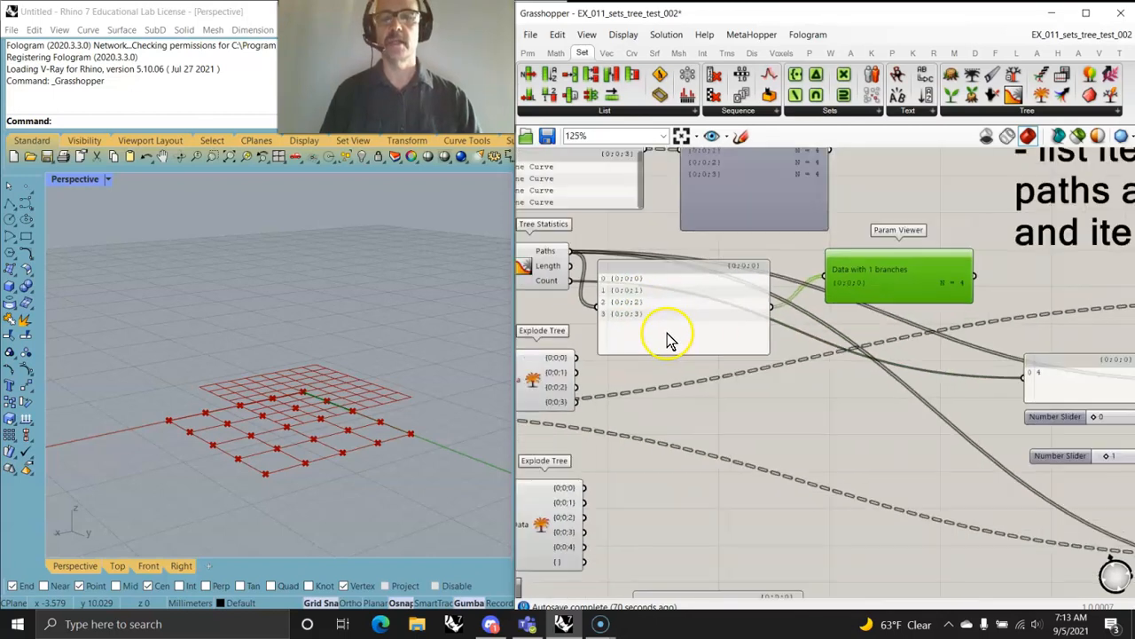
{"action": "right_click_drag", "start_coordinate": [654, 337], "coordinate": [784, 315]}
{"action": "mouse_move", "coordinate": [794, 311]}
{"action": "left_mouse_down"}
{"action": "mouse_move", "coordinate": [807, 316]}
{"action": "mouse_move", "coordinate": [805, 304]}
{"action": "left_mouse_up"}
Step: Select the Curve parameter and add two extra outputs below {0;0;3} on the Explode Tree component it feeds
{"action": "right_click_drag", "start_coordinate": [769, 368], "coordinate": [877, 288]}
{"action": "left_click", "coordinate": [638, 281]}
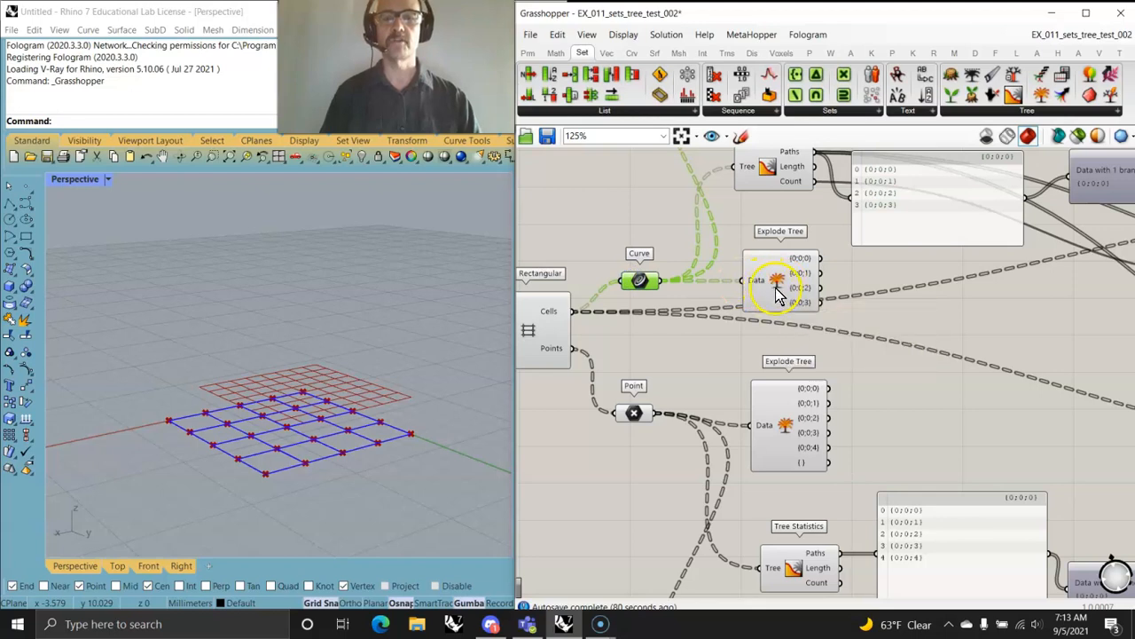
{"action": "scroll", "coordinate": [780, 310], "scroll_direction": "up", "scroll_amount": 5}
{"action": "scroll", "coordinate": [784, 315], "scroll_direction": "up", "scroll_amount": 3}
{"action": "left_click", "coordinate": [803, 346]}
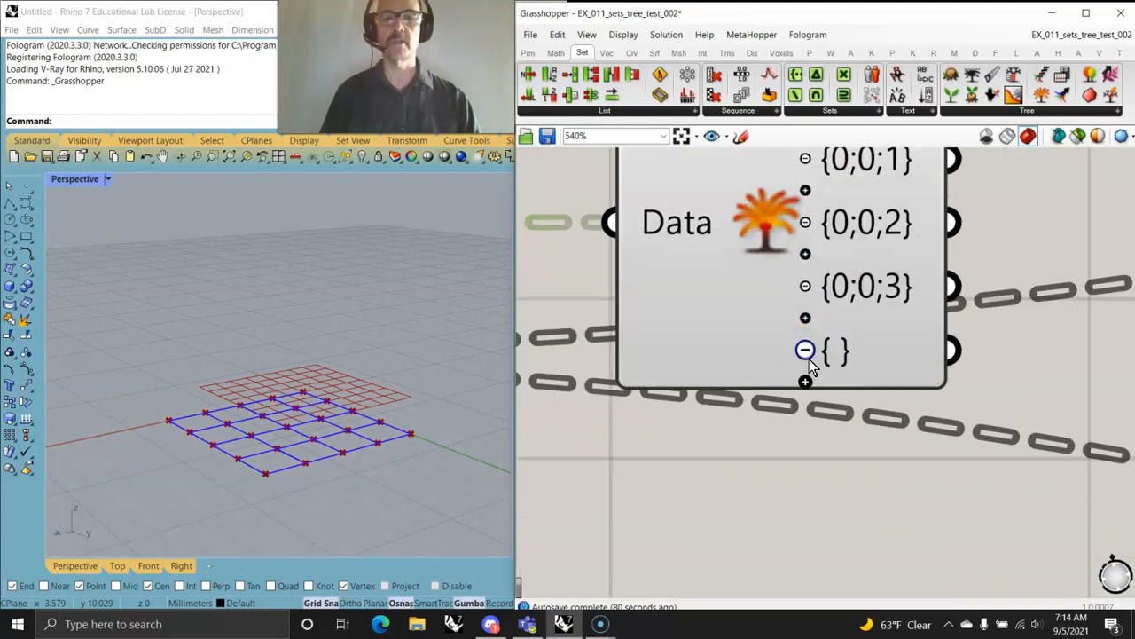
{"action": "left_click", "coordinate": [806, 379]}
Step: Remove the extra empty outputs and the {0;0;3} output from the curves' Explode Tree component
{"action": "scroll", "coordinate": [810, 315], "scroll_direction": "down", "scroll_amount": 2}
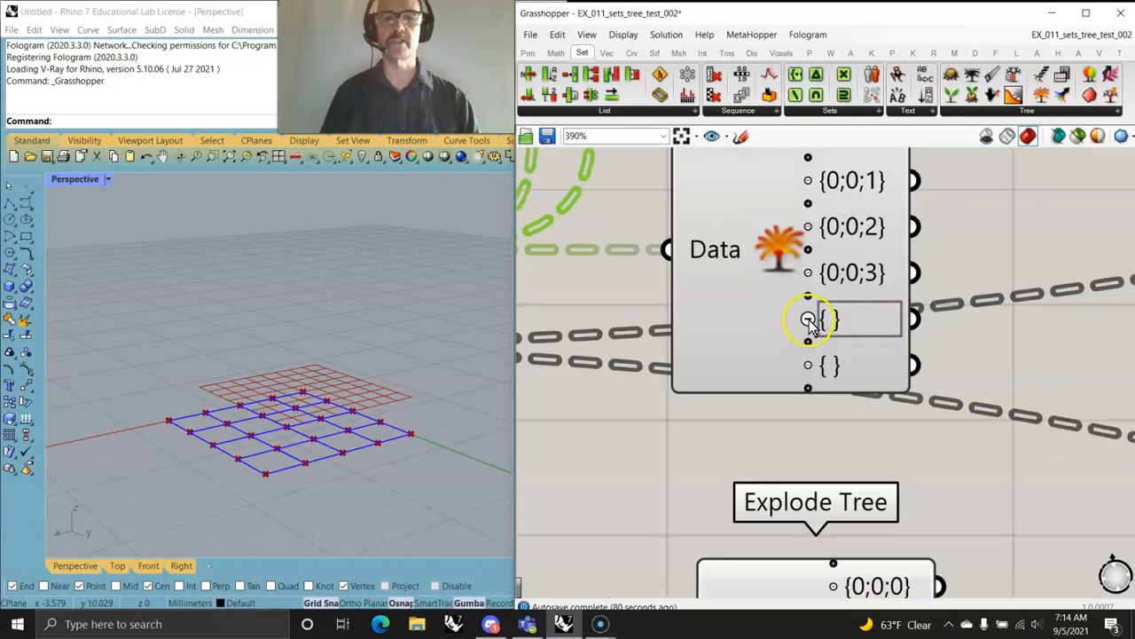
{"action": "double_click", "coordinate": [810, 316]}
{"action": "left_click", "coordinate": [778, 355]}
{"action": "left_click", "coordinate": [806, 363]}
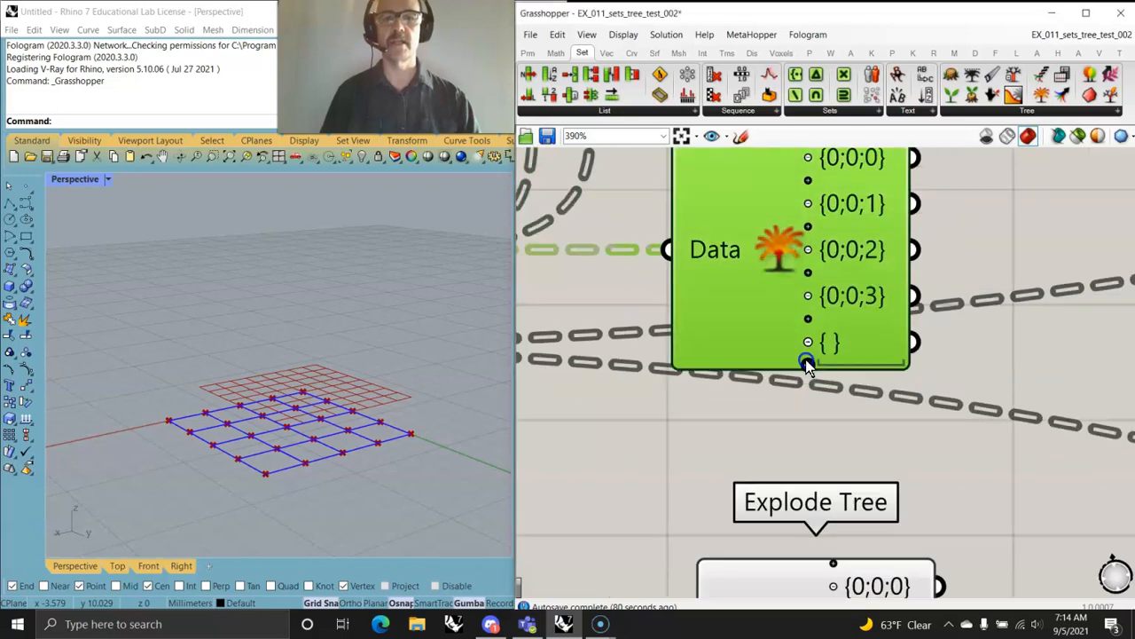
{"action": "left_click", "coordinate": [808, 339]}
{"action": "left_click", "coordinate": [807, 320]}
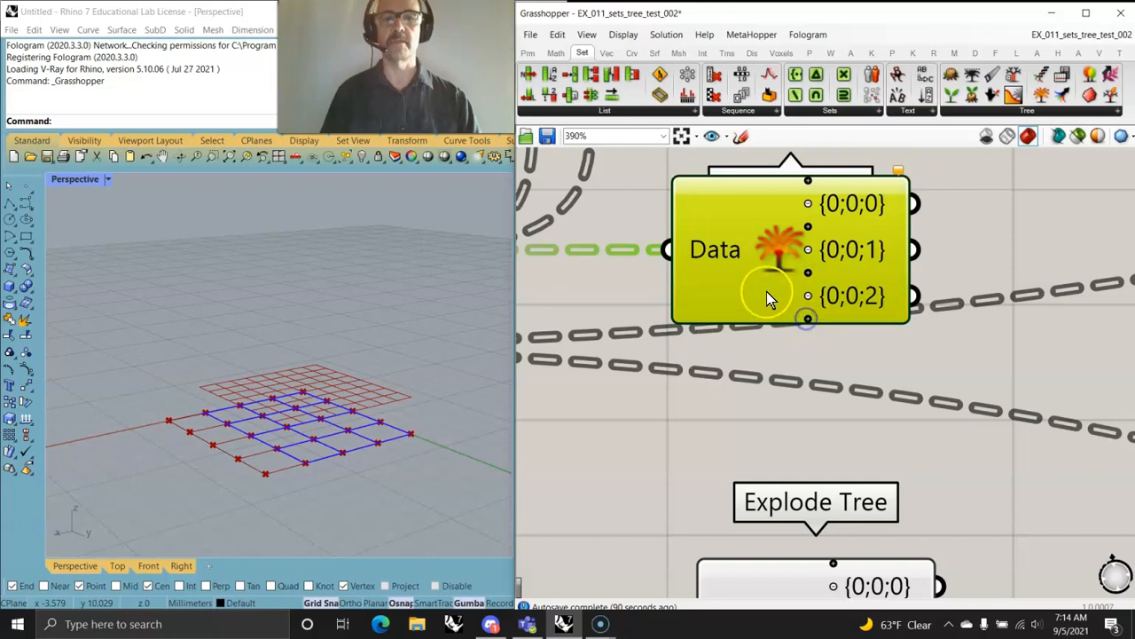
Step: Read the warning on the curves' Explode Tree component and add the {0;0;3} output back
{"action": "scroll", "coordinate": [766, 291], "scroll_direction": "down", "scroll_amount": 1}
{"action": "mouse_move", "coordinate": [878, 196]}
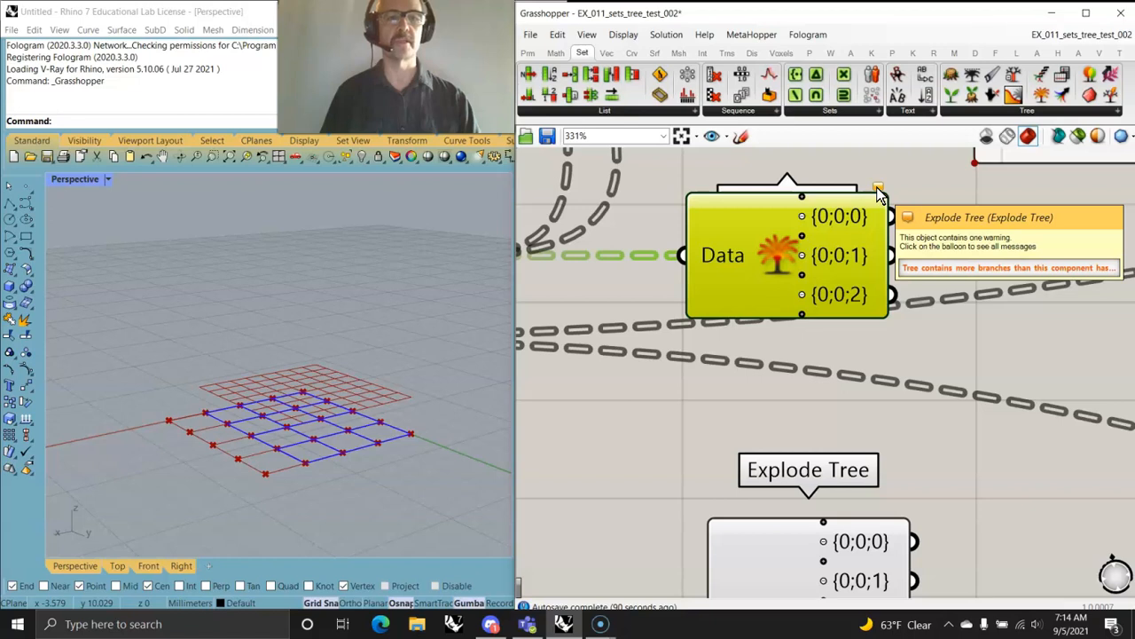
{"action": "left_click", "coordinate": [1047, 288]}
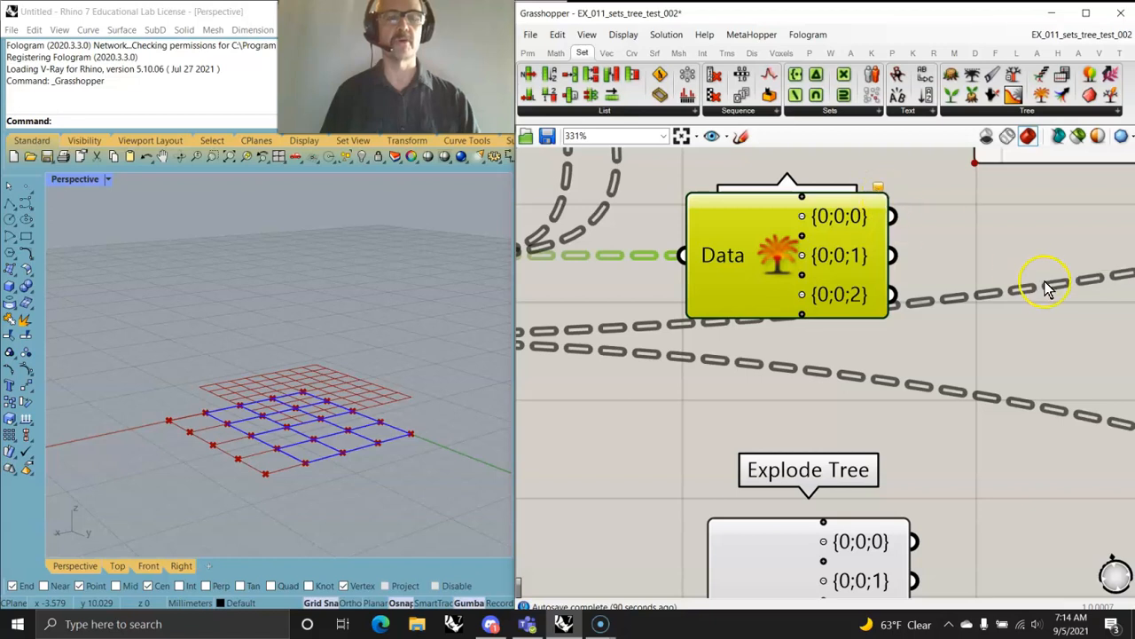
{"action": "left_click", "coordinate": [801, 315]}
{"action": "left_click", "coordinate": [798, 375]}
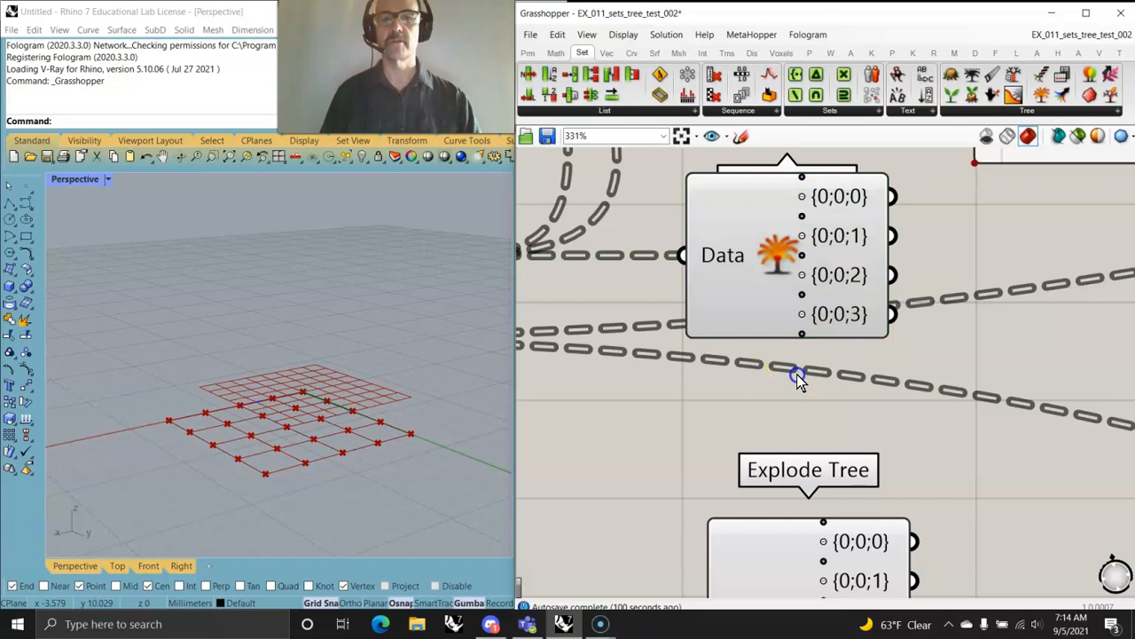
Step: Select the Point parameter fed by the grid's Points output to highlight the grid points in the Rhino viewport
{"action": "scroll", "coordinate": [768, 297], "scroll_direction": "down", "scroll_amount": 3}
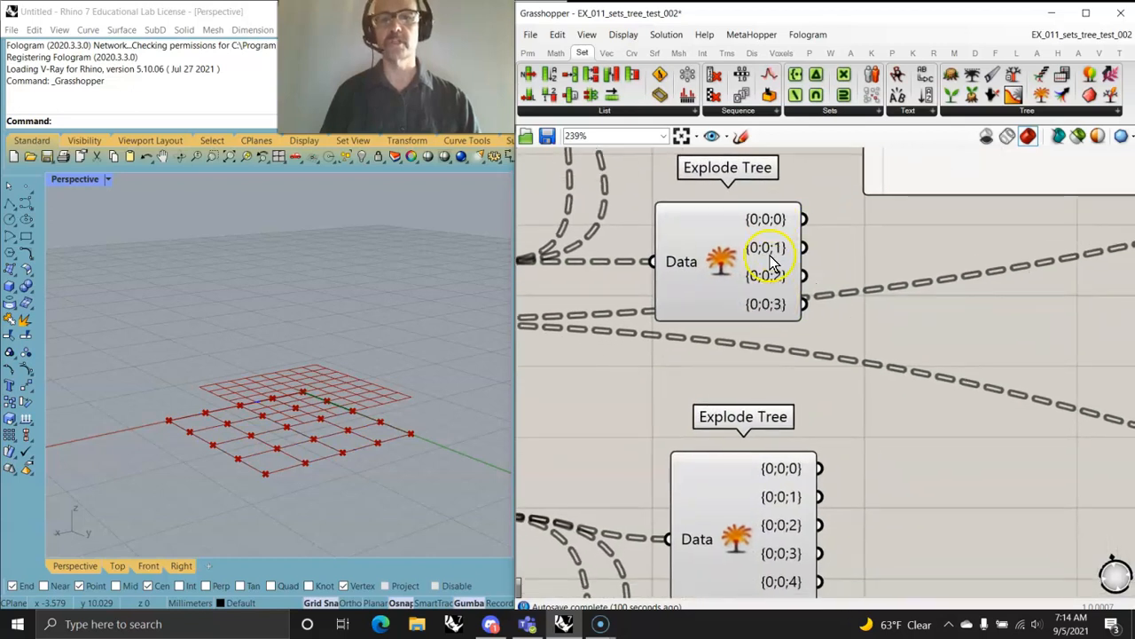
{"action": "right_click_drag", "start_coordinate": [699, 344], "coordinate": [870, 372]}
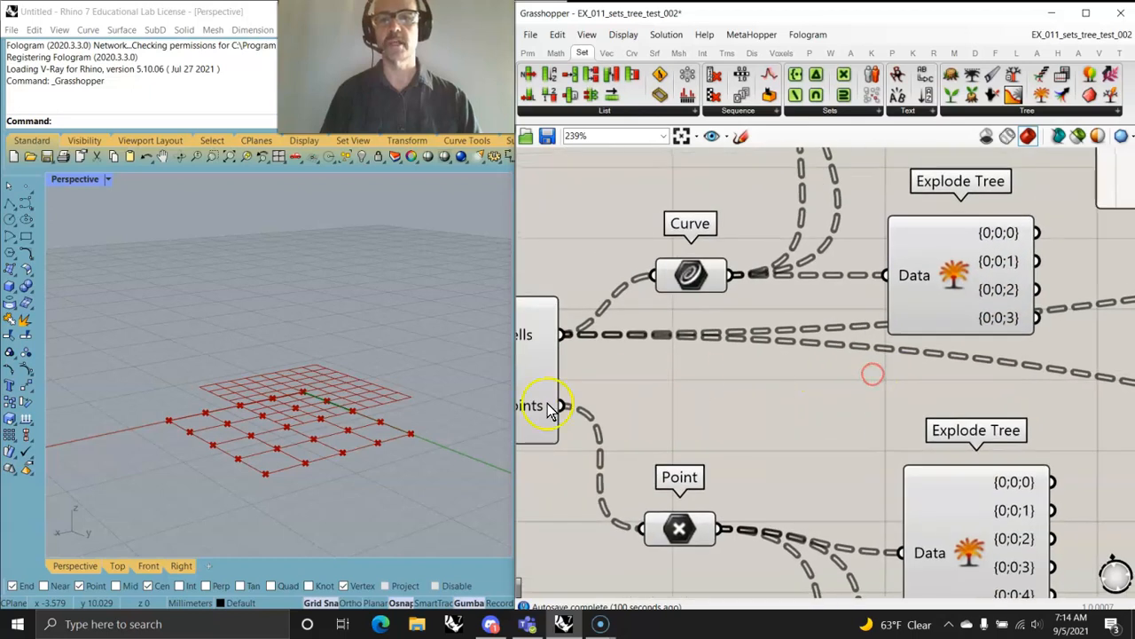
{"action": "mouse_move", "coordinate": [535, 393]}
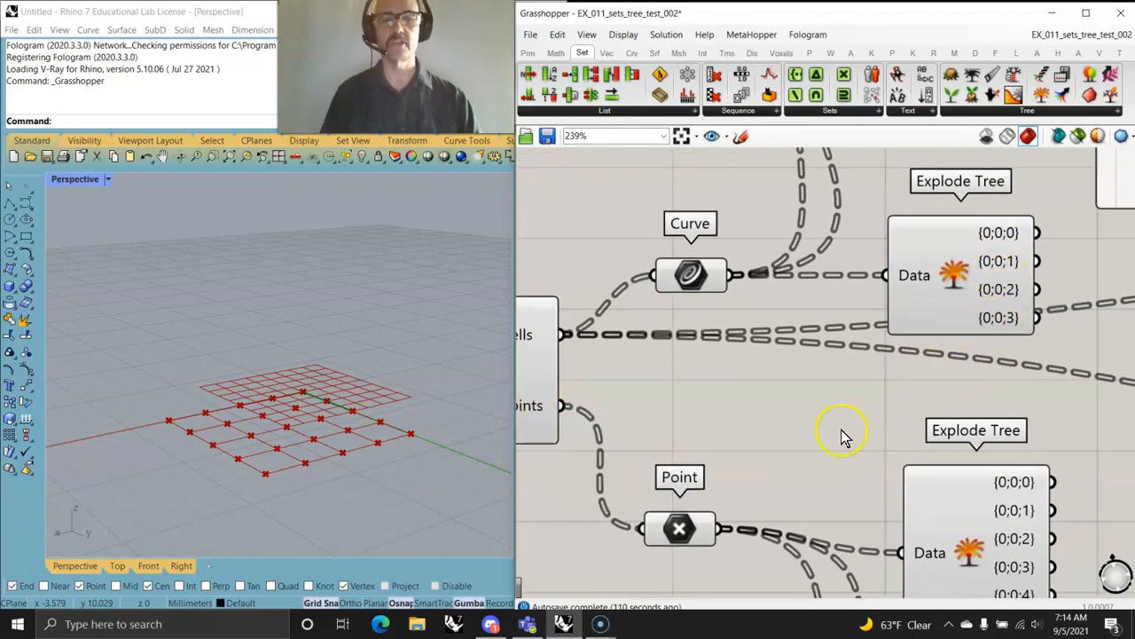
{"action": "right_click_drag", "start_coordinate": [843, 435], "coordinate": [776, 285]}
{"action": "right_click_drag", "start_coordinate": [619, 424], "coordinate": [816, 446]}
{"action": "left_click", "coordinate": [758, 338]}
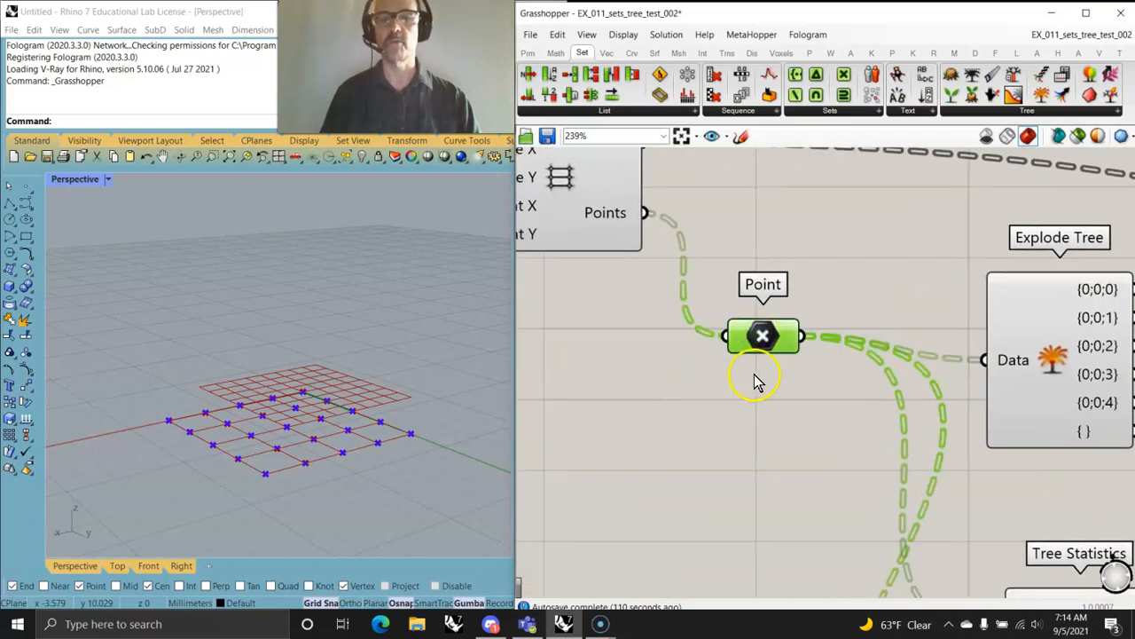
{"action": "mouse_move", "coordinate": [767, 340]}
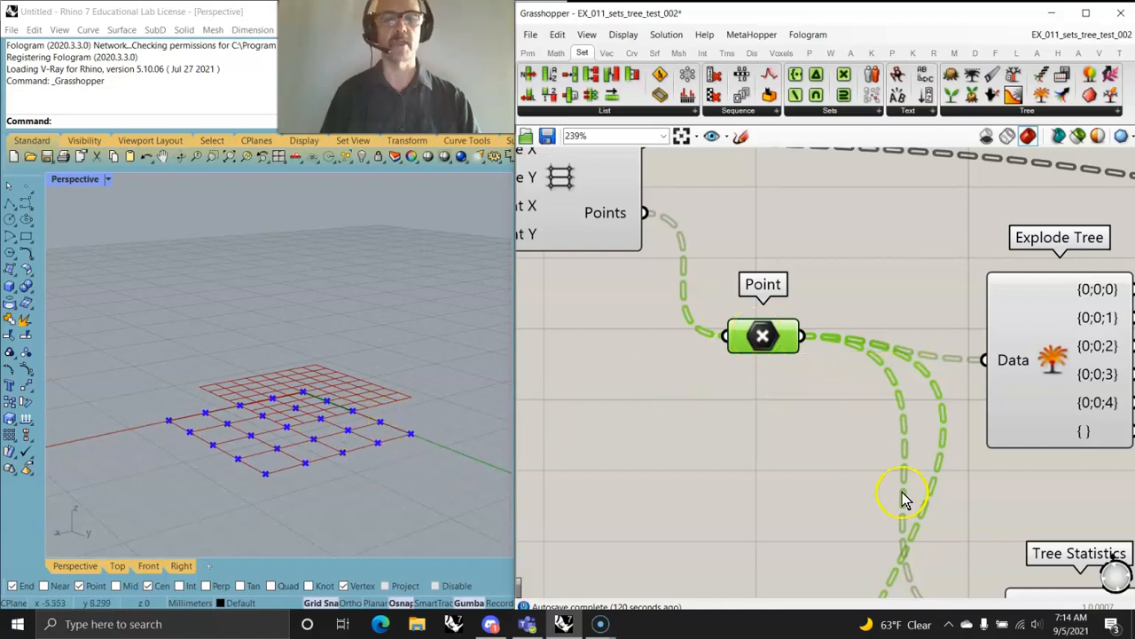
Step: Move the points' Tree Statistics component, paths panel and connected Param Viewer slightly up, and switch that Param Viewer to its tree graph
{"action": "right_click_drag", "start_coordinate": [900, 494], "coordinate": [760, 438]}
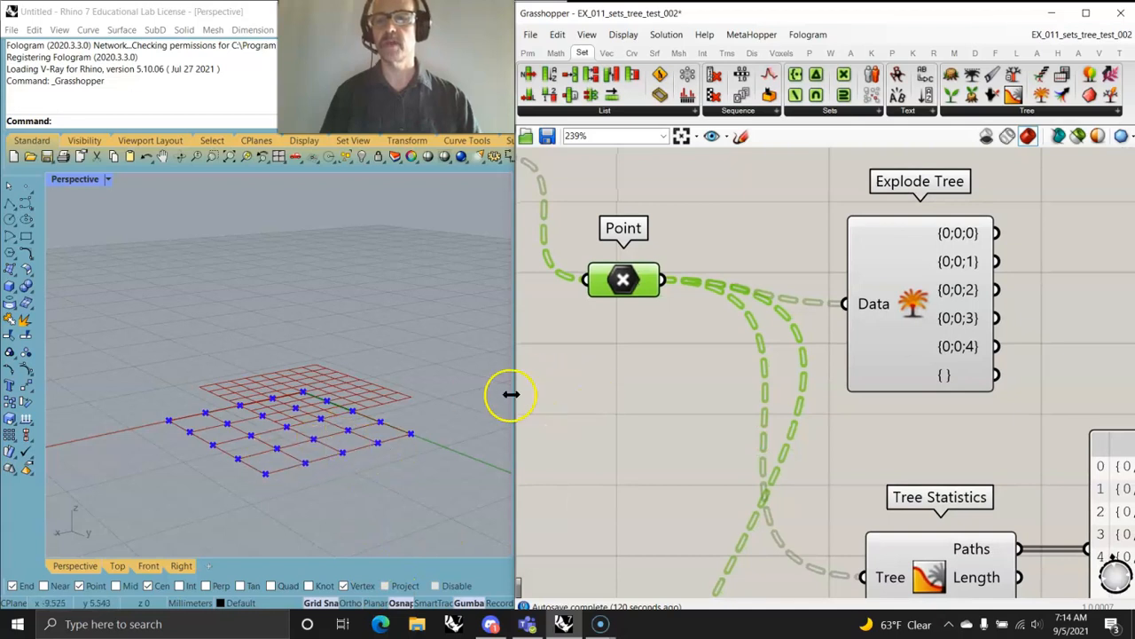
{"action": "scroll", "coordinate": [621, 282], "scroll_direction": "up", "scroll_amount": 2}
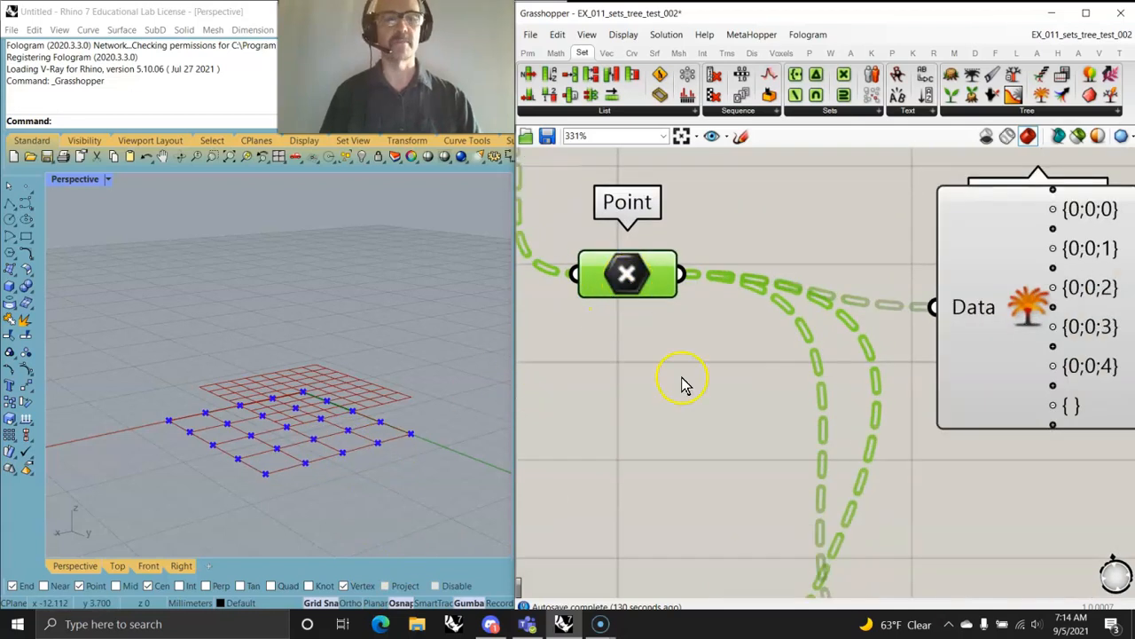
{"action": "scroll", "coordinate": [701, 385], "scroll_direction": "down", "scroll_amount": 6}
{"action": "right_click_drag", "start_coordinate": [706, 402], "coordinate": [625, 275]}
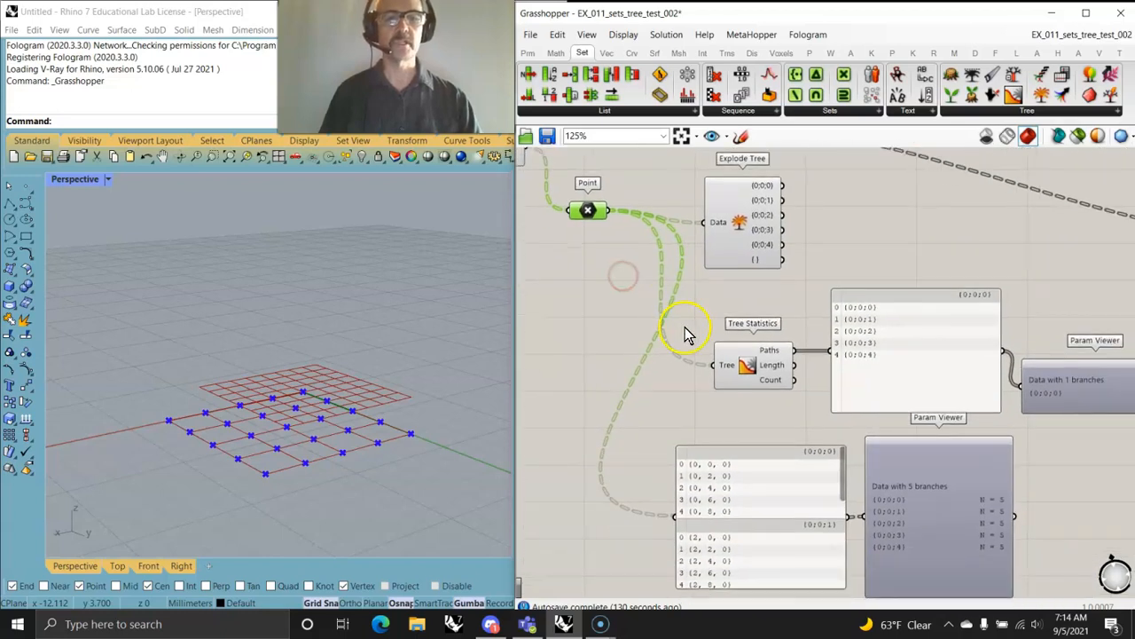
{"action": "left_click_drag", "start_coordinate": [759, 373], "coordinate": [751, 346]}
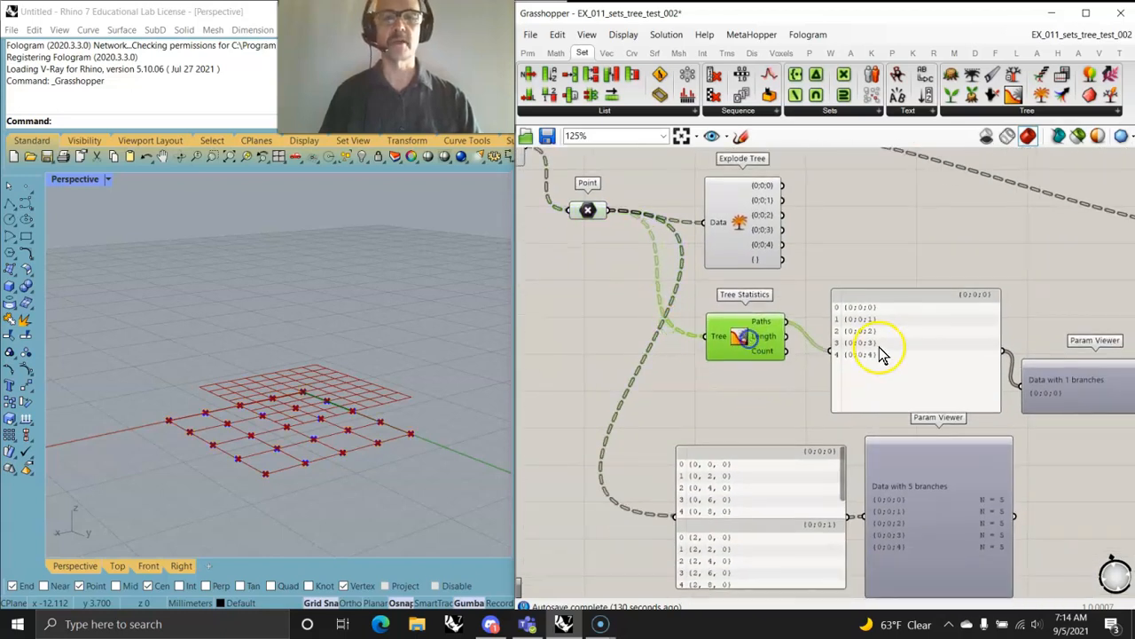
{"action": "left_click_drag", "start_coordinate": [906, 373], "coordinate": [899, 349]}
{"action": "right_click_drag", "start_coordinate": [977, 376], "coordinate": [855, 322]}
{"action": "left_click_drag", "start_coordinate": [854, 322], "coordinate": [875, 266]}
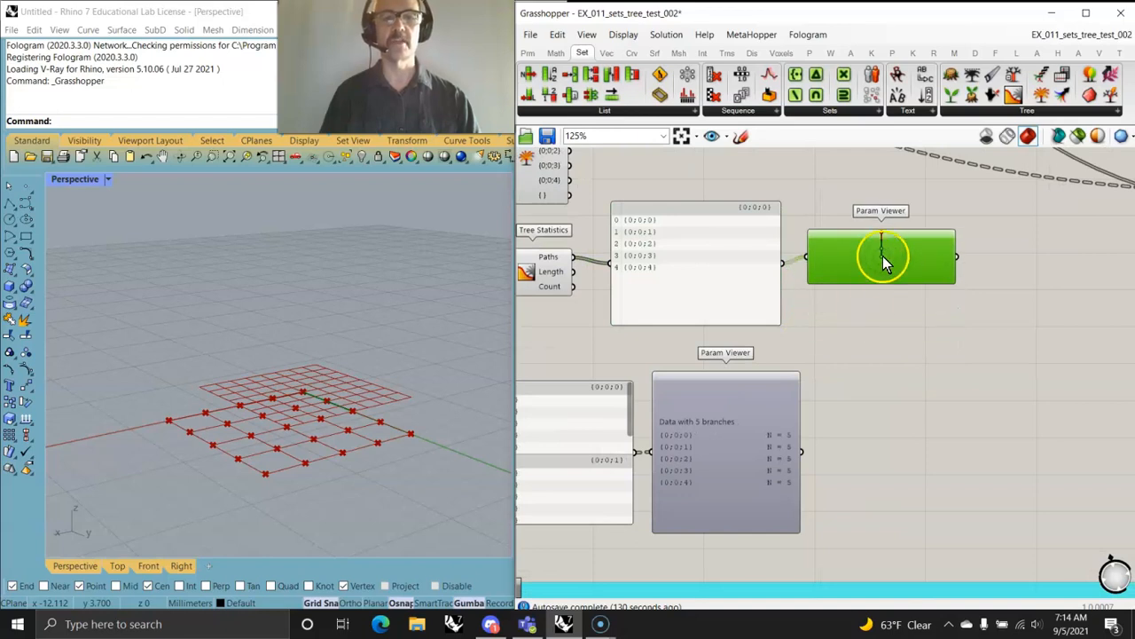
Step: Examine how the grid's Points output feeds Explode Tree, Tree Statistics and the panel of point coordinates with its Param Viewer
{"action": "scroll", "coordinate": [874, 319], "scroll_direction": "down", "scroll_amount": 3}
{"action": "scroll", "coordinate": [889, 347], "scroll_direction": "down", "scroll_amount": 1}
{"action": "right_click_drag", "start_coordinate": [840, 212], "coordinate": [958, 294]}
{"action": "scroll", "coordinate": [744, 287], "scroll_direction": "up", "scroll_amount": 2}
{"action": "scroll", "coordinate": [746, 292], "scroll_direction": "up", "scroll_amount": 2}
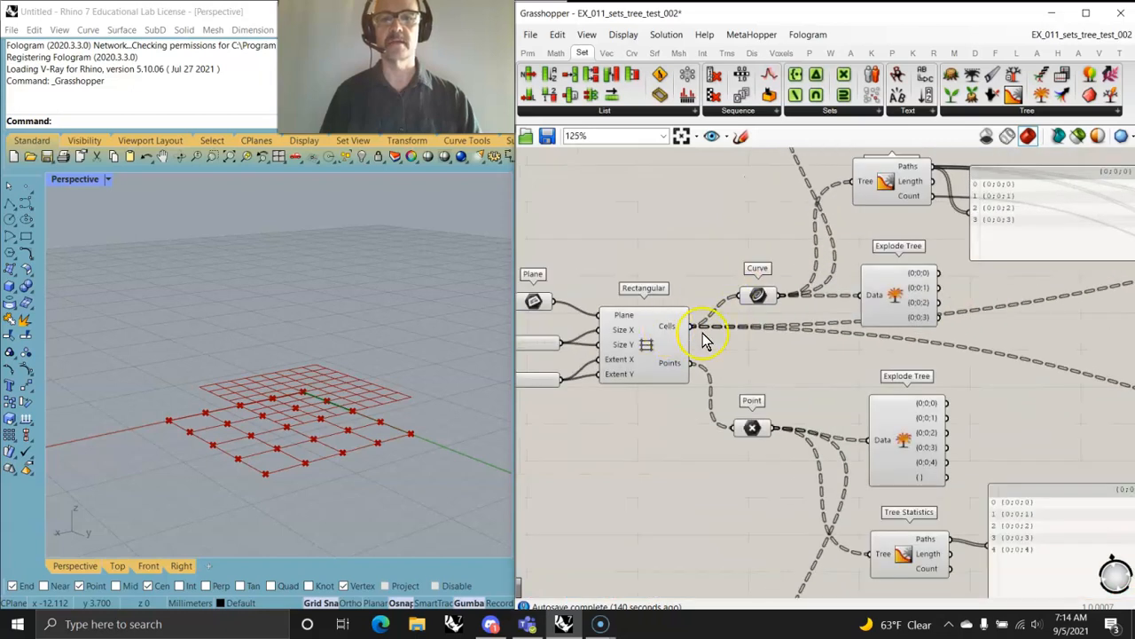
{"action": "right_click_drag", "start_coordinate": [858, 376], "coordinate": [760, 266]}
{"action": "scroll", "coordinate": [760, 266], "scroll_direction": "down", "scroll_amount": 3}
{"action": "right_click_drag", "start_coordinate": [792, 397], "coordinate": [857, 406]}
{"action": "scroll", "coordinate": [705, 330], "scroll_direction": "up", "scroll_amount": 4}
{"action": "scroll", "coordinate": [857, 406], "scroll_direction": "down", "scroll_amount": 4}
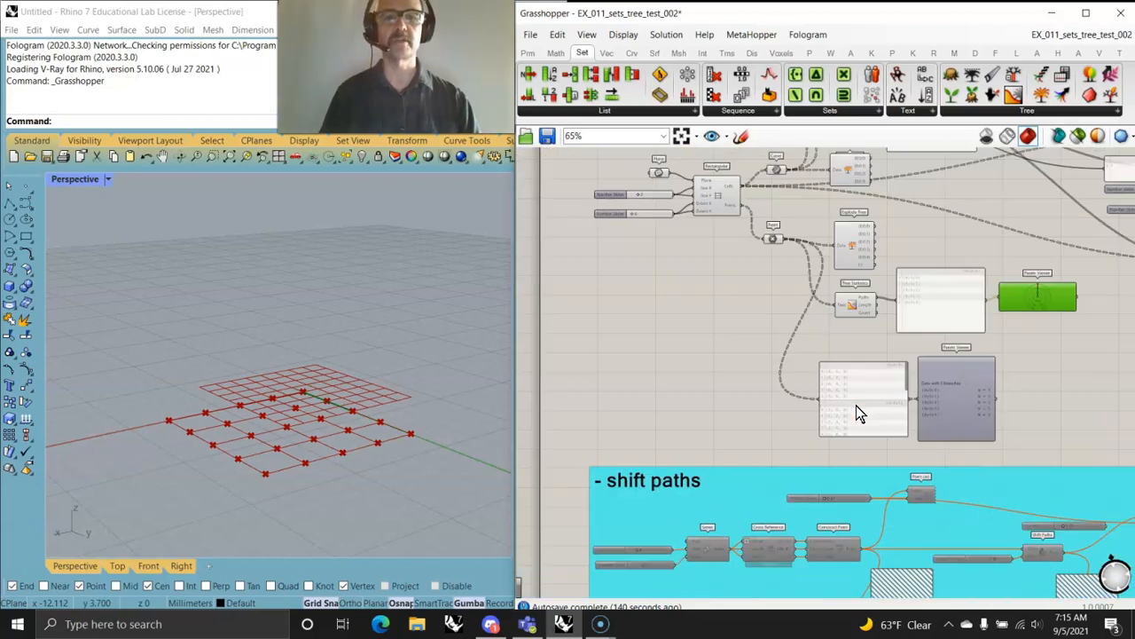
{"action": "scroll", "coordinate": [798, 296], "scroll_direction": "up", "scroll_amount": 4}
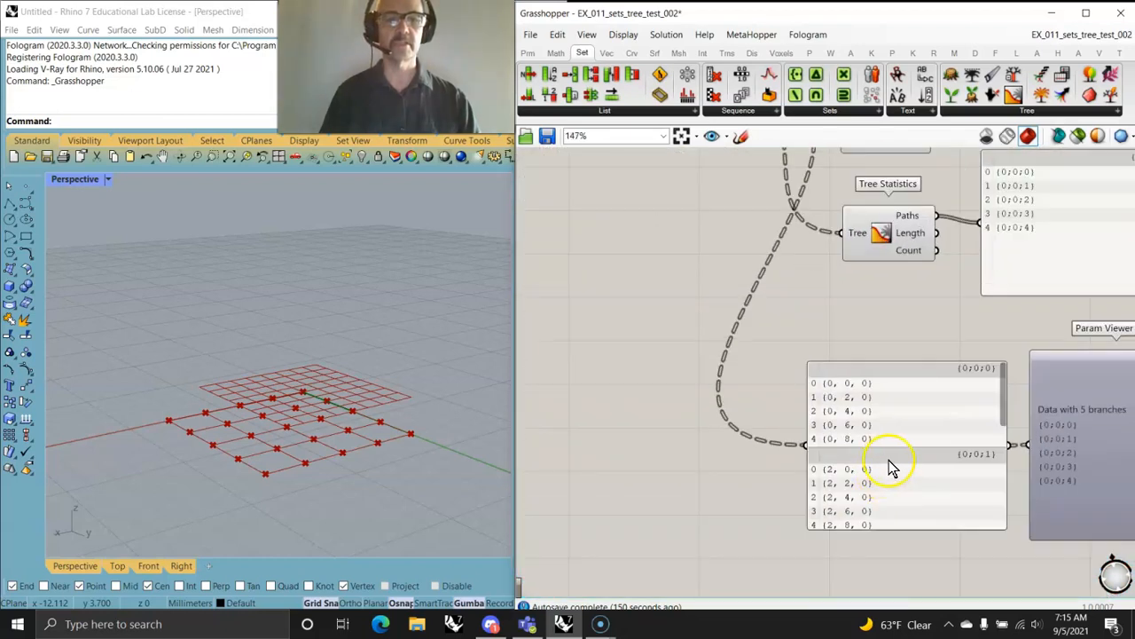
{"action": "right_click_drag", "start_coordinate": [865, 380], "coordinate": [879, 482]}
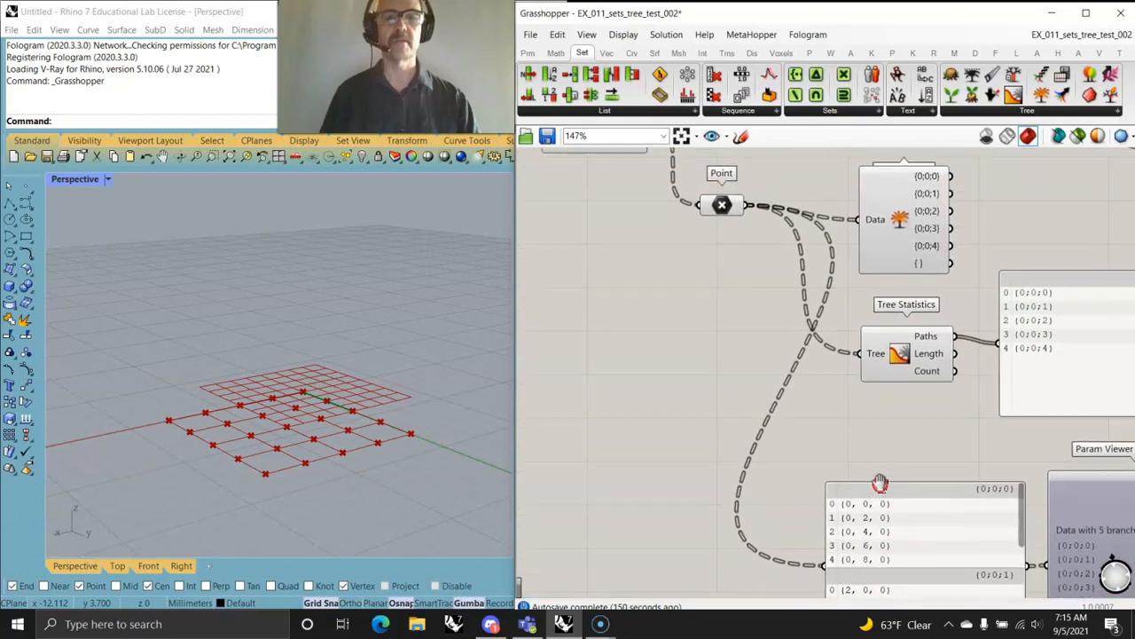
{"action": "right_click_drag", "start_coordinate": [734, 243], "coordinate": [656, 180]}
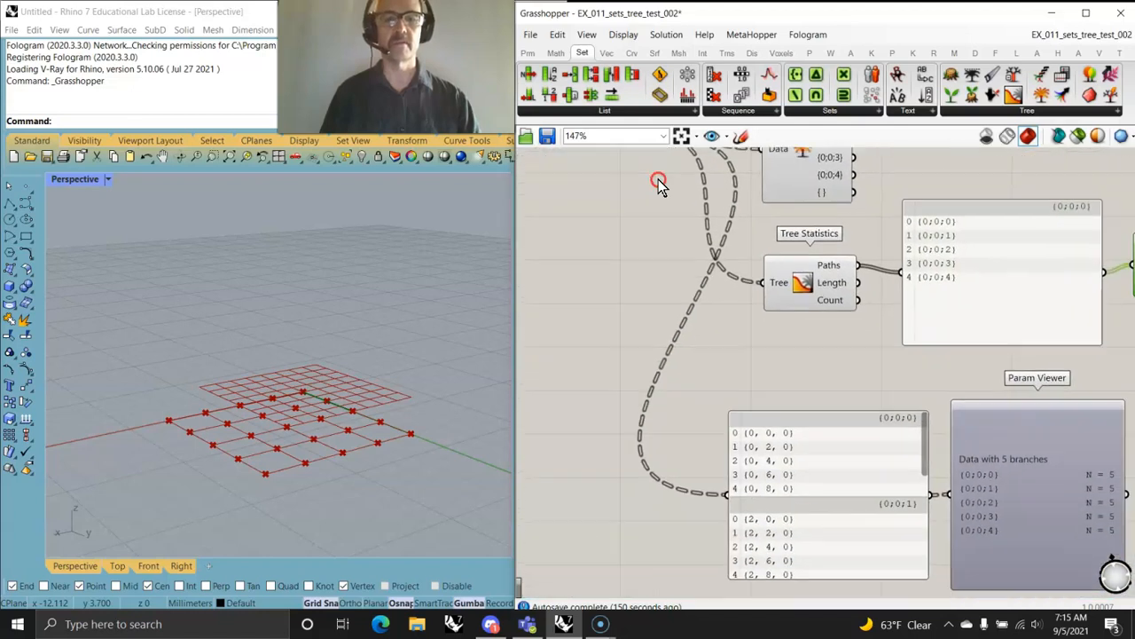
Step: Read the grid's point coordinates panel through to branch {0;0;4} and compare it with the rest of the tree statistics definition
{"action": "right_click_drag", "start_coordinate": [829, 488], "coordinate": [725, 335]}
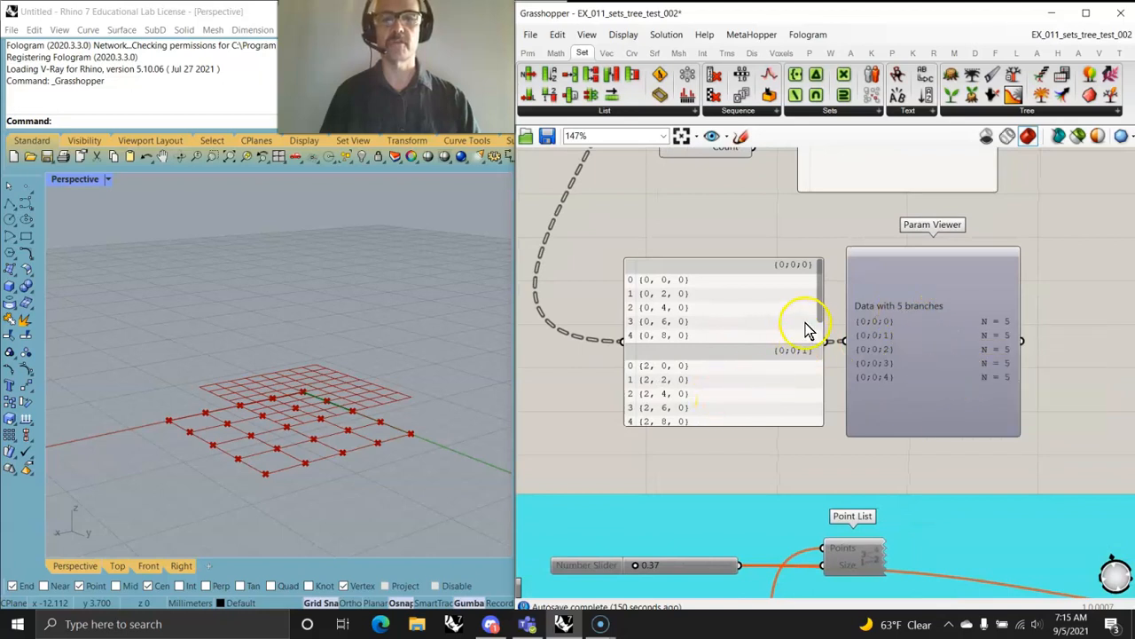
{"action": "left_click_drag", "start_coordinate": [820, 315], "coordinate": [818, 429]}
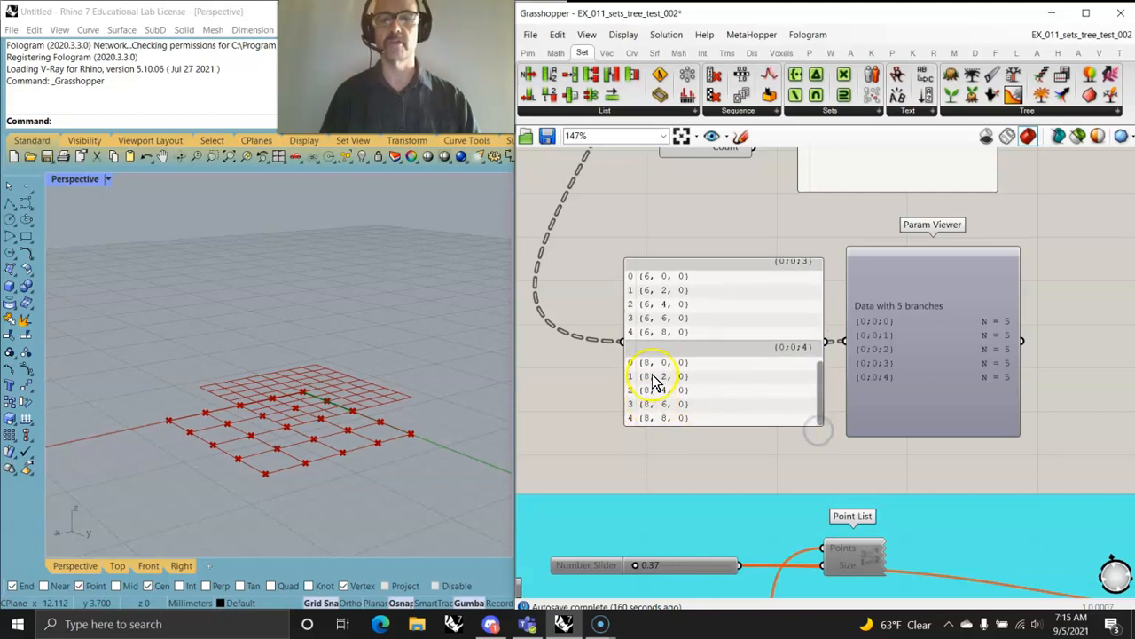
{"action": "scroll", "coordinate": [689, 391], "scroll_direction": "up", "scroll_amount": 2}
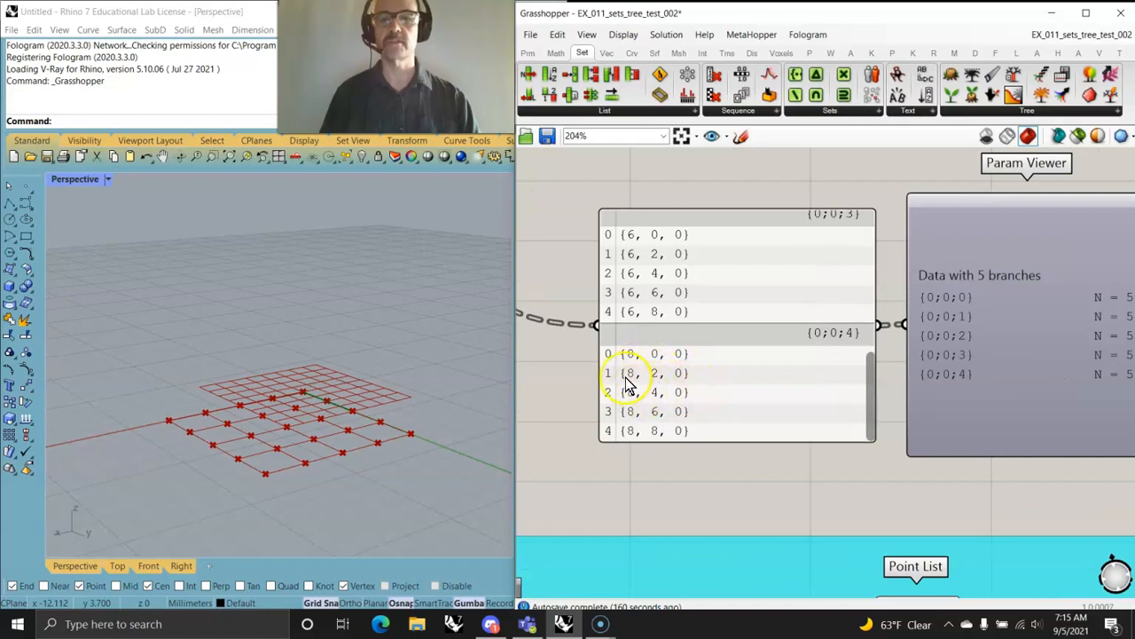
{"action": "left_click_drag", "start_coordinate": [866, 385], "coordinate": [875, 418]}
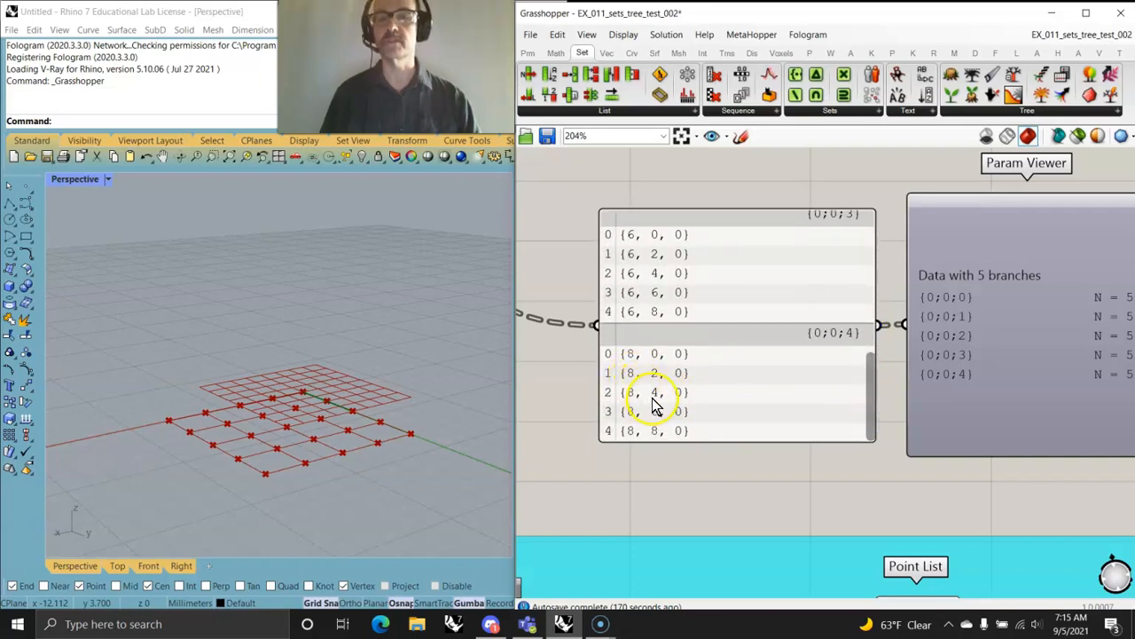
{"action": "scroll", "coordinate": [654, 405], "scroll_direction": "down", "scroll_amount": 5}
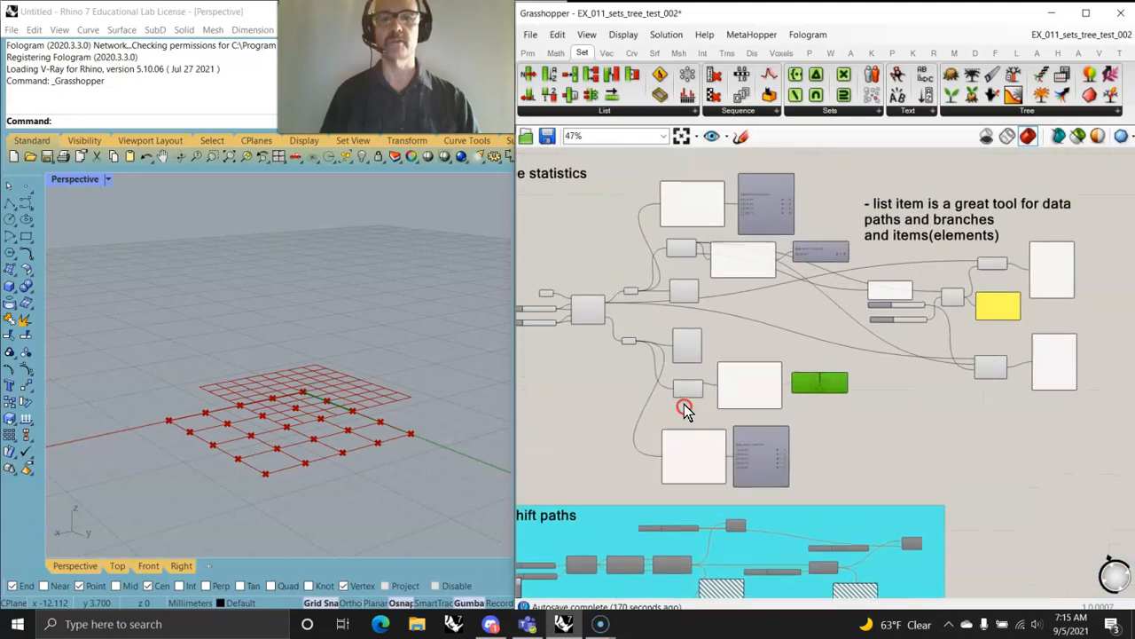
{"action": "scroll", "coordinate": [685, 408], "scroll_direction": "up", "scroll_amount": 2}
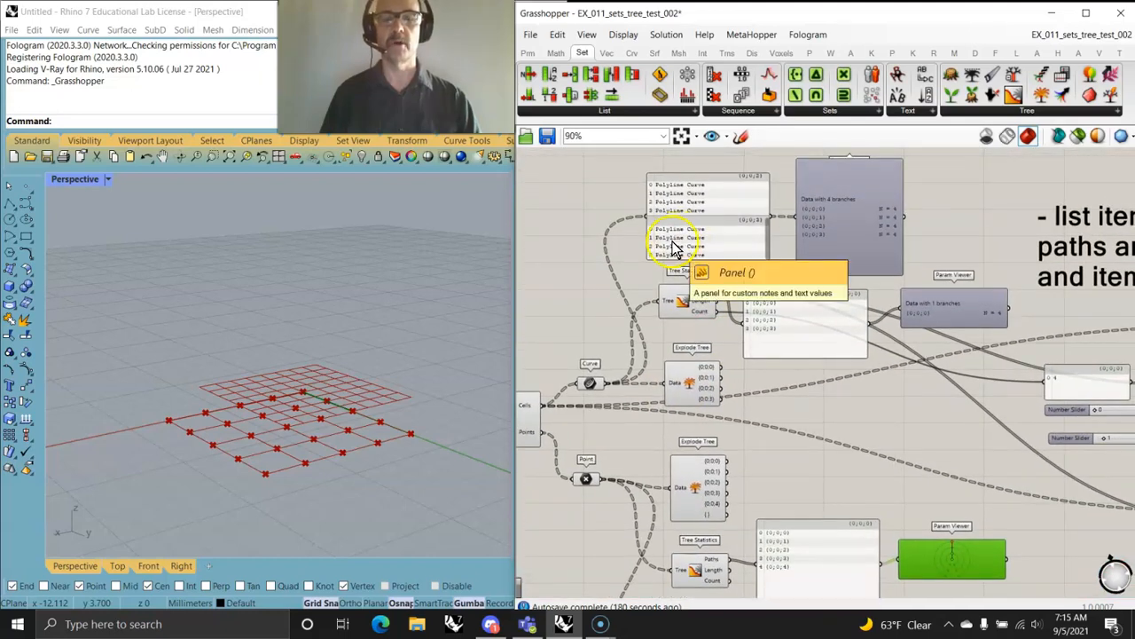
{"action": "scroll", "coordinate": [701, 383], "scroll_direction": "down", "scroll_amount": 2}
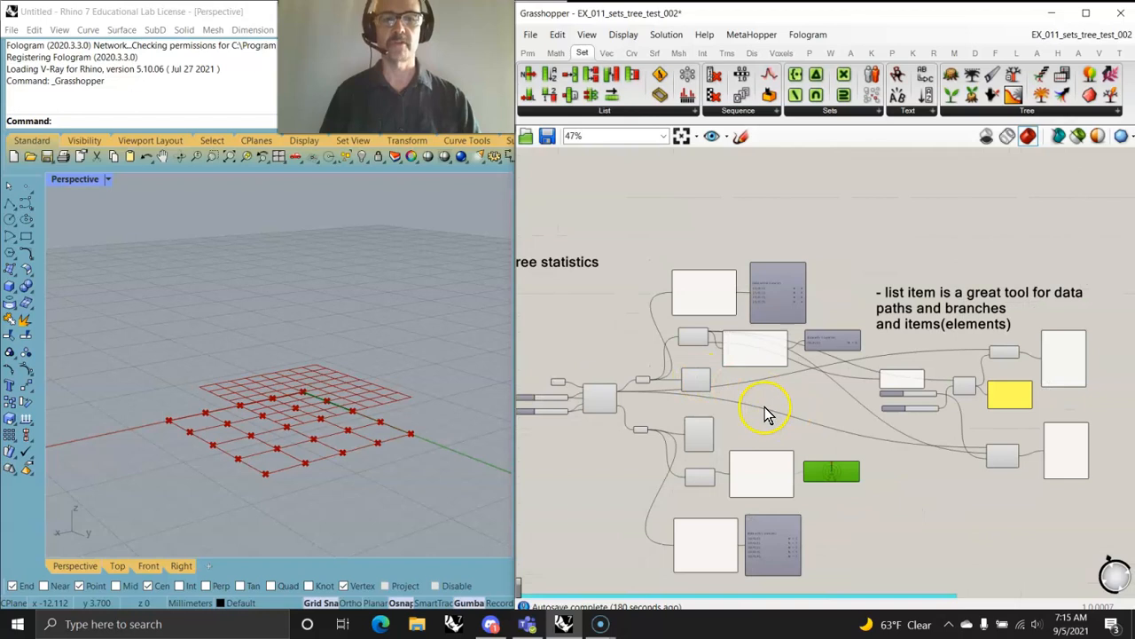
Step: Group all components of the tree statistics section and colour the group cyan
{"action": "scroll", "coordinate": [768, 414], "scroll_direction": "down", "scroll_amount": 1}
{"action": "left_click_drag", "start_coordinate": [923, 468], "coordinate": [605, 183]}
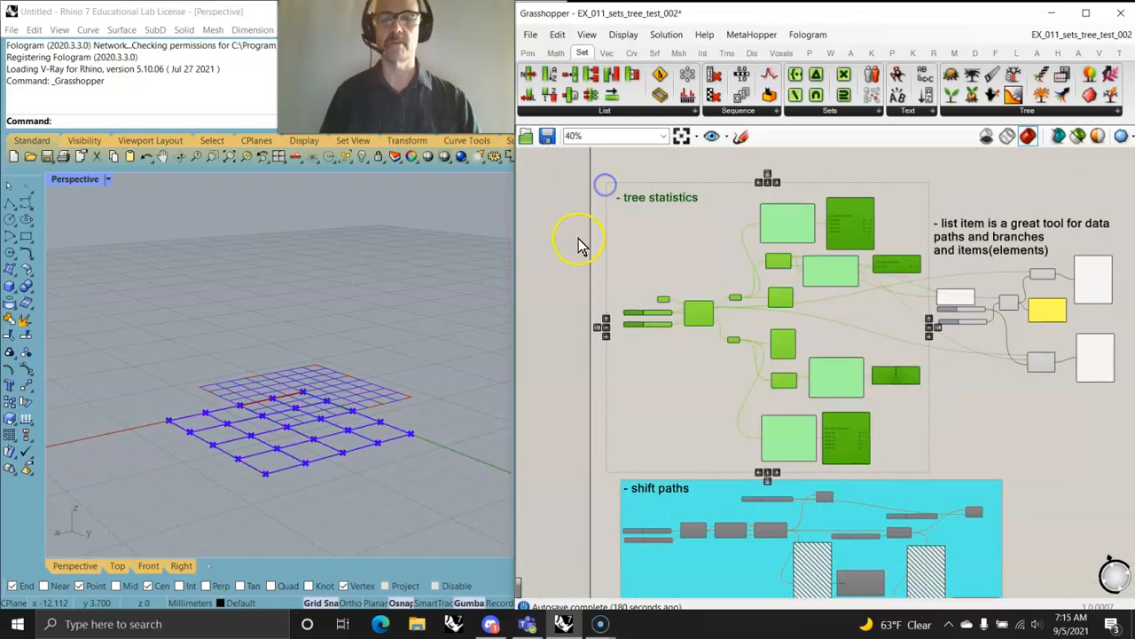
{"action": "right_click", "coordinate": [558, 258]}
{"action": "left_click", "coordinate": [598, 366]}
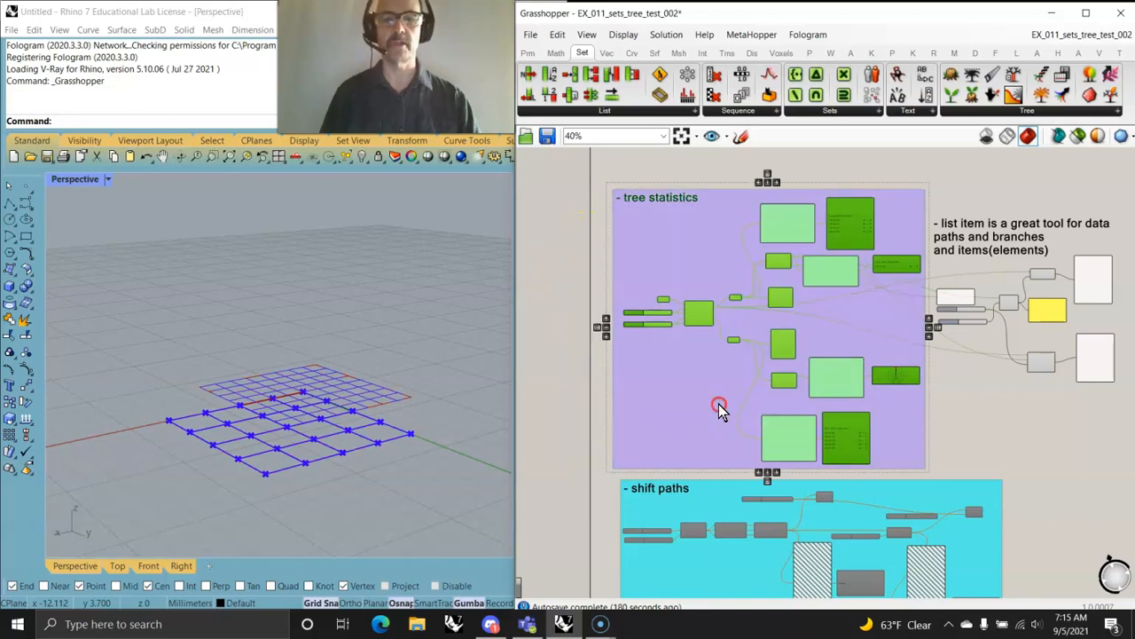
{"action": "right_click", "coordinate": [720, 410]}
{"action": "mouse_move", "coordinate": [830, 553]}
{"action": "left_click_drag", "start_coordinate": [993, 489], "coordinate": [1020, 492]}
Step: Move the panel above the list item section's number sliders slightly up, clear of the wire into the List Item's List input
{"action": "scroll", "coordinate": [928, 443], "scroll_direction": "up", "scroll_amount": 4}
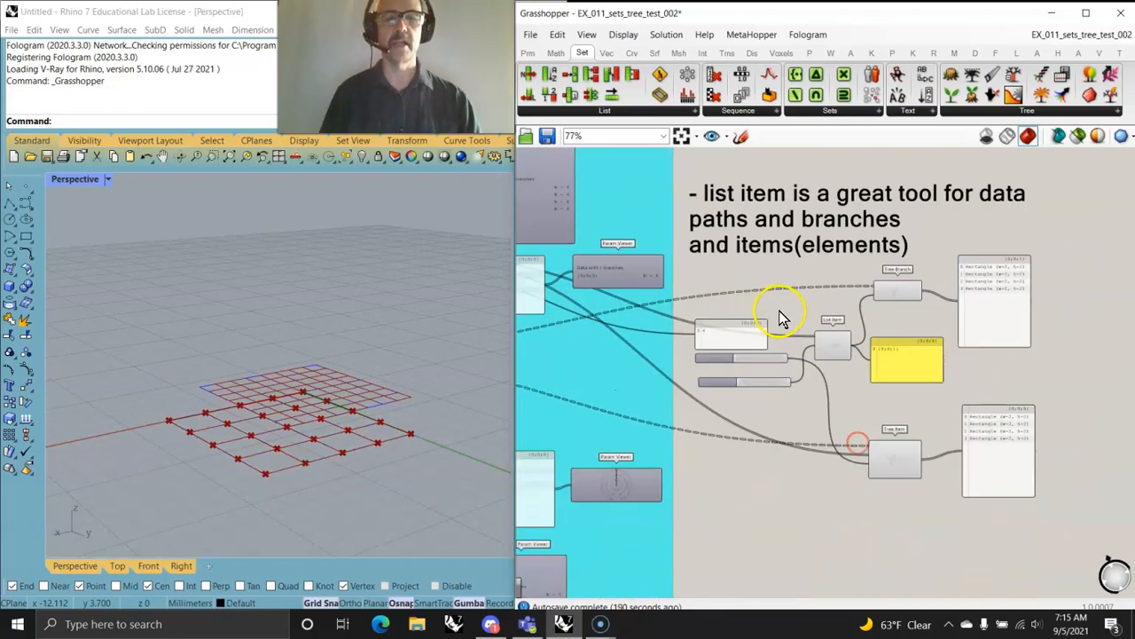
{"action": "scroll", "coordinate": [780, 319], "scroll_direction": "up", "scroll_amount": 3}
{"action": "right_click_drag", "start_coordinate": [791, 370], "coordinate": [801, 561]}
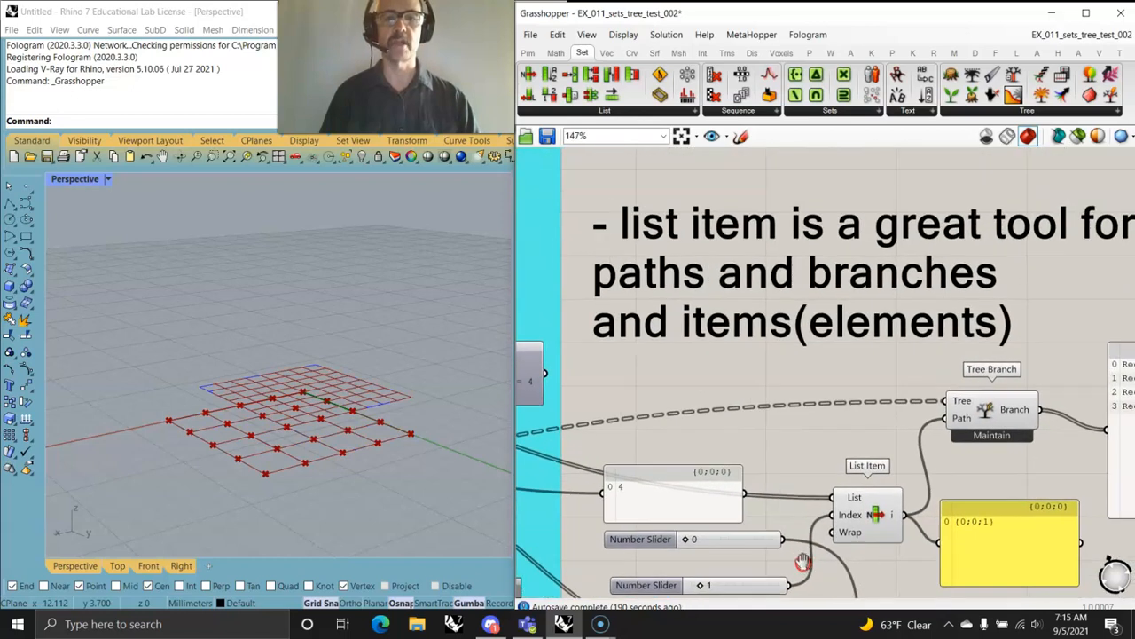
{"action": "scroll", "coordinate": [726, 522], "scroll_direction": "down", "scroll_amount": 4}
{"action": "scroll", "coordinate": [726, 509], "scroll_direction": "up", "scroll_amount": 1}
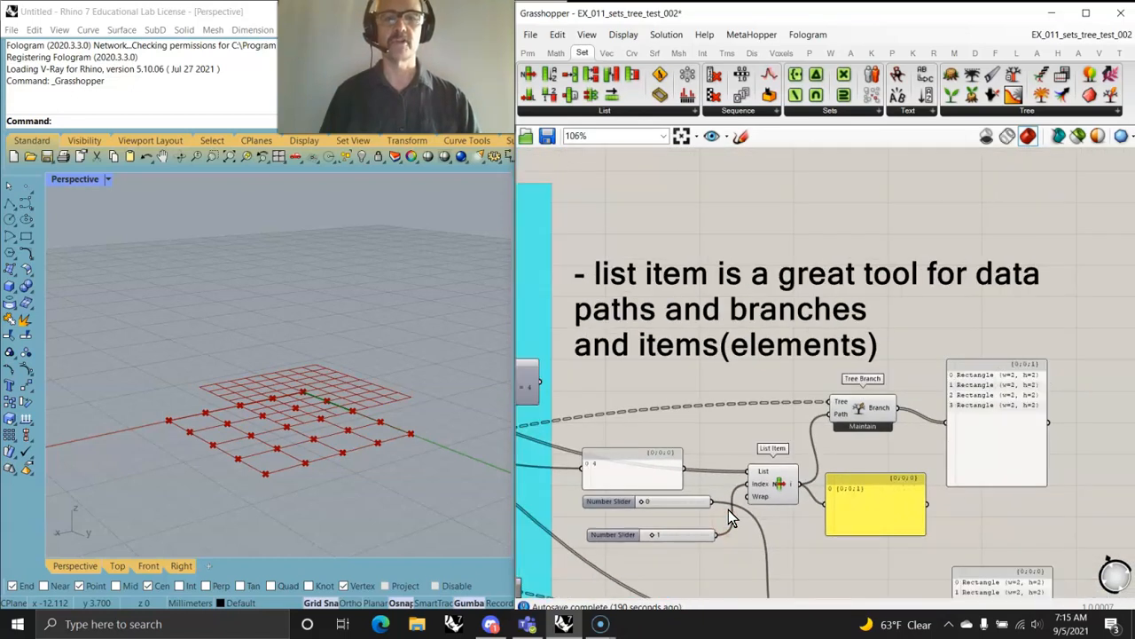
{"action": "scroll", "coordinate": [728, 509], "scroll_direction": "up", "scroll_amount": 1}
{"action": "right_click_drag", "start_coordinate": [722, 518], "coordinate": [720, 466]}
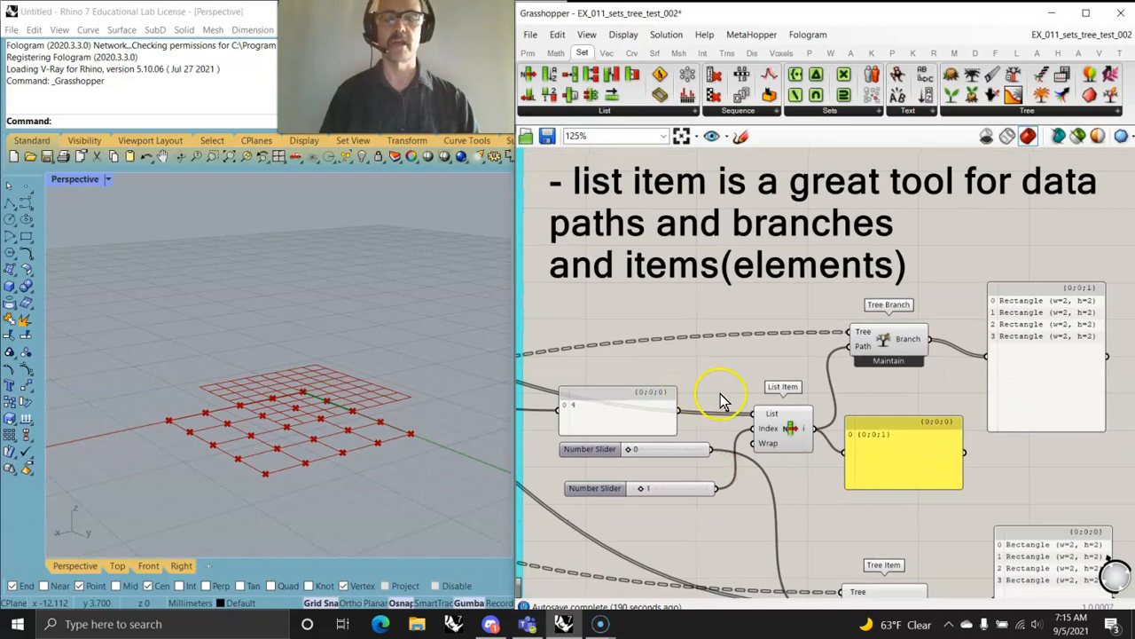
{"action": "right_click_drag", "start_coordinate": [721, 399], "coordinate": [761, 268]}
{"action": "left_click_drag", "start_coordinate": [652, 277], "coordinate": [658, 244]}
{"action": "right_click_drag", "start_coordinate": [811, 299], "coordinate": [761, 361]}
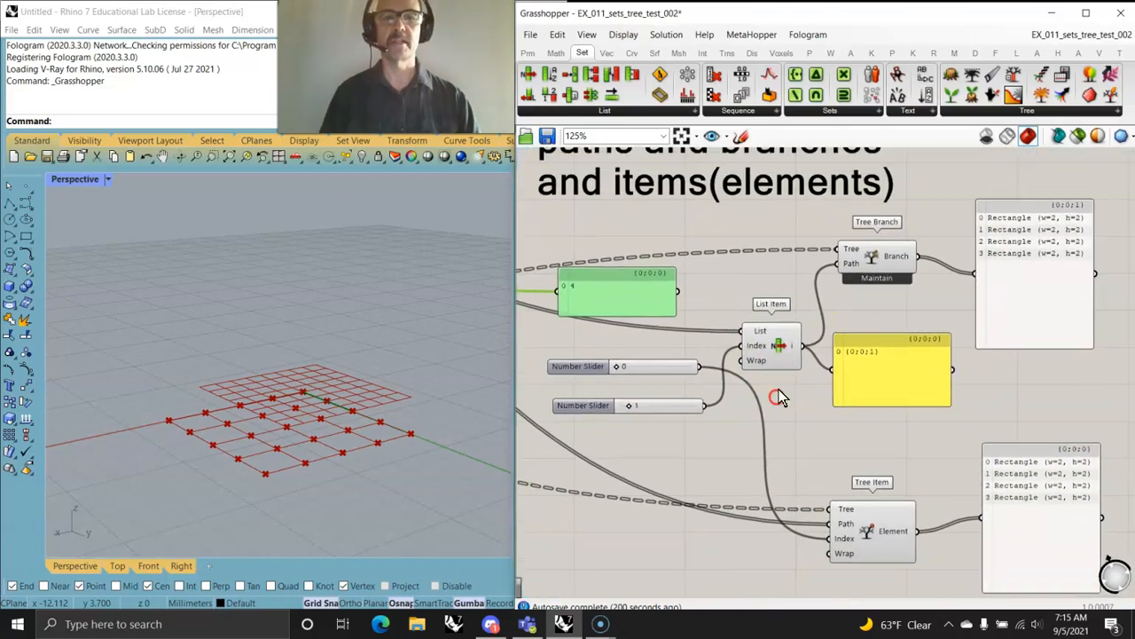
Step: Select the Tree Branch component and trace its Tree and Path inputs back to the grid's Cells output and the Tree Statistics paths
{"action": "left_click", "coordinate": [872, 257]}
{"action": "right_click_drag", "start_coordinate": [687, 299], "coordinate": [875, 289]}
{"action": "right_click_drag", "start_coordinate": [692, 303], "coordinate": [982, 287]}
{"action": "right_click_drag", "start_coordinate": [770, 334], "coordinate": [1027, 323]}
{"action": "right_click_drag", "start_coordinate": [681, 352], "coordinate": [782, 345]}
{"action": "right_click_drag", "start_coordinate": [937, 338], "coordinate": [700, 334]}
{"action": "right_click_drag", "start_coordinate": [998, 334], "coordinate": [697, 411]}
{"action": "right_click_drag", "start_coordinate": [730, 293], "coordinate": [692, 290]}
{"action": "right_click_drag", "start_coordinate": [1010, 405], "coordinate": [757, 287]}
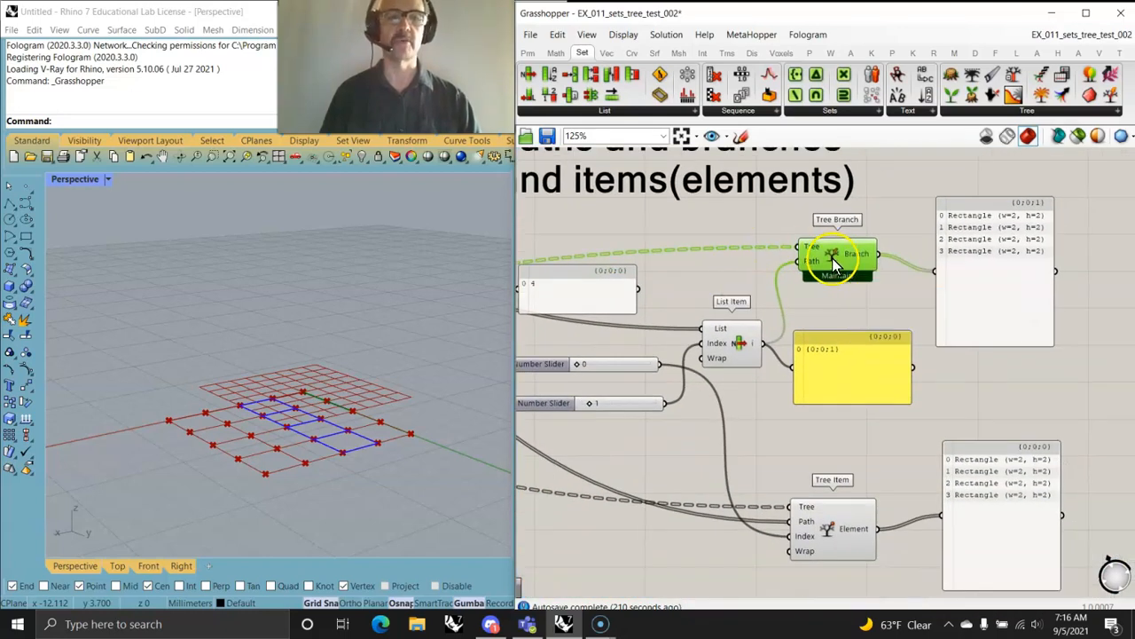
Step: Set the number slider feeding the List Item's Index input to 0
{"action": "right_click_drag", "start_coordinate": [817, 315], "coordinate": [859, 284]}
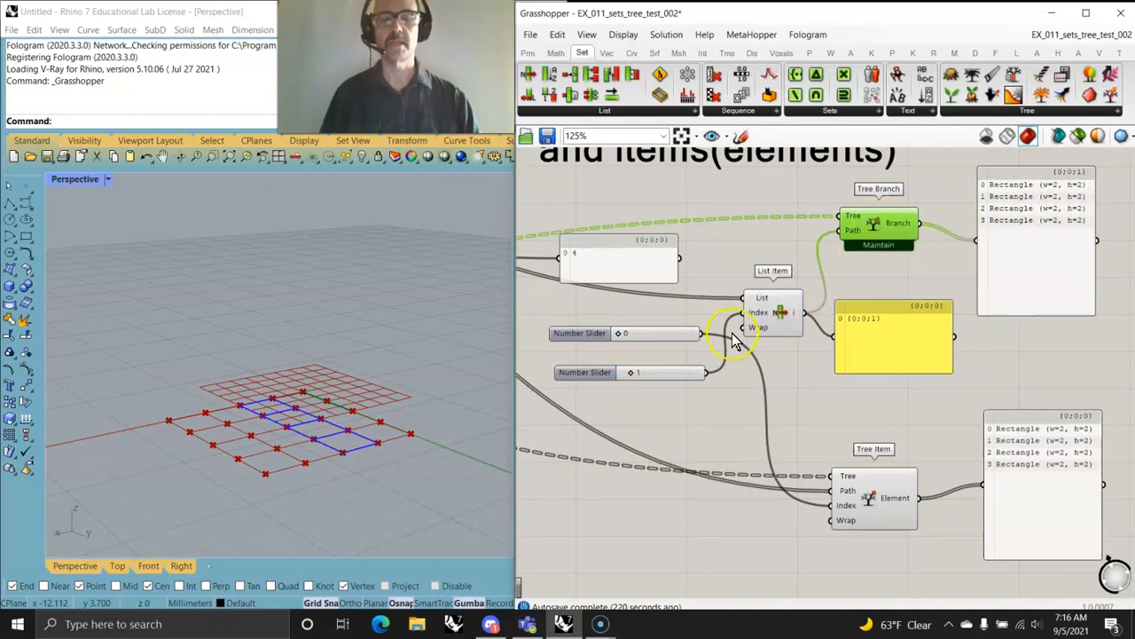
{"action": "mouse_move", "coordinate": [633, 376]}
{"action": "left_mouse_down"}
{"action": "mouse_move", "coordinate": [648, 378]}
{"action": "mouse_move", "coordinate": [628, 379]}
{"action": "left_mouse_up"}
{"action": "right_click_drag", "start_coordinate": [717, 422], "coordinate": [681, 364]}
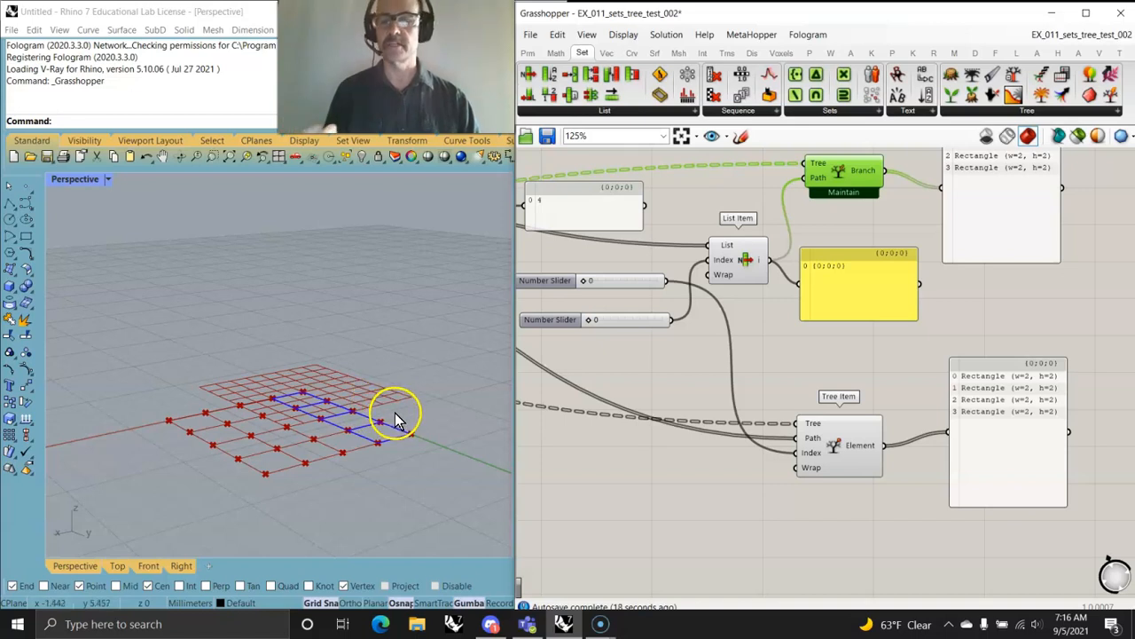
Step: Move the Tree Item component slightly up and trace its Tree and Path inputs back to the grid's Cells output and Tree Statistics
{"action": "left_click", "coordinate": [839, 449]}
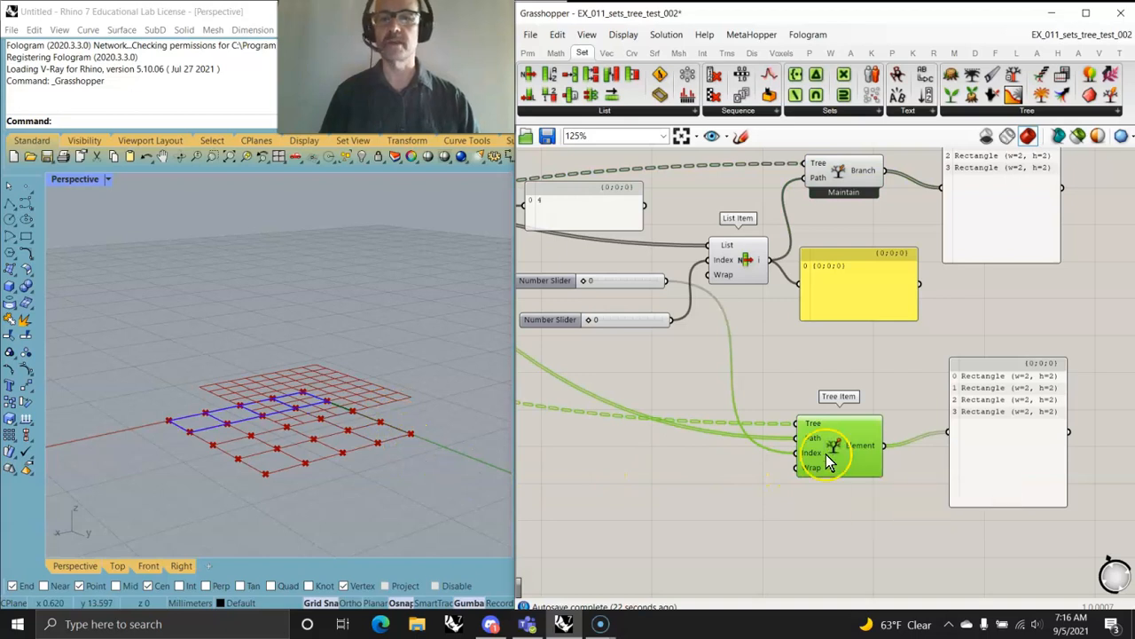
{"action": "left_click_drag", "start_coordinate": [835, 449], "coordinate": [837, 402]}
{"action": "right_click_drag", "start_coordinate": [701, 447], "coordinate": [1024, 456]}
{"action": "right_click_drag", "start_coordinate": [770, 447], "coordinate": [1055, 449]}
{"action": "right_click_drag", "start_coordinate": [776, 415], "coordinate": [679, 401]}
{"action": "right_click_drag", "start_coordinate": [1036, 405], "coordinate": [618, 385]}
{"action": "right_click_drag", "start_coordinate": [873, 466], "coordinate": [839, 471]}
{"action": "right_click_drag", "start_coordinate": [767, 409], "coordinate": [920, 565]}
{"action": "right_click_drag", "start_coordinate": [685, 447], "coordinate": [926, 470]}
{"action": "right_click_drag", "start_coordinate": [733, 434], "coordinate": [936, 438]}
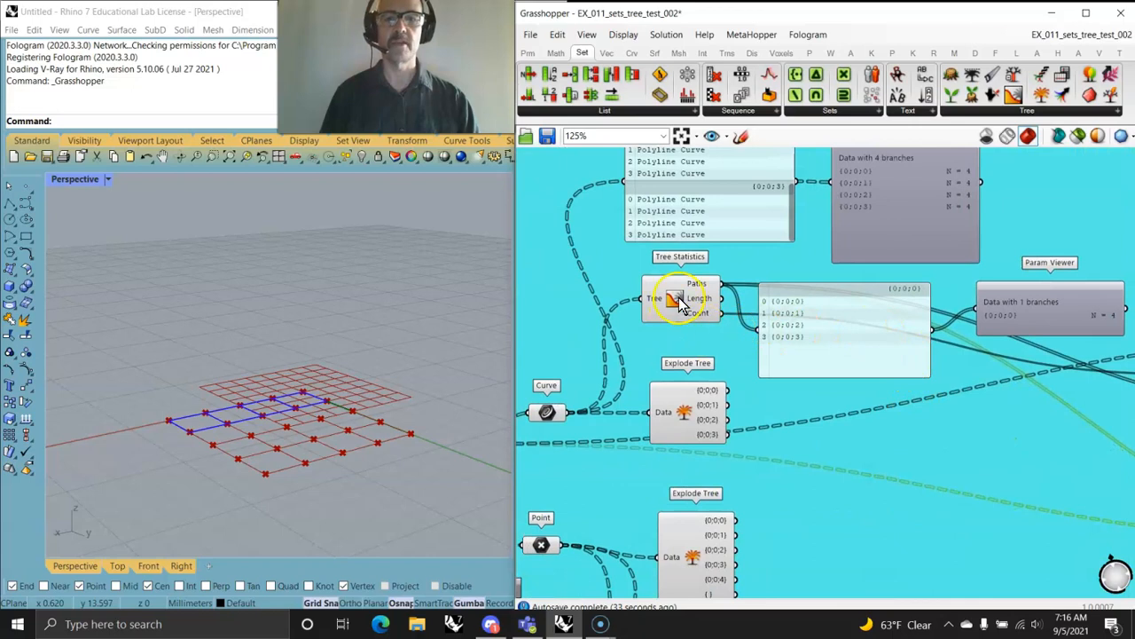
{"action": "right_click_drag", "start_coordinate": [703, 325], "coordinate": [874, 393]}
{"action": "right_click_drag", "start_coordinate": [721, 317], "coordinate": [730, 351]}
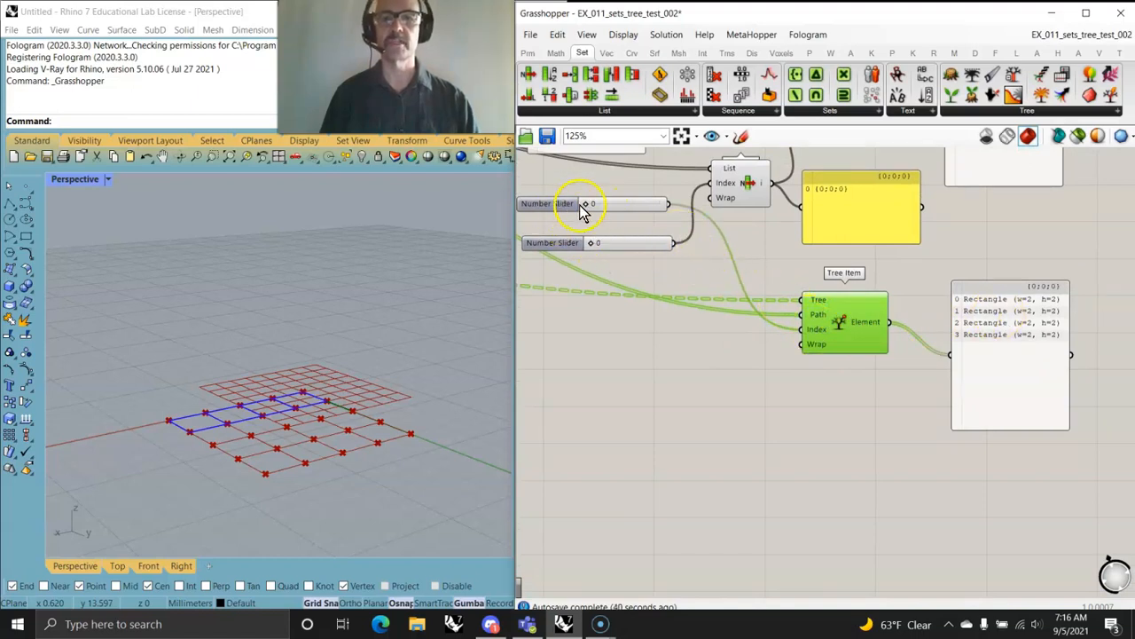
Step: Select the Tree Branch and Tree Item components together to compare their highlighted cells in the Rhino viewport
{"action": "mouse_move", "coordinate": [589, 205]}
{"action": "left_mouse_down"}
{"action": "mouse_move", "coordinate": [626, 205]}
{"action": "mouse_move", "coordinate": [575, 215]}
{"action": "left_mouse_up"}
{"action": "right_click_drag", "start_coordinate": [662, 327], "coordinate": [618, 355]}
{"action": "right_click_drag", "start_coordinate": [799, 353], "coordinate": [781, 476]}
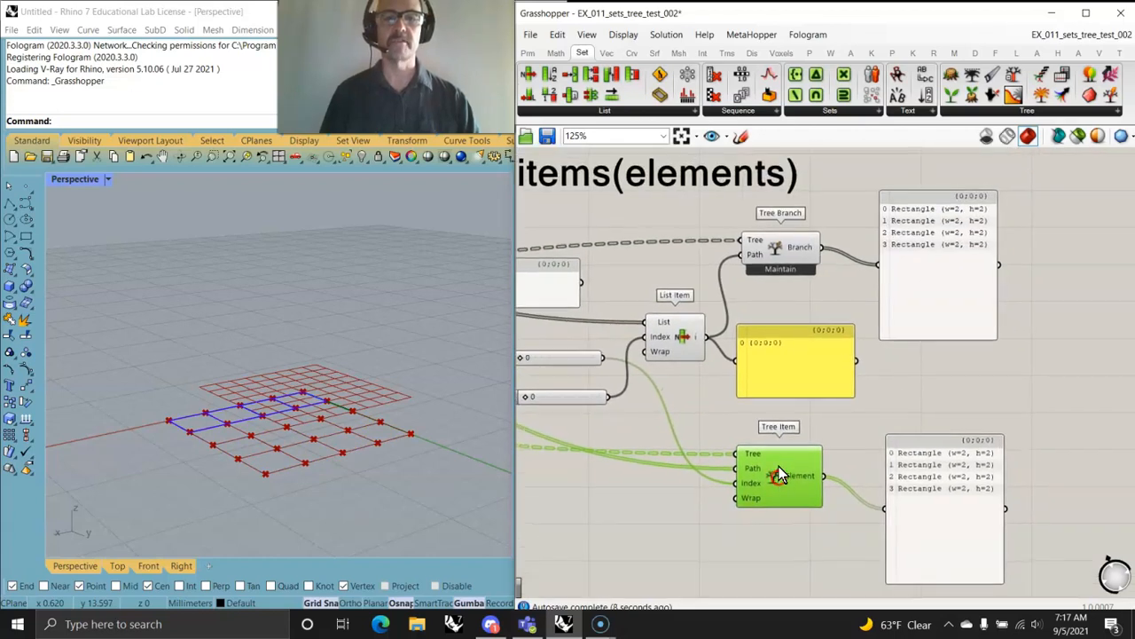
{"action": "left_click", "coordinate": [779, 245]}
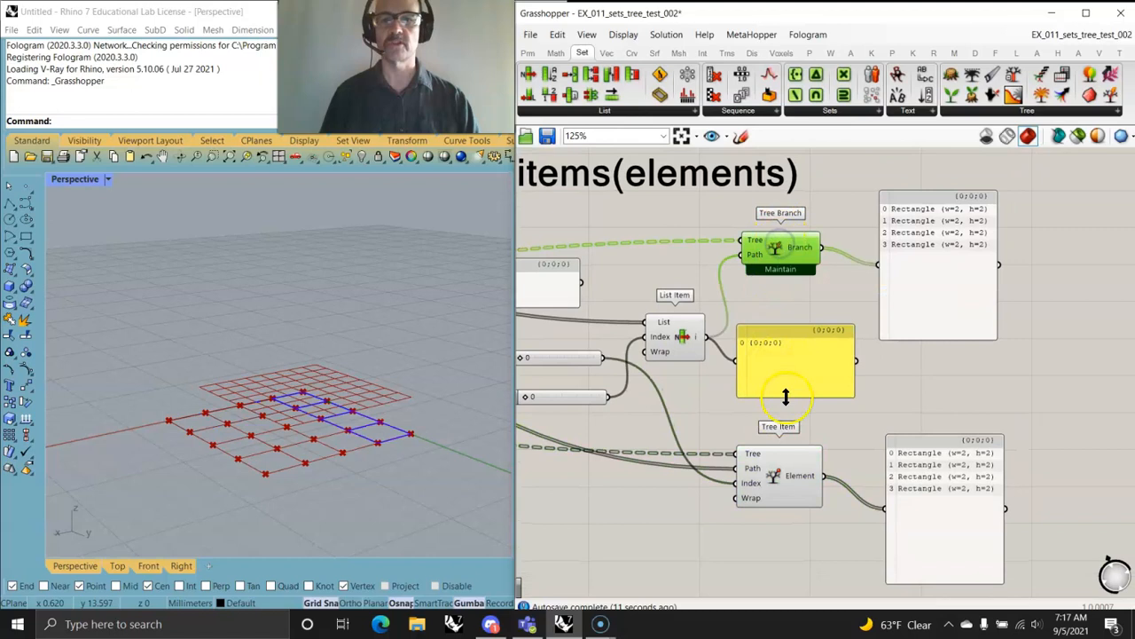
{"action": "left_click", "coordinate": [777, 488], "text": "shift"}
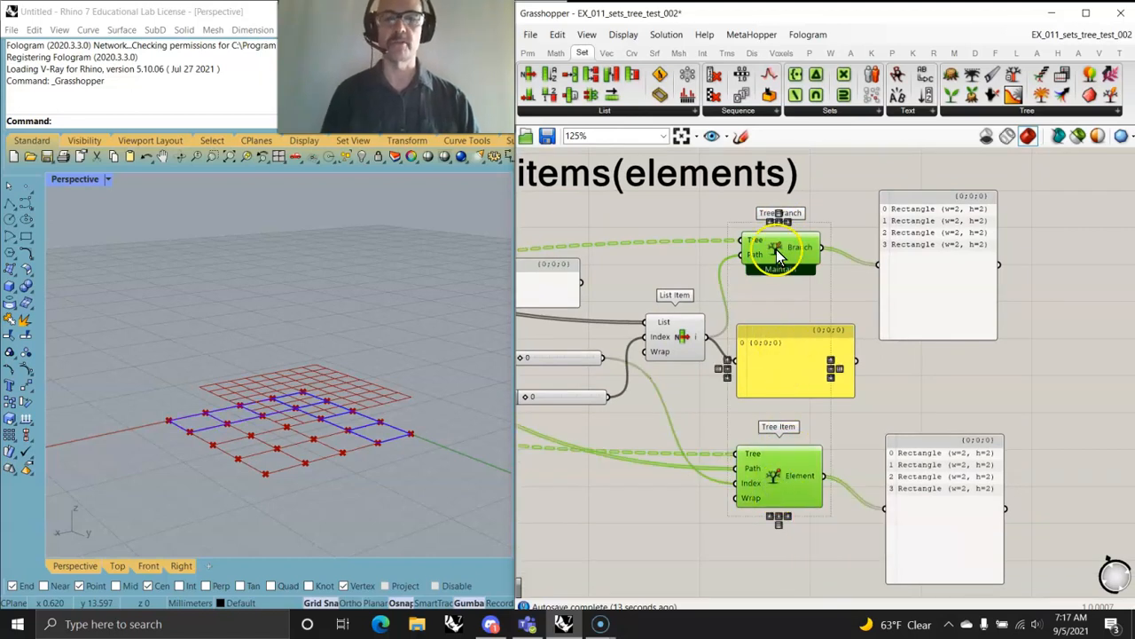
Step: Set the Tree Item's index slider to 10 and the List Item's index slider to 3
{"action": "right_click_drag", "start_coordinate": [608, 459], "coordinate": [684, 451]}
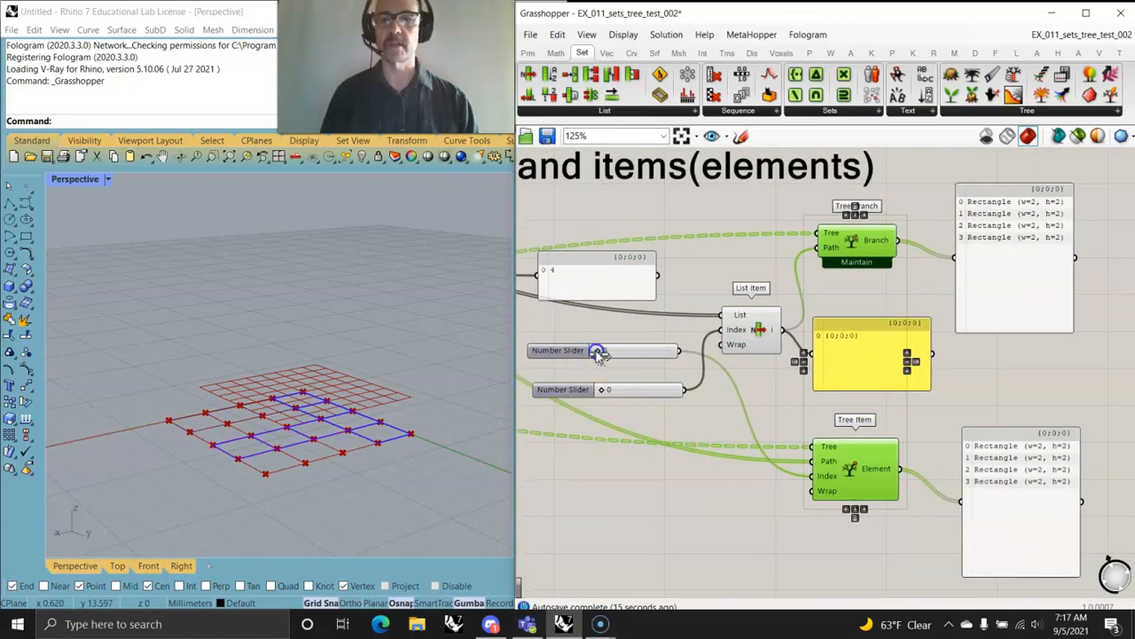
{"action": "left_click_drag", "start_coordinate": [600, 352], "coordinate": [603, 351]}
{"action": "left_click_drag", "start_coordinate": [601, 395], "coordinate": [629, 396]}
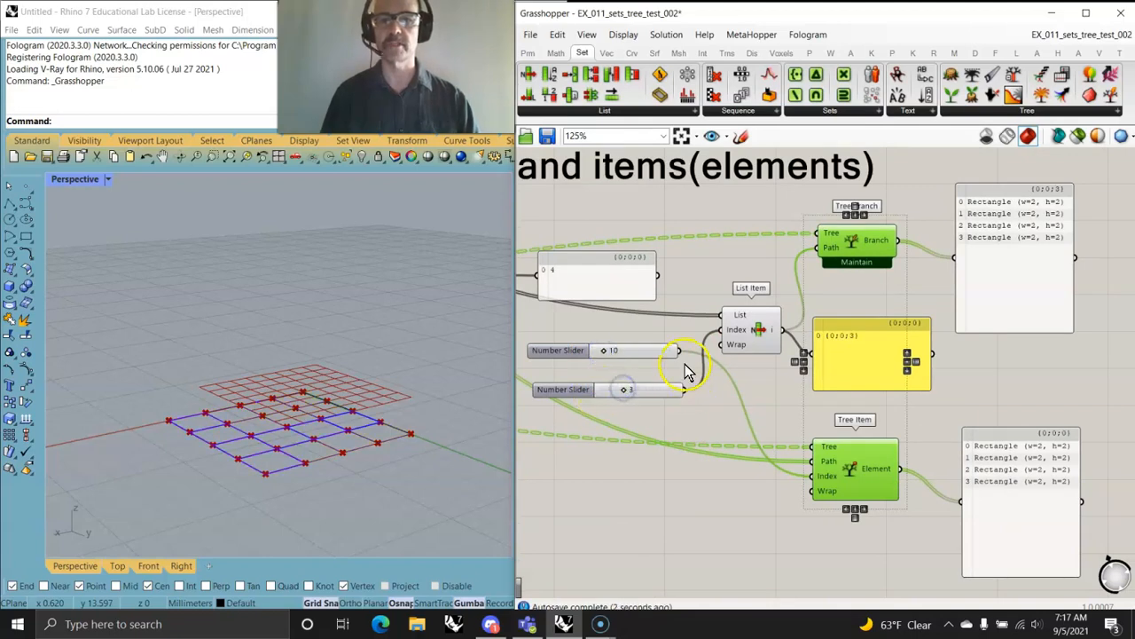
Step: Try driving the List Item's Index with the Tree Item's slider set to 21, and reconnect the List Item's original slider
{"action": "left_click_drag", "start_coordinate": [680, 350], "coordinate": [723, 334]}
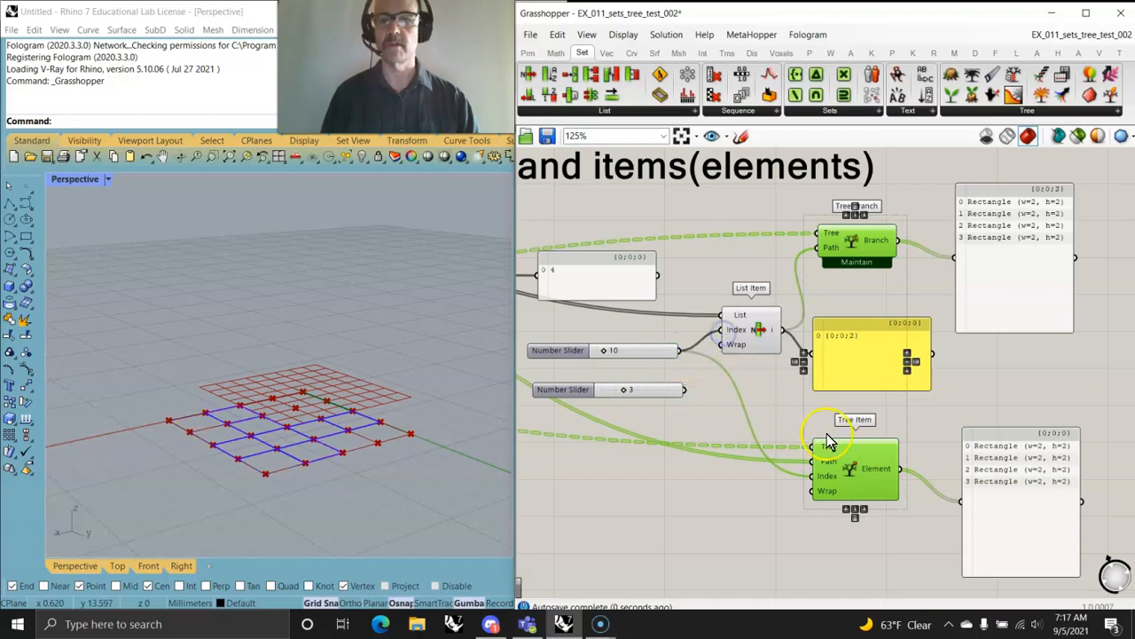
{"action": "left_click_drag", "start_coordinate": [604, 352], "coordinate": [614, 352]}
{"action": "left_click_drag", "start_coordinate": [686, 391], "coordinate": [735, 327]}
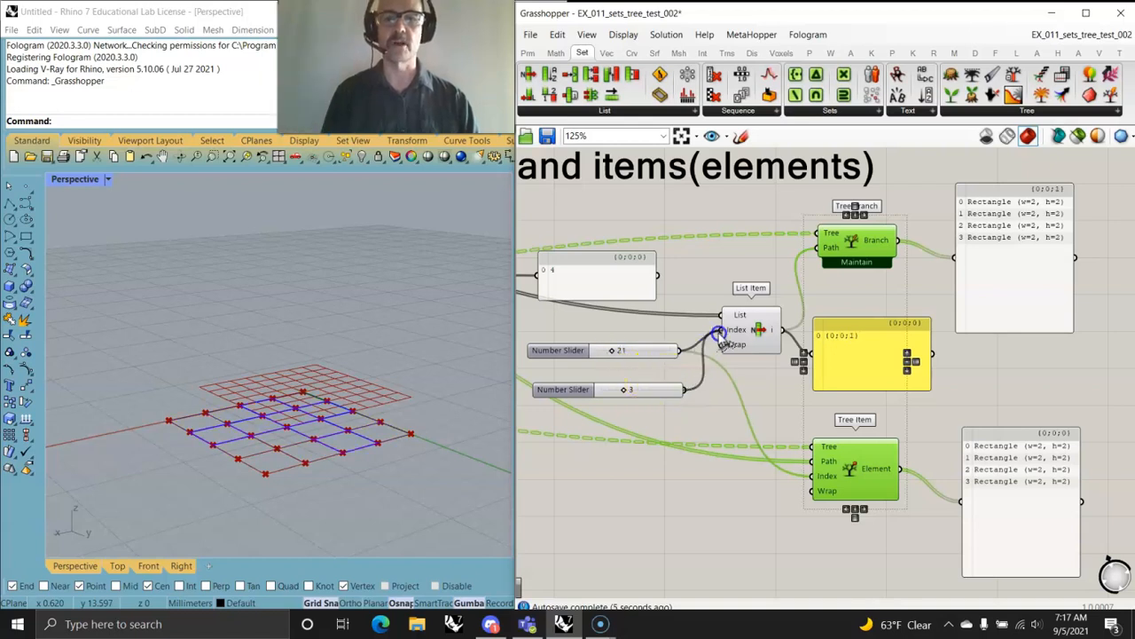
Step: Group the list item section with its note, sliders, components and panels, and colour the group cyan
{"action": "scroll", "coordinate": [689, 404], "scroll_direction": "down", "scroll_amount": 5}
{"action": "left_click_drag", "start_coordinate": [865, 435], "coordinate": [635, 193]}
{"action": "right_click", "coordinate": [718, 180]}
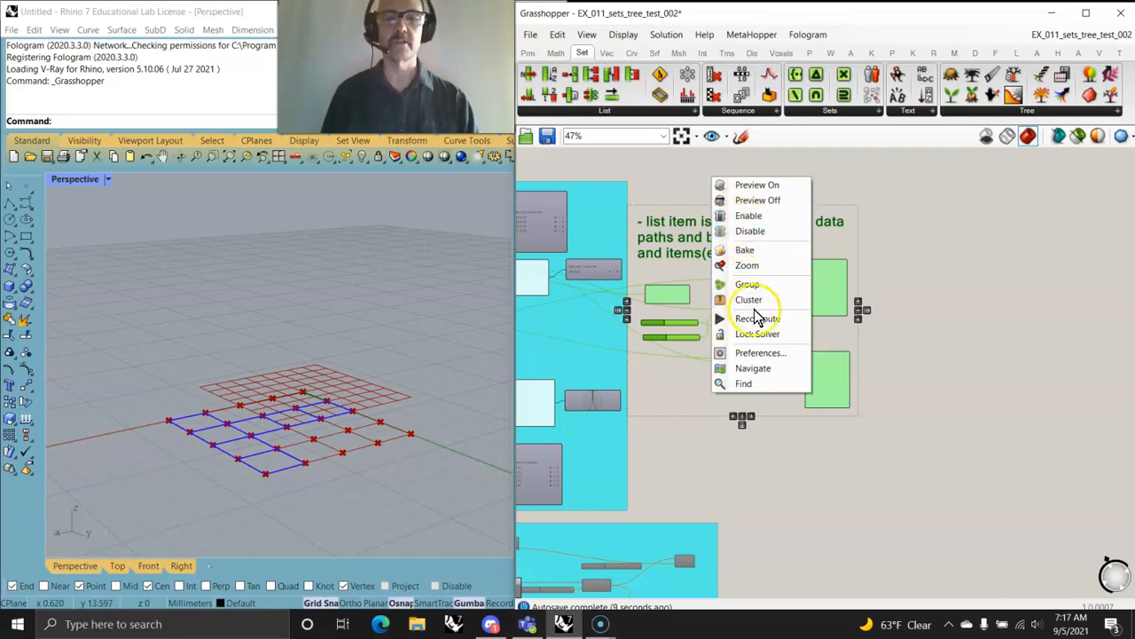
{"action": "left_click", "coordinate": [750, 285]}
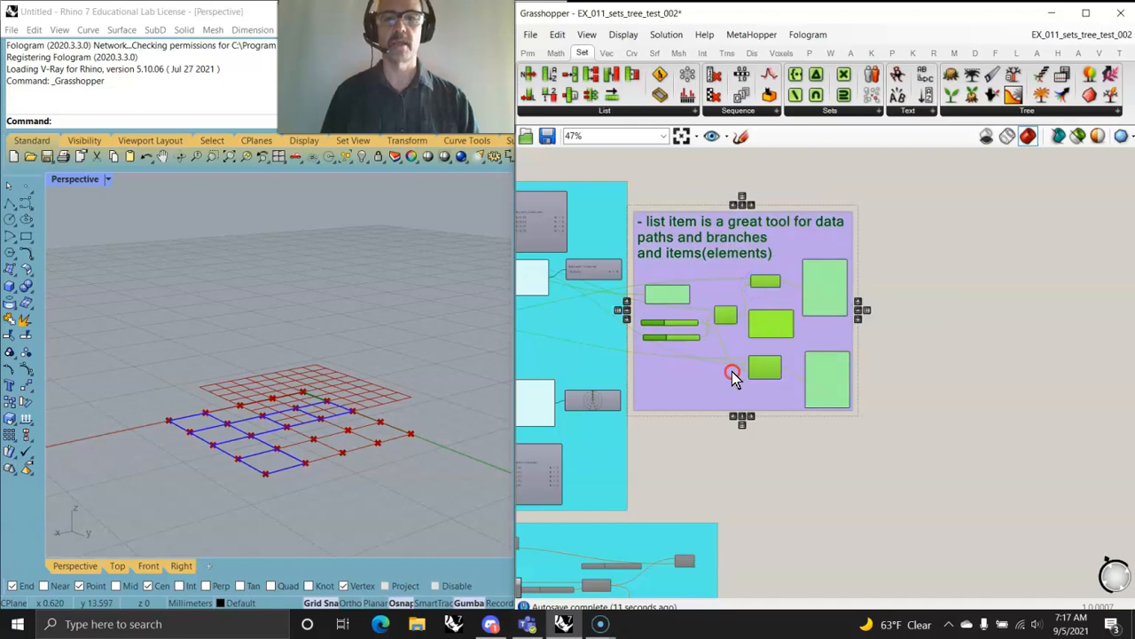
{"action": "right_click", "coordinate": [732, 375]}
{"action": "mouse_move", "coordinate": [801, 523]}
{"action": "left_click", "coordinate": [1038, 496]}
Step: Disable all components in the tree statistics and list item groups
{"action": "mouse_move", "coordinate": [802, 486]}
{"action": "right_mouse_down"}
{"action": "mouse_move", "coordinate": [795, 400]}
{"action": "mouse_move", "coordinate": [745, 426]}
{"action": "mouse_move", "coordinate": [793, 347]}
{"action": "mouse_move", "coordinate": [796, 501]}
{"action": "right_mouse_up"}
{"action": "scroll", "coordinate": [796, 501], "scroll_direction": "down", "scroll_amount": 3}
{"action": "left_click_drag", "start_coordinate": [1017, 404], "coordinate": [621, 183]}
{"action": "right_click", "coordinate": [583, 206]}
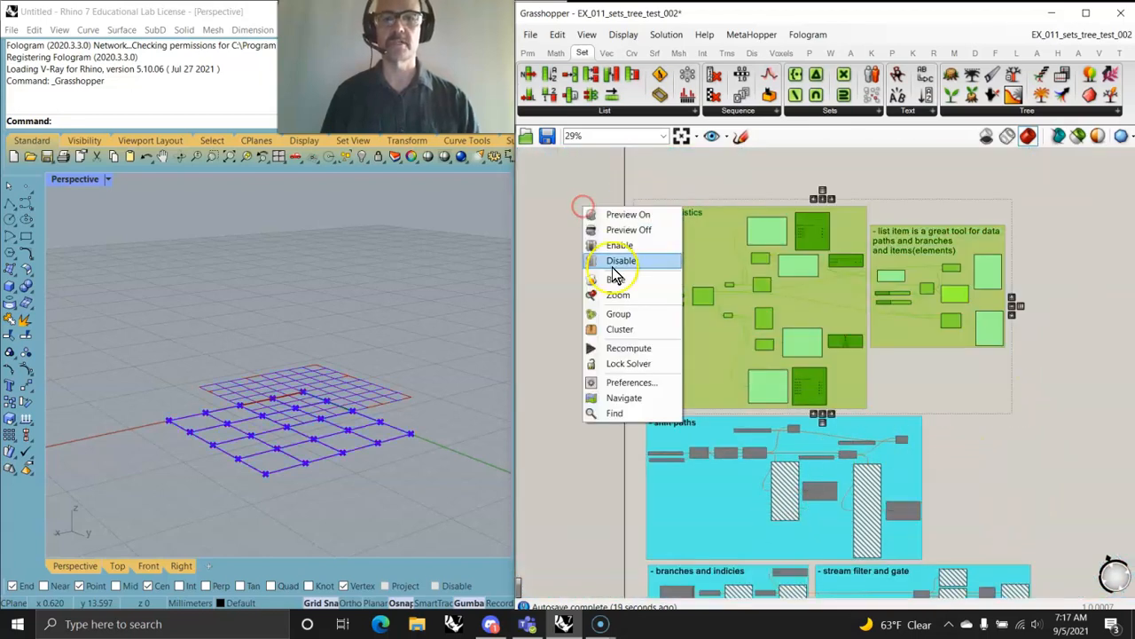
{"action": "left_click", "coordinate": [619, 262]}
Step: Ungroup the shift paths section and enable all its components
{"action": "right_click_drag", "start_coordinate": [763, 519], "coordinate": [760, 317]}
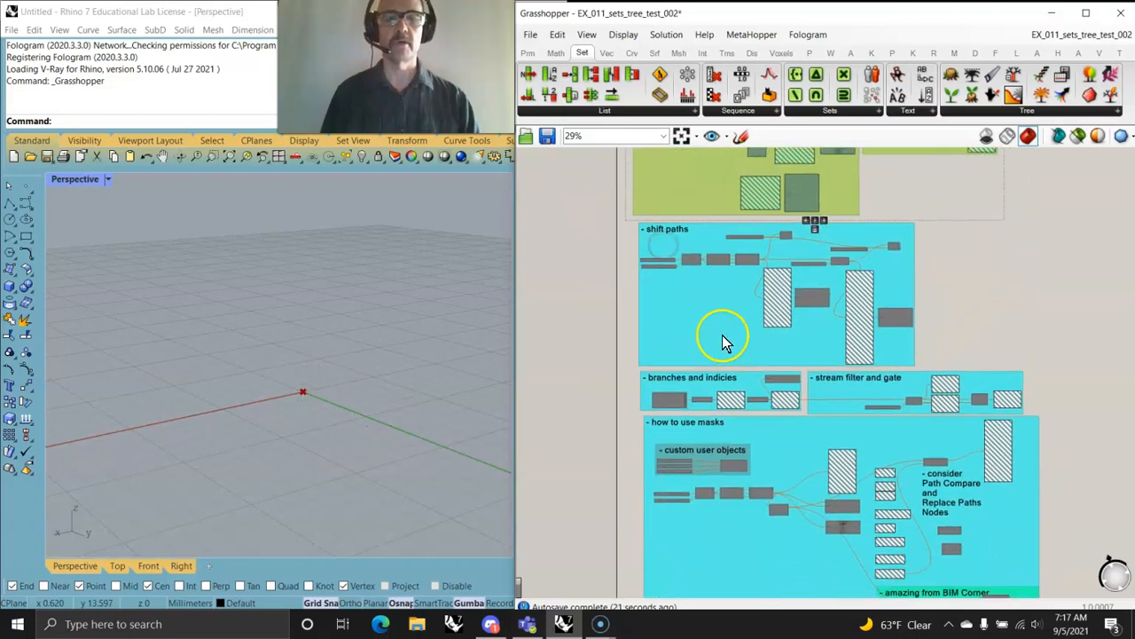
{"action": "left_click", "coordinate": [723, 342]}
{"action": "right_click", "coordinate": [723, 342]}
{"action": "left_click", "coordinate": [750, 428]}
{"action": "left_click_drag", "start_coordinate": [919, 377], "coordinate": [621, 224]}
{"action": "right_click", "coordinate": [588, 243]}
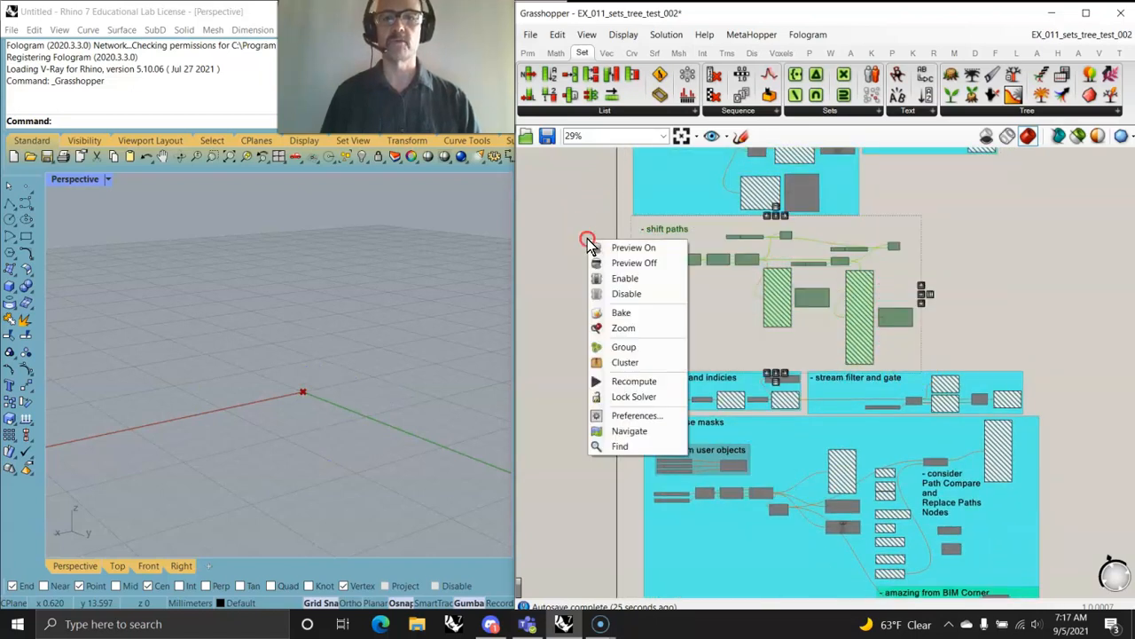
{"action": "left_click", "coordinate": [623, 279]}
Step: Examine the shift paths section from its sliders through Series, Cross Reference and Construct Point to the panel of points
{"action": "right_click_drag", "start_coordinate": [781, 501], "coordinate": [755, 392]}
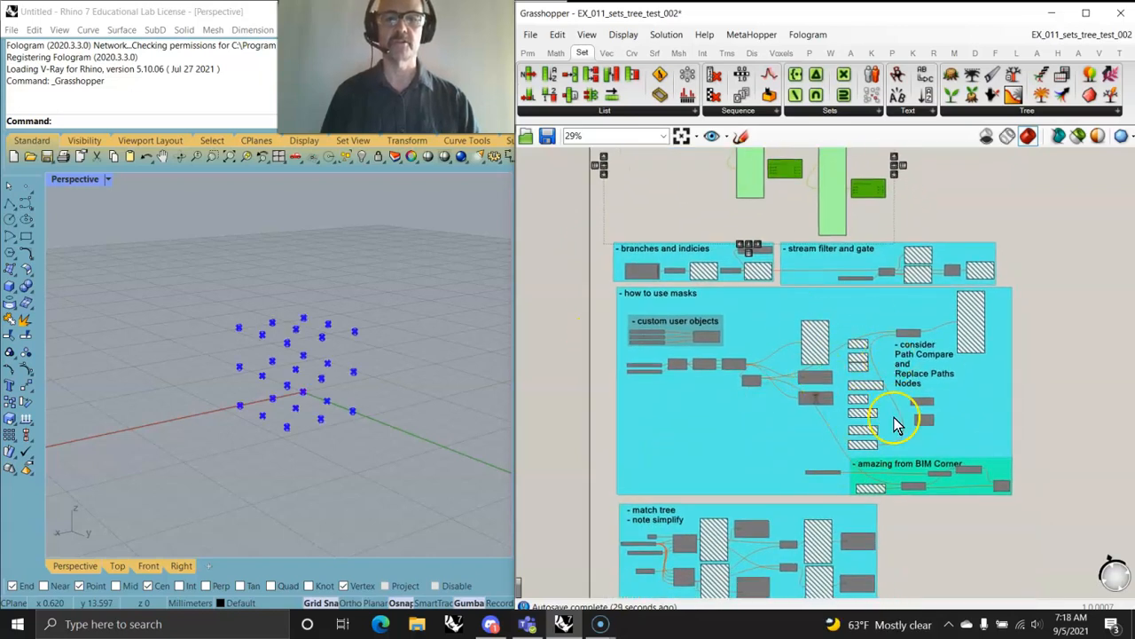
{"action": "right_click_drag", "start_coordinate": [754, 324], "coordinate": [752, 470]}
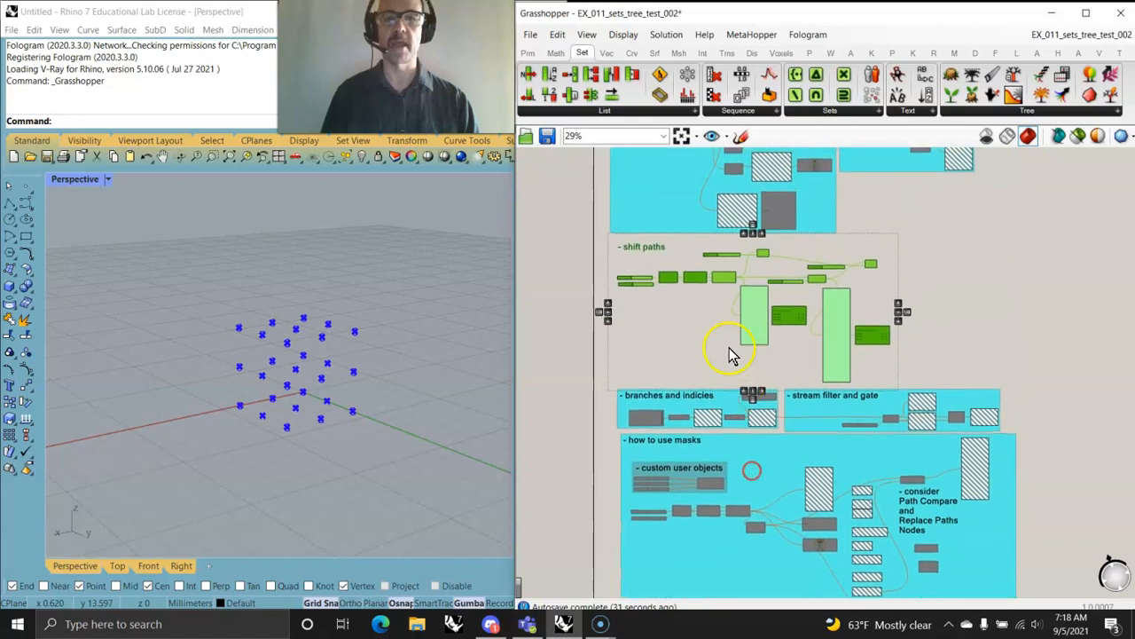
{"action": "scroll", "coordinate": [732, 355], "scroll_direction": "up", "scroll_amount": 6}
{"action": "left_click", "coordinate": [651, 314]}
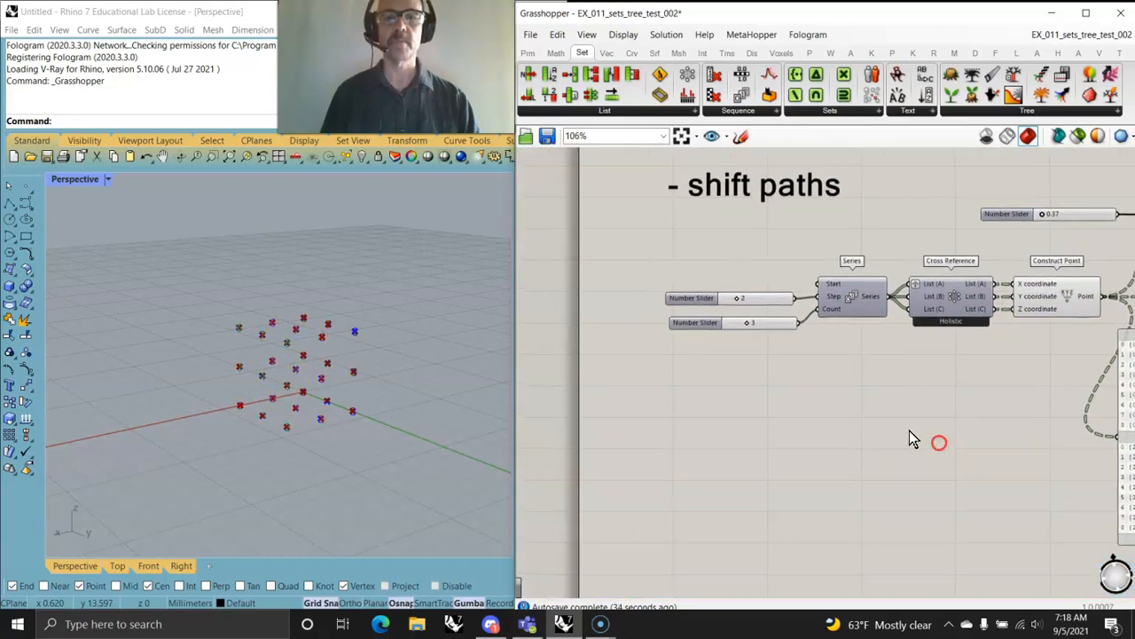
{"action": "right_click_drag", "start_coordinate": [866, 414], "coordinate": [828, 410]}
{"action": "right_click_drag", "start_coordinate": [418, 423], "coordinate": [400, 459]}
{"action": "left_click", "coordinate": [797, 450]}
{"action": "right_click_drag", "start_coordinate": [797, 451], "coordinate": [725, 443]}
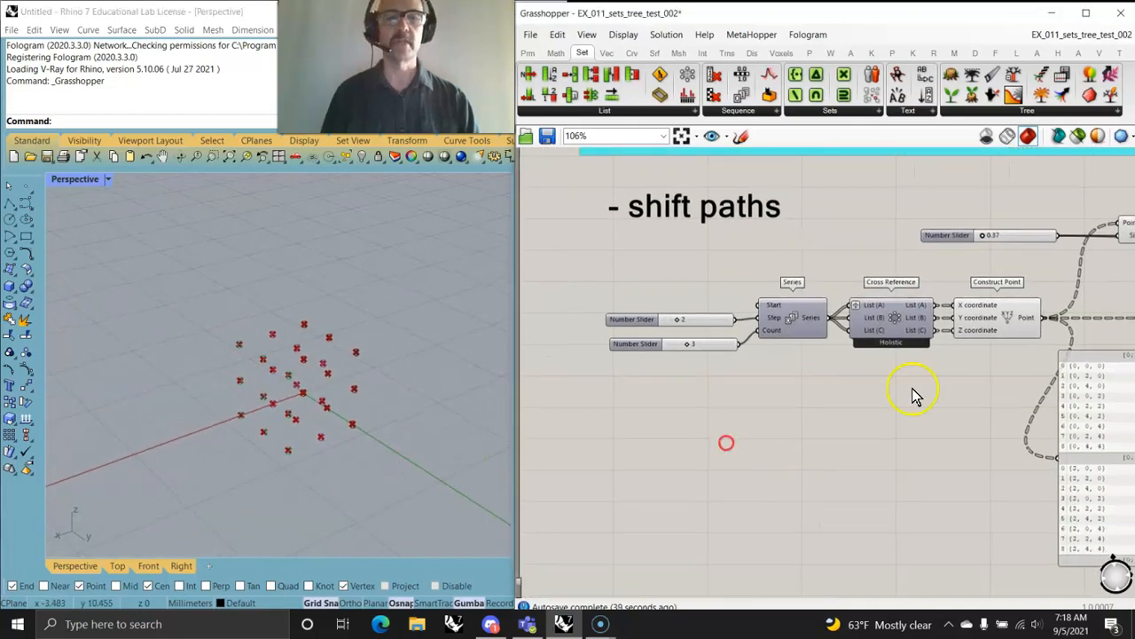
{"action": "left_click", "coordinate": [996, 319]}
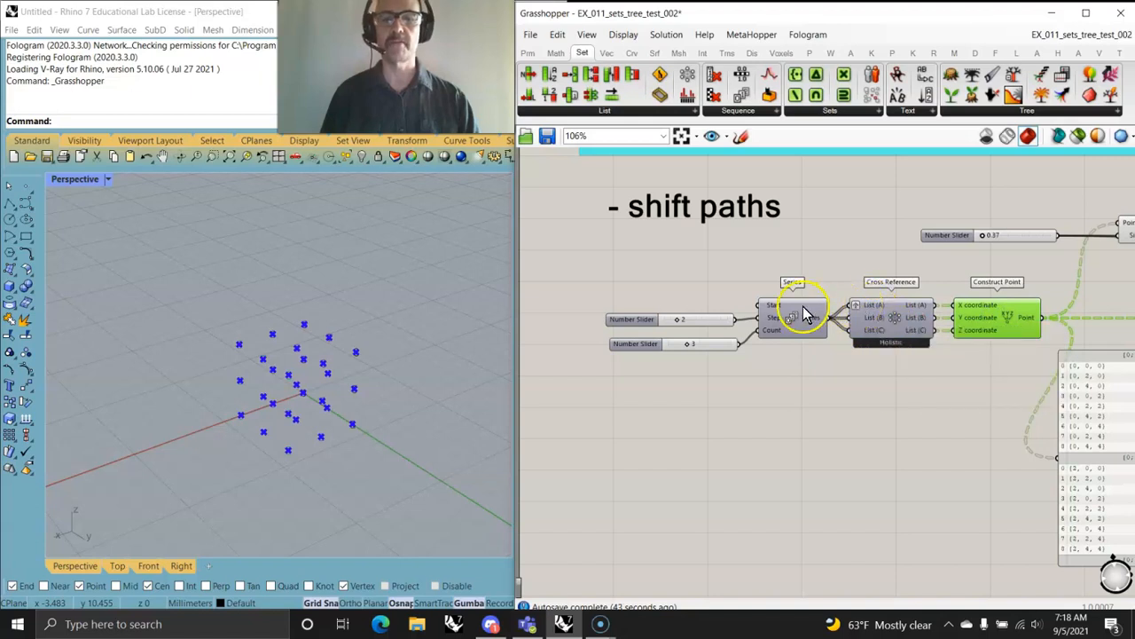
{"action": "right_click_drag", "start_coordinate": [901, 431], "coordinate": [791, 419]}
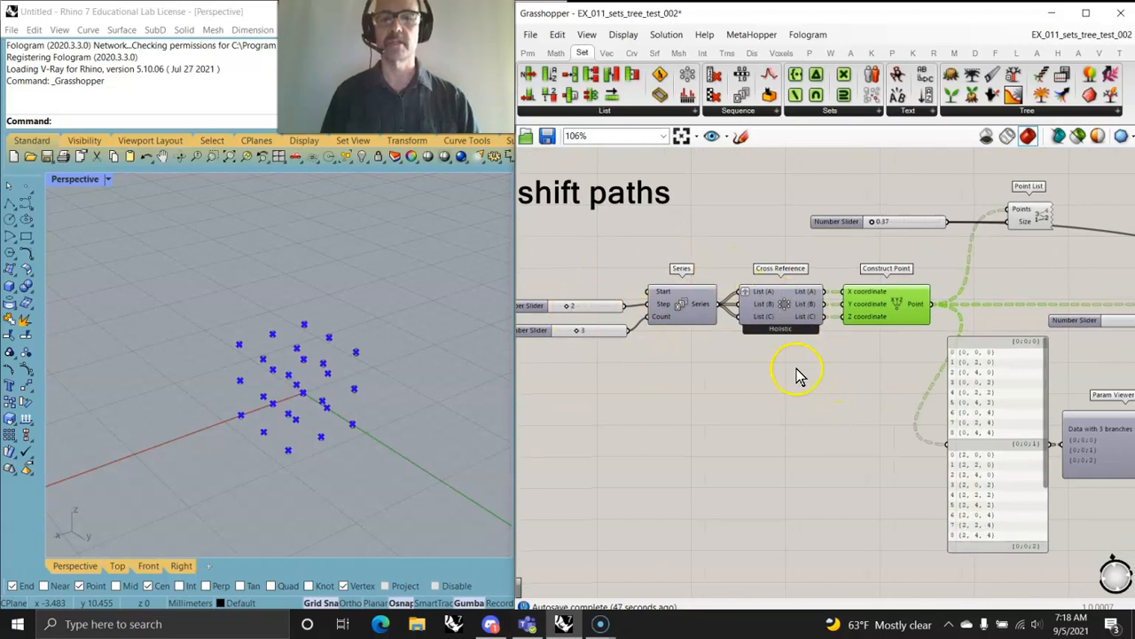
{"action": "right_click_drag", "start_coordinate": [661, 396], "coordinate": [678, 394]}
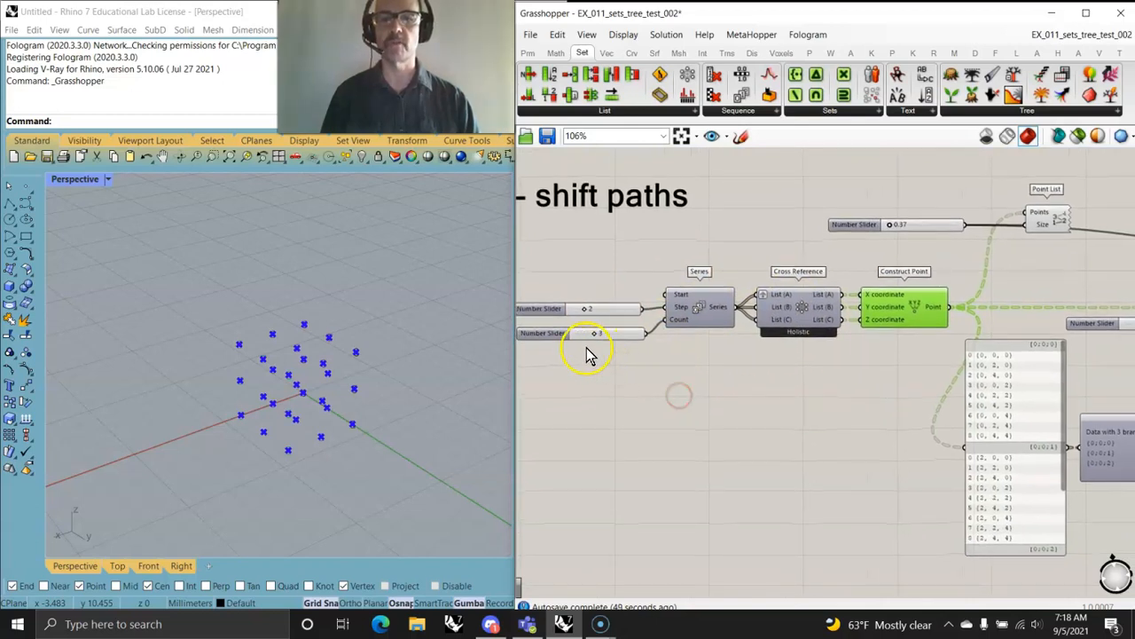
{"action": "left_click_drag", "start_coordinate": [596, 337], "coordinate": [596, 339]}
{"action": "right_click_drag", "start_coordinate": [767, 349], "coordinate": [629, 382]}
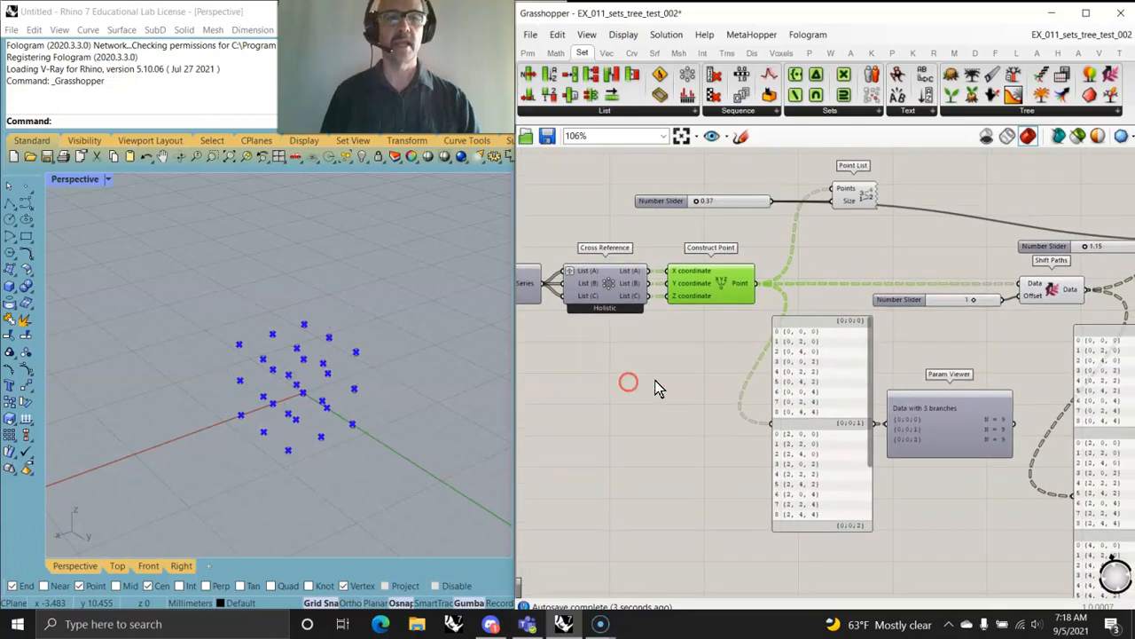
Step: Select the Point List fed by Construct Point and set its size slider to 0.79 to enlarge the index numbers
{"action": "left_click", "coordinate": [849, 205]}
{"action": "scroll", "coordinate": [317, 393], "scroll_direction": "up", "scroll_amount": 5}
{"action": "right_click_drag", "start_coordinate": [330, 425], "coordinate": [362, 501]}
{"action": "right_click_drag", "start_coordinate": [279, 355], "coordinate": [441, 388]}
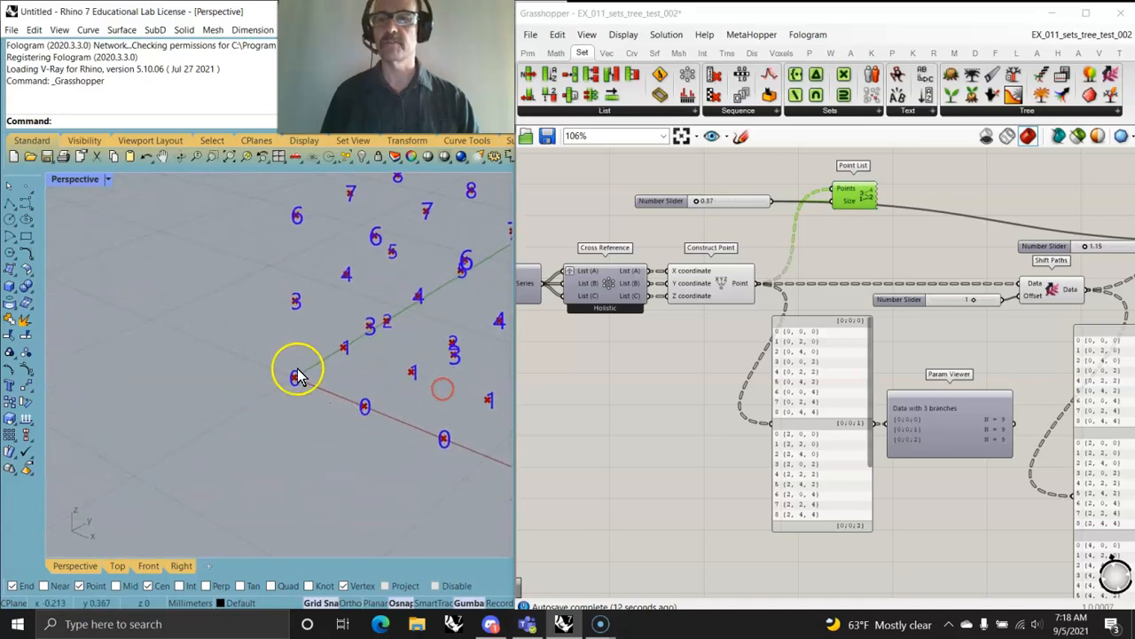
{"action": "scroll", "coordinate": [289, 387], "scroll_direction": "down", "scroll_amount": 6}
{"action": "right_click_drag", "start_coordinate": [353, 392], "coordinate": [350, 401]}
{"action": "scroll", "coordinate": [349, 395], "scroll_direction": "up", "scroll_amount": 6}
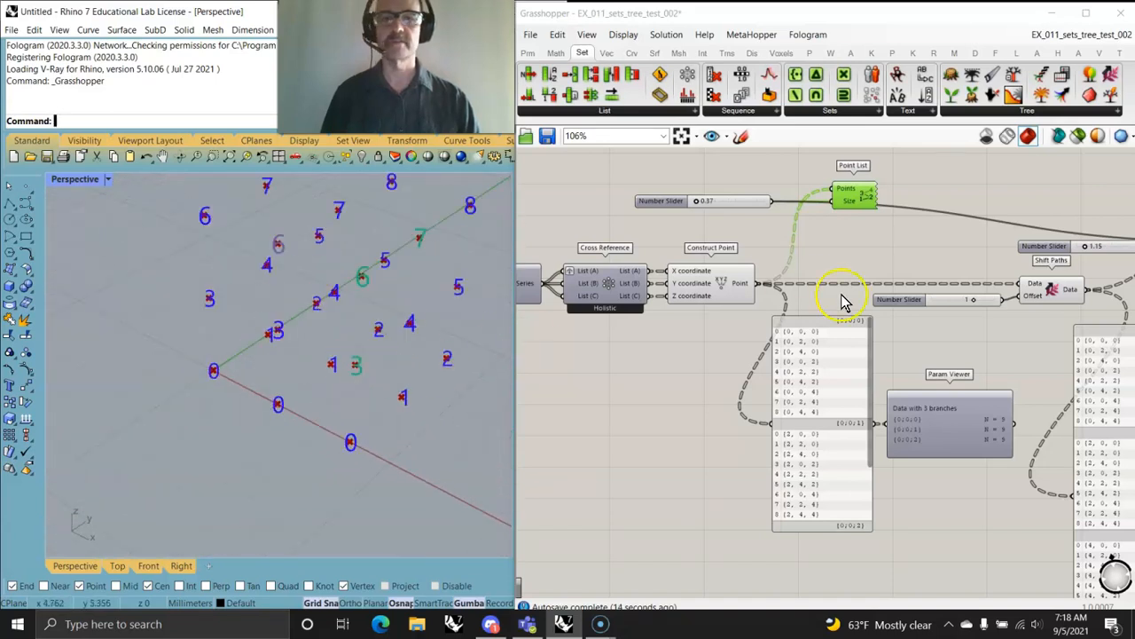
{"action": "right_click_drag", "start_coordinate": [994, 292], "coordinate": [928, 258]}
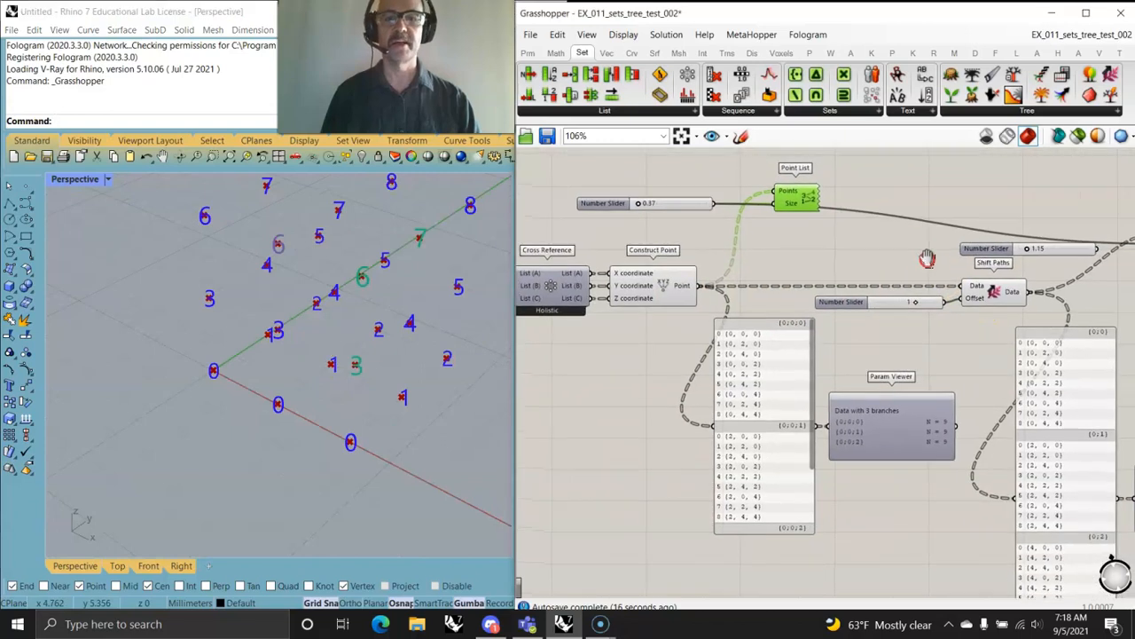
{"action": "left_click_drag", "start_coordinate": [644, 206], "coordinate": [647, 206]}
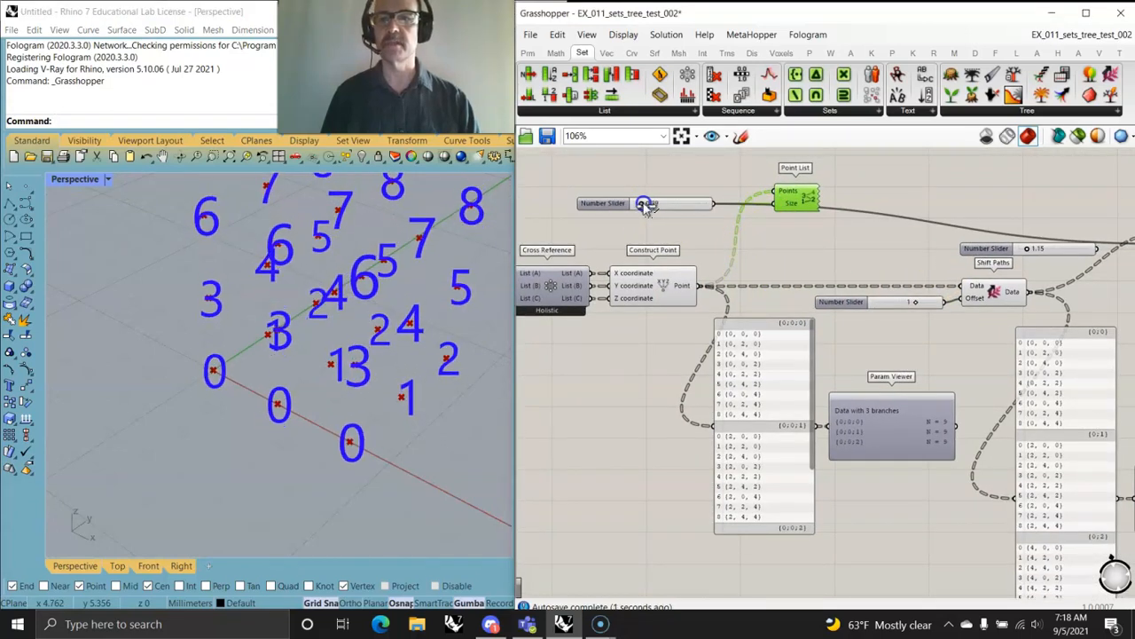
{"action": "right_click_drag", "start_coordinate": [444, 372], "coordinate": [399, 337]}
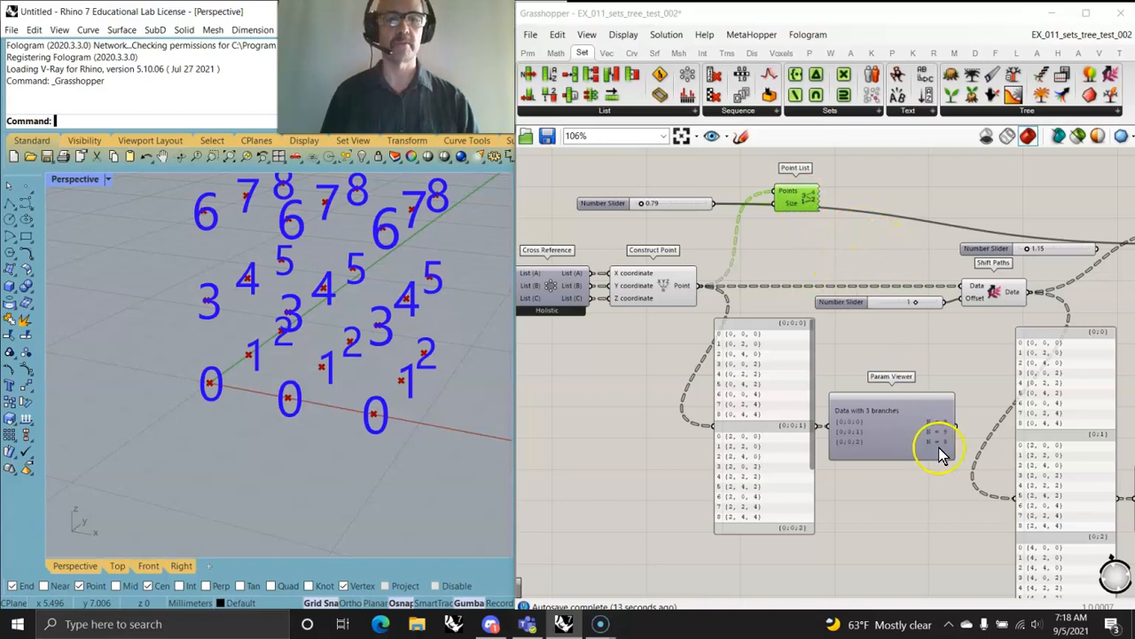
Step: Show the first Param Viewer as a tree diagram and return it to the list of branches
{"action": "scroll", "coordinate": [890, 458], "scroll_direction": "up", "scroll_amount": 3}
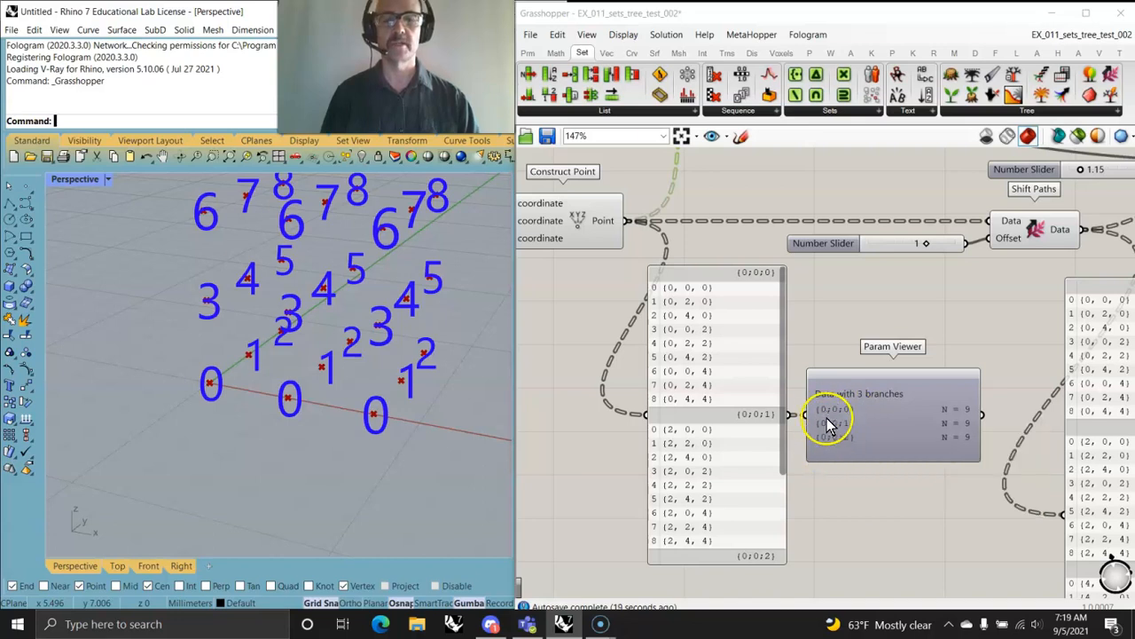
{"action": "left_click", "coordinate": [878, 427]}
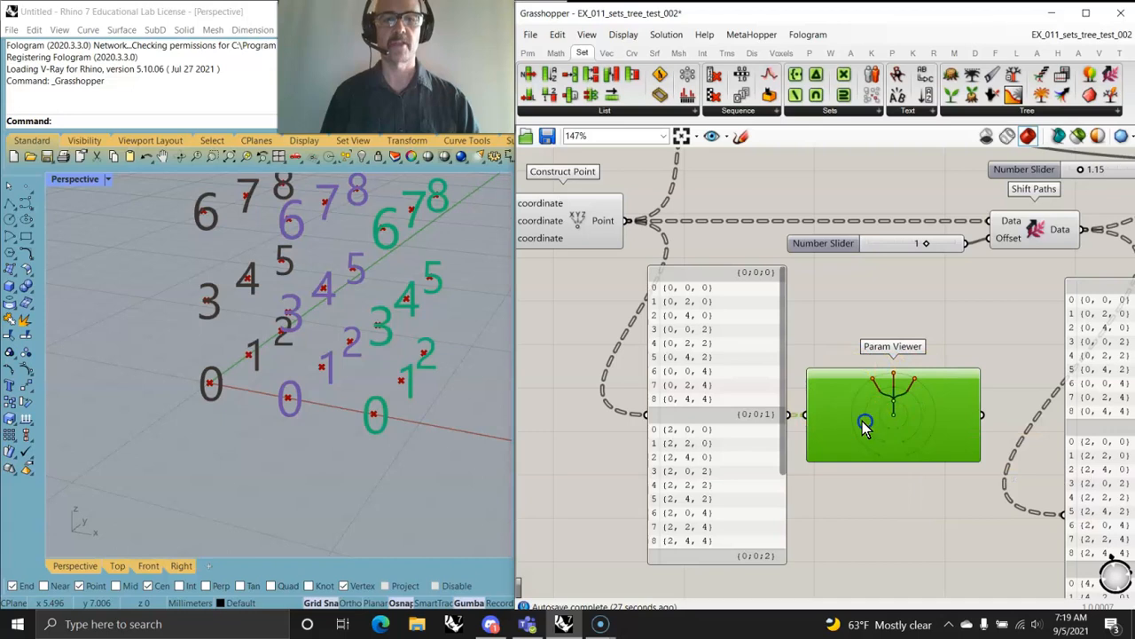
{"action": "double_click", "coordinate": [863, 431]}
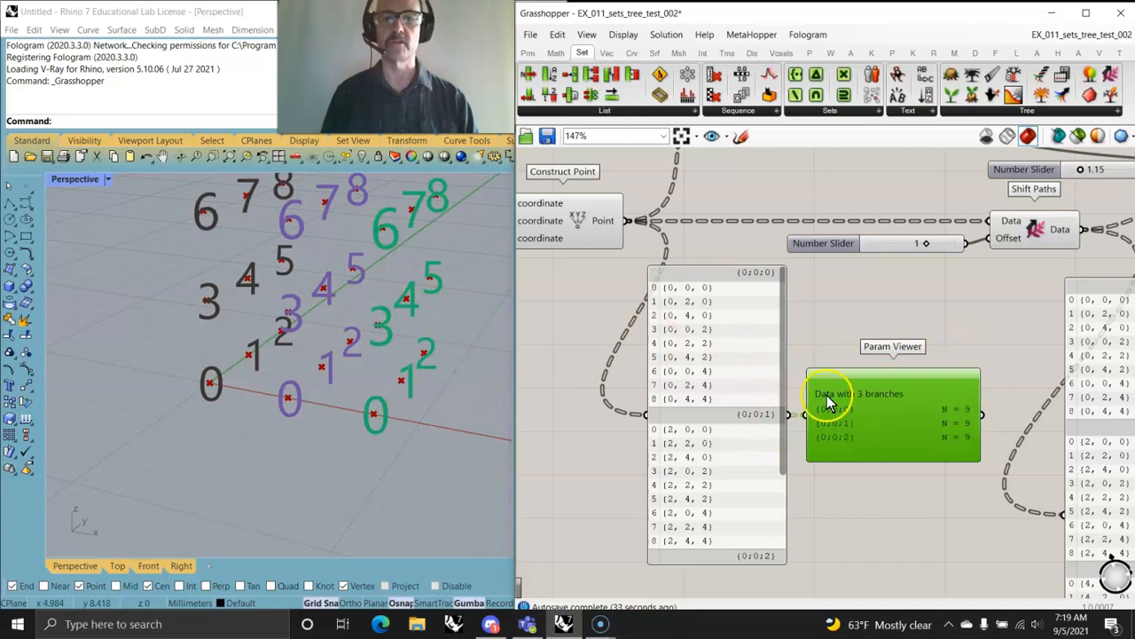
Step: Examine the Shift Paths component and the indices of the Point List connected to its output
{"action": "right_click_drag", "start_coordinate": [987, 329], "coordinate": [736, 323]}
{"action": "scroll", "coordinate": [811, 329], "scroll_direction": "down", "scroll_amount": 2}
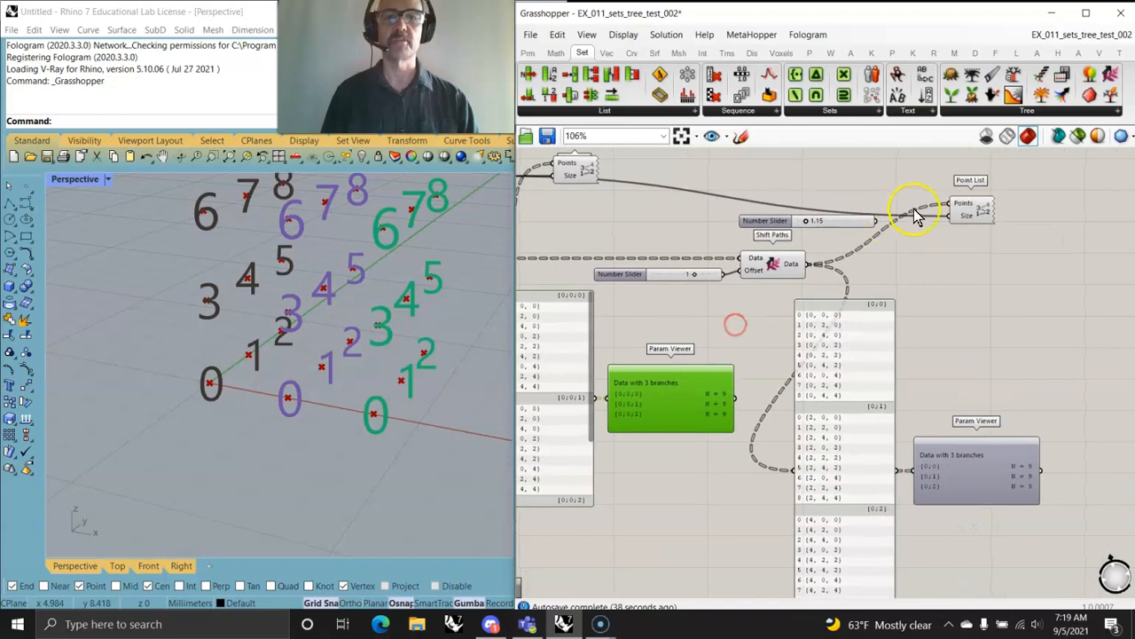
{"action": "left_click", "coordinate": [772, 273]}
{"action": "right_click_drag", "start_coordinate": [461, 371], "coordinate": [376, 393]}
{"action": "left_click", "coordinate": [968, 210]}
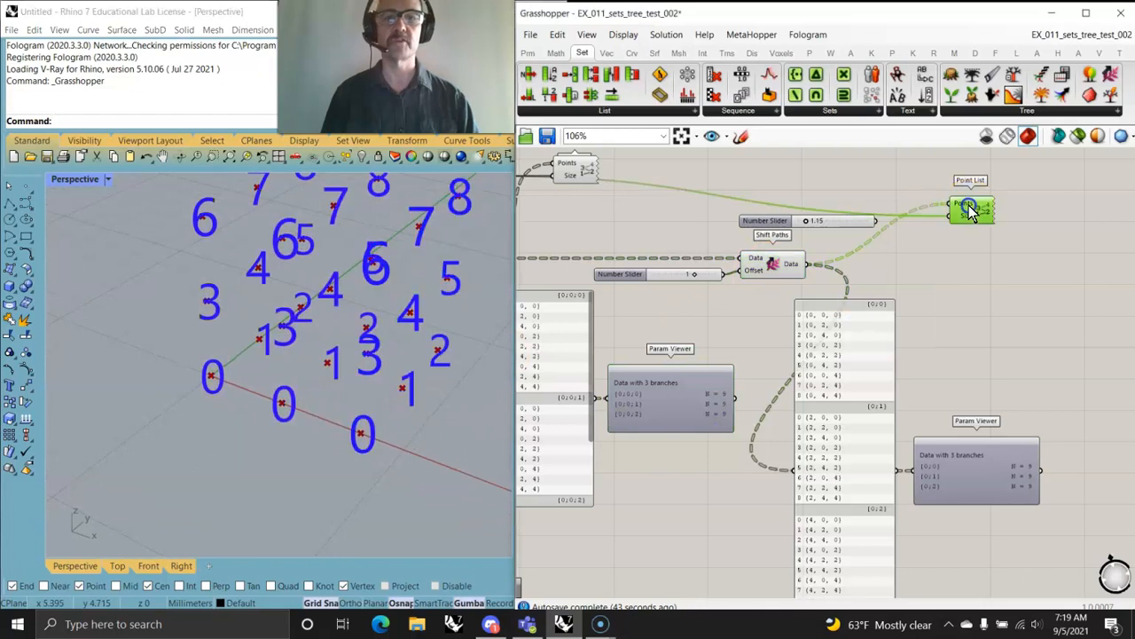
{"action": "left_click", "coordinate": [784, 264]}
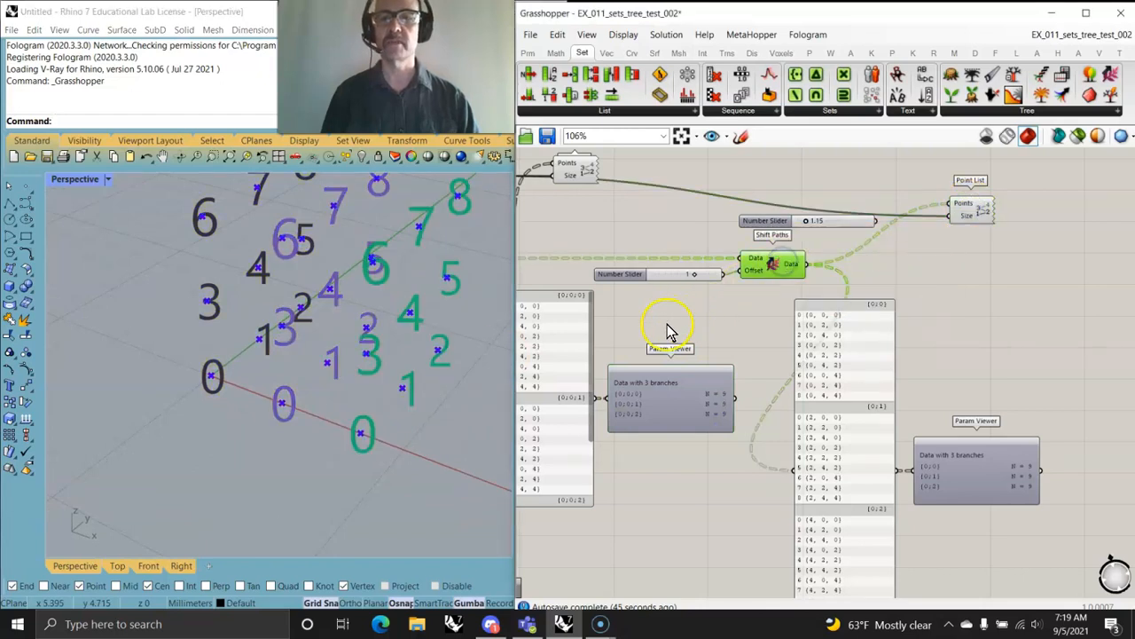
Step: Try the Shift Paths offset at 0 and at -1 and compare the branch structure
{"action": "right_click_drag", "start_coordinate": [701, 314], "coordinate": [805, 309]}
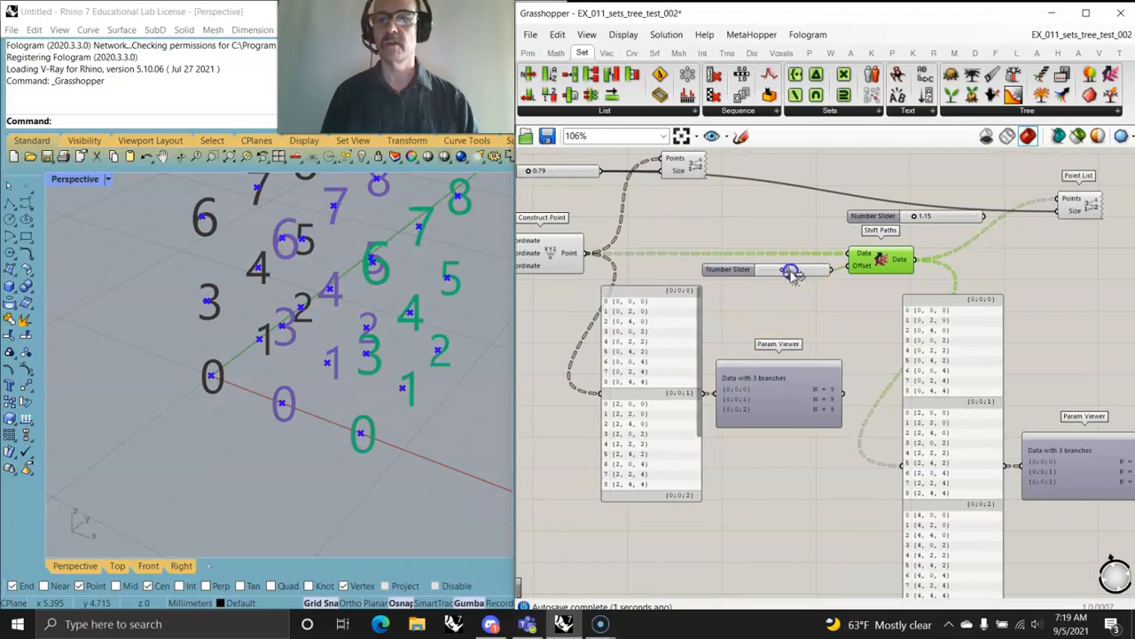
{"action": "mouse_move", "coordinate": [780, 276]}
{"action": "left_mouse_down"}
{"action": "mouse_move", "coordinate": [761, 278]}
{"action": "mouse_move", "coordinate": [773, 279]}
{"action": "left_mouse_up"}
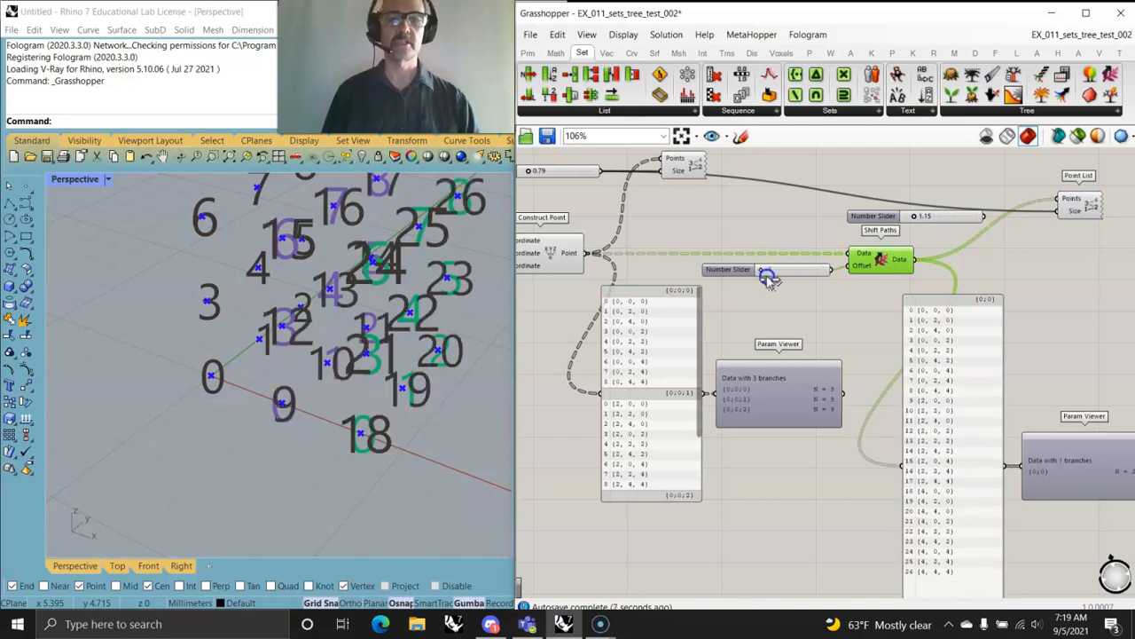
{"action": "scroll", "coordinate": [735, 400], "scroll_direction": "up", "scroll_amount": 2}
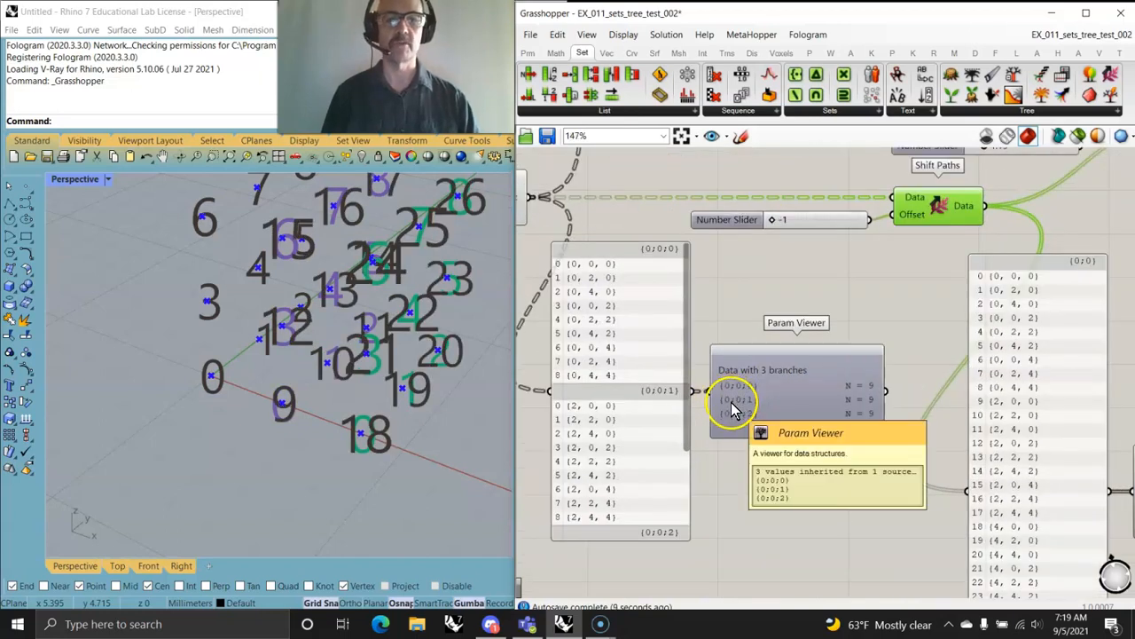
Step: Move the second Param Viewer up beside the shifted data panel, just below the second Point List
{"action": "right_click_drag", "start_coordinate": [852, 393], "coordinate": [824, 342]}
{"action": "scroll", "coordinate": [824, 342], "scroll_direction": "down", "scroll_amount": 1}
{"action": "left_click_drag", "start_coordinate": [1015, 461], "coordinate": [1009, 231]}
{"action": "right_click_drag", "start_coordinate": [1009, 232], "coordinate": [1003, 310]}
{"action": "left_click_drag", "start_coordinate": [1004, 311], "coordinate": [1014, 307]}
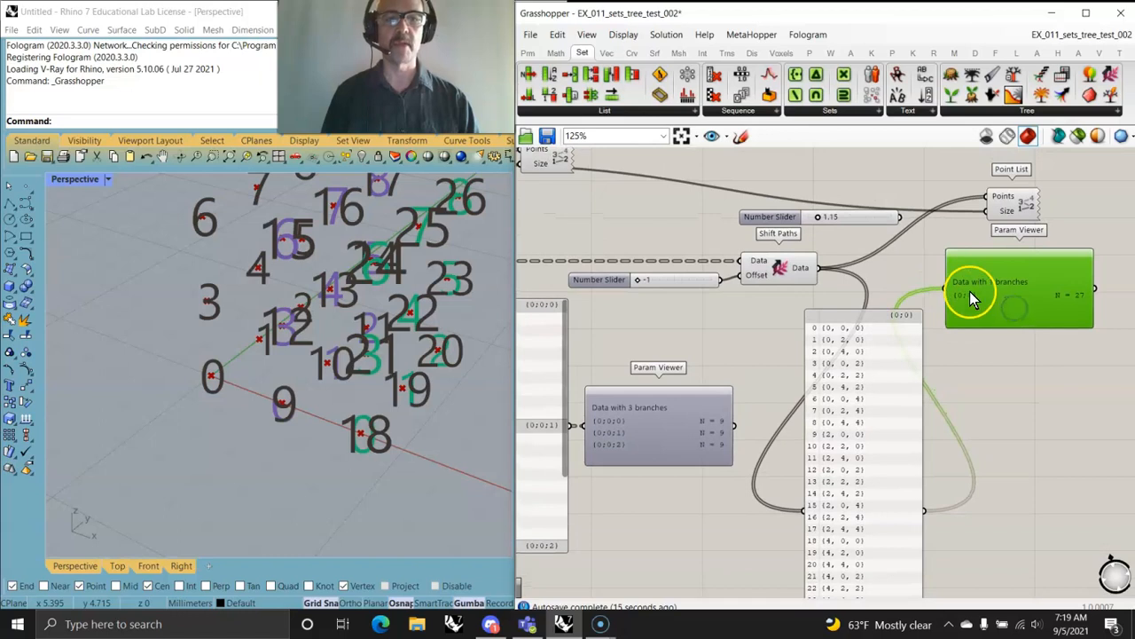
Step: Set the Shift Paths offset to 0 and then 2, checking the second Param Viewer's tree diagram before restoring its branch list
{"action": "left_click", "coordinate": [640, 283]}
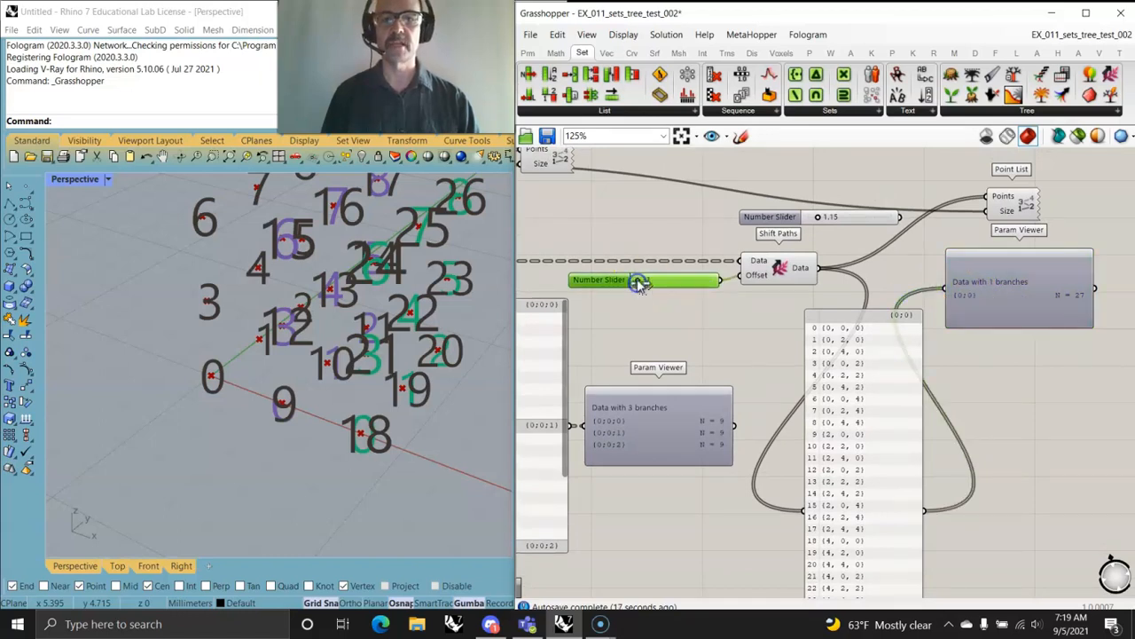
{"action": "left_click_drag", "start_coordinate": [652, 282], "coordinate": [661, 280]}
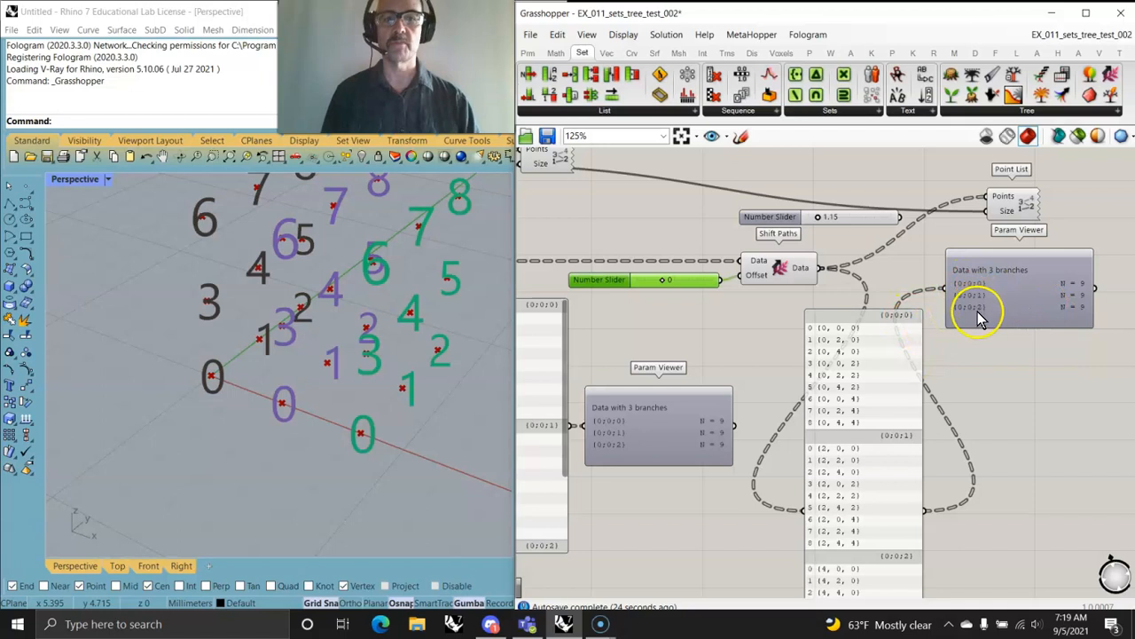
{"action": "double_click", "coordinate": [1024, 303]}
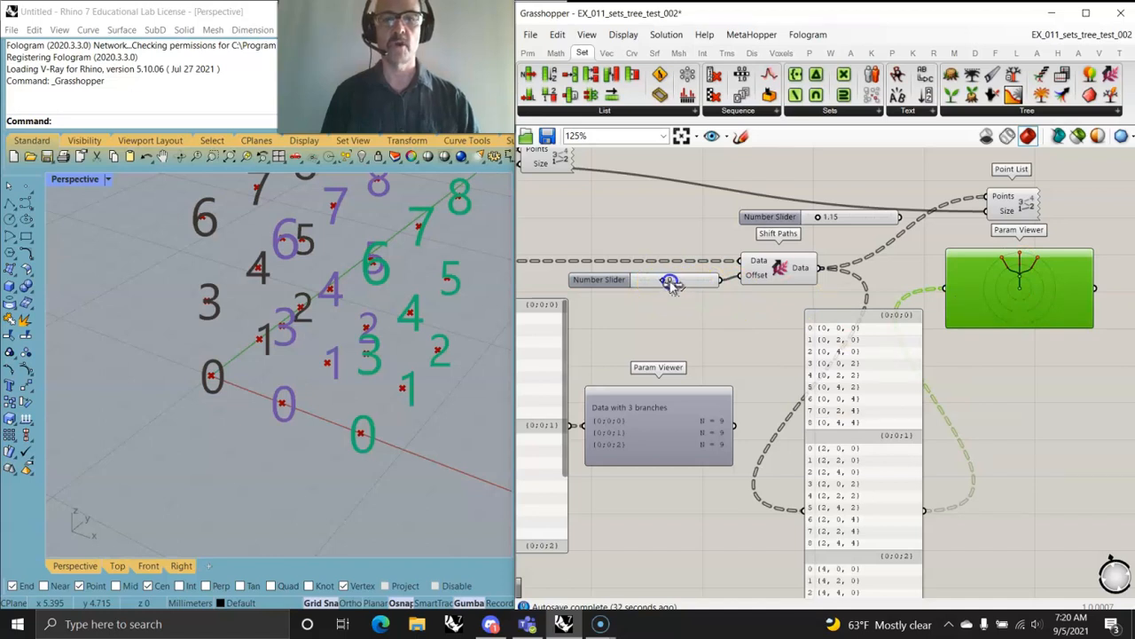
{"action": "double_click", "coordinate": [1018, 303]}
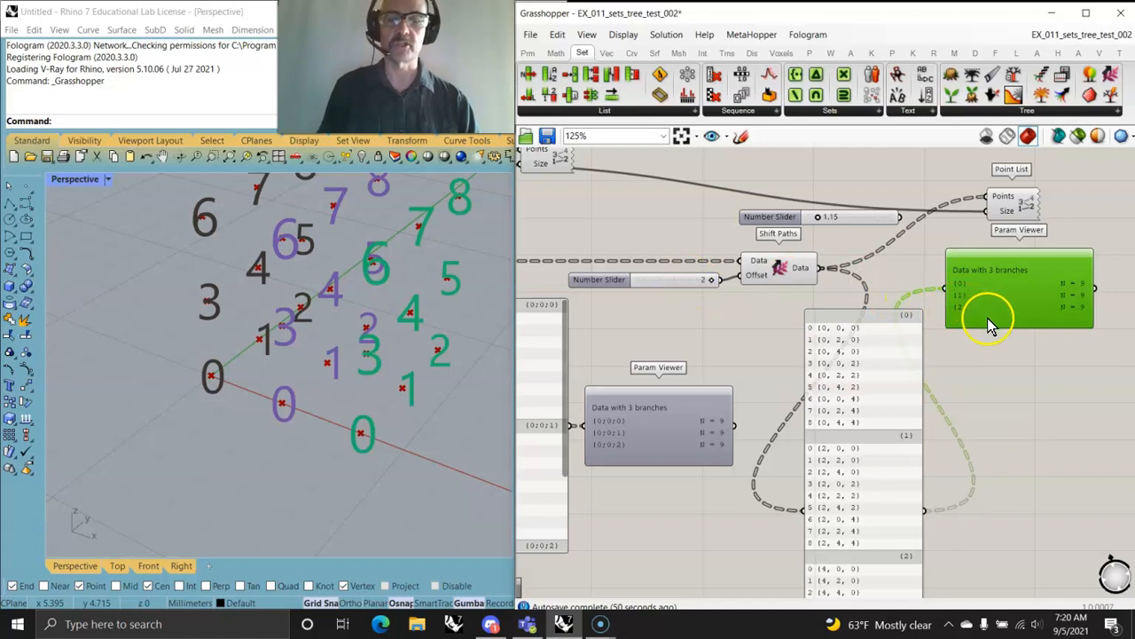
Step: Add a Flip Matrix component fed by the shifted data panel and connect a copy of the Param Viewer to its output
{"action": "left_click_drag", "start_coordinate": [999, 320], "coordinate": [1025, 355]}
{"action": "right_click_drag", "start_coordinate": [1031, 411], "coordinate": [875, 297]}
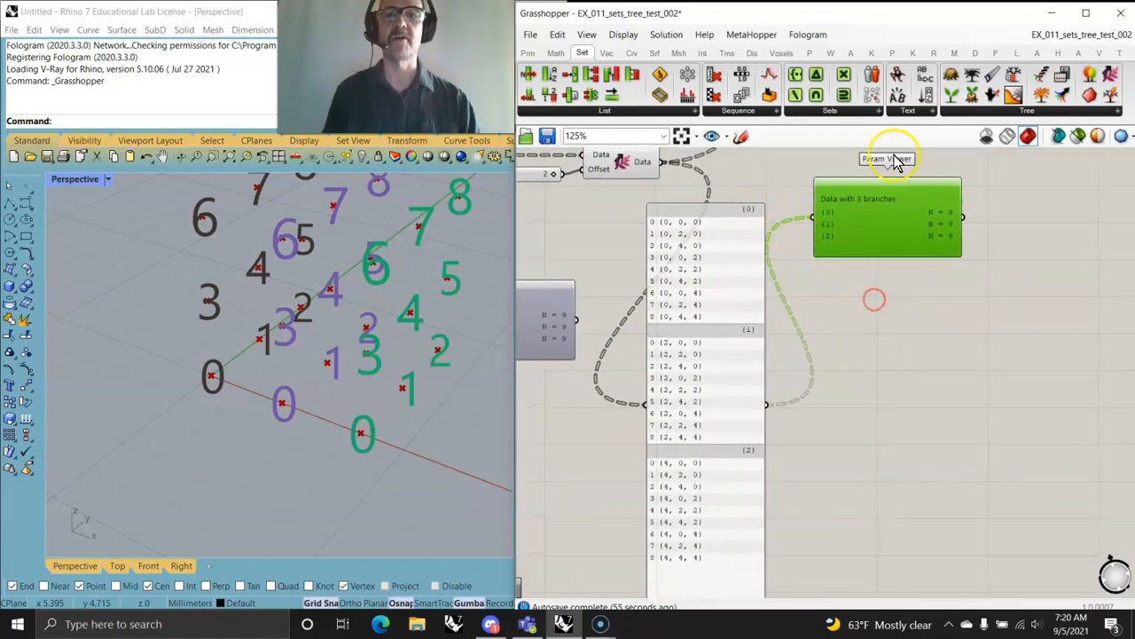
{"action": "left_click", "coordinate": [1026, 111]}
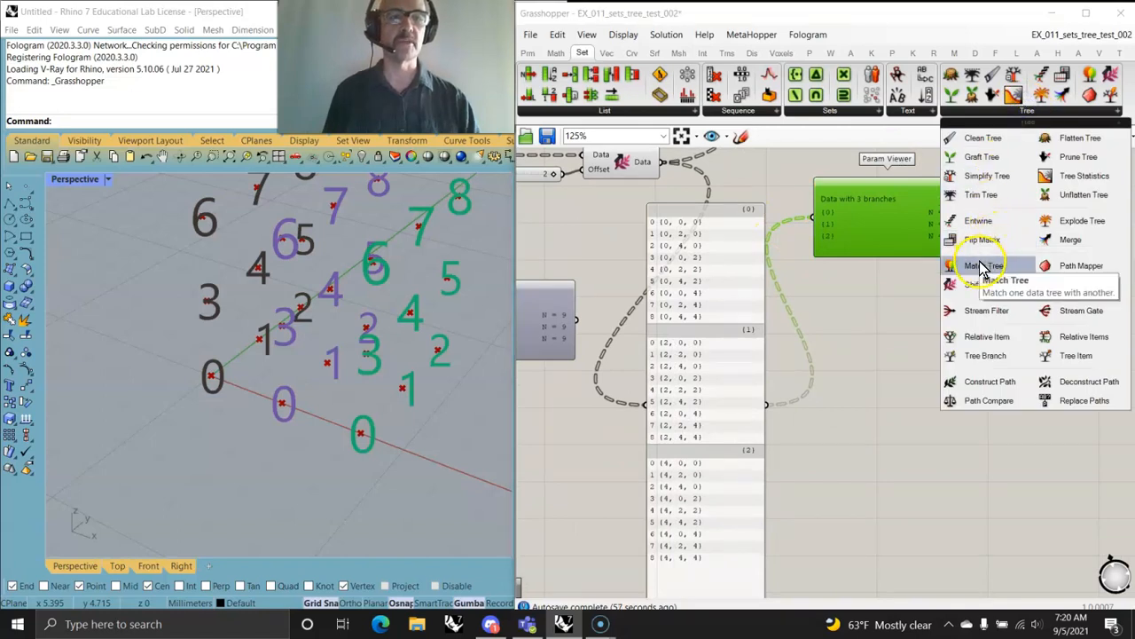
{"action": "left_click_drag", "start_coordinate": [983, 239], "coordinate": [875, 345]}
{"action": "left_click_drag", "start_coordinate": [768, 405], "coordinate": [1039, 375]}
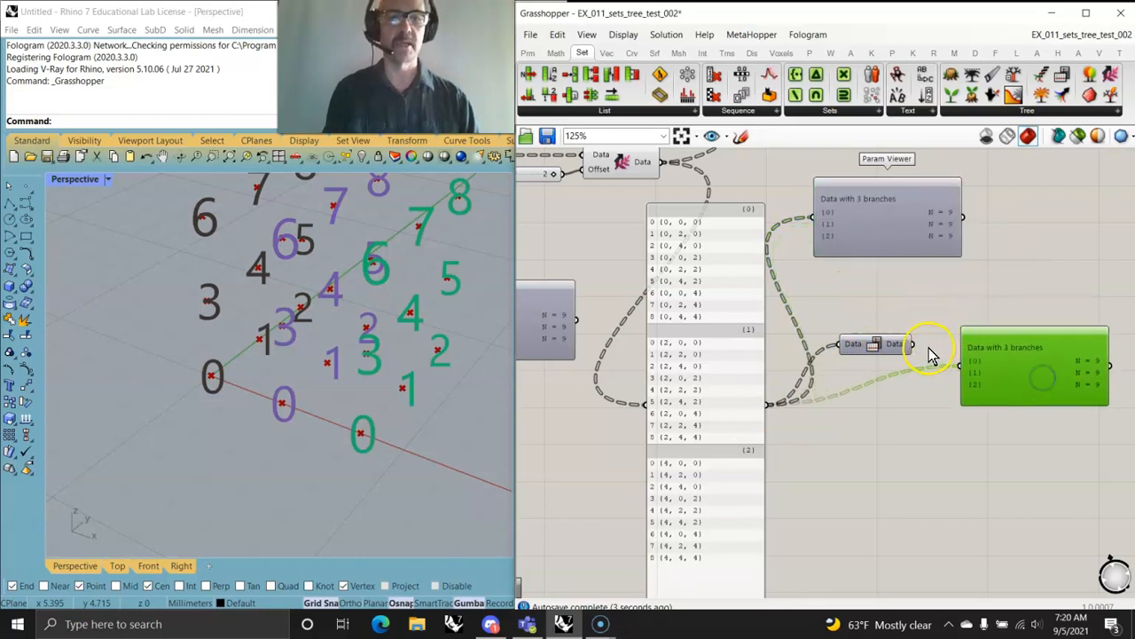
{"action": "left_click_drag", "start_coordinate": [927, 355], "coordinate": [1021, 376]}
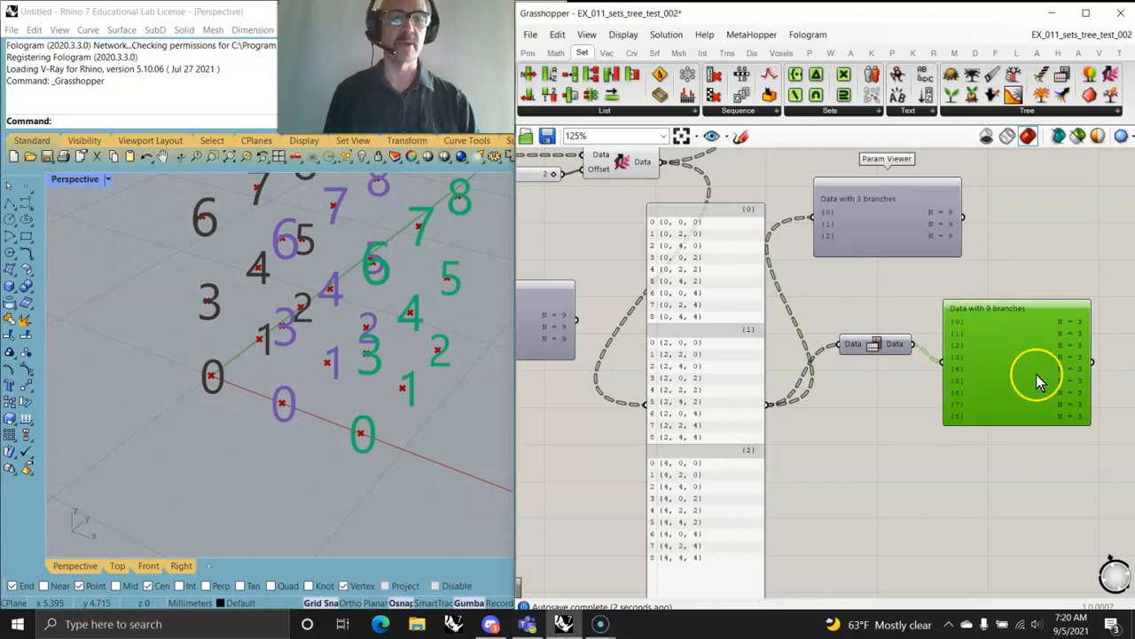
Step: Connect the Flip Matrix output to the second Point List's Points input in place of the Shift Paths data
{"action": "right_click_drag", "start_coordinate": [1003, 370], "coordinate": [932, 455]}
{"action": "left_click_drag", "start_coordinate": [787, 177], "coordinate": [1002, 226]}
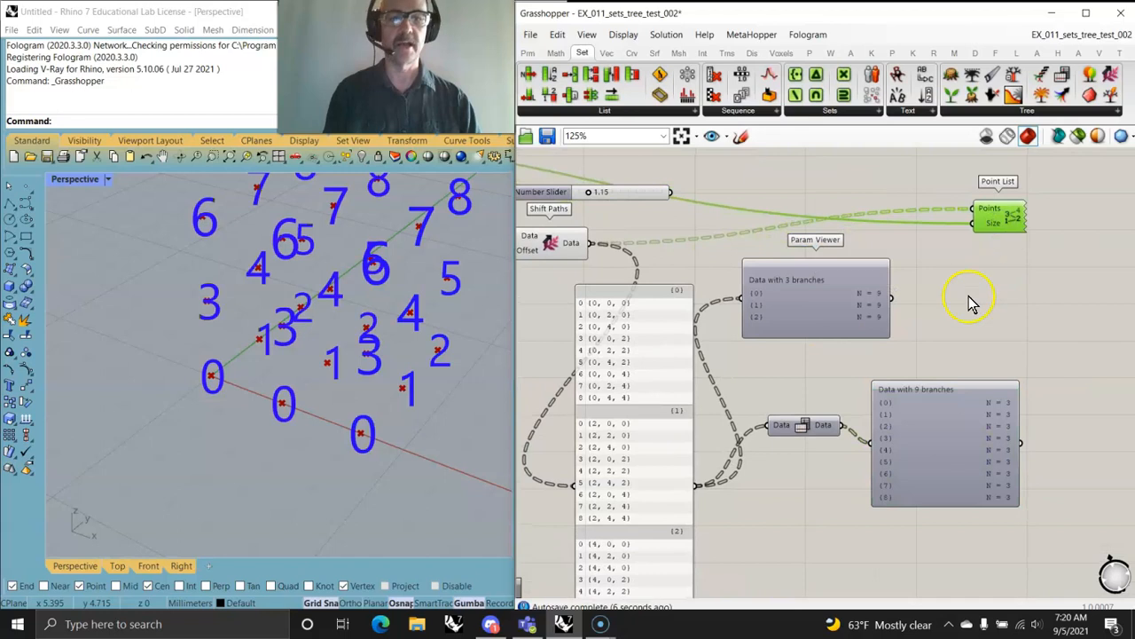
{"action": "left_click_drag", "start_coordinate": [850, 429], "coordinate": [975, 211]}
{"action": "mouse_move", "coordinate": [383, 390]}
{"action": "right_mouse_down"}
{"action": "mouse_move", "coordinate": [375, 375]}
{"action": "mouse_move", "coordinate": [406, 325]}
{"action": "mouse_move", "coordinate": [426, 337]}
{"action": "mouse_move", "coordinate": [362, 393]}
{"action": "right_mouse_up"}
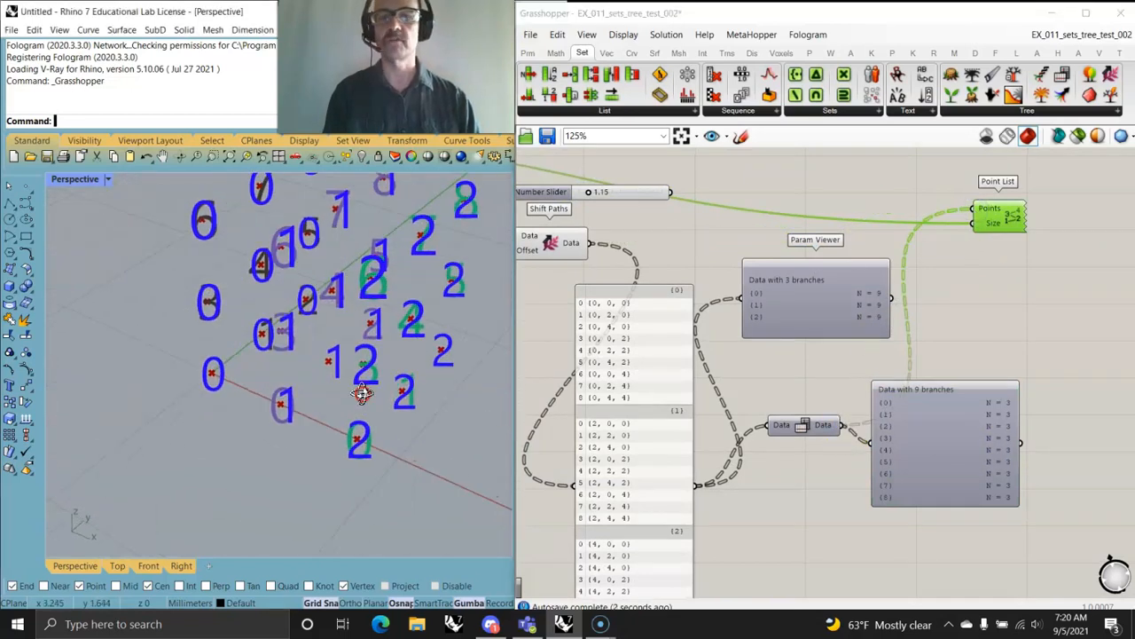
Step: Limit the preview to selected components and examine the flipped point indices in the perspective view
{"action": "left_click", "coordinate": [1077, 134]}
{"action": "mouse_move", "coordinate": [400, 375]}
{"action": "right_mouse_down"}
{"action": "mouse_move", "coordinate": [381, 435]}
{"action": "mouse_move", "coordinate": [383, 385]}
{"action": "mouse_move", "coordinate": [436, 444]}
{"action": "mouse_move", "coordinate": [424, 436]}
{"action": "mouse_move", "coordinate": [411, 369]}
{"action": "right_mouse_up"}
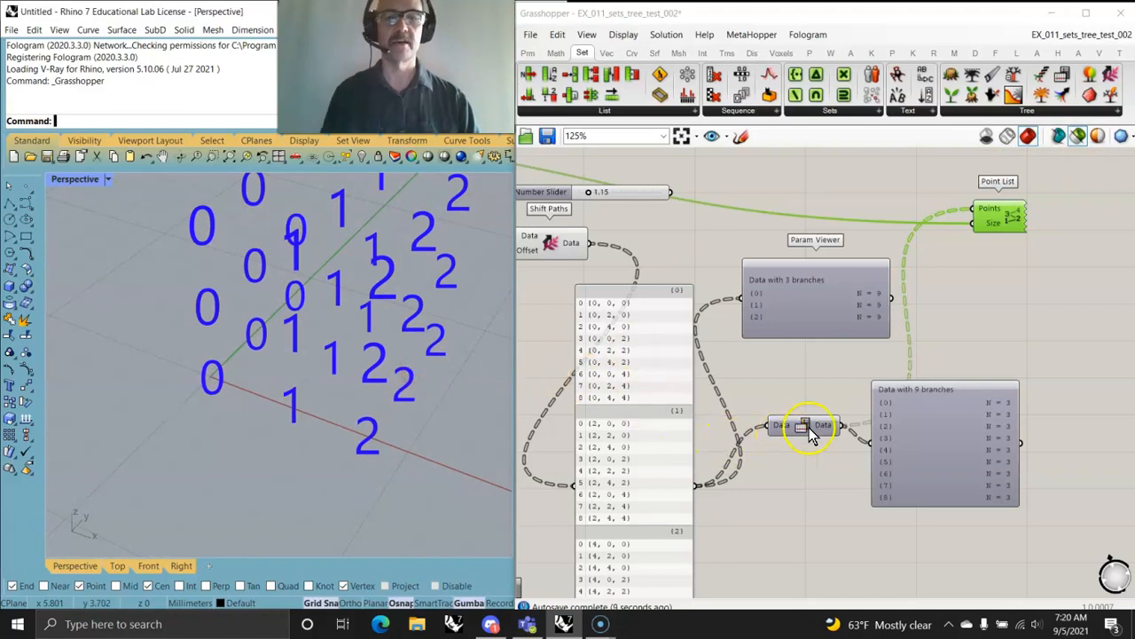
{"action": "right_click_drag", "start_coordinate": [361, 455], "coordinate": [93, 431]}
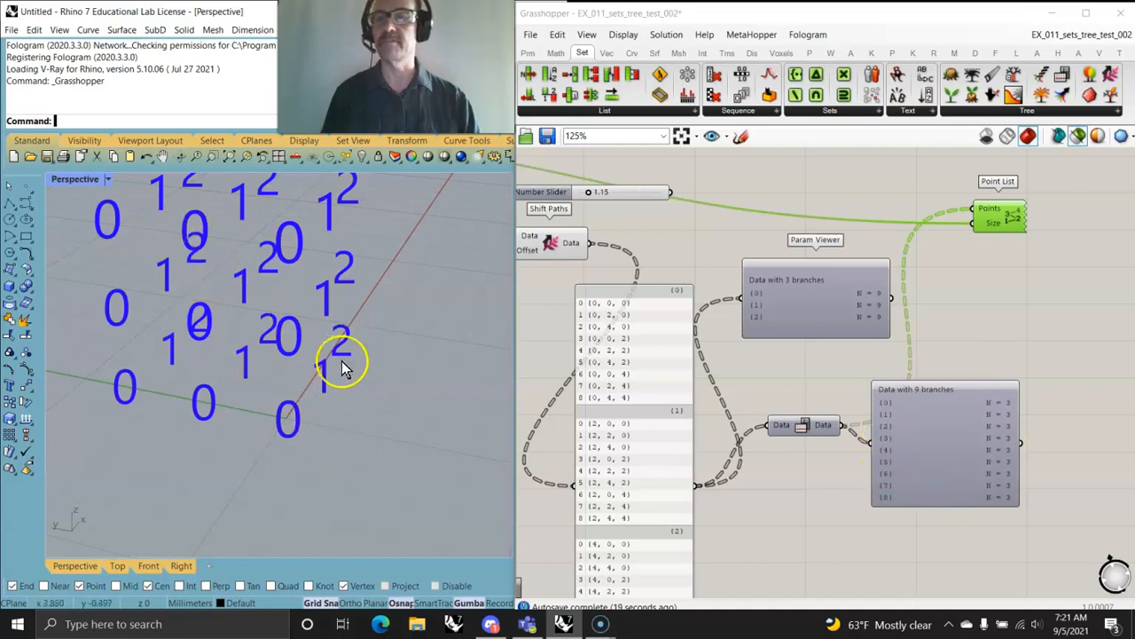
Step: Delete the Flip Matrix component and the Param Viewer connected to its output
{"action": "left_click", "coordinate": [789, 443]}
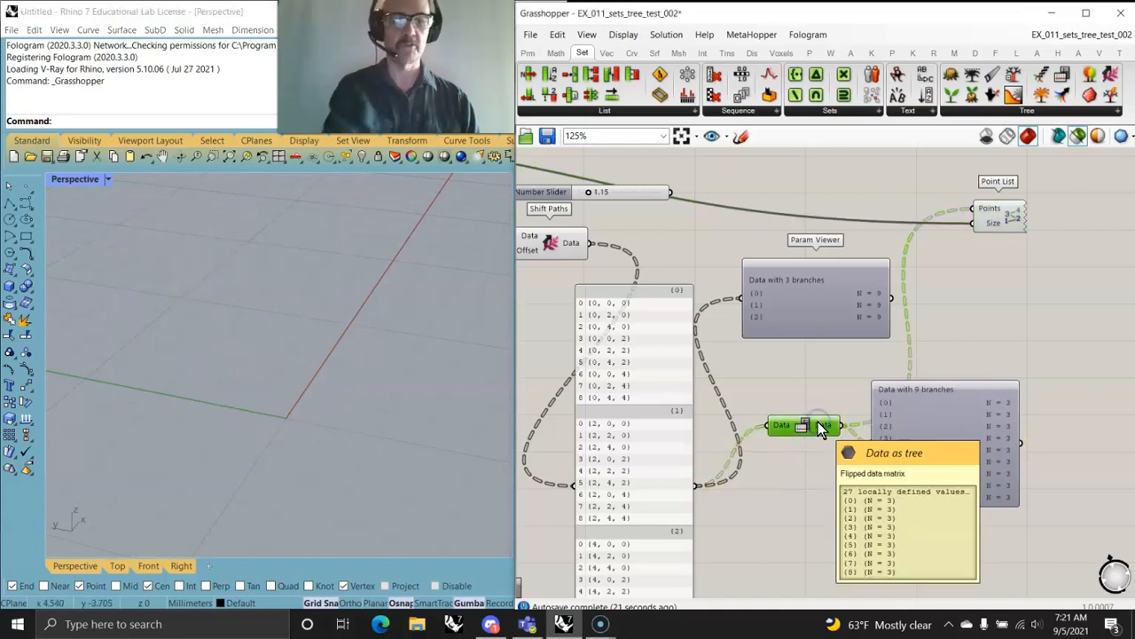
{"action": "key", "text": "Delete"}
{"action": "left_click", "coordinate": [938, 444]}
{"action": "key", "text": "Delete"}
Step: Move the second Point List close to Shift Paths and connect the Shift Paths Data output to its Points input
{"action": "left_click_drag", "start_coordinate": [998, 216], "coordinate": [772, 257]}
{"action": "right_click_drag", "start_coordinate": [772, 257], "coordinate": [868, 364]}
{"action": "left_click_drag", "start_coordinate": [868, 369], "coordinate": [822, 338]}
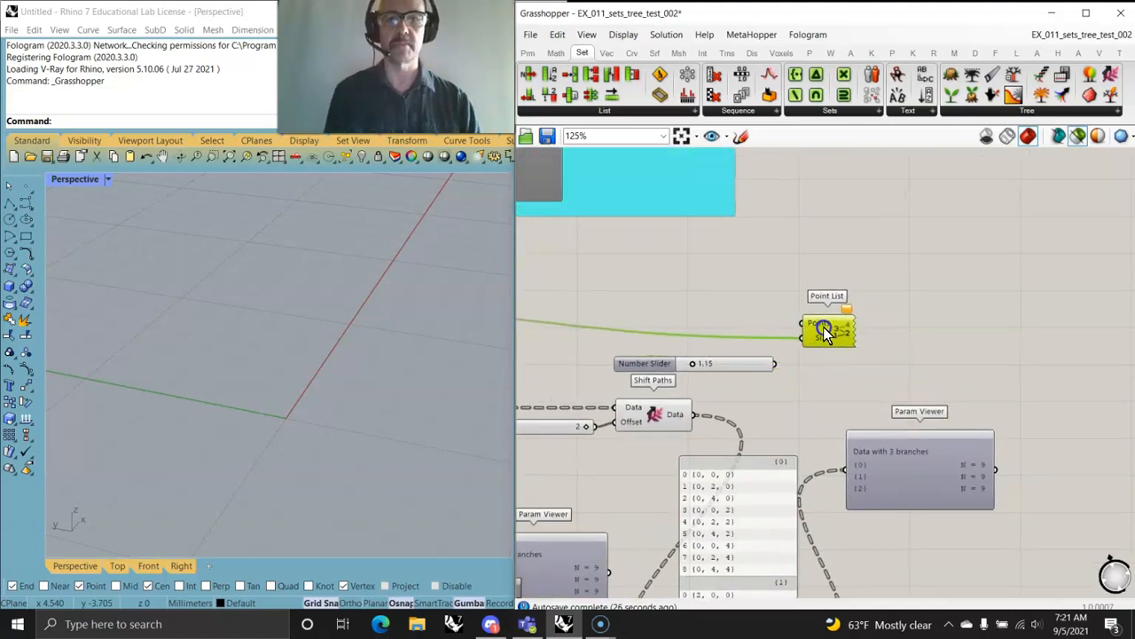
{"action": "left_click_drag", "start_coordinate": [694, 415], "coordinate": [811, 327]}
{"action": "right_click_drag", "start_coordinate": [426, 408], "coordinate": [233, 362]}
{"action": "right_click_drag", "start_coordinate": [706, 518], "coordinate": [723, 372]}
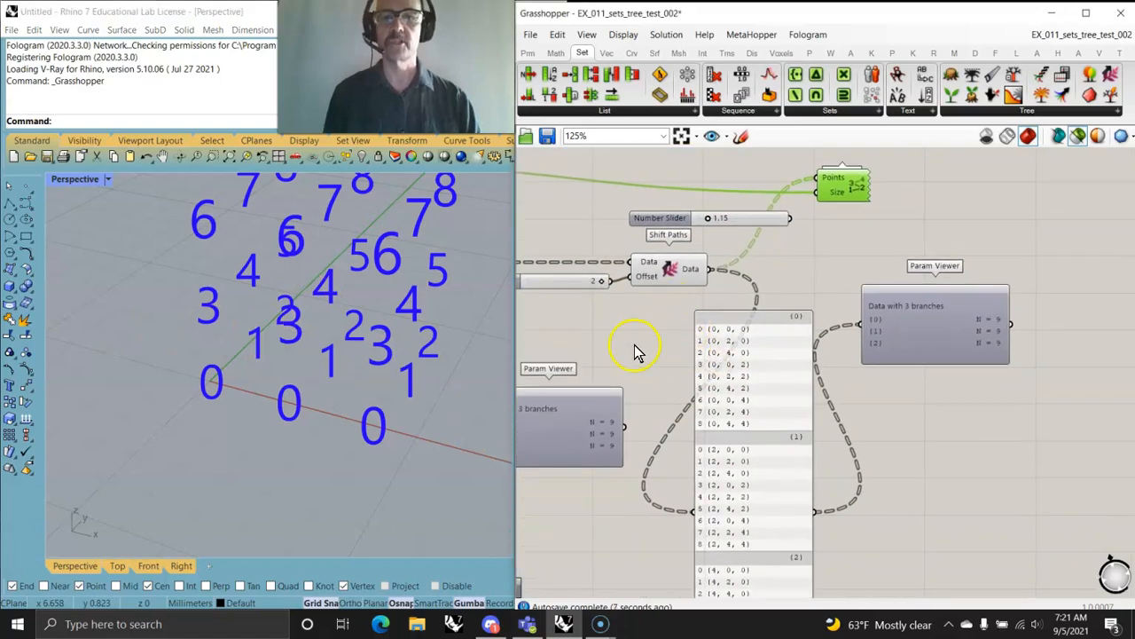
Step: Set the Shift Paths offset to -1 and examine the resulting branch list and point indices in the perspective view
{"action": "right_click_drag", "start_coordinate": [634, 350], "coordinate": [807, 347]}
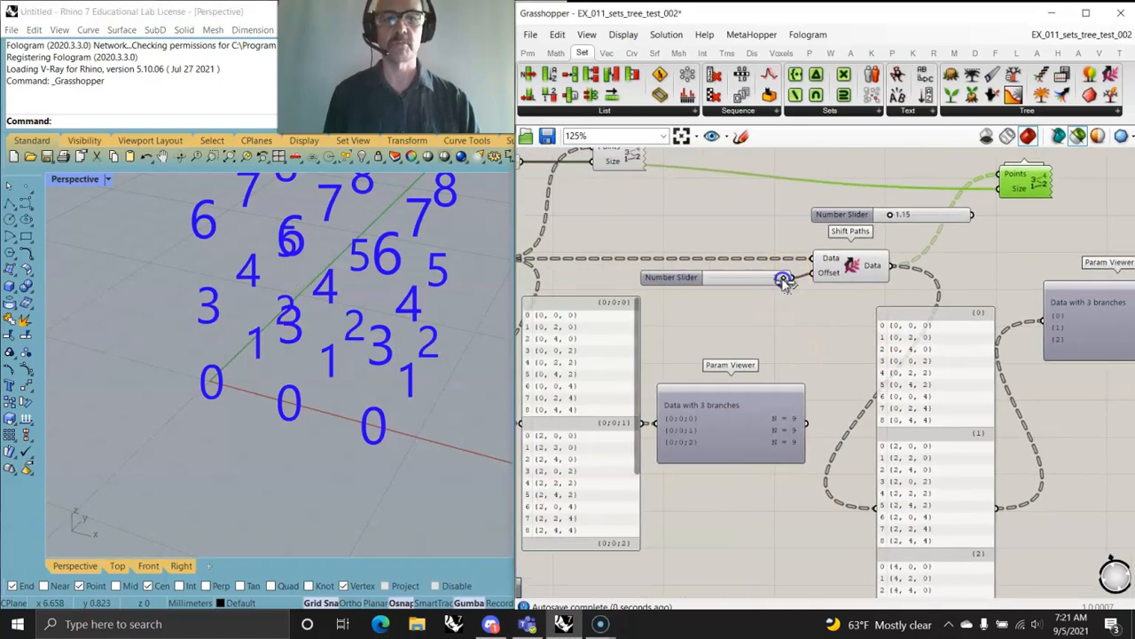
{"action": "left_click_drag", "start_coordinate": [738, 282], "coordinate": [725, 282]}
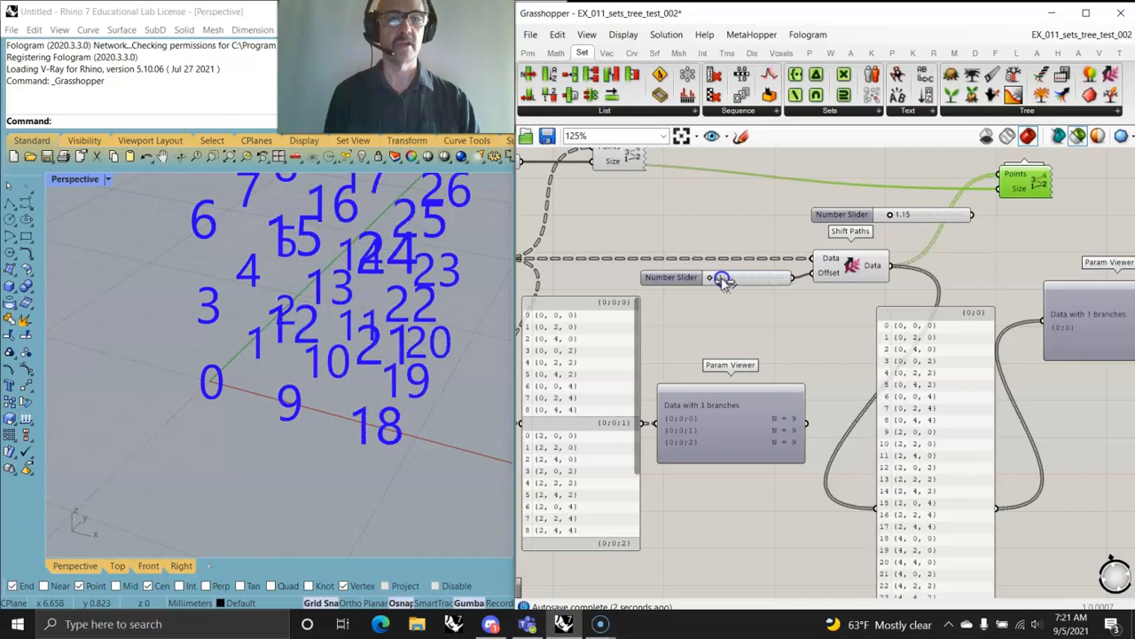
{"action": "right_click_drag", "start_coordinate": [1049, 388], "coordinate": [890, 393]}
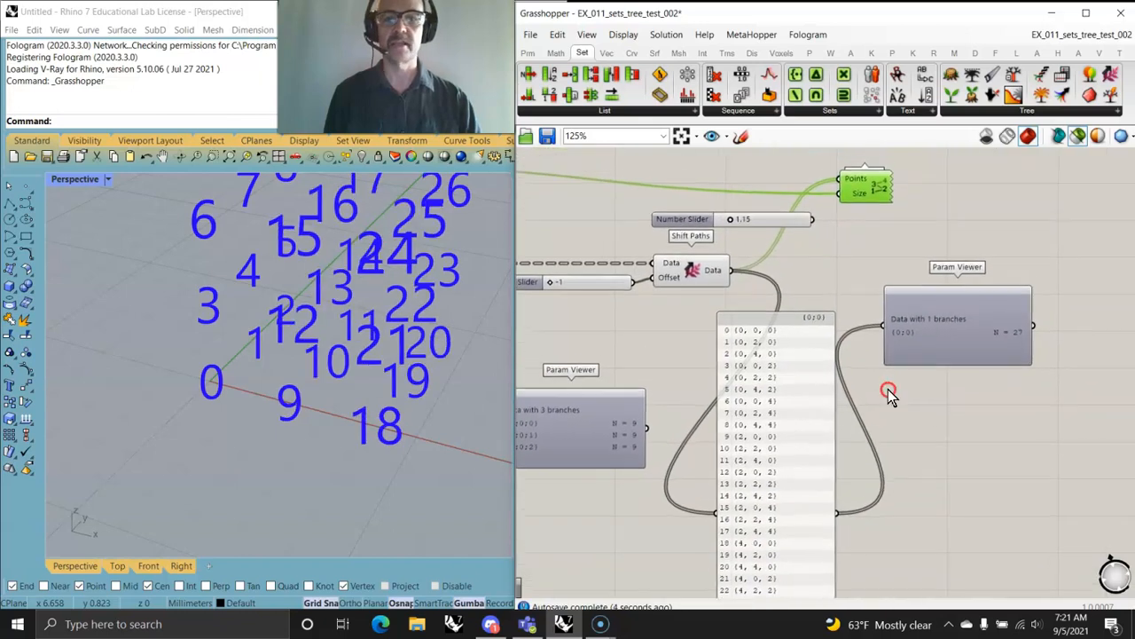
{"action": "left_click", "coordinate": [931, 351]}
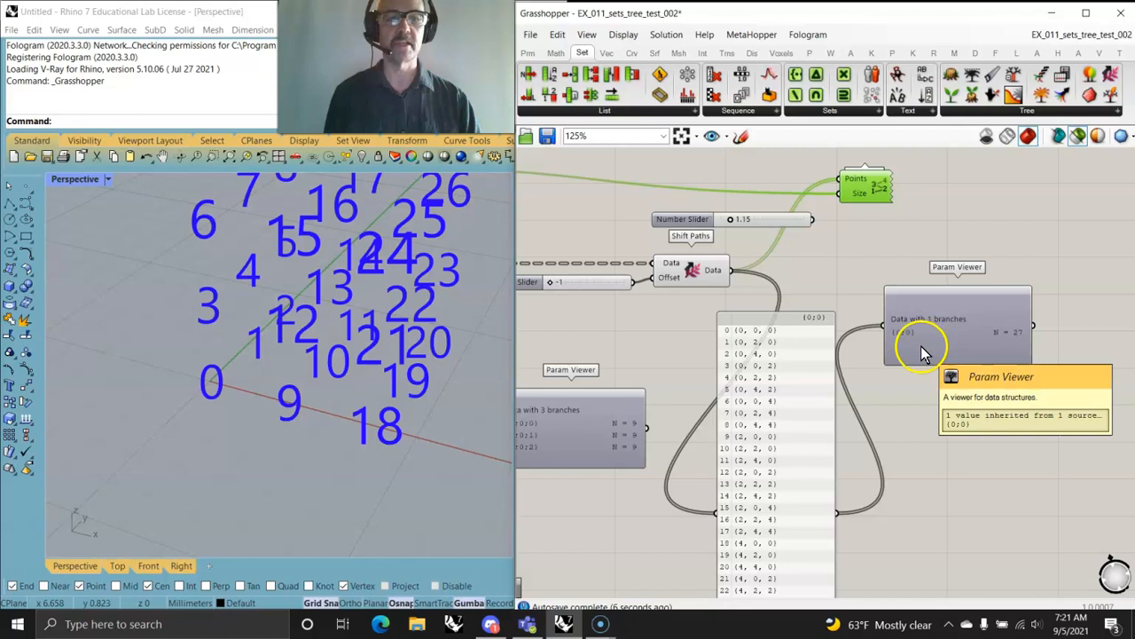
{"action": "right_click_drag", "start_coordinate": [342, 401], "coordinate": [225, 377]}
{"action": "left_click", "coordinate": [348, 300]}
{"action": "right_click_drag", "start_coordinate": [189, 257], "coordinate": [147, 294]}
{"action": "left_click", "coordinate": [215, 288]}
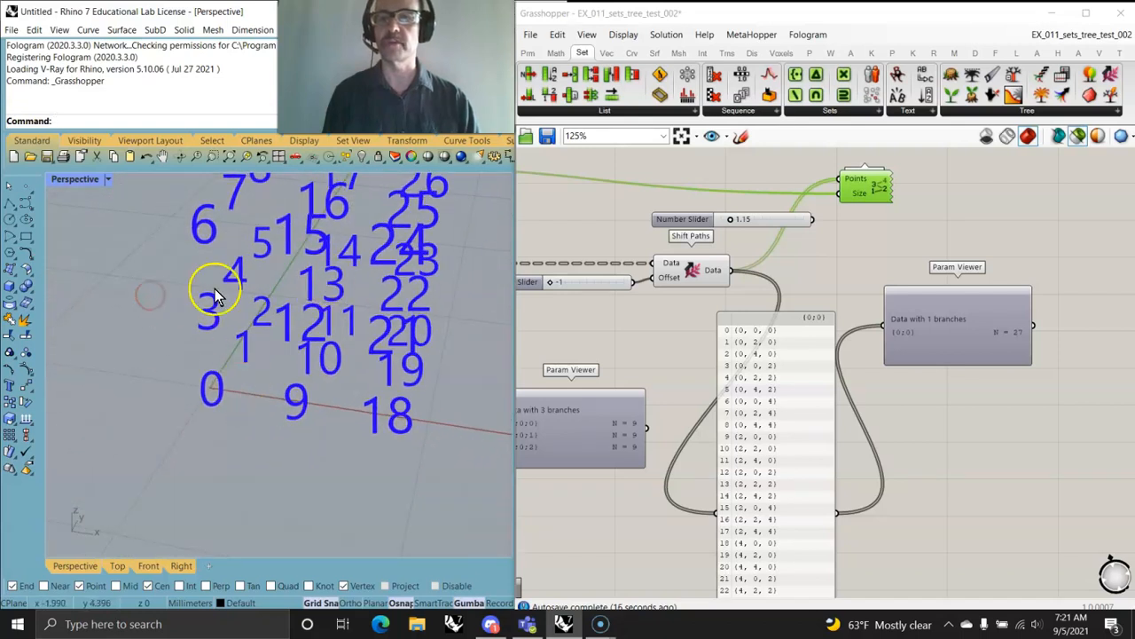
{"action": "right_click_drag", "start_coordinate": [450, 280], "coordinate": [433, 286]}
{"action": "left_click", "coordinate": [469, 284]}
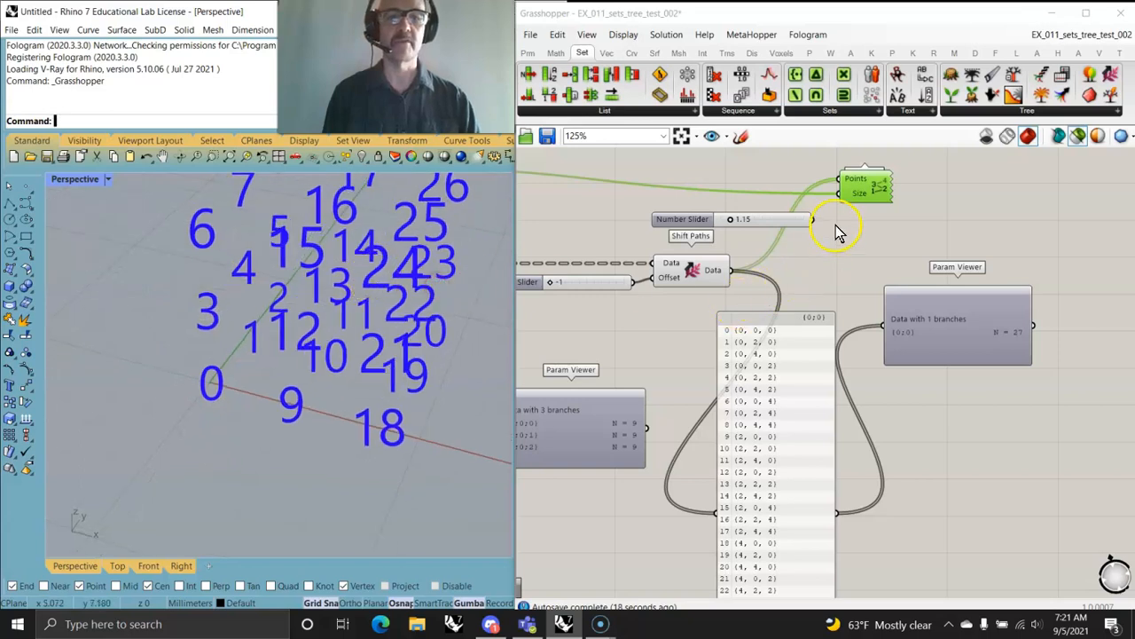
Step: Drive the second Point List's Size from the nearby slider at 0.36 and set the Shift Paths offset to 0
{"action": "left_click_drag", "start_coordinate": [730, 219], "coordinate": [726, 223]}
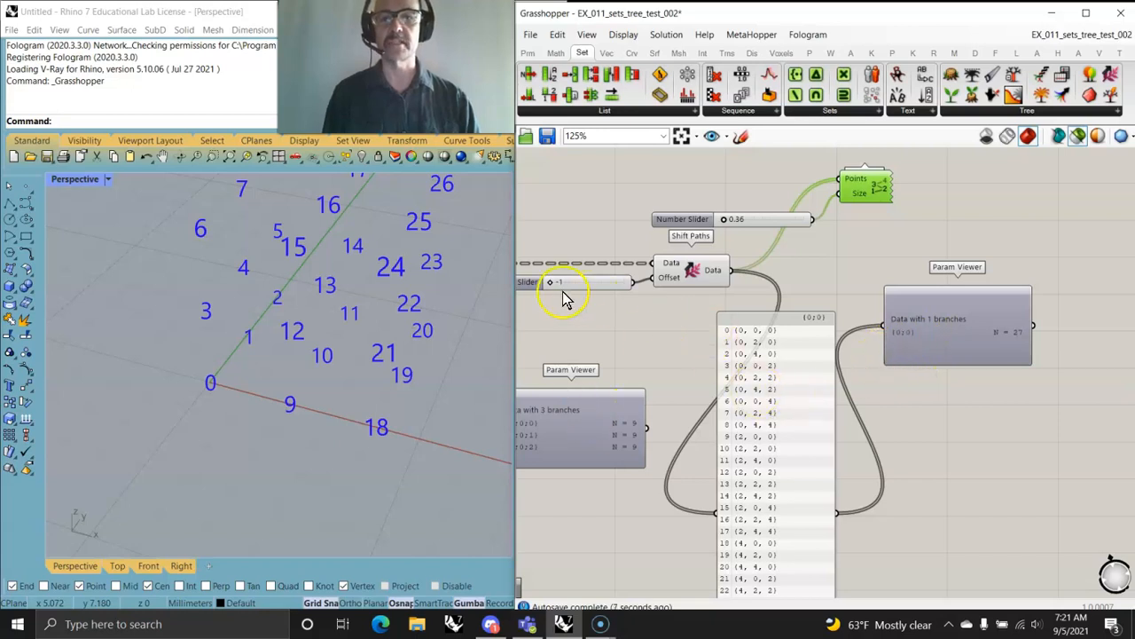
{"action": "left_click_drag", "start_coordinate": [552, 284], "coordinate": [565, 285]}
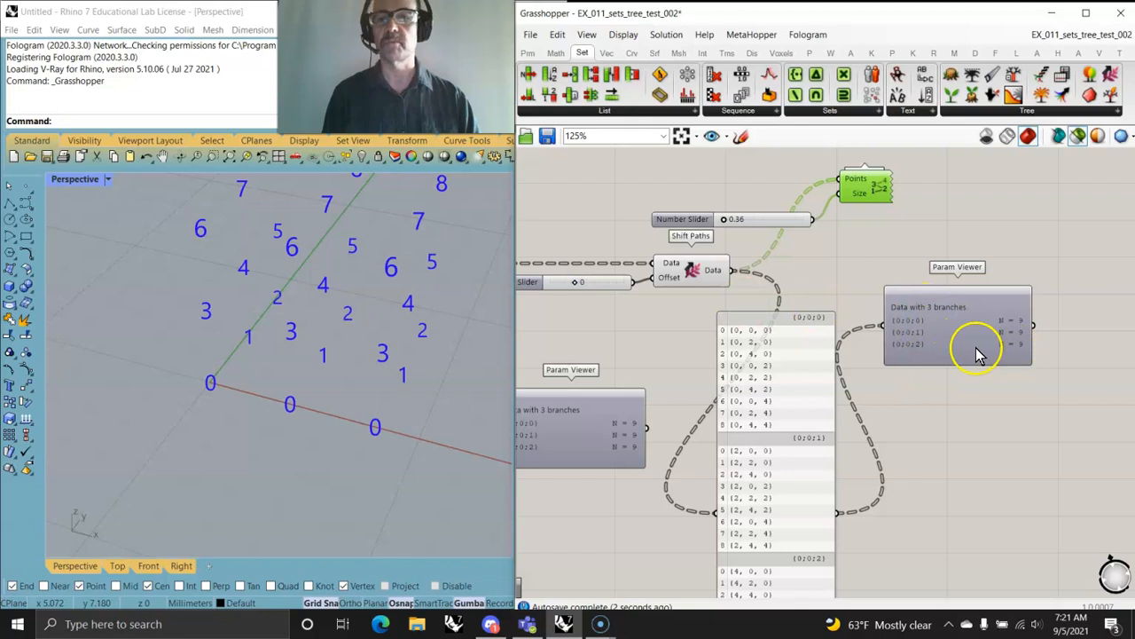
{"action": "right_click_drag", "start_coordinate": [671, 414], "coordinate": [770, 331]}
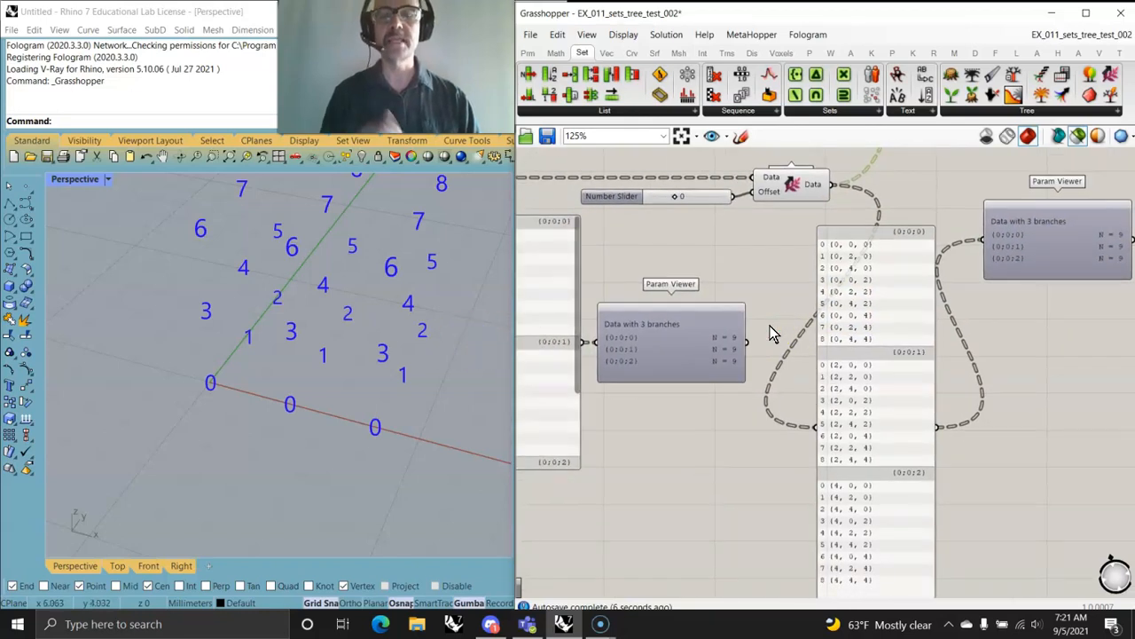
{"action": "left_click", "coordinate": [350, 303]}
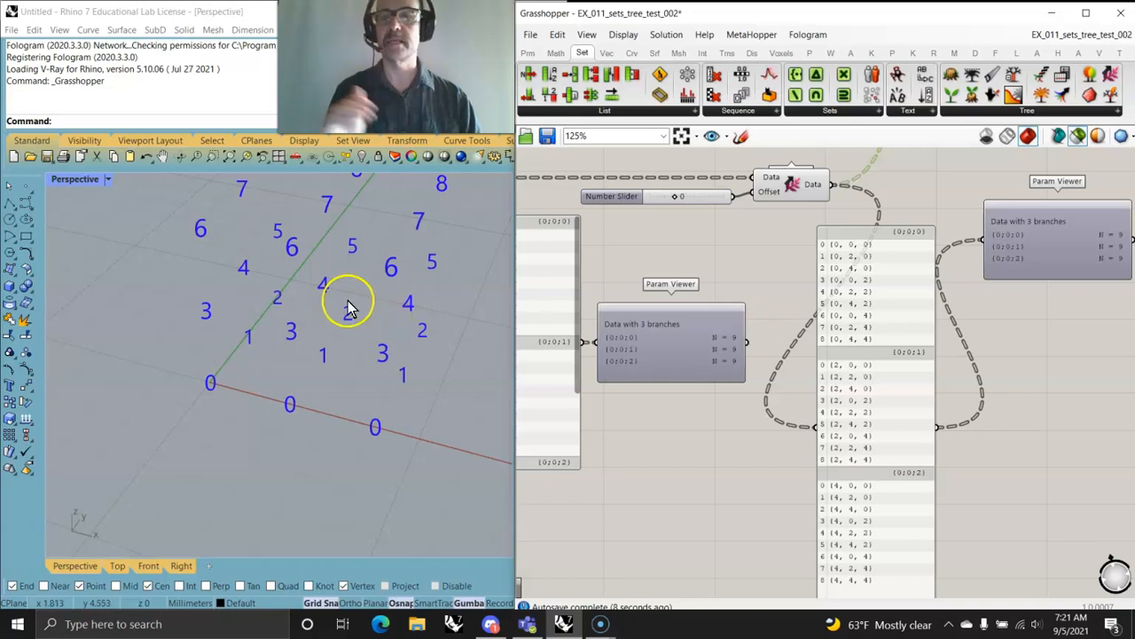
Step: Group all the shift paths components with their heading and colour the group cyan like the neighbouring sections
{"action": "scroll", "coordinate": [735, 368], "scroll_direction": "down", "scroll_amount": 6}
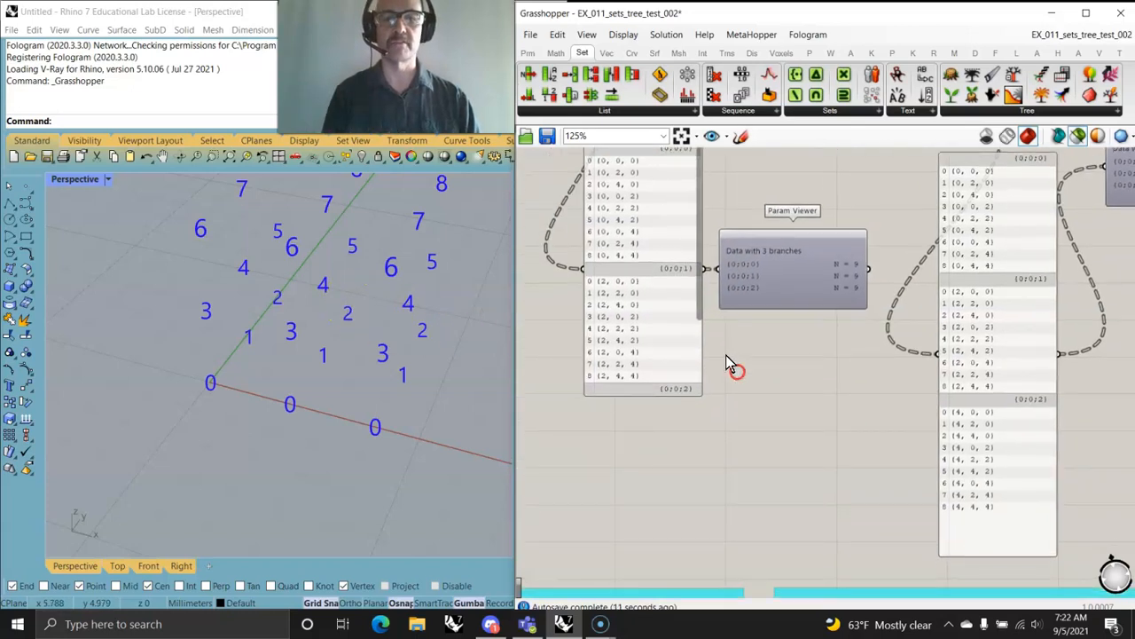
{"action": "right_click_drag", "start_coordinate": [738, 368], "coordinate": [906, 426]}
{"action": "left_click_drag", "start_coordinate": [1093, 472], "coordinate": [636, 256]}
{"action": "right_click", "coordinate": [560, 297]}
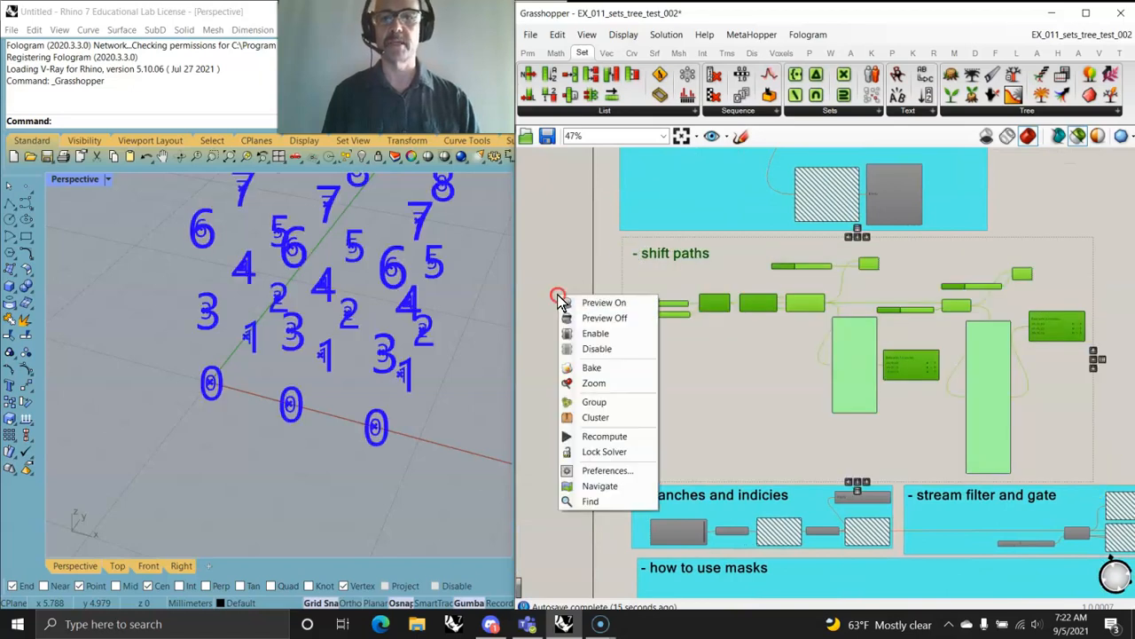
{"action": "left_click", "coordinate": [599, 405]}
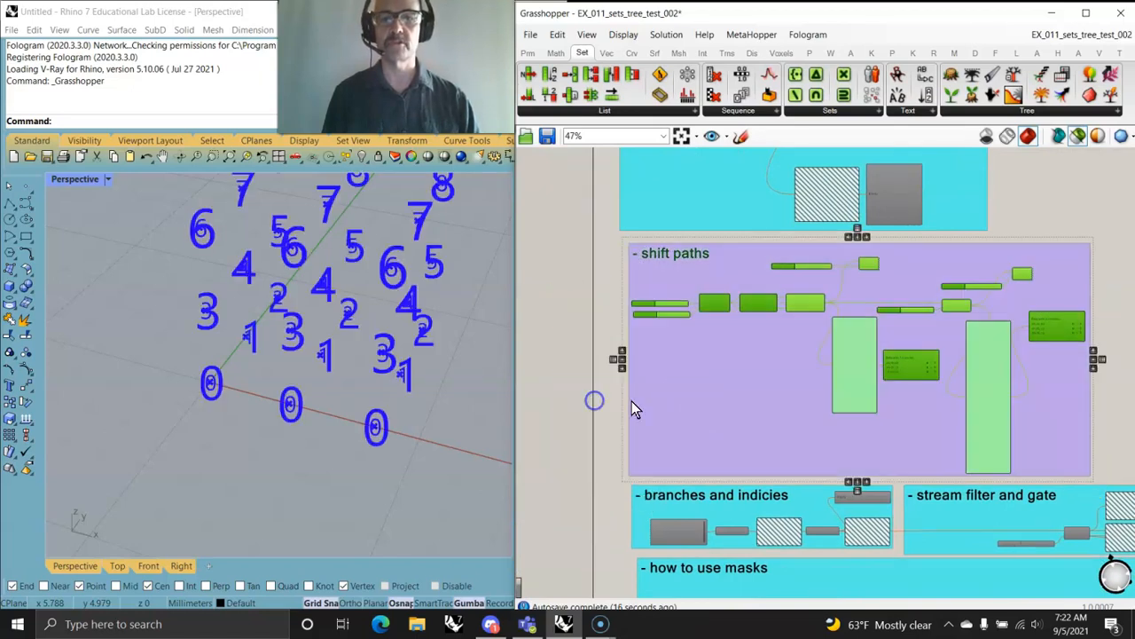
{"action": "right_click", "coordinate": [715, 408]}
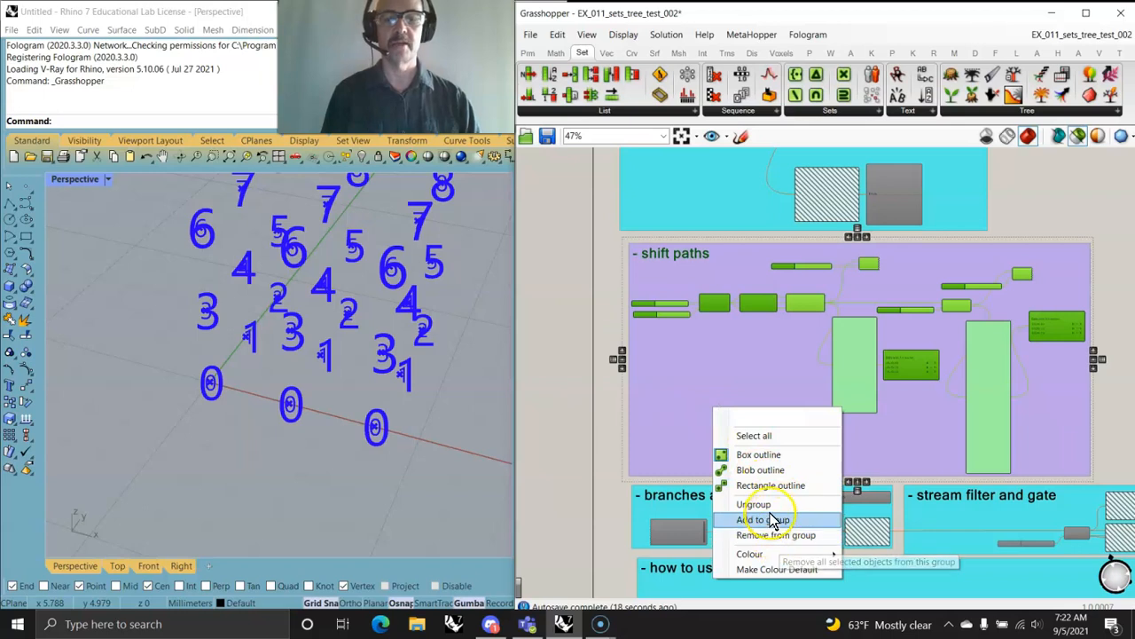
{"action": "mouse_move", "coordinate": [762, 557]}
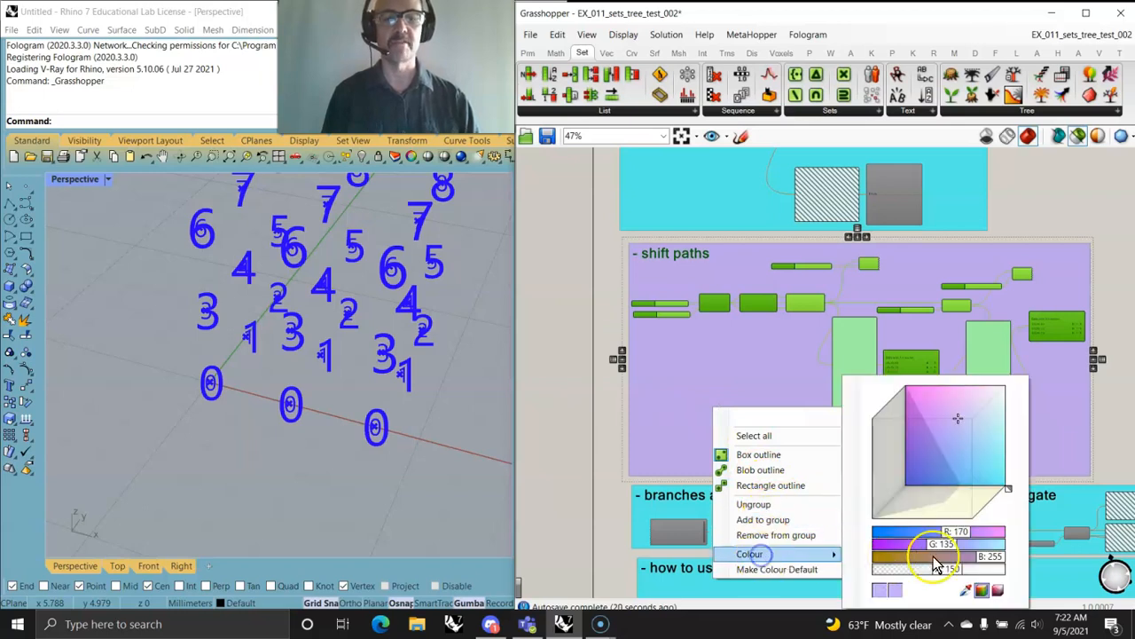
{"action": "left_click", "coordinate": [1011, 488]}
{"action": "left_click", "coordinate": [1097, 450]}
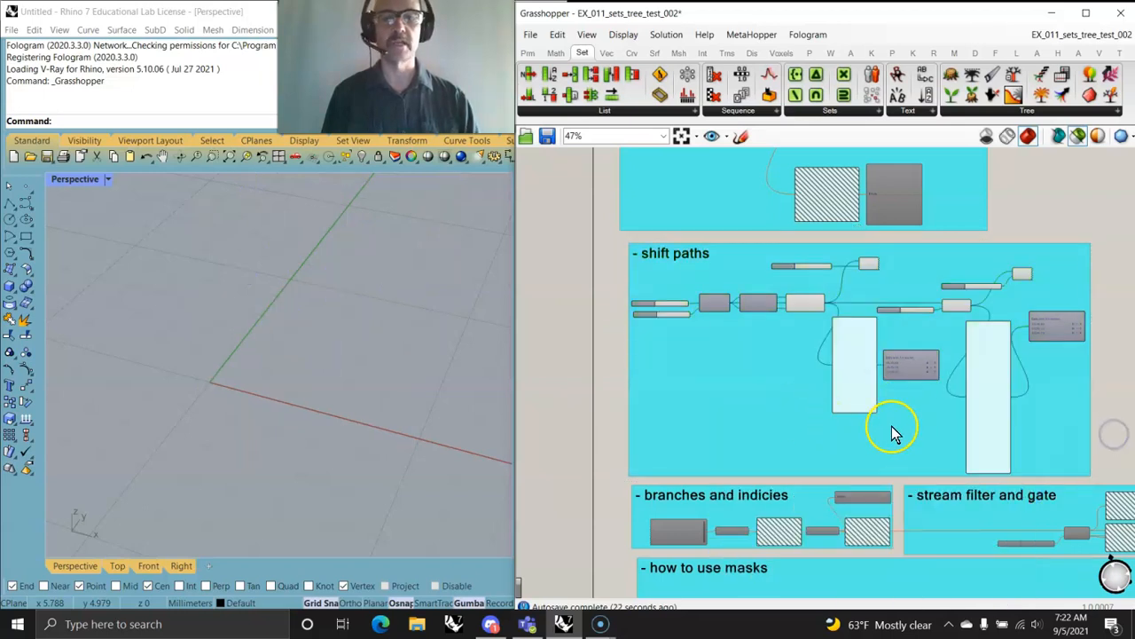
Step: Disable all components in the shift paths group
{"action": "left_click_drag", "start_coordinate": [1115, 467], "coordinate": [616, 252]}
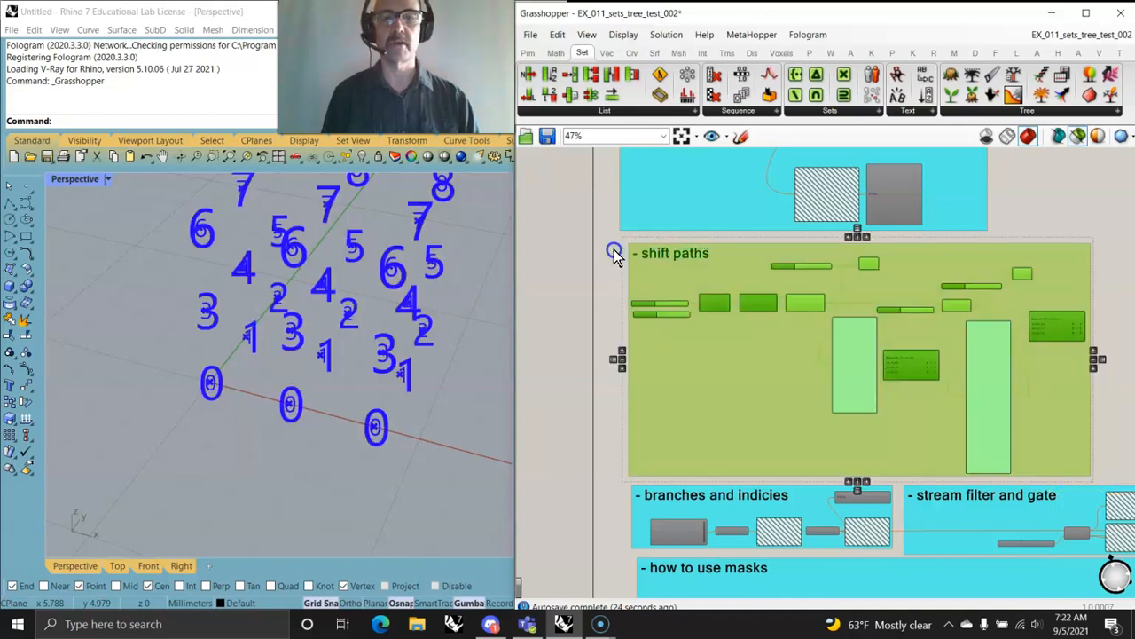
{"action": "right_click", "coordinate": [555, 329]}
{"action": "left_click", "coordinate": [593, 380]}
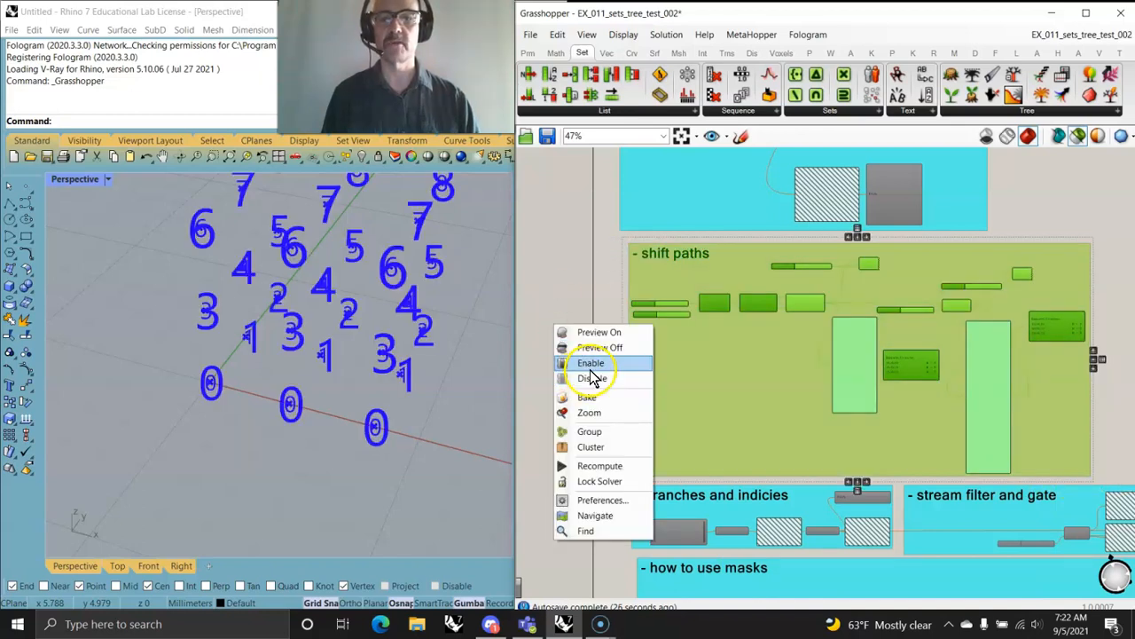
Step: Enable the components in the "branches and indicies" and "stream filter and gate" groups
{"action": "right_click_drag", "start_coordinate": [621, 460], "coordinate": [573, 254]}
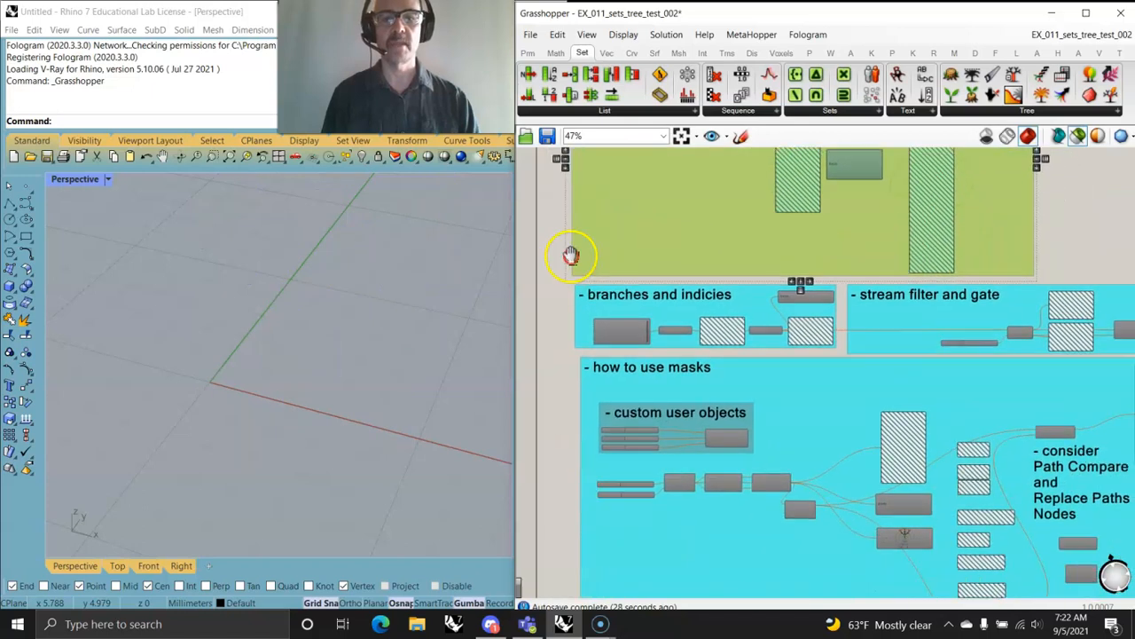
{"action": "scroll", "coordinate": [654, 338], "scroll_direction": "down", "scroll_amount": 3}
{"action": "scroll", "coordinate": [687, 381], "scroll_direction": "down", "scroll_amount": 2}
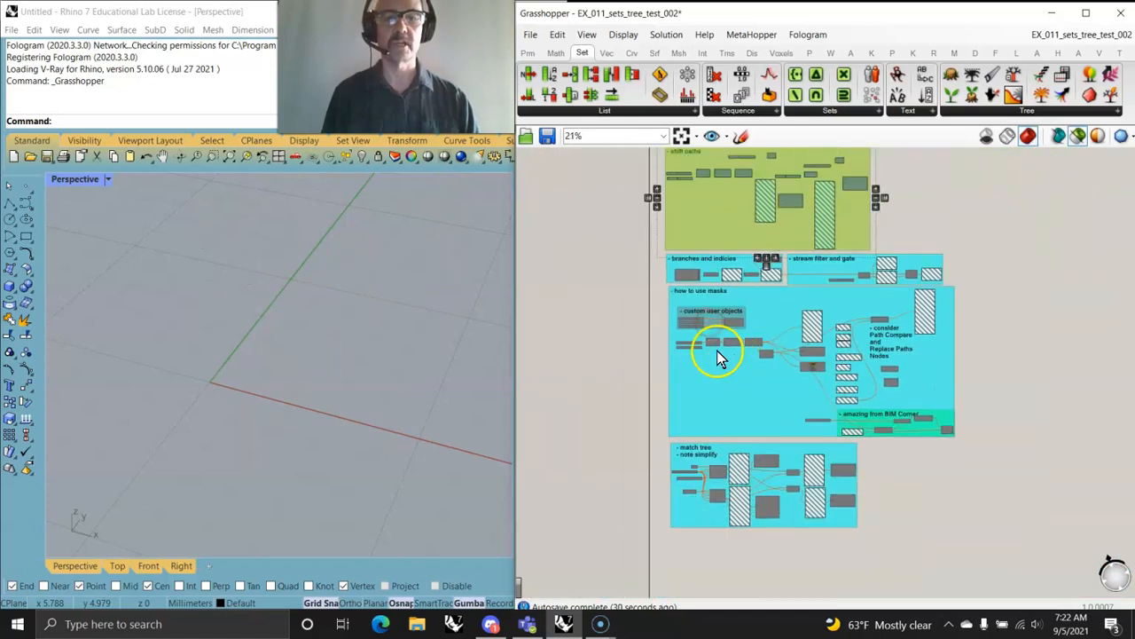
{"action": "right_click_drag", "start_coordinate": [719, 355], "coordinate": [694, 394]}
{"action": "scroll", "coordinate": [710, 349], "scroll_direction": "up", "scroll_amount": 5}
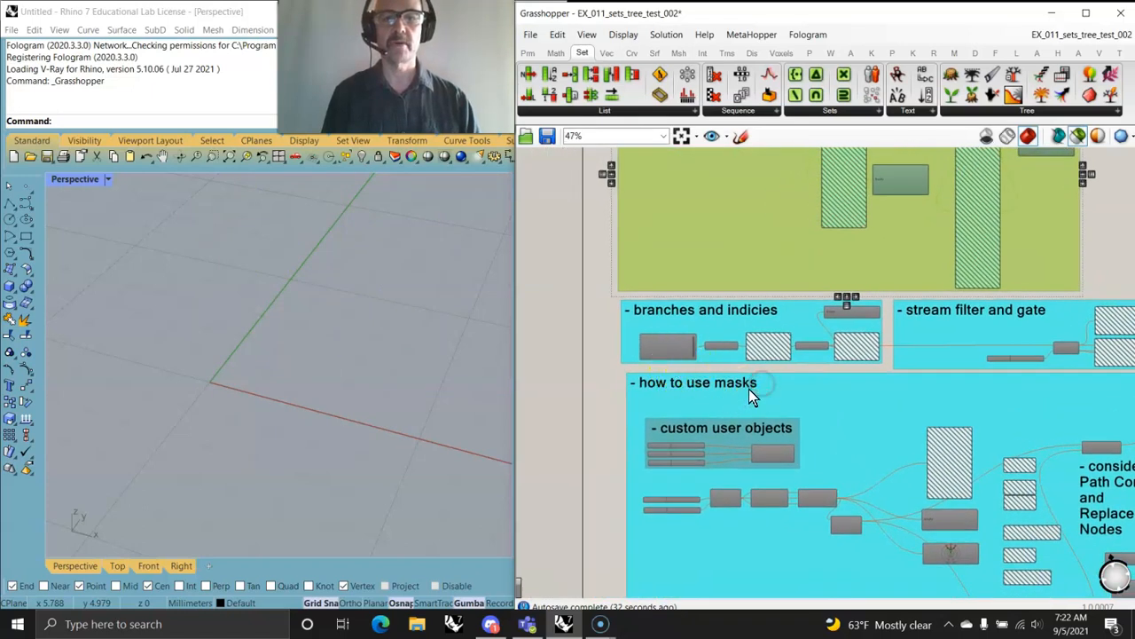
{"action": "scroll", "coordinate": [772, 404], "scroll_direction": "down", "scroll_amount": 2}
{"action": "left_click_drag", "start_coordinate": [1081, 373], "coordinate": [600, 325]}
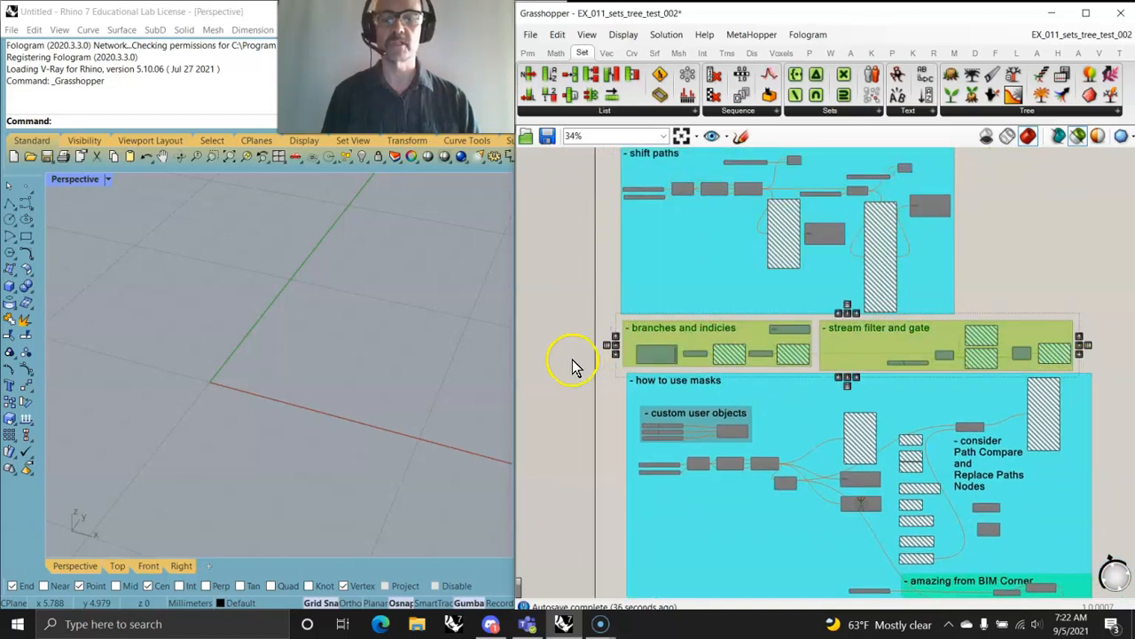
{"action": "right_click", "coordinate": [572, 366]}
{"action": "left_click", "coordinate": [610, 399]}
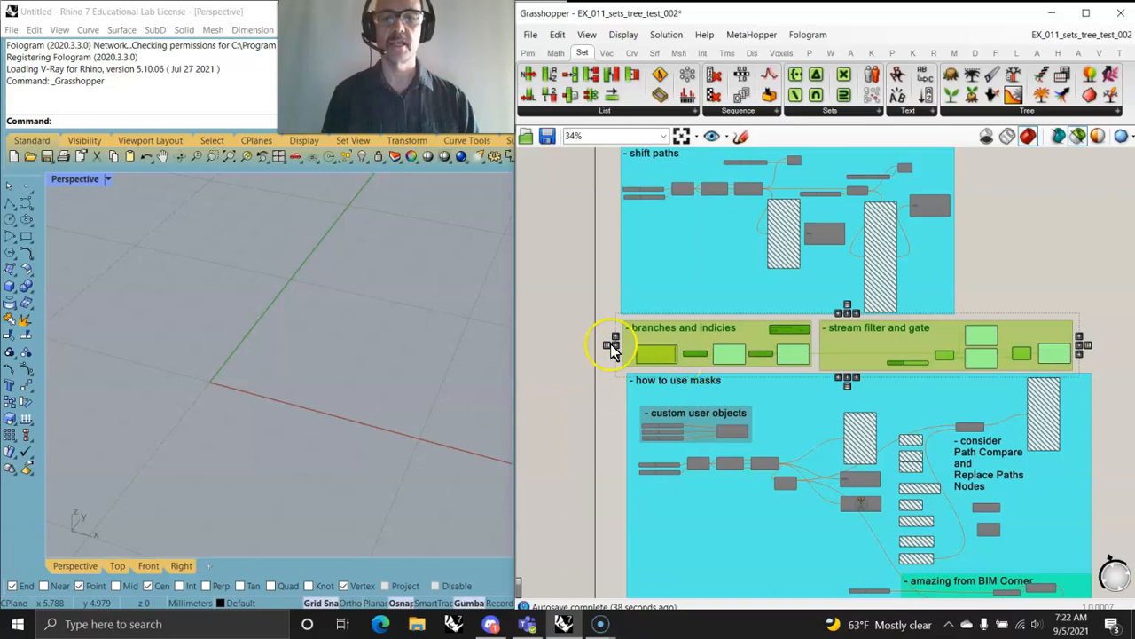
Step: Trace how the Gene Pool values pass through Construct Path and Deconstruct Path into their panels, varying the second gene
{"action": "scroll", "coordinate": [714, 371], "scroll_direction": "up", "scroll_amount": 5}
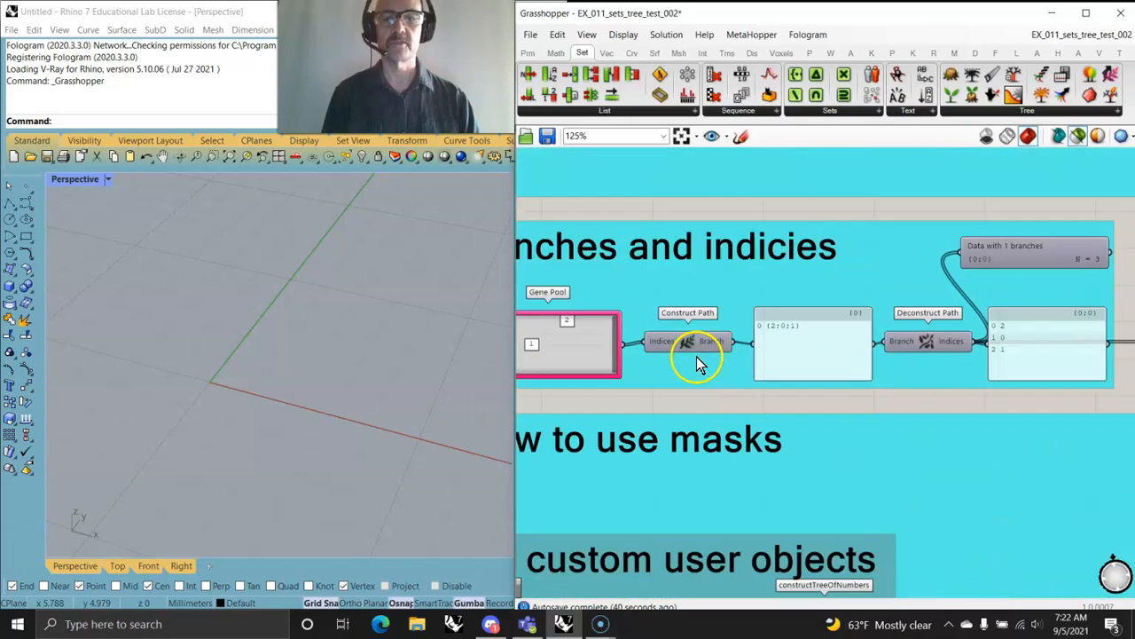
{"action": "right_click_drag", "start_coordinate": [679, 376], "coordinate": [765, 371]}
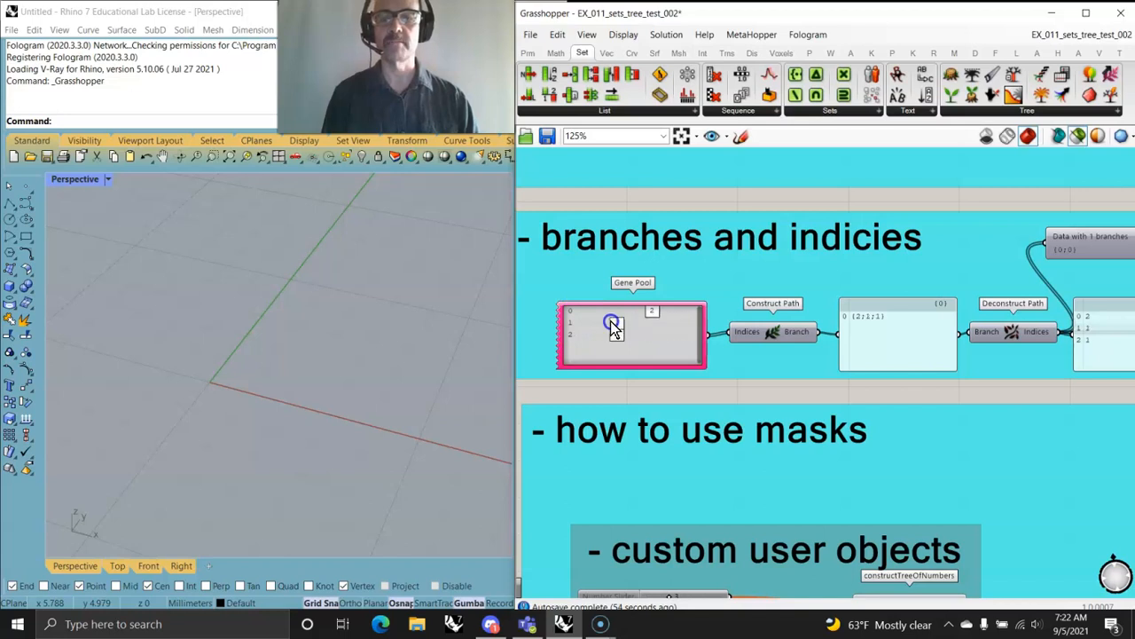
{"action": "right_click_drag", "start_coordinate": [919, 328], "coordinate": [752, 325]}
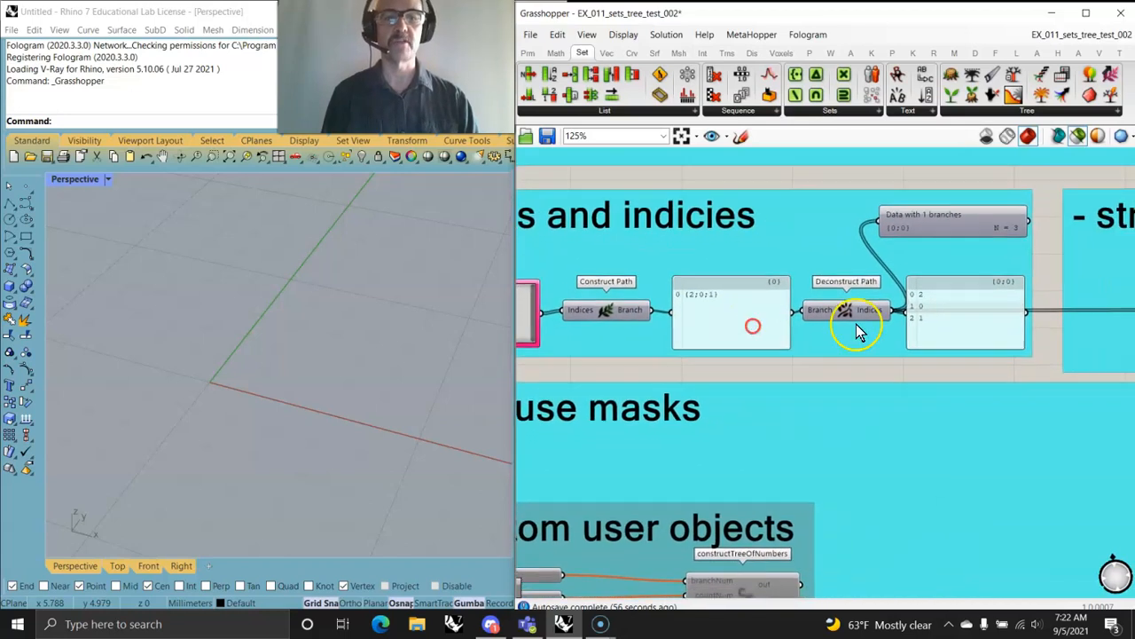
{"action": "right_click_drag", "start_coordinate": [898, 330], "coordinate": [928, 329]}
{"action": "left_click", "coordinate": [938, 331]}
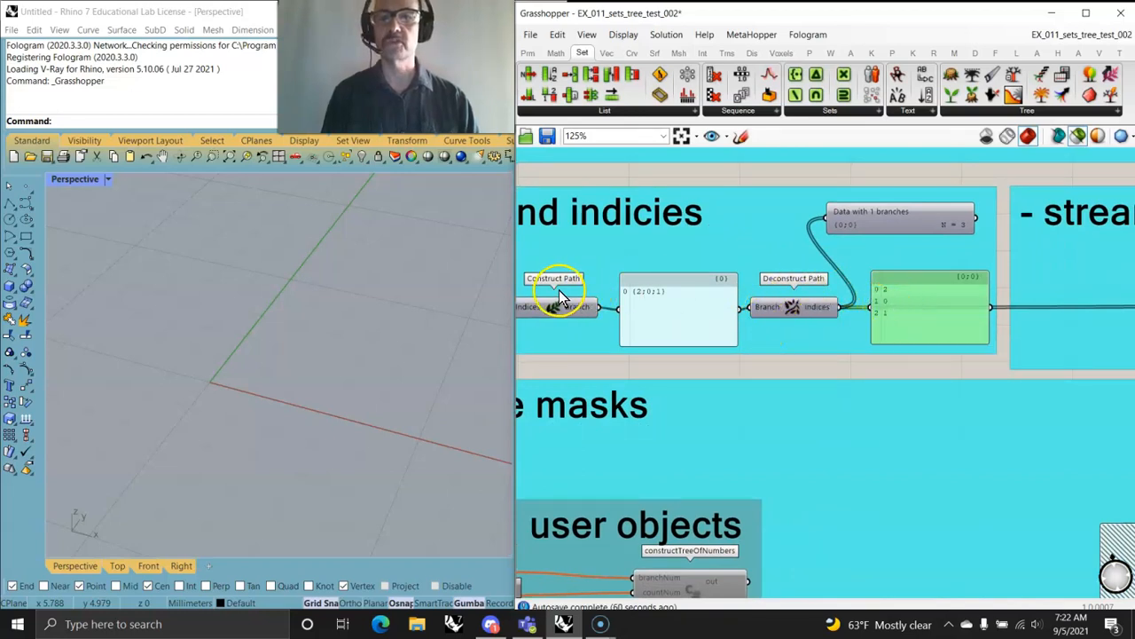
{"action": "right_click_drag", "start_coordinate": [898, 341], "coordinate": [715, 326]}
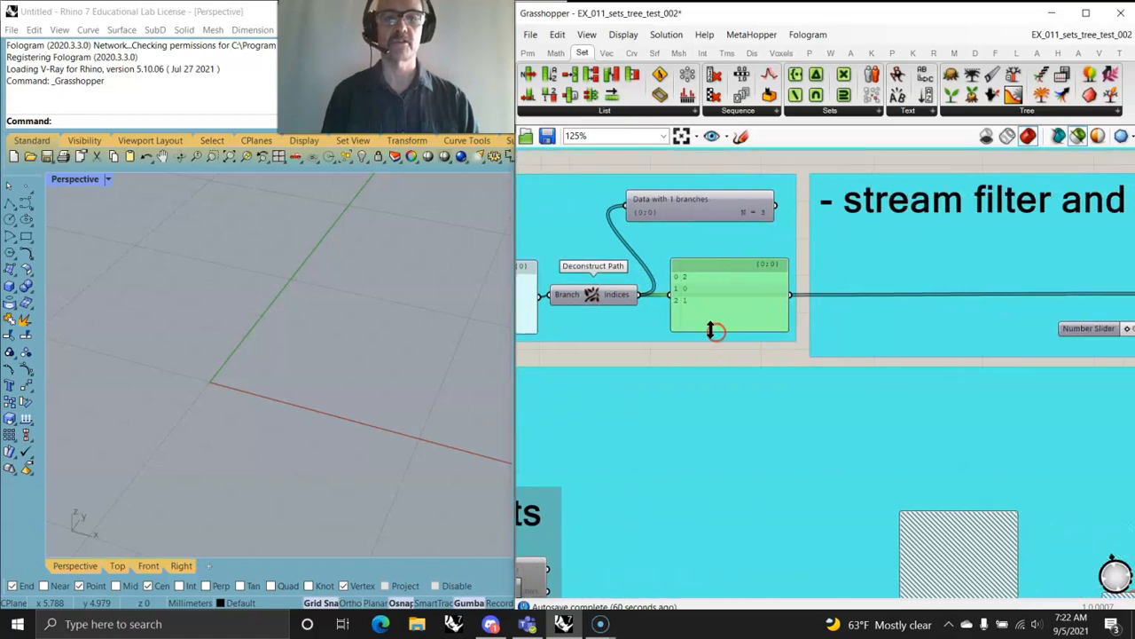
Step: Switch the Stream Gate's number slider to 1 and back to 0 to compare the gate's two output panels
{"action": "right_click_drag", "start_coordinate": [801, 302], "coordinate": [677, 309]}
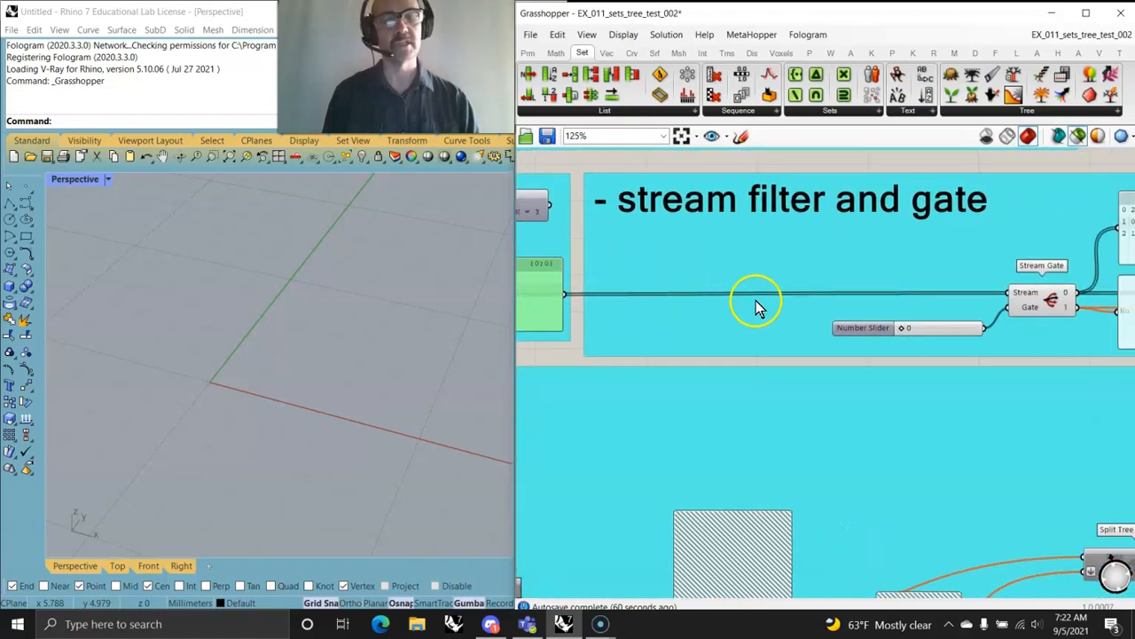
{"action": "scroll", "coordinate": [760, 306], "scroll_direction": "down", "scroll_amount": 2}
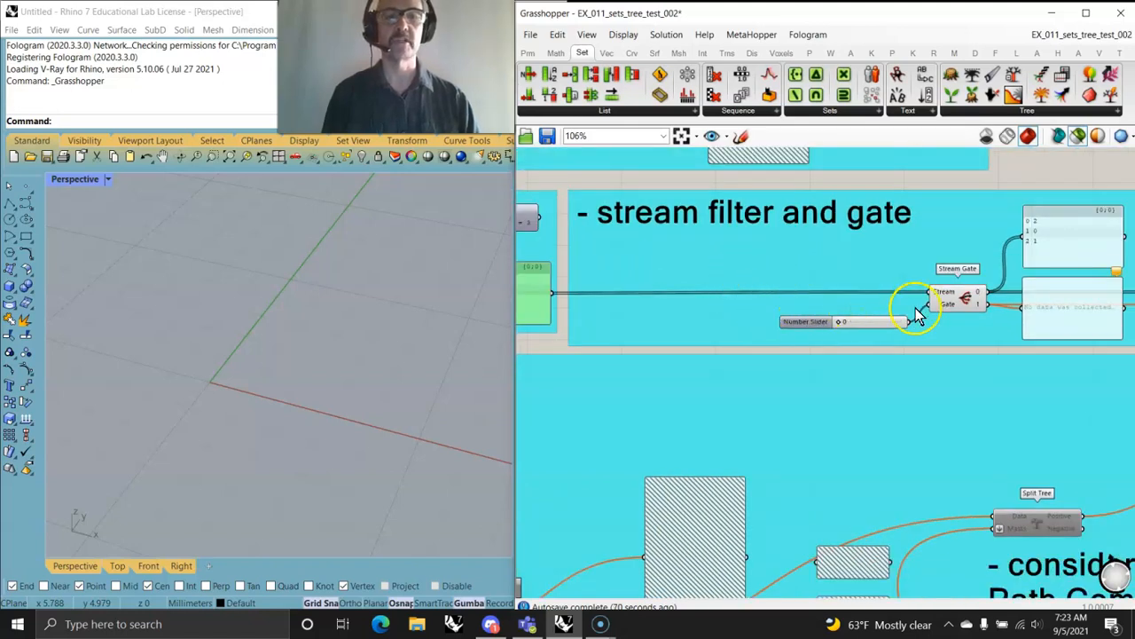
{"action": "right_click_drag", "start_coordinate": [967, 310], "coordinate": [945, 313]}
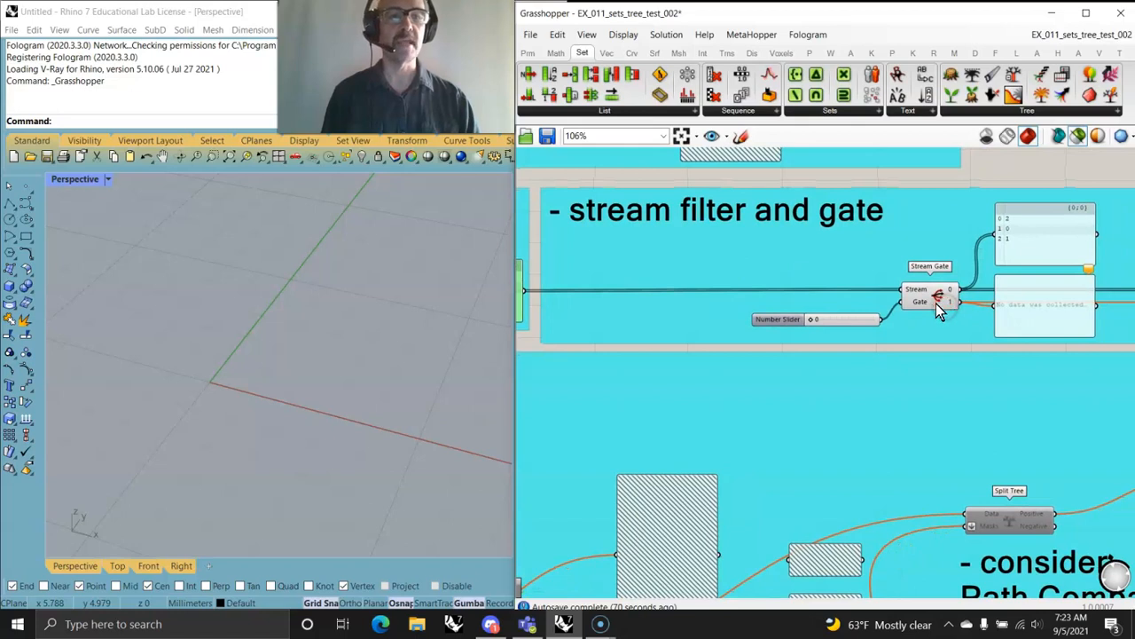
{"action": "scroll", "coordinate": [992, 314], "scroll_direction": "up", "scroll_amount": 3}
{"action": "left_click", "coordinate": [1049, 333]}
{"action": "left_click", "coordinate": [915, 333]}
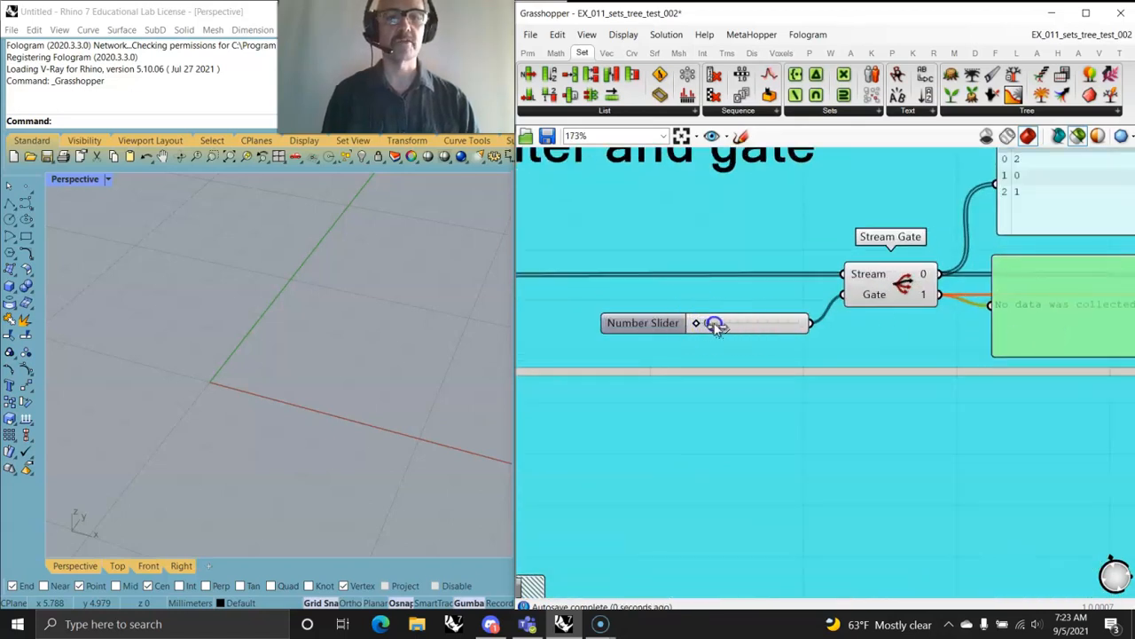
{"action": "left_click_drag", "start_coordinate": [727, 325], "coordinate": [761, 326]}
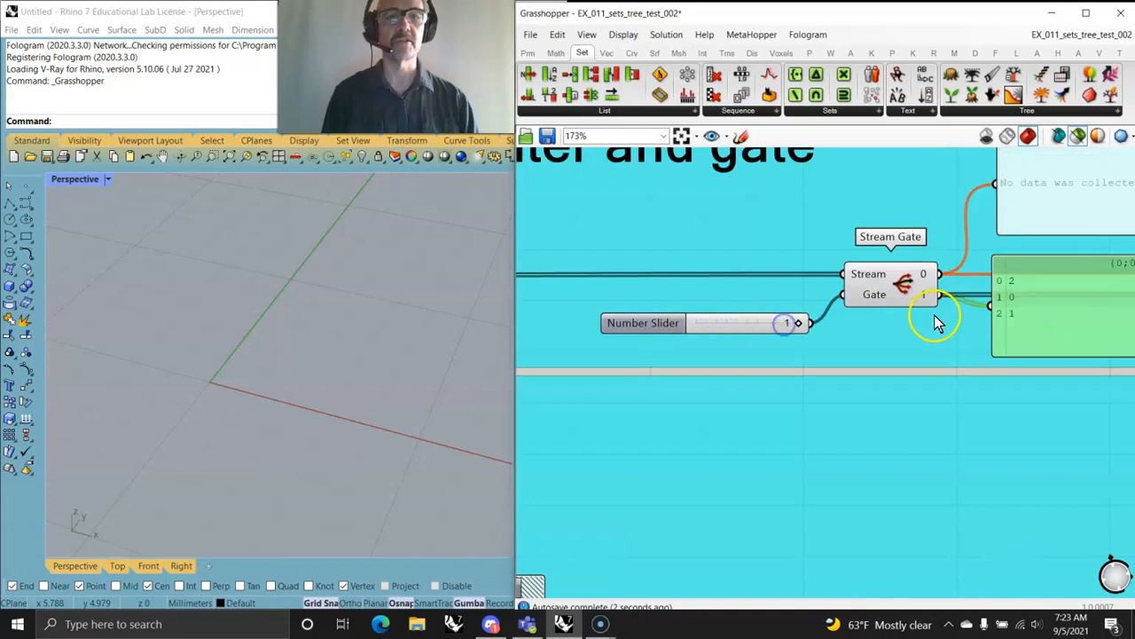
{"action": "right_click_drag", "start_coordinate": [938, 322], "coordinate": [805, 317]}
{"action": "scroll", "coordinate": [803, 326], "scroll_direction": "down", "scroll_amount": 2}
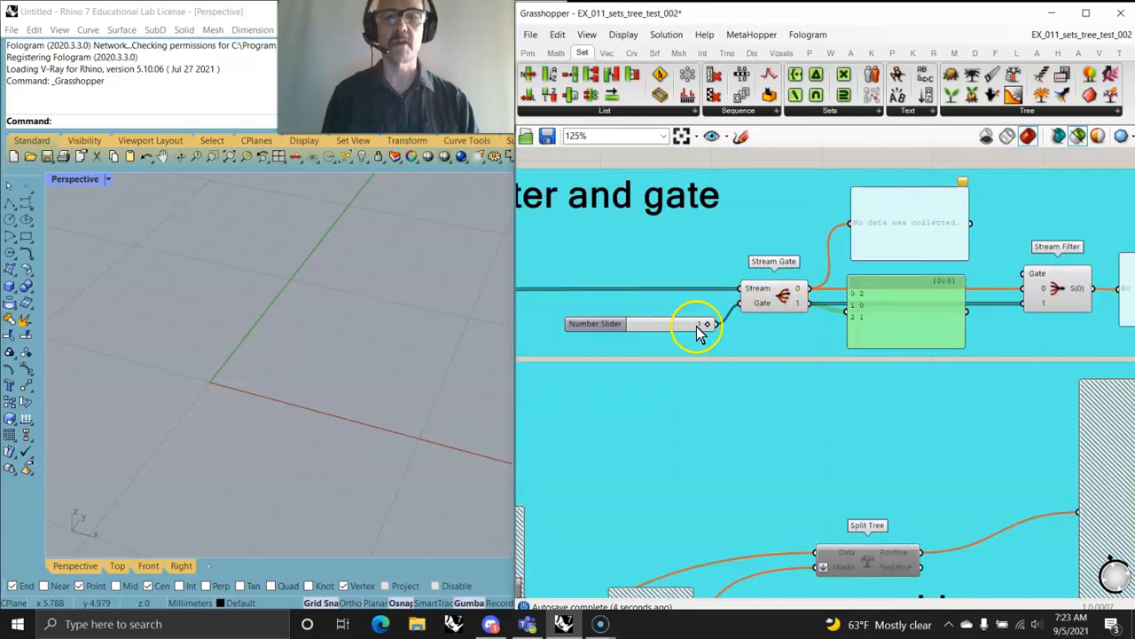
{"action": "mouse_move", "coordinate": [687, 326]}
{"action": "left_mouse_down"}
{"action": "mouse_move", "coordinate": [637, 327]}
{"action": "mouse_move", "coordinate": [681, 330]}
{"action": "left_mouse_up"}
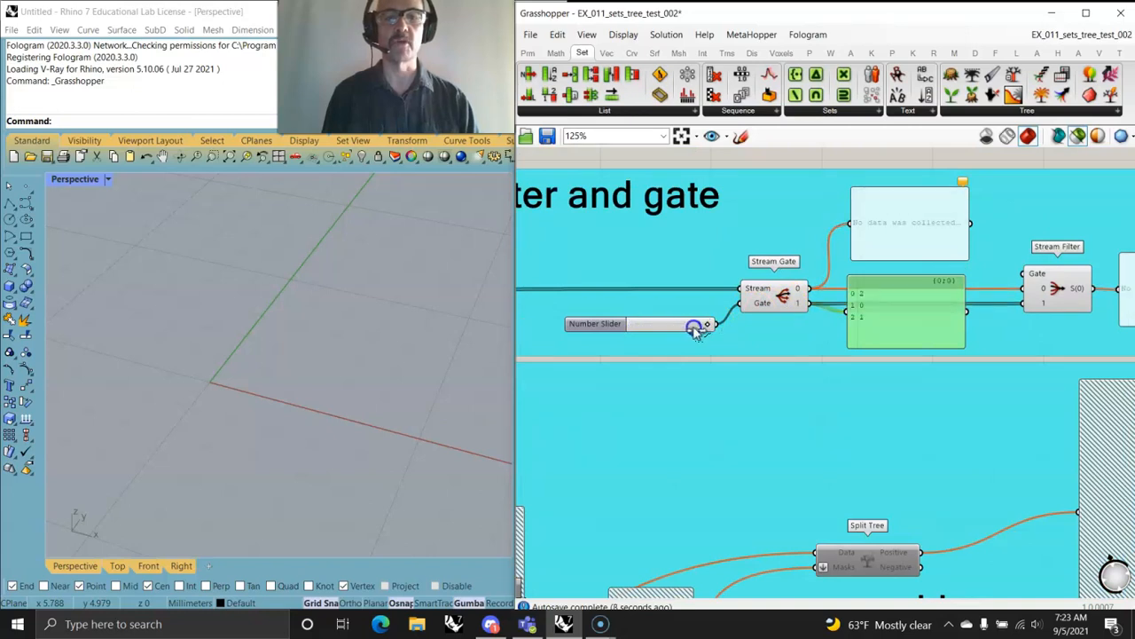
{"action": "left_click_drag", "start_coordinate": [682, 330], "coordinate": [665, 331]}
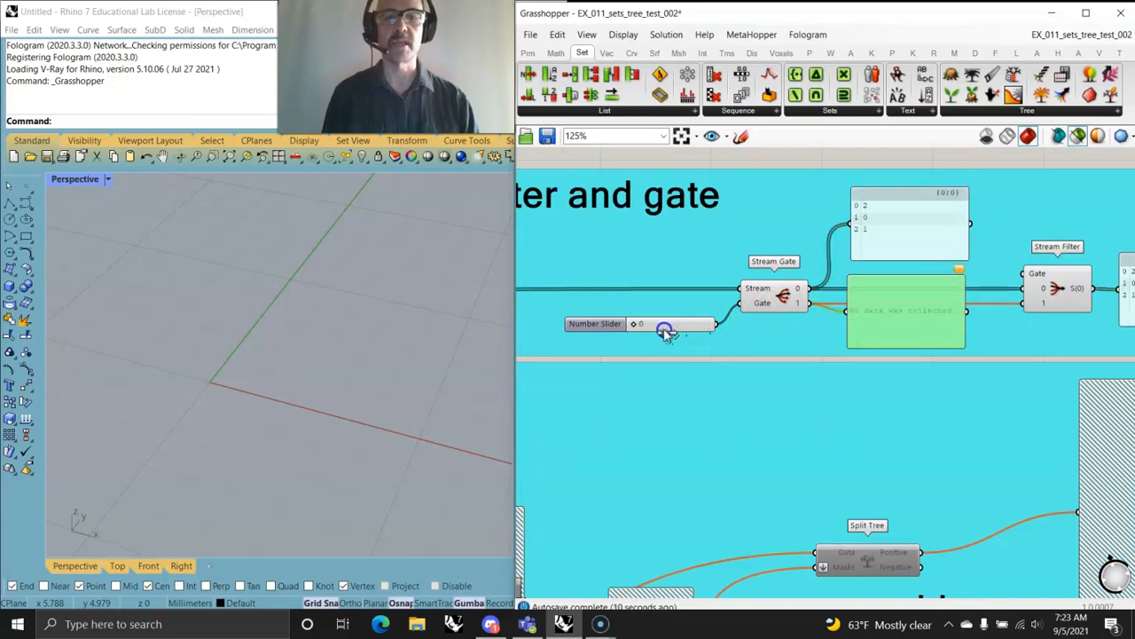
Step: Check how the Stream Filter's output responds when the gate slider is set to 1 and returned to 0
{"action": "right_click_drag", "start_coordinate": [945, 299], "coordinate": [702, 293]}
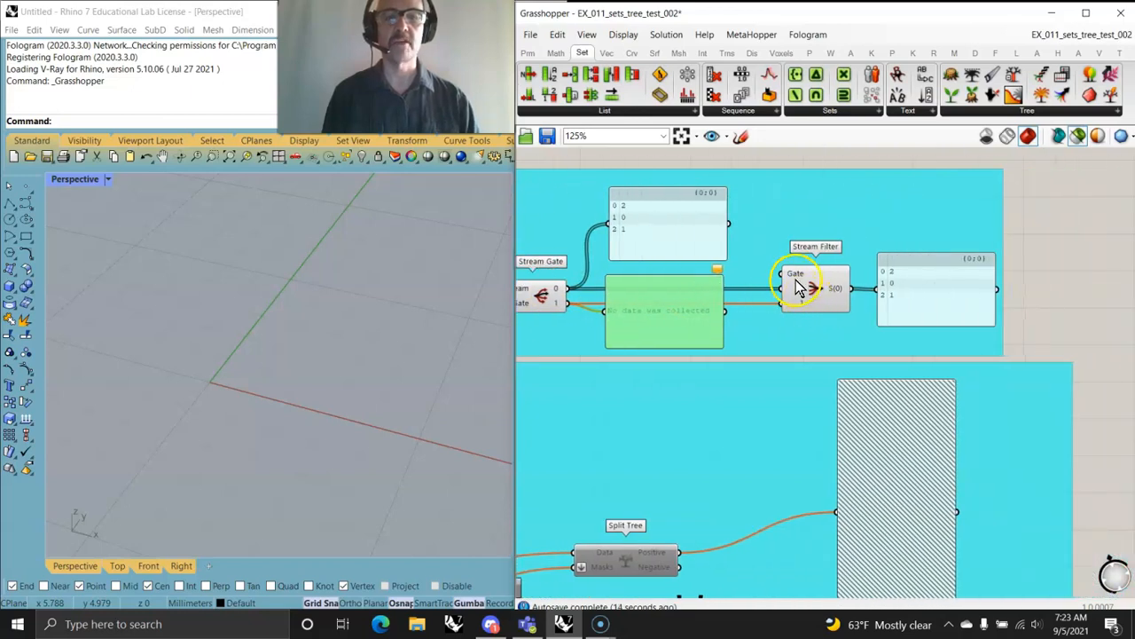
{"action": "right_click_drag", "start_coordinate": [729, 320], "coordinate": [852, 301]}
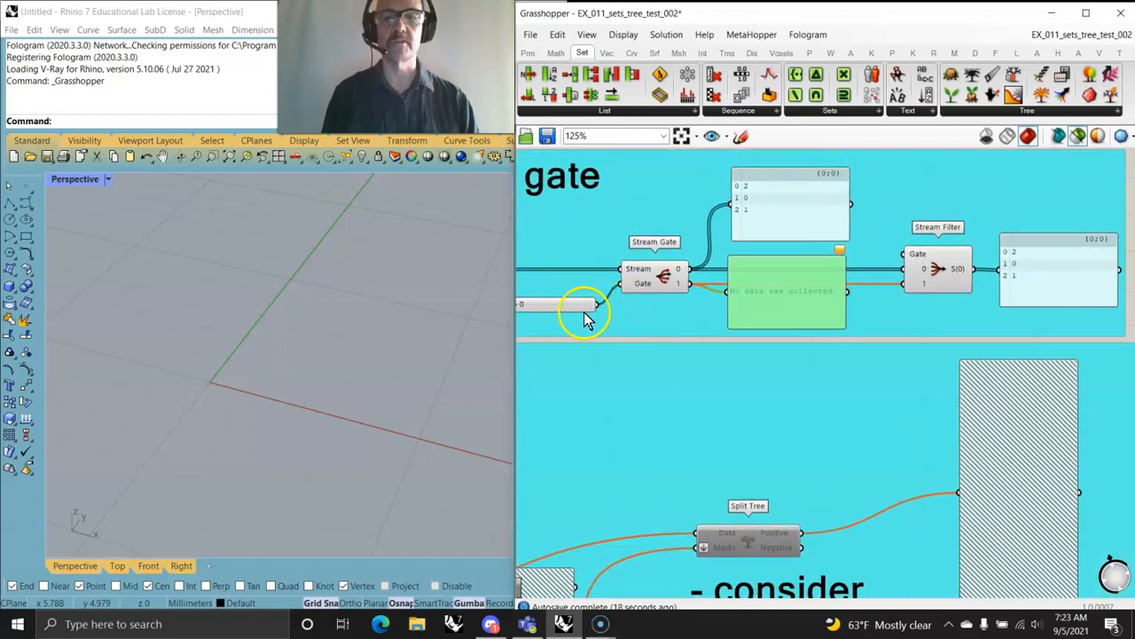
{"action": "right_click_drag", "start_coordinate": [584, 312], "coordinate": [628, 306]}
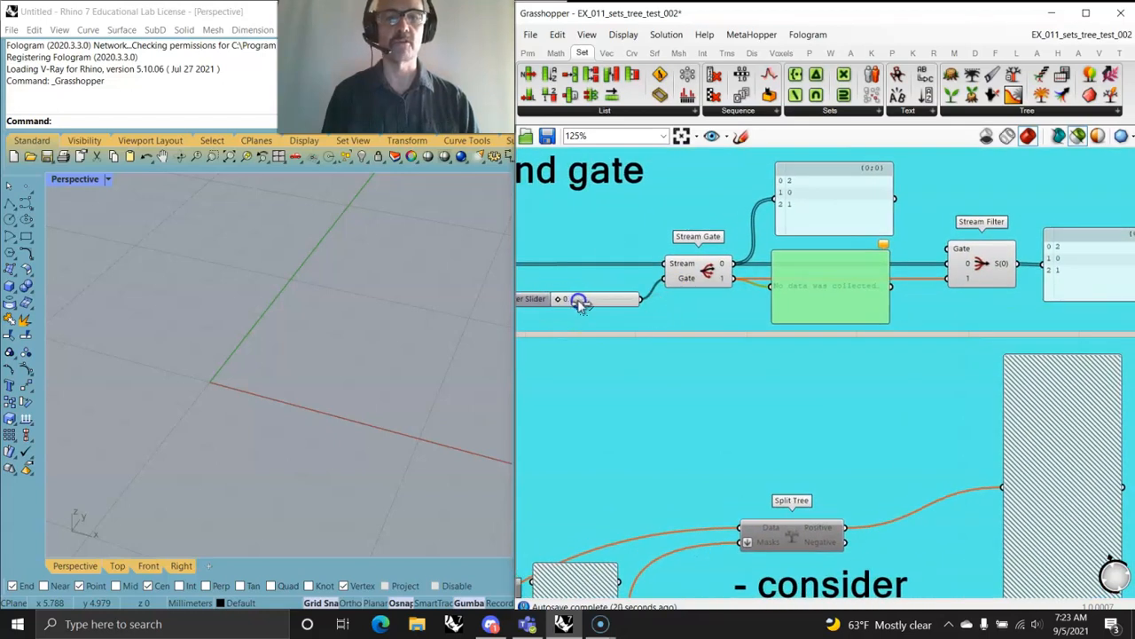
{"action": "left_click_drag", "start_coordinate": [580, 302], "coordinate": [632, 303]}
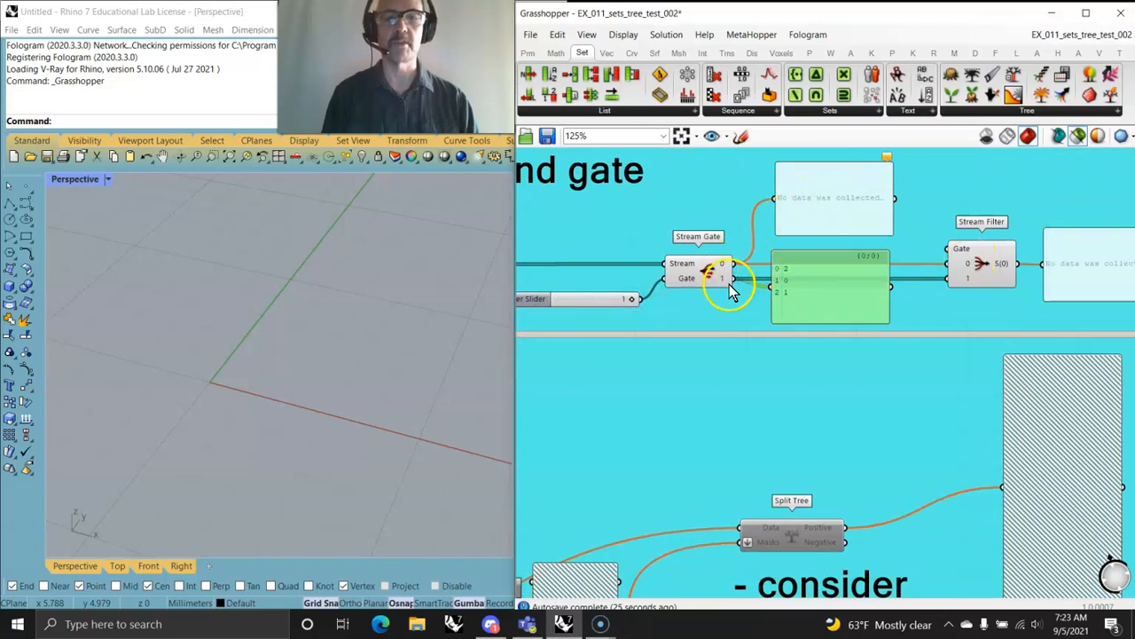
{"action": "right_click_drag", "start_coordinate": [944, 306], "coordinate": [797, 299]}
{"action": "right_click_drag", "start_coordinate": [696, 270], "coordinate": [890, 272]}
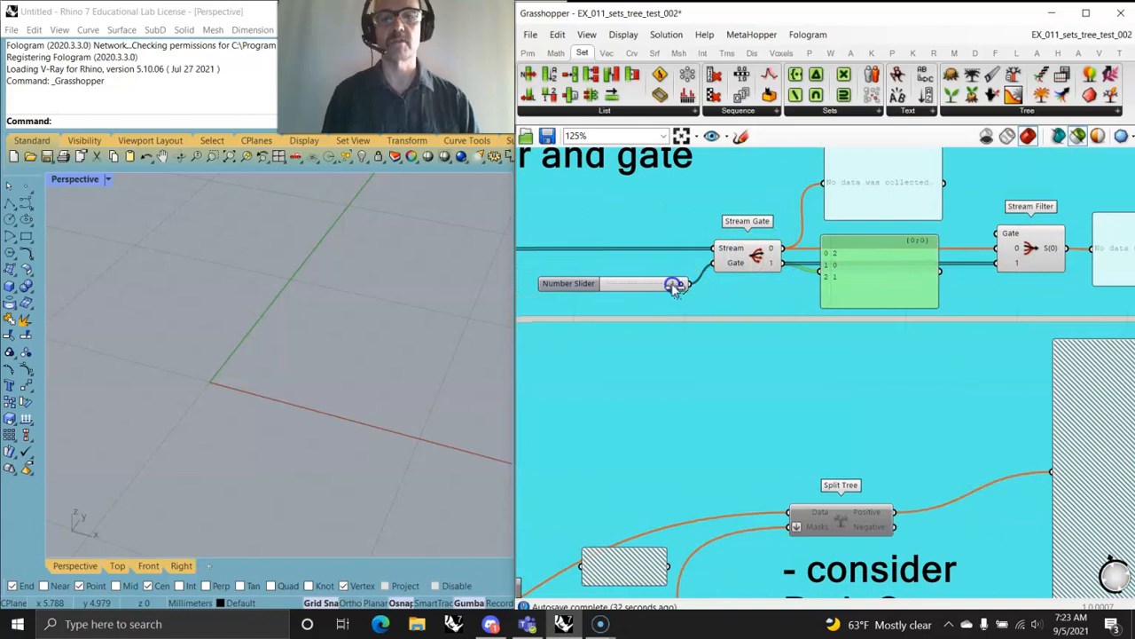
{"action": "left_click_drag", "start_coordinate": [657, 287], "coordinate": [639, 286]}
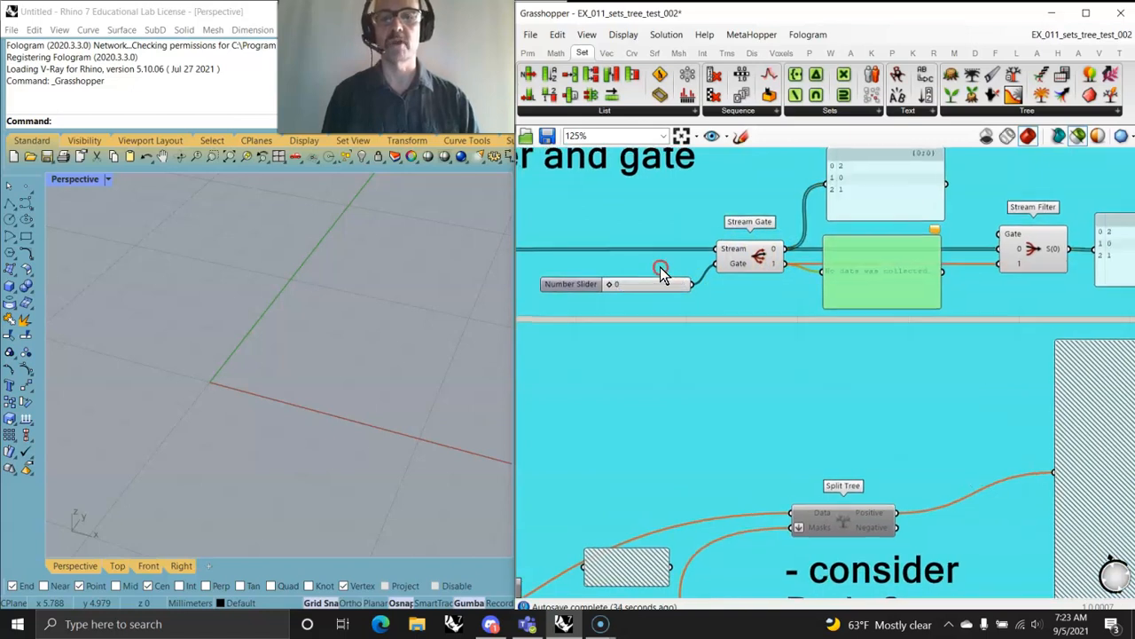
Step: Disable all components in the "branches and indicies" and "stream filter and gate" groups
{"action": "scroll", "coordinate": [811, 256], "scroll_direction": "down", "scroll_amount": 8}
{"action": "right_click_drag", "start_coordinate": [774, 270], "coordinate": [861, 271]}
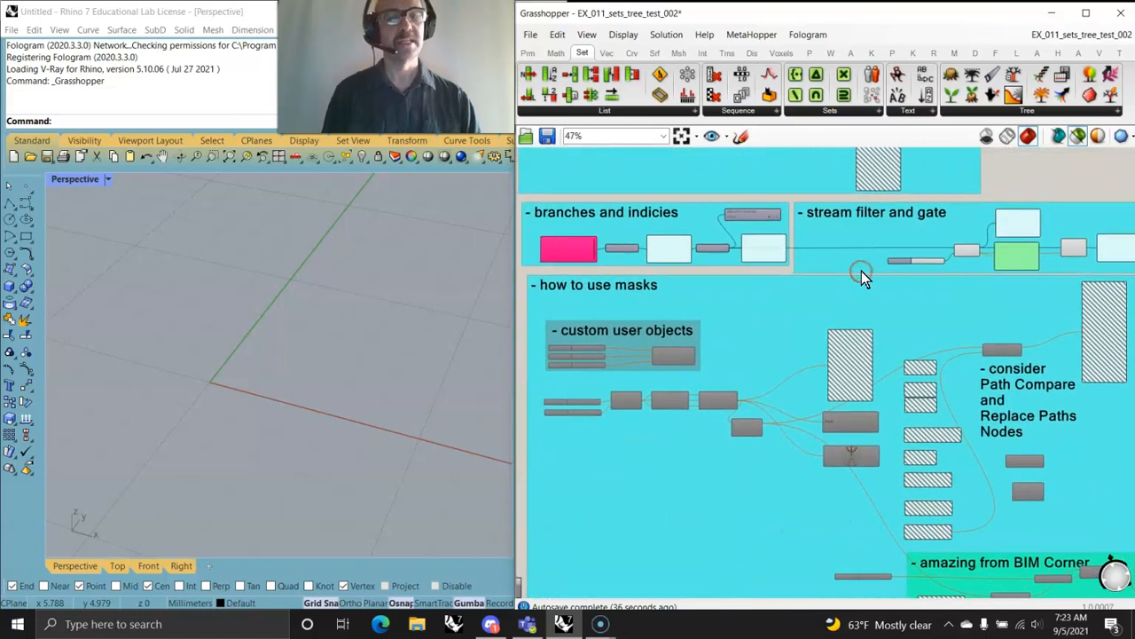
{"action": "scroll", "coordinate": [861, 271], "scroll_direction": "down", "scroll_amount": 2}
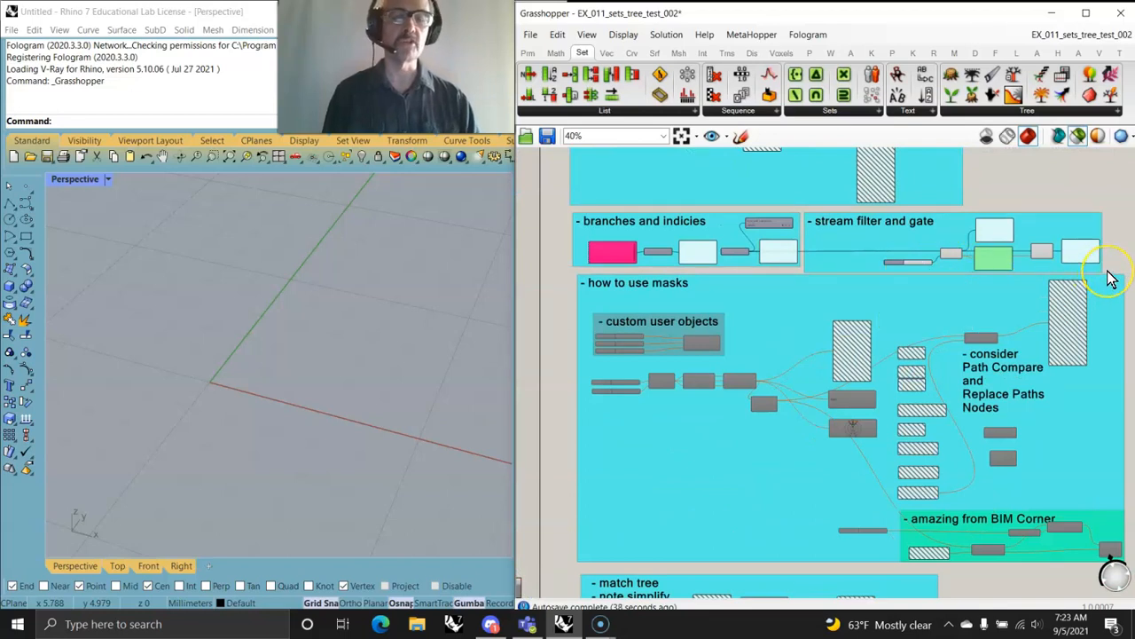
{"action": "left_click_drag", "start_coordinate": [1109, 277], "coordinate": [568, 220]}
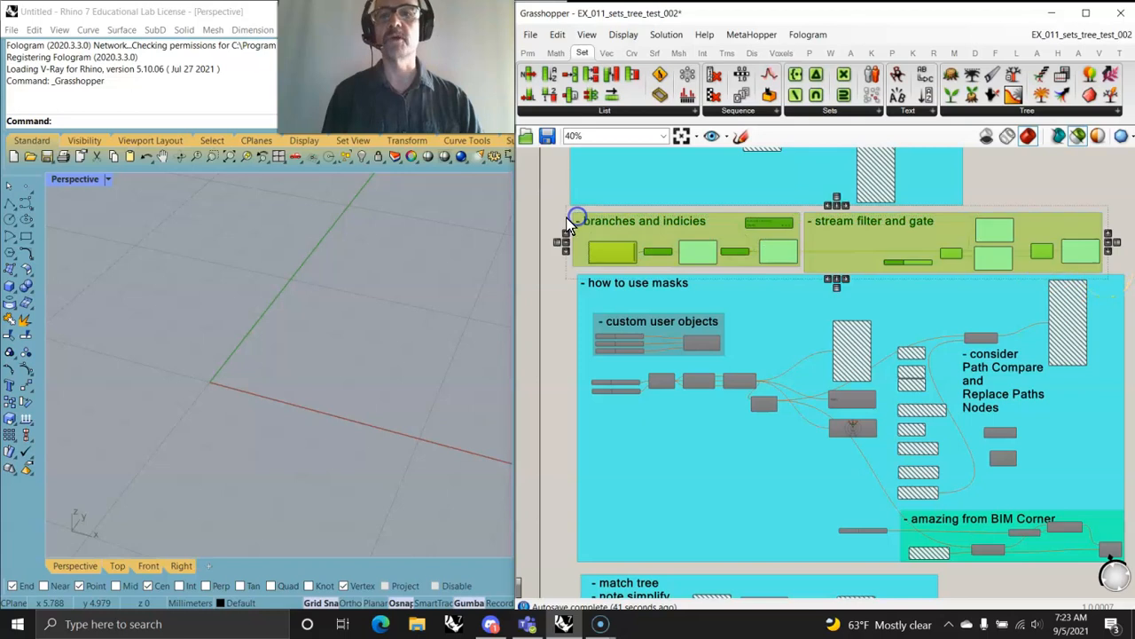
{"action": "right_click", "coordinate": [534, 254]}
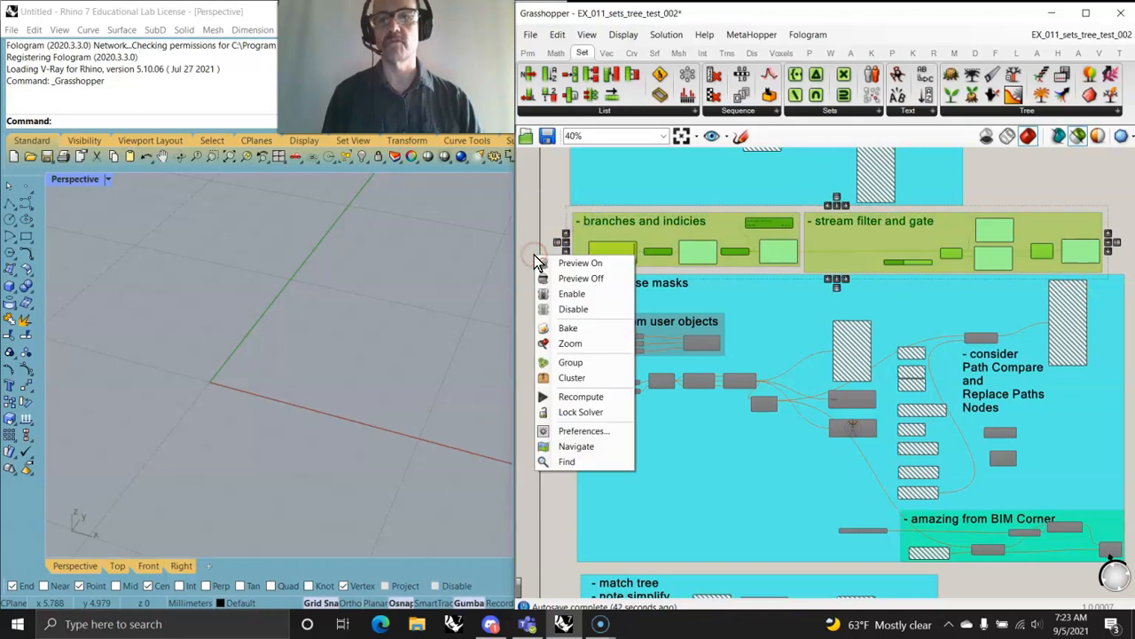
{"action": "left_click", "coordinate": [1007, 112]}
{"action": "right_click", "coordinate": [552, 297]}
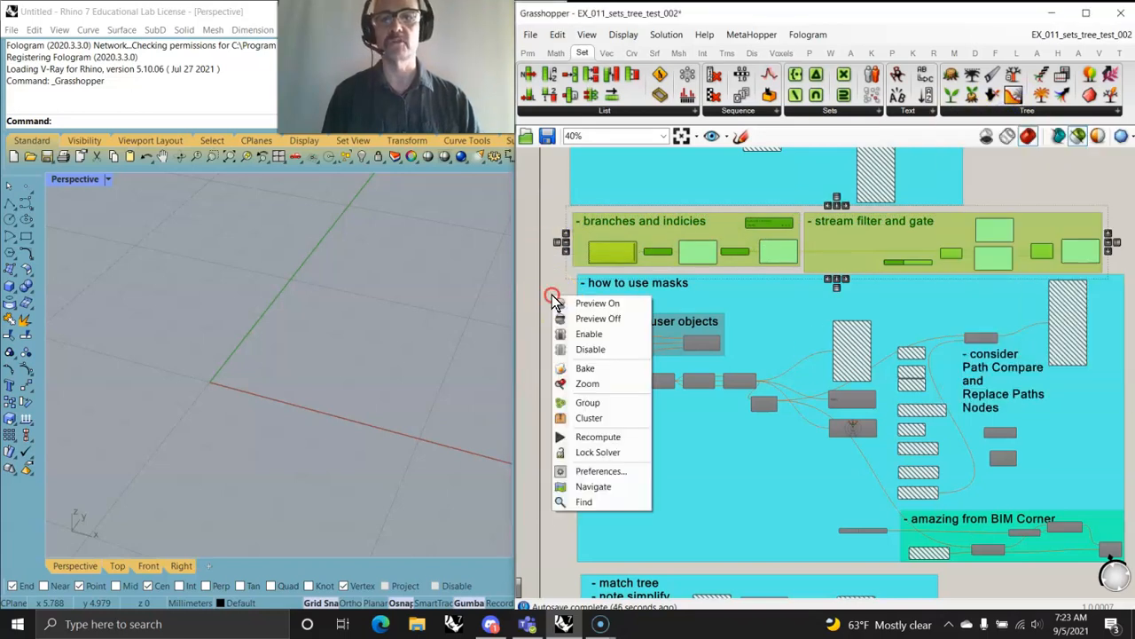
{"action": "left_click", "coordinate": [591, 350]}
Step: Enable all components in the "how to use masks" group and bring its cone geometry into view
{"action": "scroll", "coordinate": [679, 335], "scroll_direction": "down", "scroll_amount": 4}
{"action": "left_click_drag", "start_coordinate": [908, 381], "coordinate": [587, 240]}
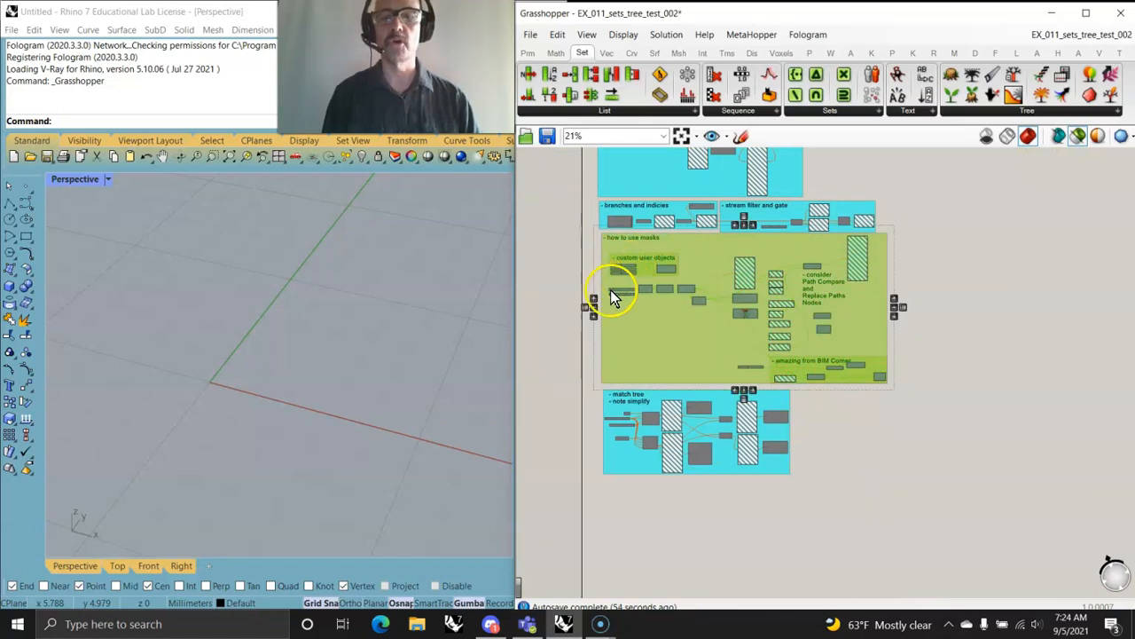
{"action": "right_click", "coordinate": [557, 361]}
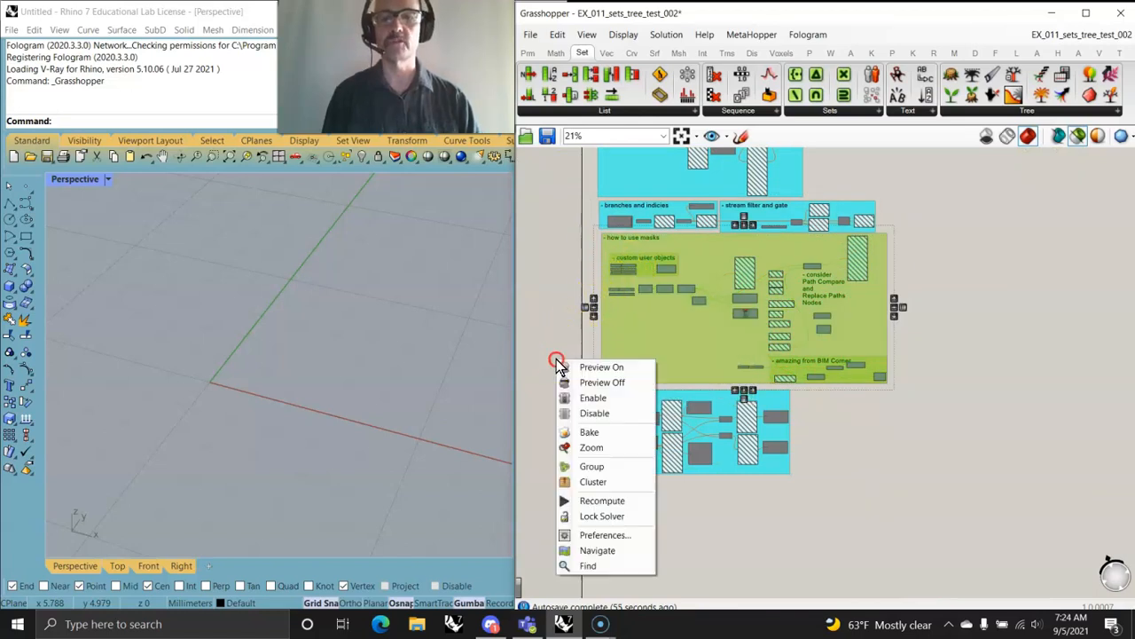
{"action": "left_click", "coordinate": [593, 398]}
{"action": "right_click_drag", "start_coordinate": [445, 383], "coordinate": [399, 373]}
{"action": "scroll", "coordinate": [398, 373], "scroll_direction": "down", "scroll_amount": 5}
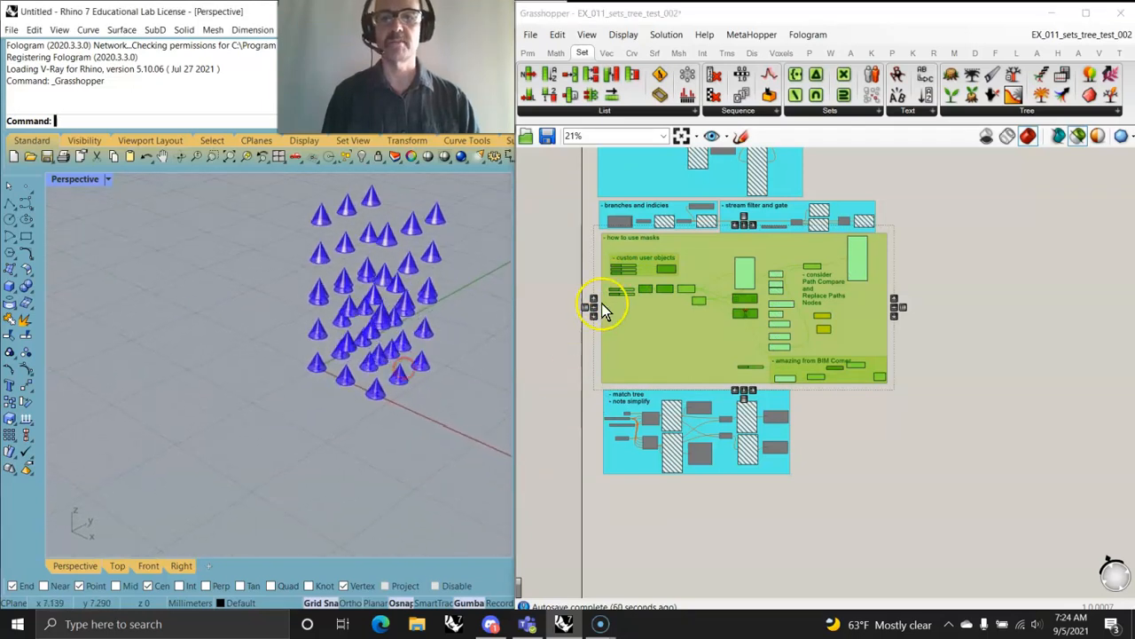
Step: Ungroup the outer "how to use masks" group, keeping its inner groups
{"action": "scroll", "coordinate": [592, 300], "scroll_direction": "up", "scroll_amount": 5}
{"action": "right_click", "coordinate": [685, 400]}
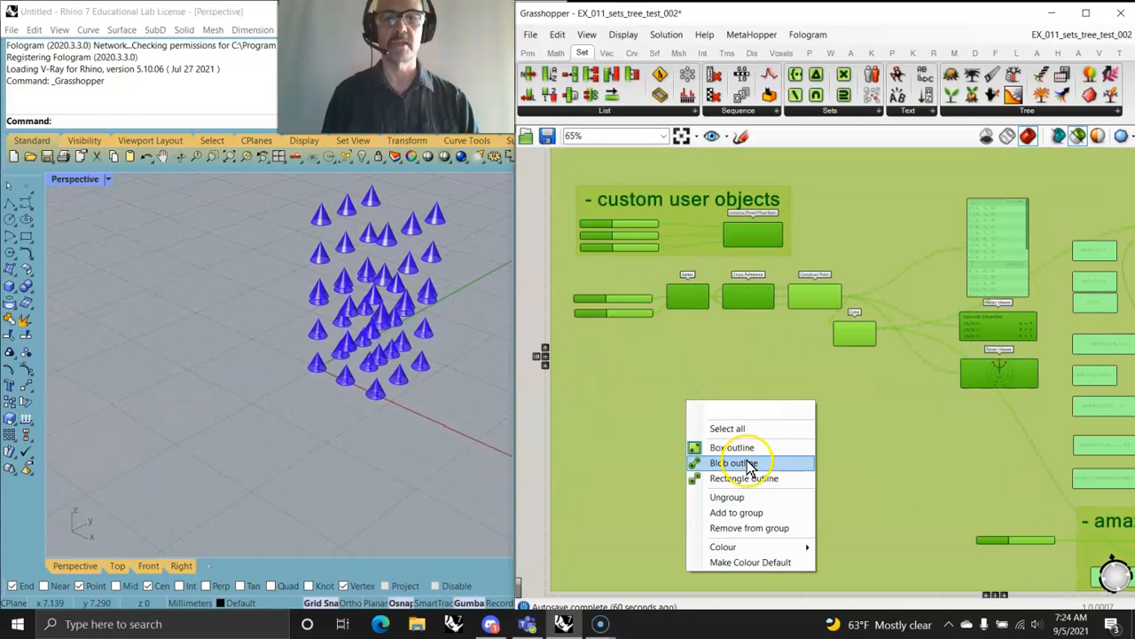
{"action": "left_click", "coordinate": [728, 497]}
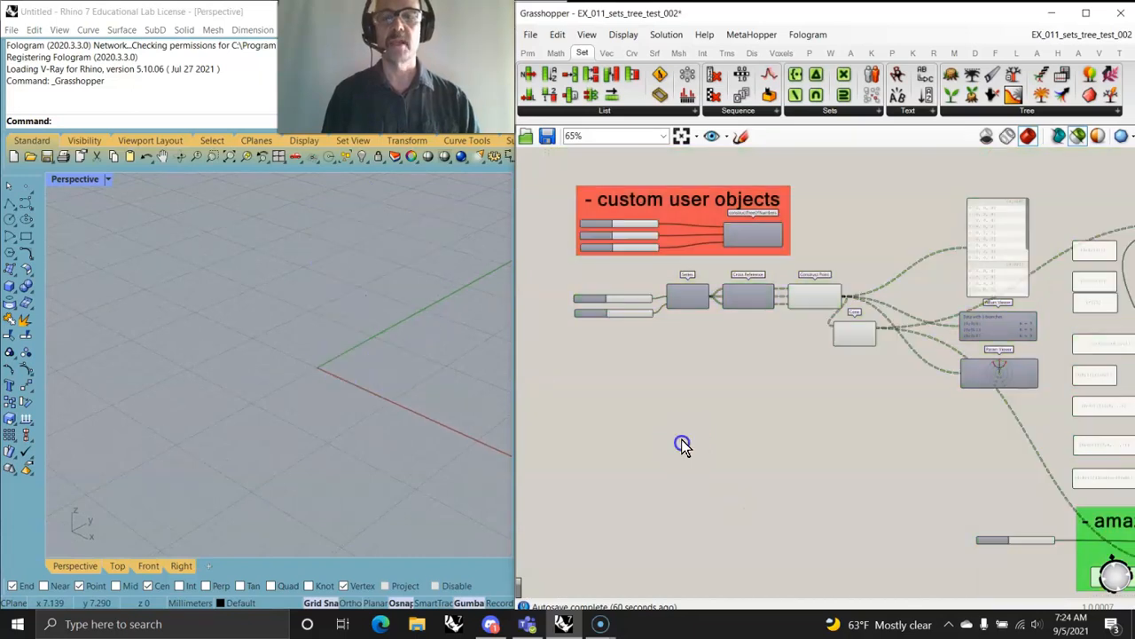
Step: Open the constructTreeOfNumbers C# script and read through its using directives and RunScript code
{"action": "right_click_drag", "start_coordinate": [693, 243], "coordinate": [832, 306]}
{"action": "scroll", "coordinate": [756, 336], "scroll_direction": "up", "scroll_amount": 5}
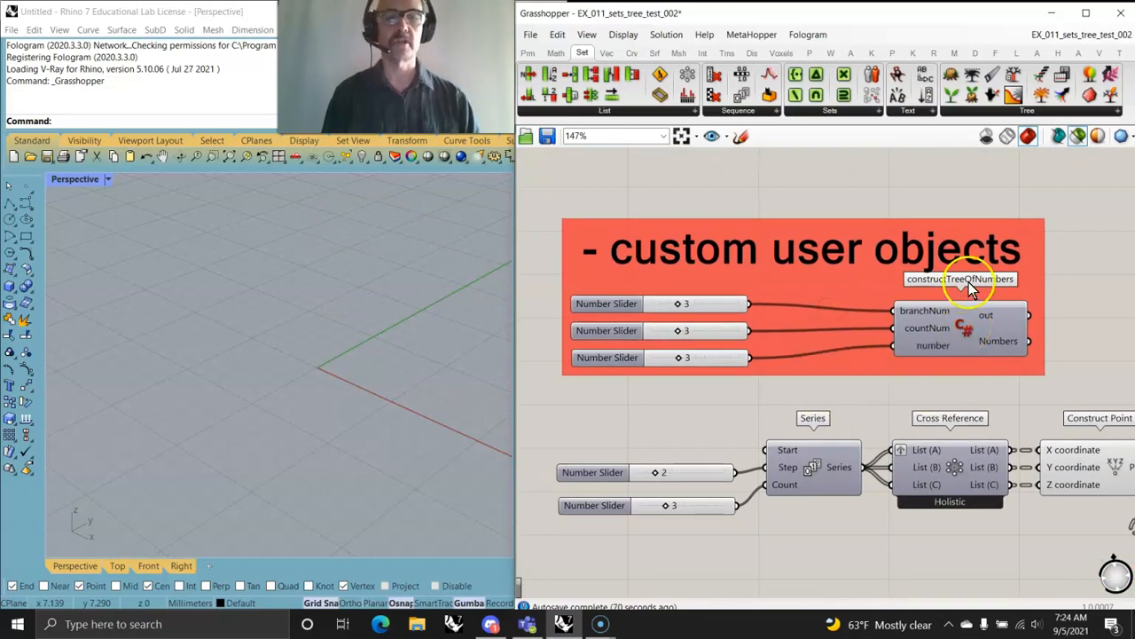
{"action": "left_click", "coordinate": [965, 330]}
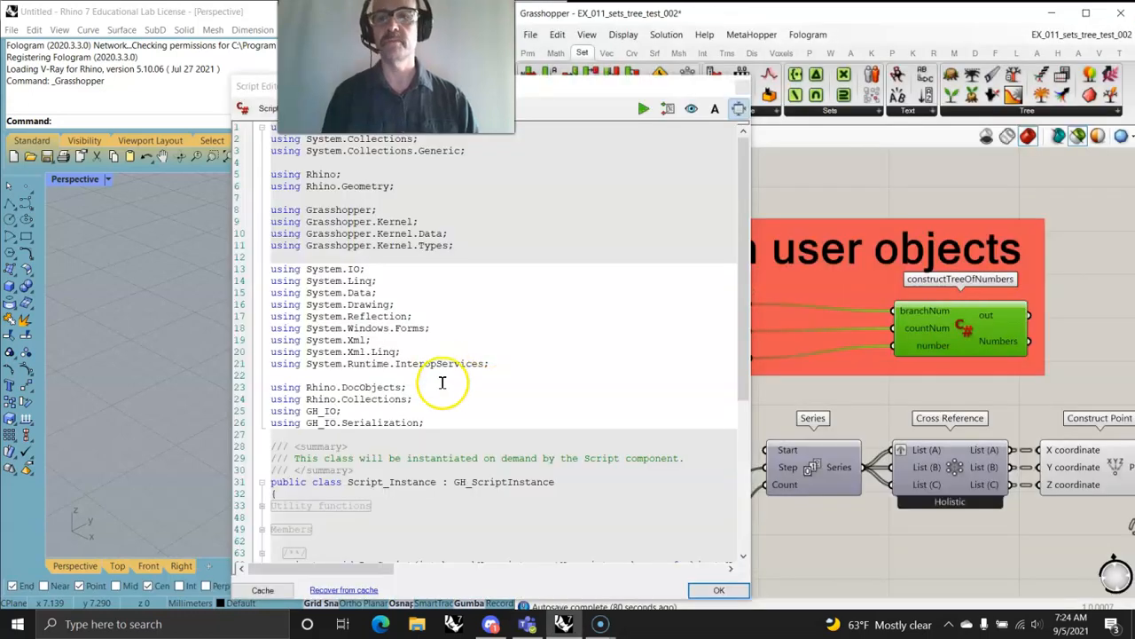
{"action": "scroll", "coordinate": [433, 392], "scroll_direction": "down", "scroll_amount": 5}
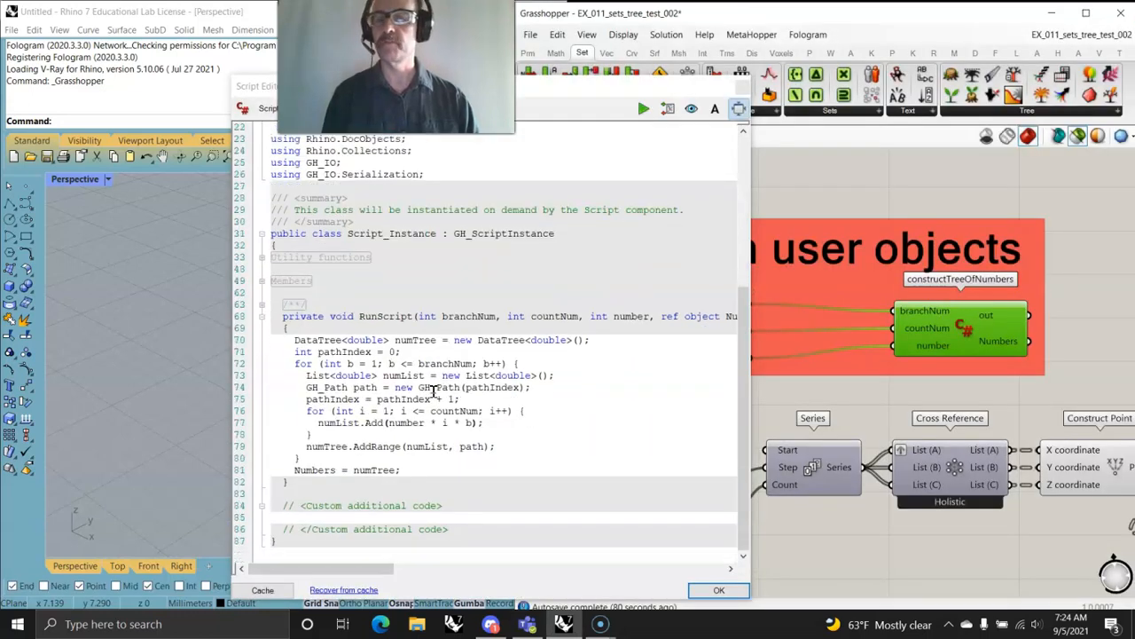
{"action": "scroll", "coordinate": [374, 256], "scroll_direction": "up", "scroll_amount": 7}
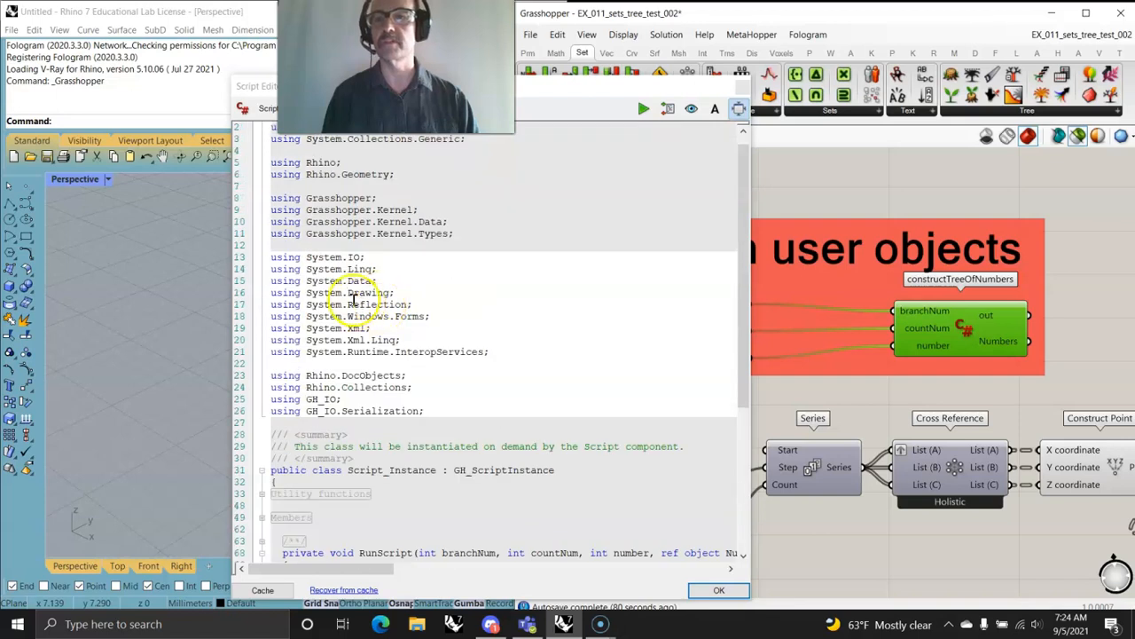
{"action": "scroll", "coordinate": [266, 138], "scroll_direction": "down", "scroll_amount": 8}
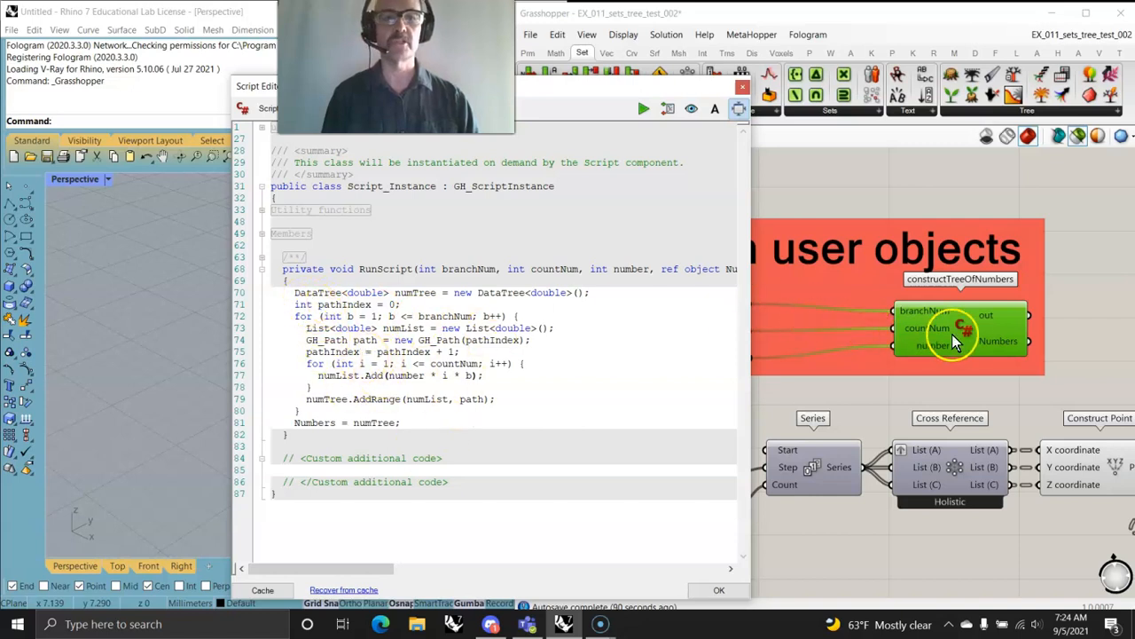
Step: Add a Panel beside the constructTreeOfNumbers component and connect the Numbers output to it
{"action": "right_click_drag", "start_coordinate": [924, 370], "coordinate": [838, 334]}
{"action": "left_click", "coordinate": [529, 54]}
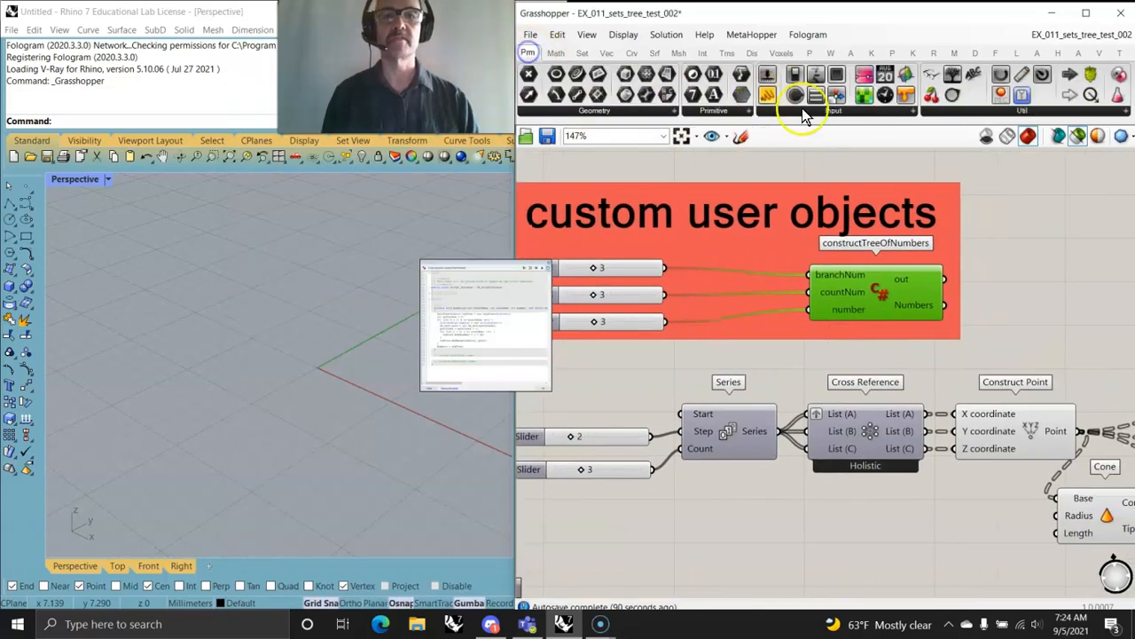
{"action": "left_click_drag", "start_coordinate": [767, 96], "coordinate": [1029, 272]}
{"action": "left_click_drag", "start_coordinate": [944, 305], "coordinate": [1060, 306]}
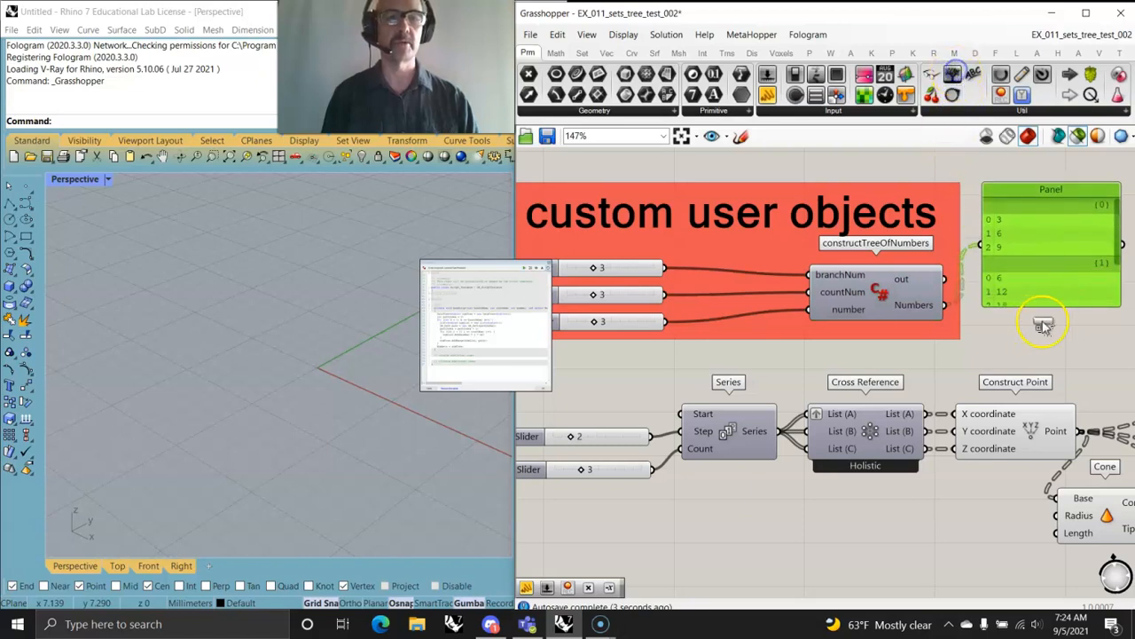
Step: Add a Param Viewer fed by the Numbers output, switch it to the tree diagram, and place it below the Panel
{"action": "left_click", "coordinate": [944, 304]}
{"action": "left_click_drag", "start_coordinate": [944, 304], "coordinate": [963, 327]}
{"action": "left_click", "coordinate": [1011, 302]}
{"action": "right_click_drag", "start_coordinate": [1068, 321], "coordinate": [1000, 302]}
{"action": "double_click", "coordinate": [980, 295]}
{"action": "left_click_drag", "start_coordinate": [981, 296], "coordinate": [987, 322]}
Step: Bring back the constructTreeOfNumbers script editor and move it clear of the canvas to review the RunScript code
{"action": "right_click_drag", "start_coordinate": [732, 315], "coordinate": [881, 317]}
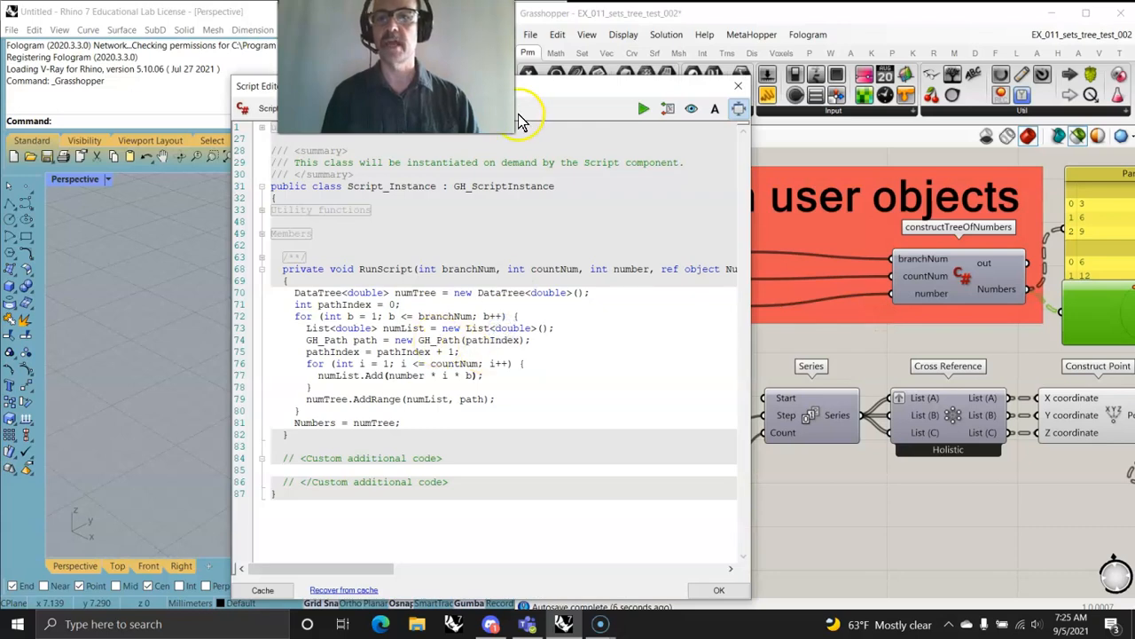
{"action": "left_click_drag", "start_coordinate": [555, 81], "coordinate": [337, 19]}
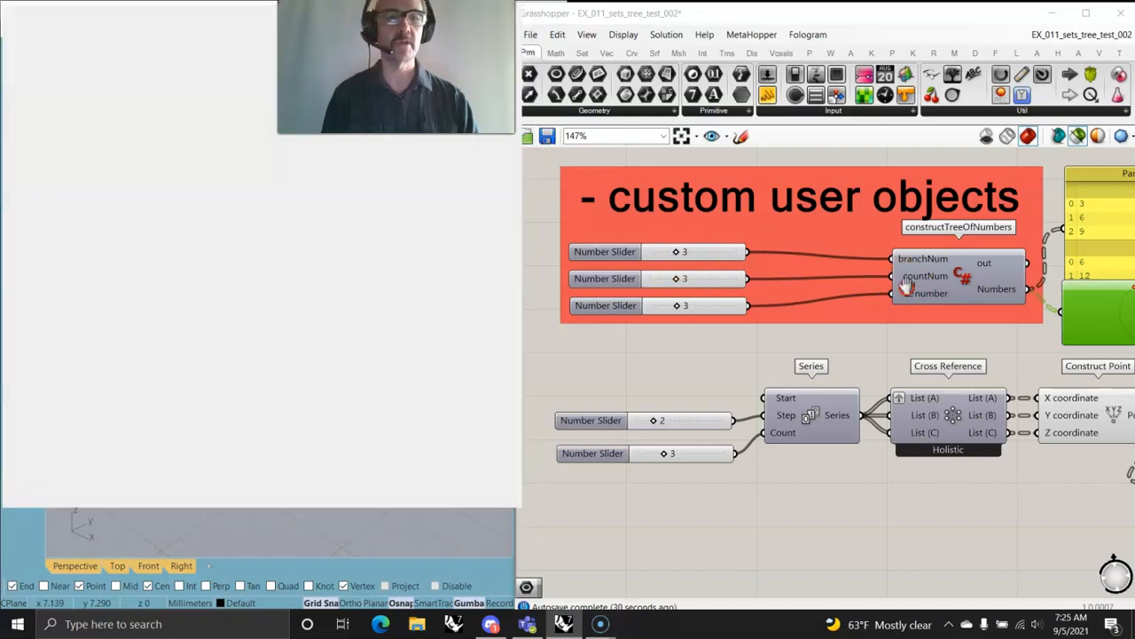
Step: Raise the branchNum slider to 4 and return it to 3 to compare the branches in the tree diagram
{"action": "right_click_drag", "start_coordinate": [904, 284], "coordinate": [829, 281]}
{"action": "left_click_drag", "start_coordinate": [599, 248], "coordinate": [603, 278]}
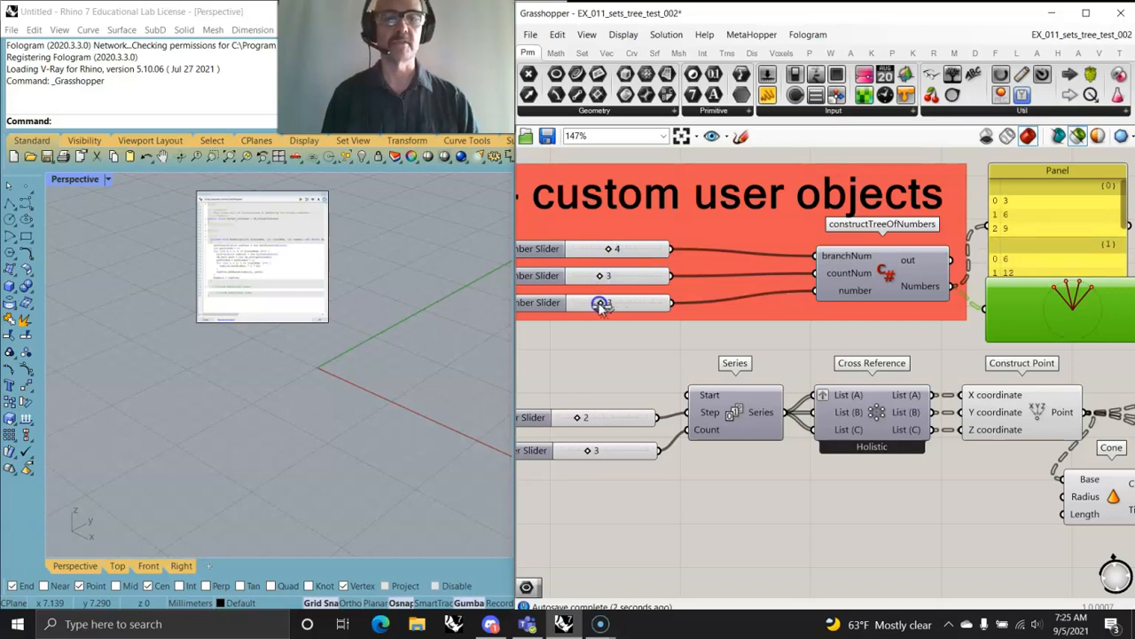
{"action": "mouse_move", "coordinate": [609, 249]}
{"action": "left_mouse_down"}
{"action": "mouse_move", "coordinate": [583, 251]}
{"action": "mouse_move", "coordinate": [606, 254]}
{"action": "left_mouse_up"}
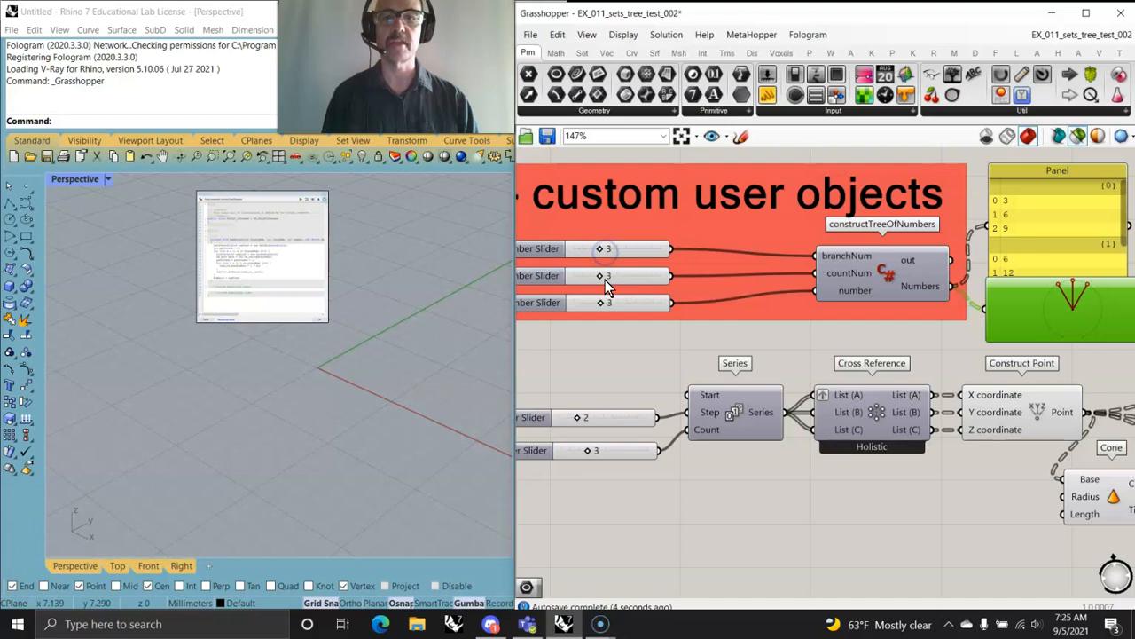
Step: Add the Numbers Panel and Param Viewer to the custom user objects group and arrange them beside constructTreeOfNumbers
{"action": "right_click_drag", "start_coordinate": [861, 317], "coordinate": [767, 247]}
{"action": "left_click_drag", "start_coordinate": [930, 244], "coordinate": [887, 185]}
{"action": "scroll", "coordinate": [780, 291], "scroll_direction": "down", "scroll_amount": 3}
{"action": "left_click", "coordinate": [994, 221]}
{"action": "right_click", "coordinate": [759, 199]}
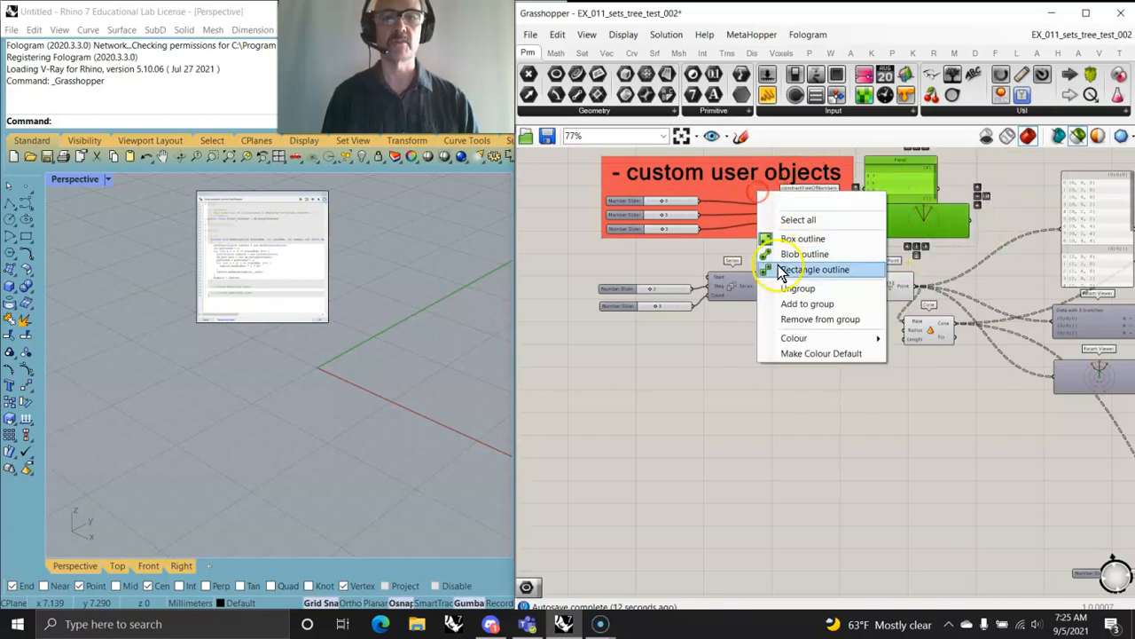
{"action": "left_click", "coordinate": [794, 304]}
{"action": "left_click", "coordinate": [651, 329]}
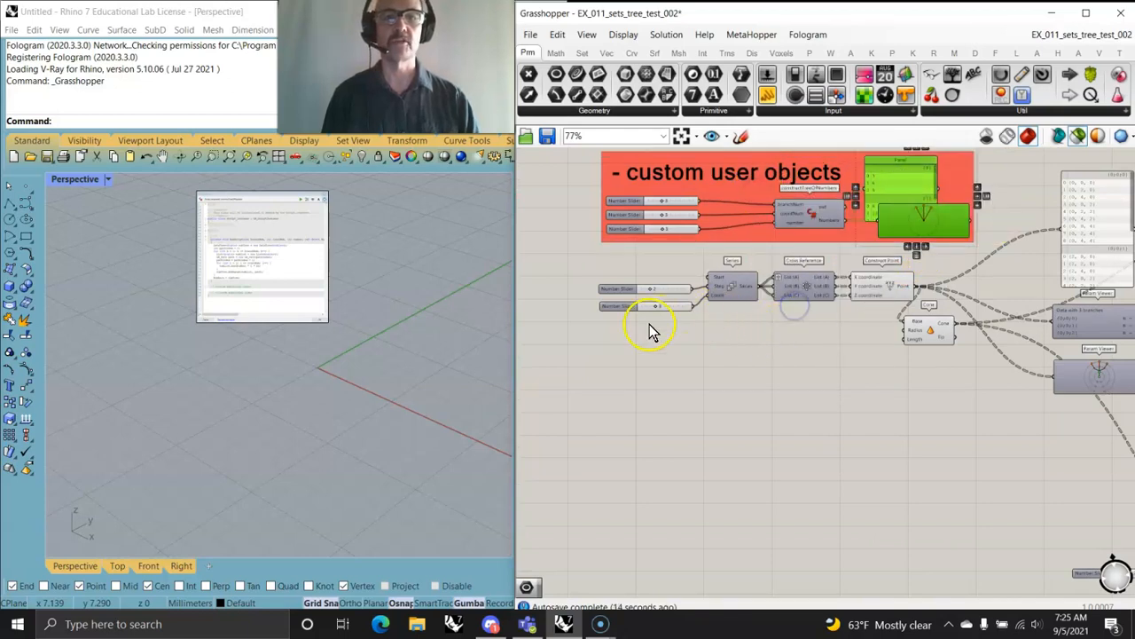
{"action": "right_click_drag", "start_coordinate": [817, 404], "coordinate": [678, 435]}
{"action": "left_click_drag", "start_coordinate": [758, 235], "coordinate": [779, 197]}
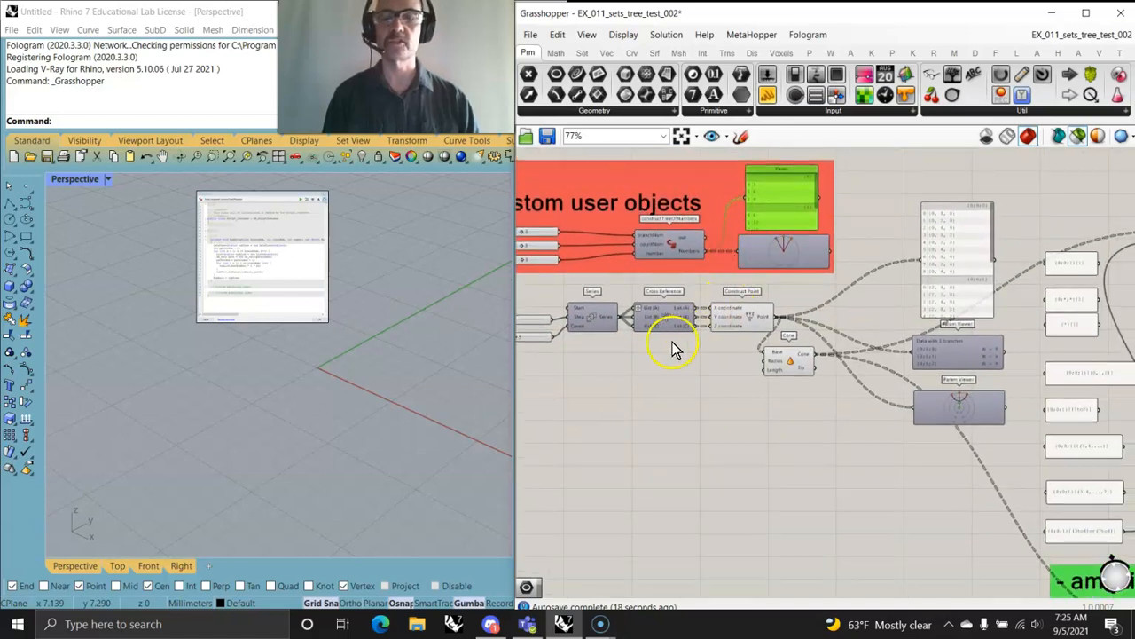
Step: Close the constructTreeOfNumbers script editor and return to the Series, Cross Reference and Construct Point section of the definition
{"action": "left_click", "coordinate": [287, 271]}
{"action": "left_click", "coordinate": [519, 18]}
{"action": "right_click_drag", "start_coordinate": [637, 393], "coordinate": [774, 354]}
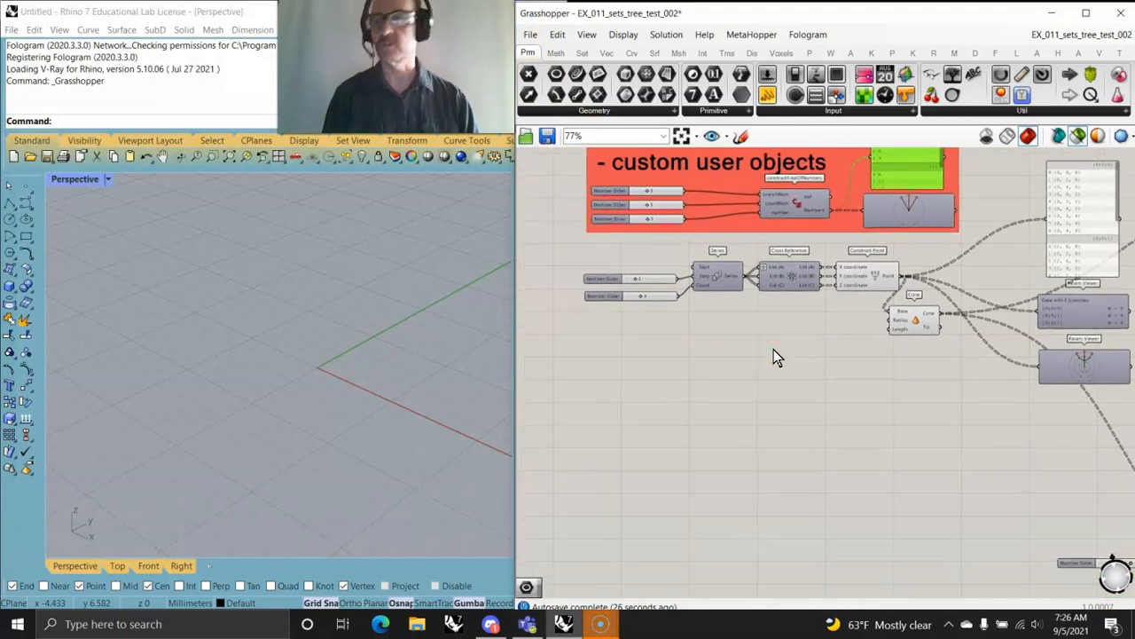
{"action": "left_click", "coordinate": [771, 361]}
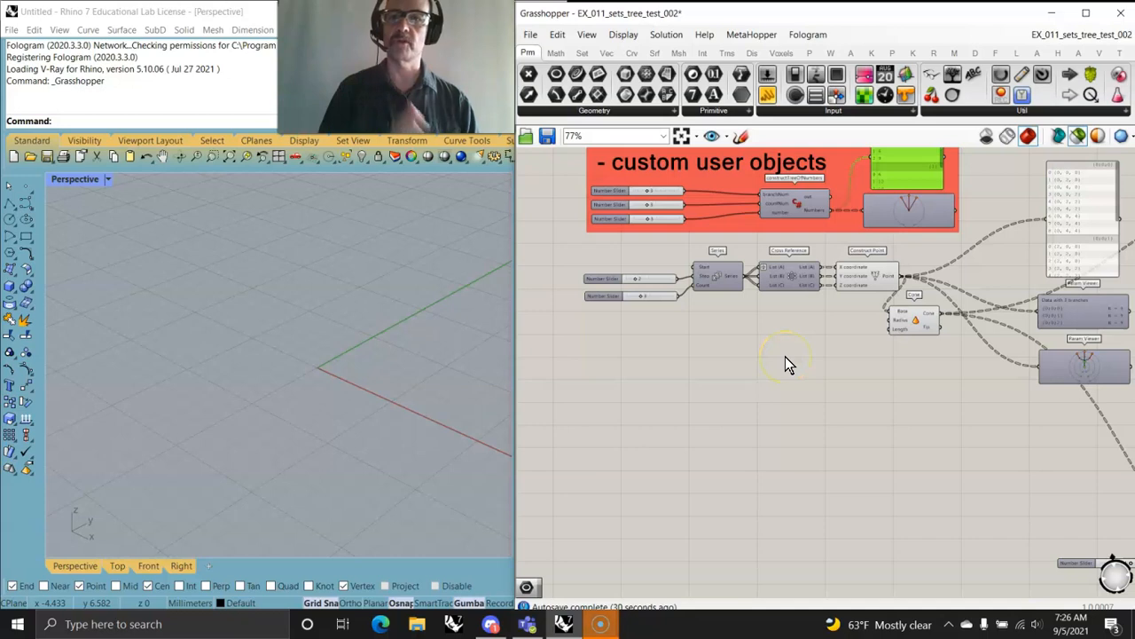
{"action": "left_click", "coordinate": [918, 439]}
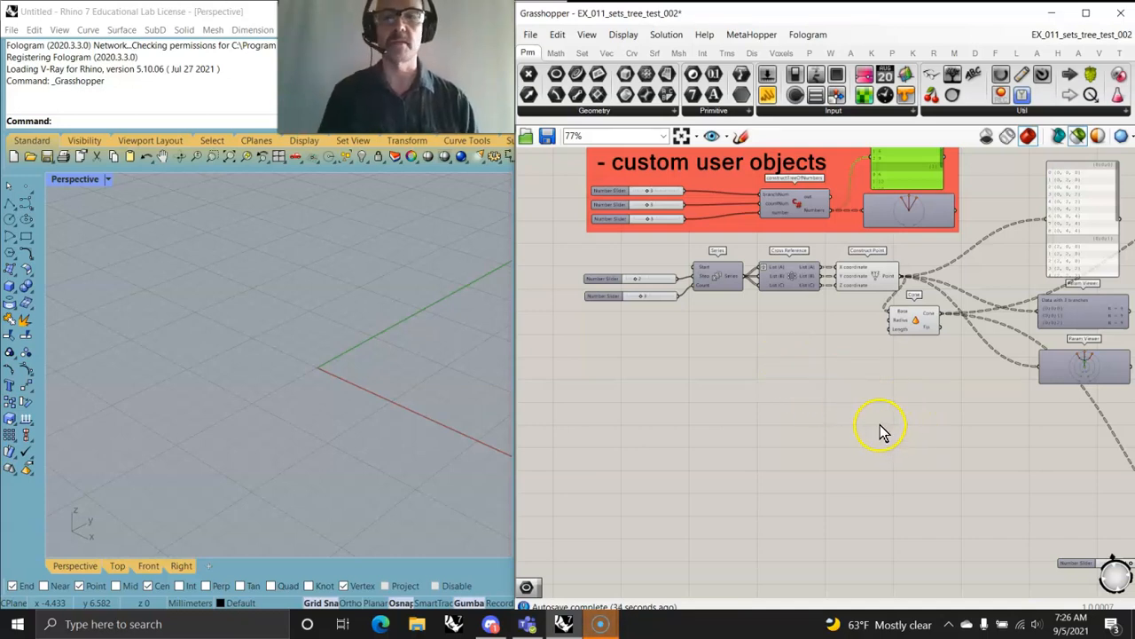
Step: Select Construct Point and Cone in turn to preview the point grid and the cones in the Rhino viewport
{"action": "right_click_drag", "start_coordinate": [877, 387], "coordinate": [826, 325]}
{"action": "scroll", "coordinate": [704, 254], "scroll_direction": "up", "scroll_amount": 4}
{"action": "right_click_drag", "start_coordinate": [763, 306], "coordinate": [865, 361]}
{"action": "left_click", "coordinate": [1077, 287]}
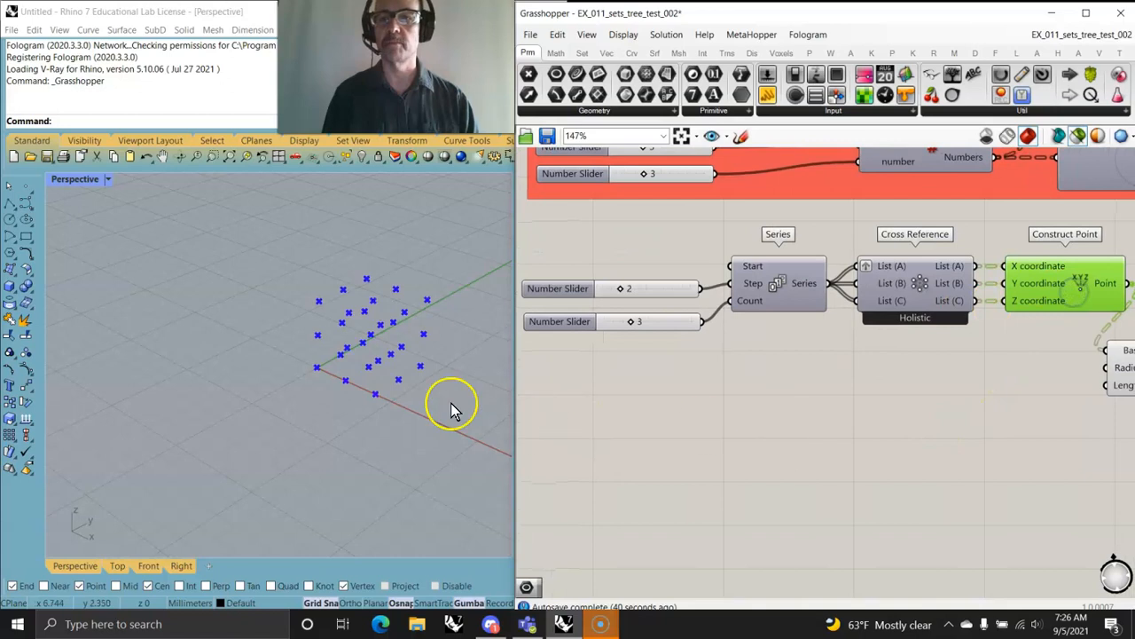
{"action": "right_click_drag", "start_coordinate": [441, 373], "coordinate": [406, 371]}
{"action": "right_click_drag", "start_coordinate": [903, 387], "coordinate": [653, 333]}
{"action": "left_click_drag", "start_coordinate": [888, 330], "coordinate": [912, 354]}
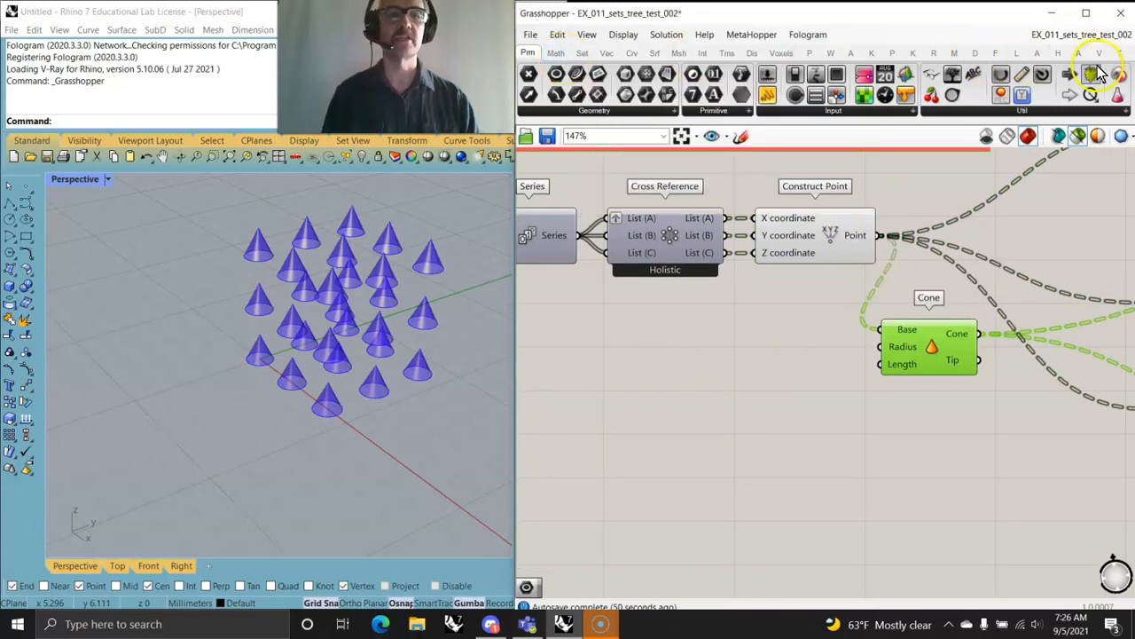
{"action": "left_click", "coordinate": [1024, 113]}
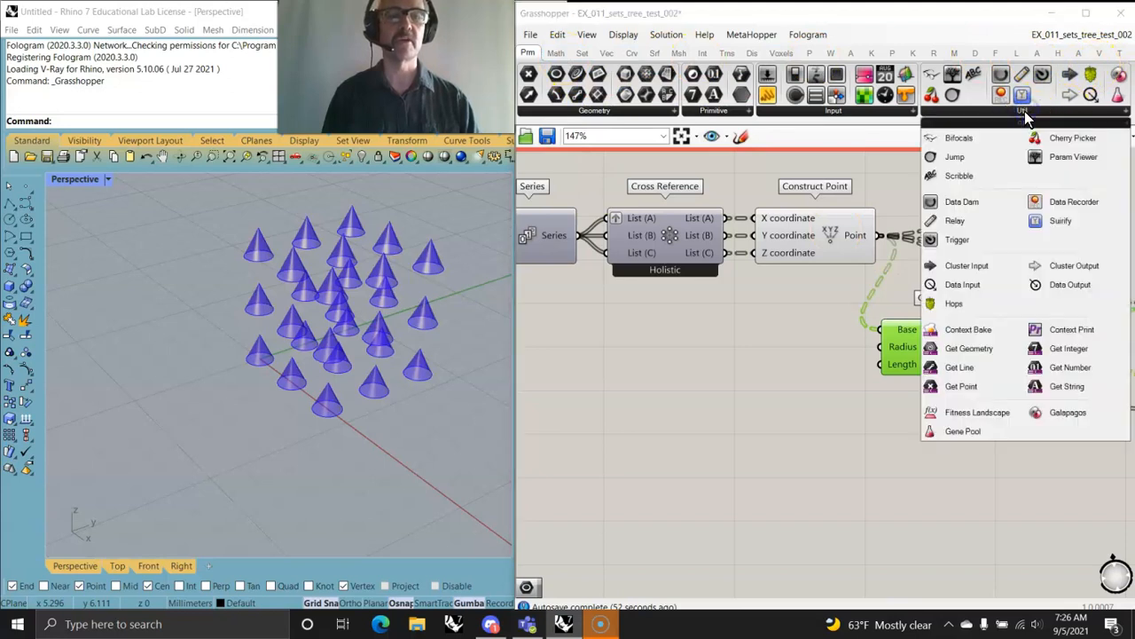
{"action": "left_click", "coordinate": [824, 382]}
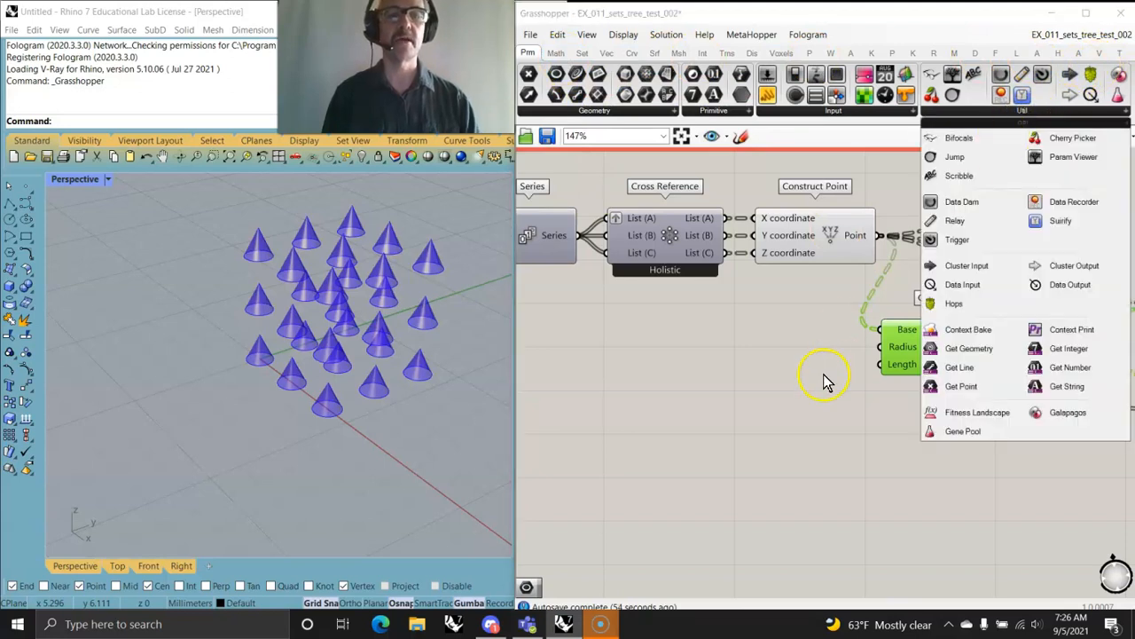
{"action": "left_click", "coordinate": [942, 379]}
Step: Reposition the Cone component between Construct Point and the two Param Viewers
{"action": "right_click_drag", "start_coordinate": [991, 395], "coordinate": [639, 386]}
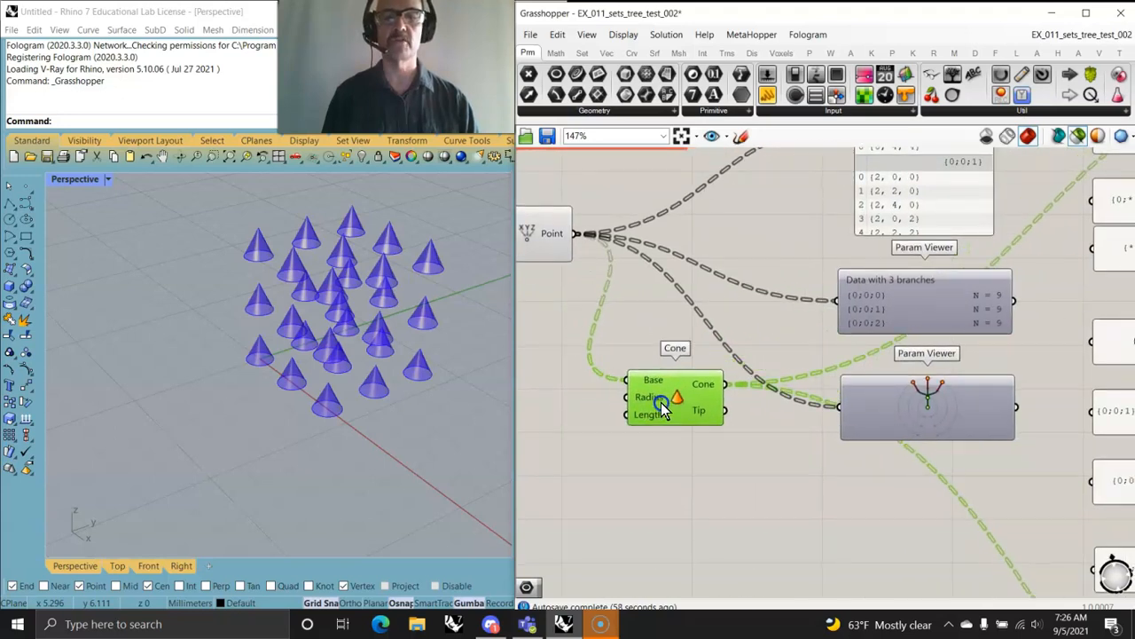
{"action": "right_click_drag", "start_coordinate": [778, 388], "coordinate": [707, 416]}
{"action": "left_click_drag", "start_coordinate": [600, 440], "coordinate": [661, 315]}
{"action": "right_click_drag", "start_coordinate": [661, 315], "coordinate": [753, 393]}
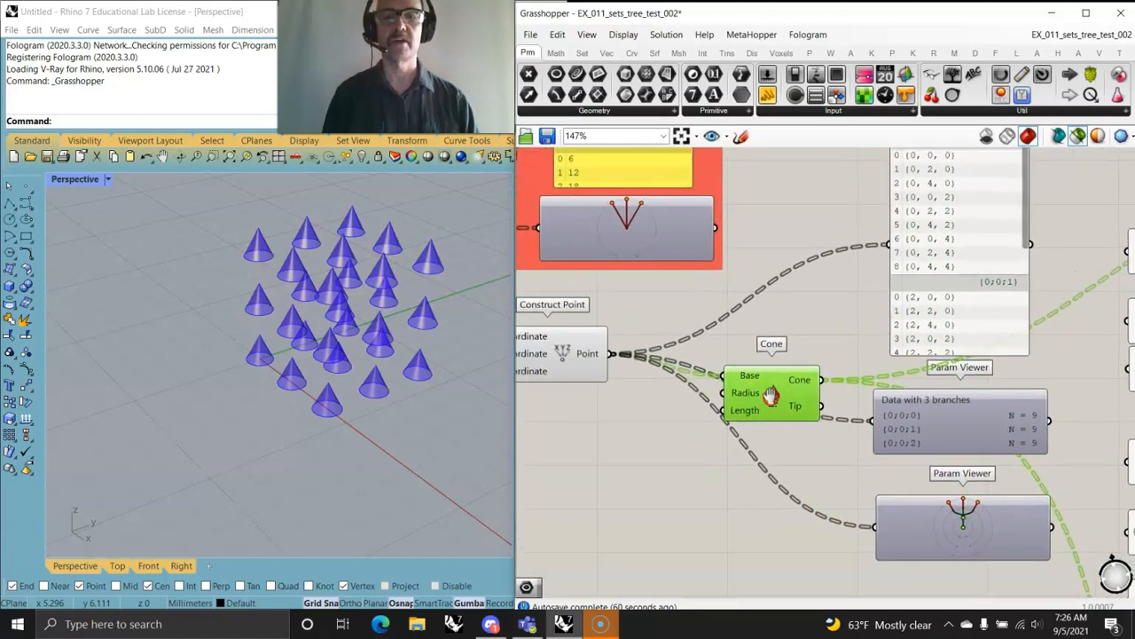
{"action": "left_click_drag", "start_coordinate": [755, 388], "coordinate": [665, 449]}
Step: Examine the Param Viewers, the mask panels, Split Tree, and the Path Compare and Replace Paths components
{"action": "right_click_drag", "start_coordinate": [855, 353], "coordinate": [833, 273]}
{"action": "right_click_drag", "start_coordinate": [869, 393], "coordinate": [795, 286]}
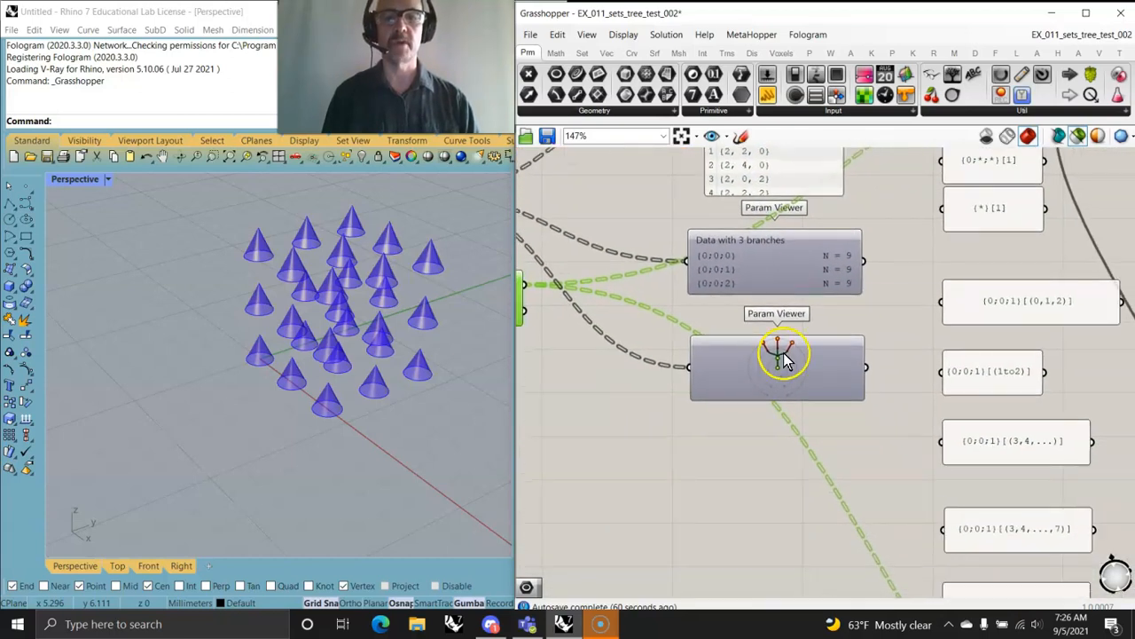
{"action": "right_click_drag", "start_coordinate": [834, 329], "coordinate": [781, 474]}
{"action": "right_click_drag", "start_coordinate": [956, 347], "coordinate": [770, 346]}
{"action": "scroll", "coordinate": [719, 417], "scroll_direction": "down", "scroll_amount": 2}
{"action": "scroll", "coordinate": [792, 387], "scroll_direction": "down", "scroll_amount": 2}
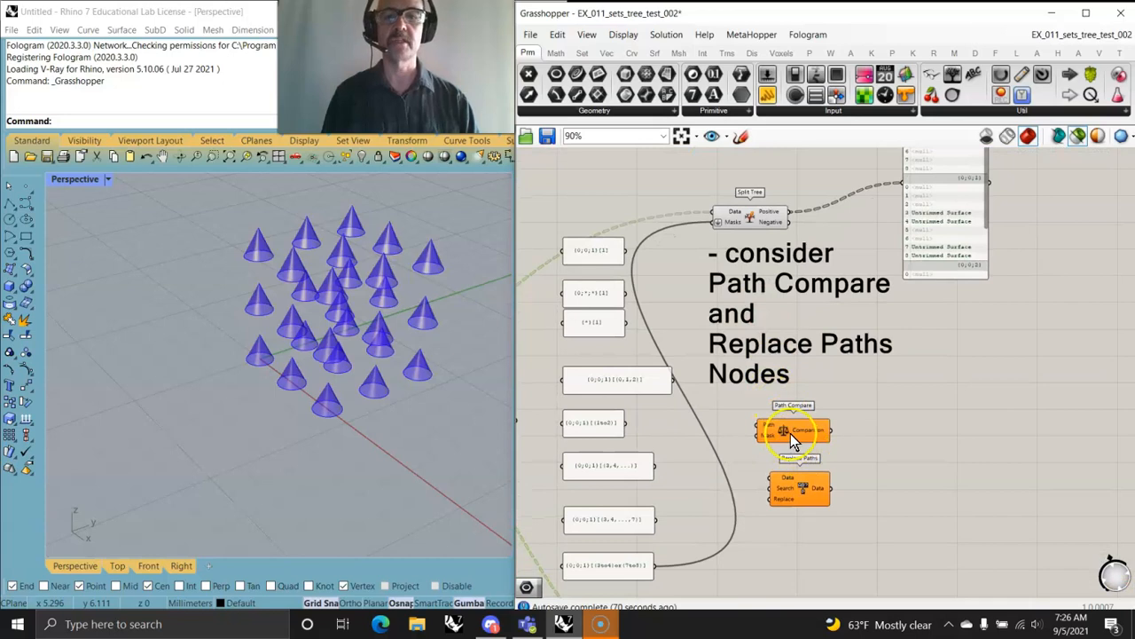
{"action": "scroll", "coordinate": [778, 442], "scroll_direction": "up", "scroll_amount": 3}
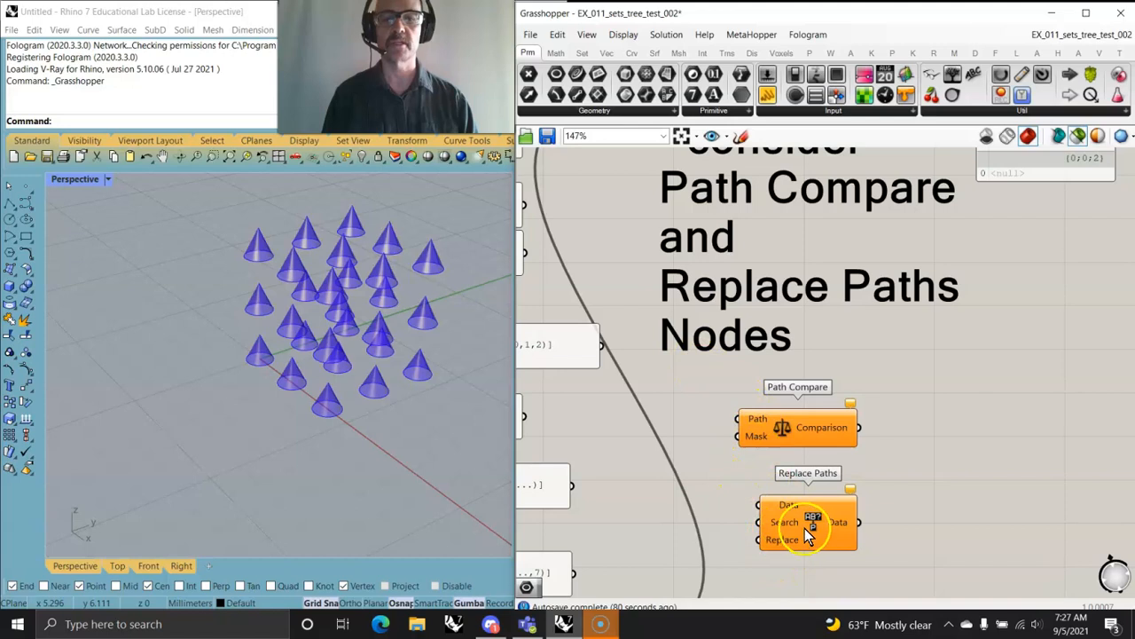
{"action": "scroll", "coordinate": [798, 502], "scroll_direction": "down", "scroll_amount": 1}
{"action": "right_click_drag", "start_coordinate": [729, 437], "coordinate": [896, 494]}
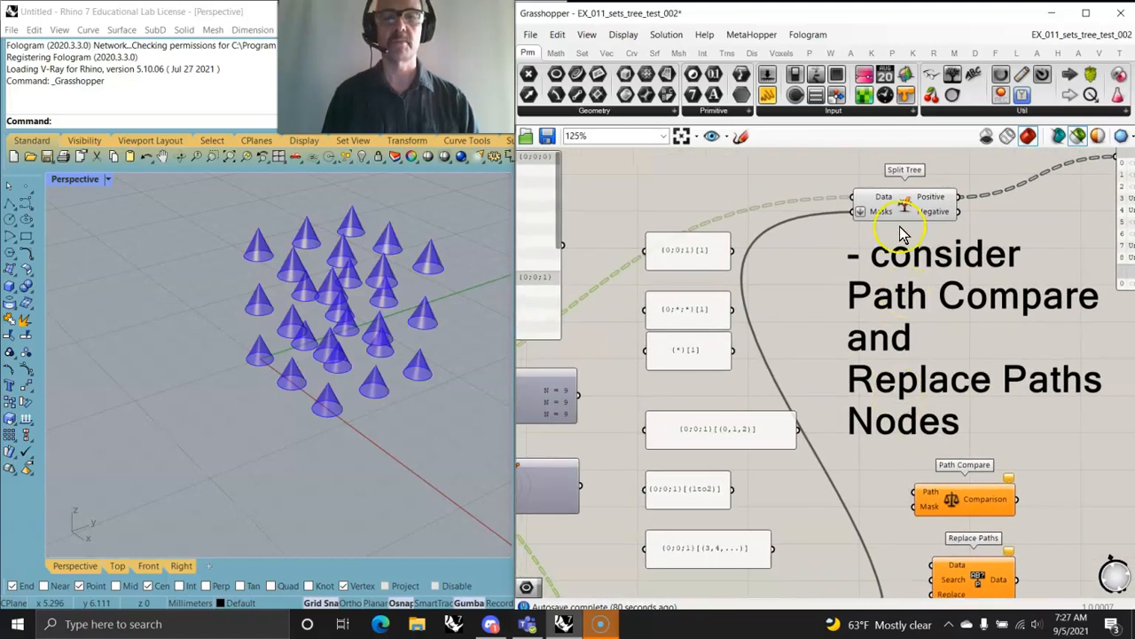
{"action": "right_click_drag", "start_coordinate": [940, 337], "coordinate": [735, 402]}
{"action": "right_click_drag", "start_coordinate": [937, 235], "coordinate": [933, 309]}
{"action": "right_click_drag", "start_coordinate": [929, 369], "coordinate": [881, 346]}
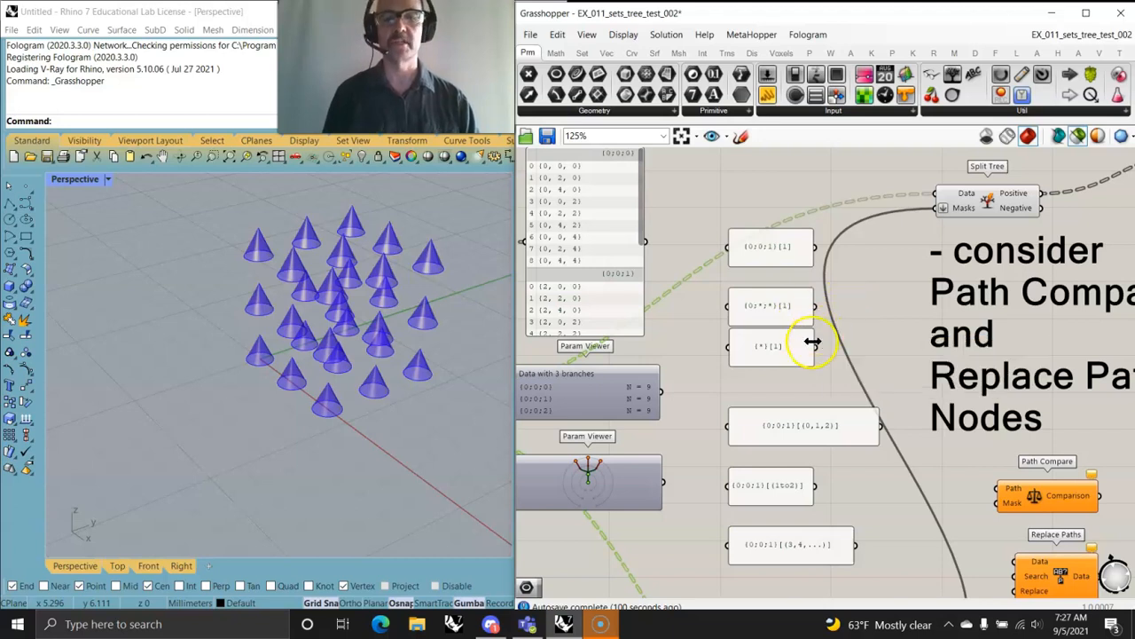
{"action": "scroll", "coordinate": [865, 309], "scroll_direction": "down", "scroll_amount": 4}
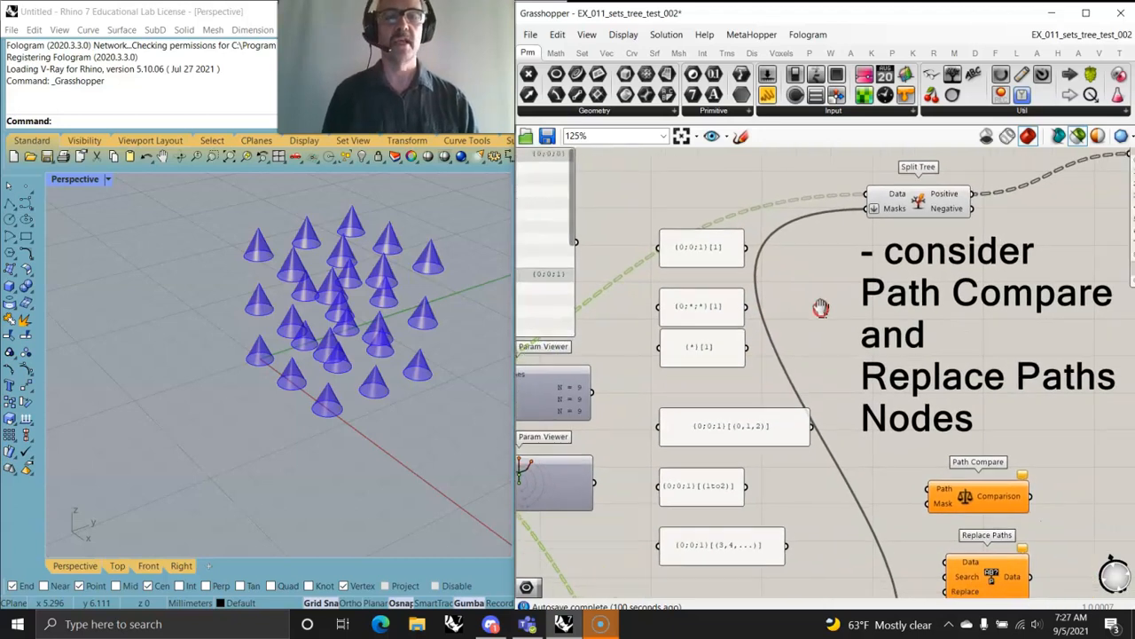
Step: Connect the {0;0;1}[1] mask panel to the Split Tree Masks input and compare the mask with the point branches
{"action": "right_click_drag", "start_coordinate": [794, 372], "coordinate": [819, 509]}
{"action": "scroll", "coordinate": [793, 532], "scroll_direction": "up", "scroll_amount": 2}
{"action": "right_click_drag", "start_coordinate": [798, 351], "coordinate": [843, 305]}
{"action": "scroll", "coordinate": [760, 320], "scroll_direction": "up", "scroll_amount": 3}
{"action": "left_click_drag", "start_coordinate": [781, 293], "coordinate": [990, 243]}
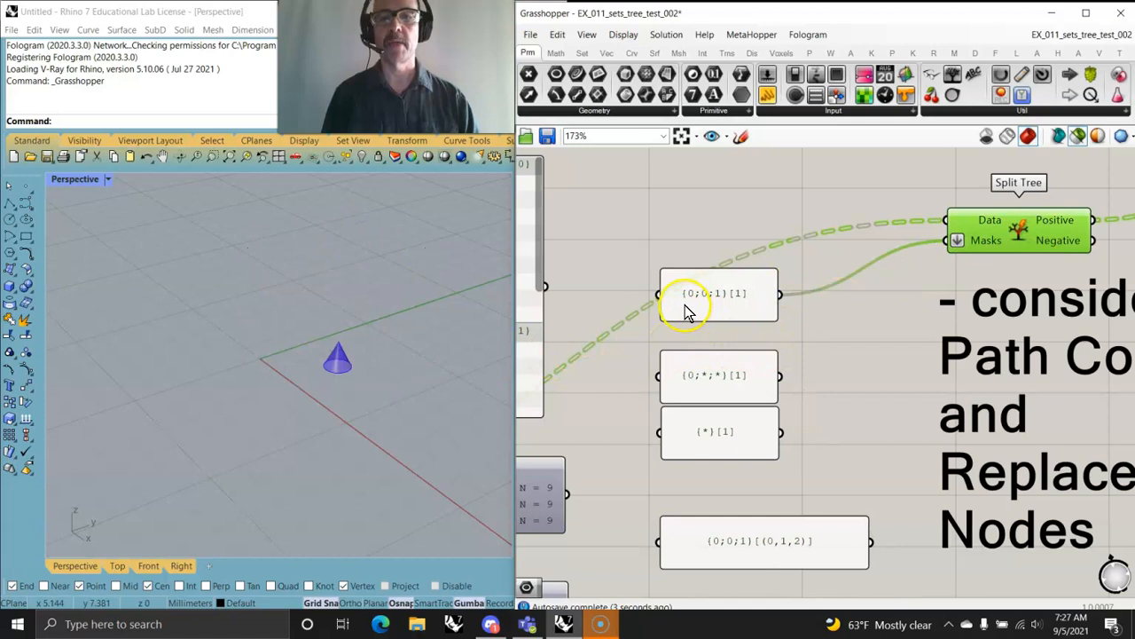
{"action": "right_click_drag", "start_coordinate": [1106, 276], "coordinate": [958, 299]}
{"action": "scroll", "coordinate": [755, 326], "scroll_direction": "down", "scroll_amount": 1}
{"action": "right_click_drag", "start_coordinate": [584, 387], "coordinate": [744, 316]}
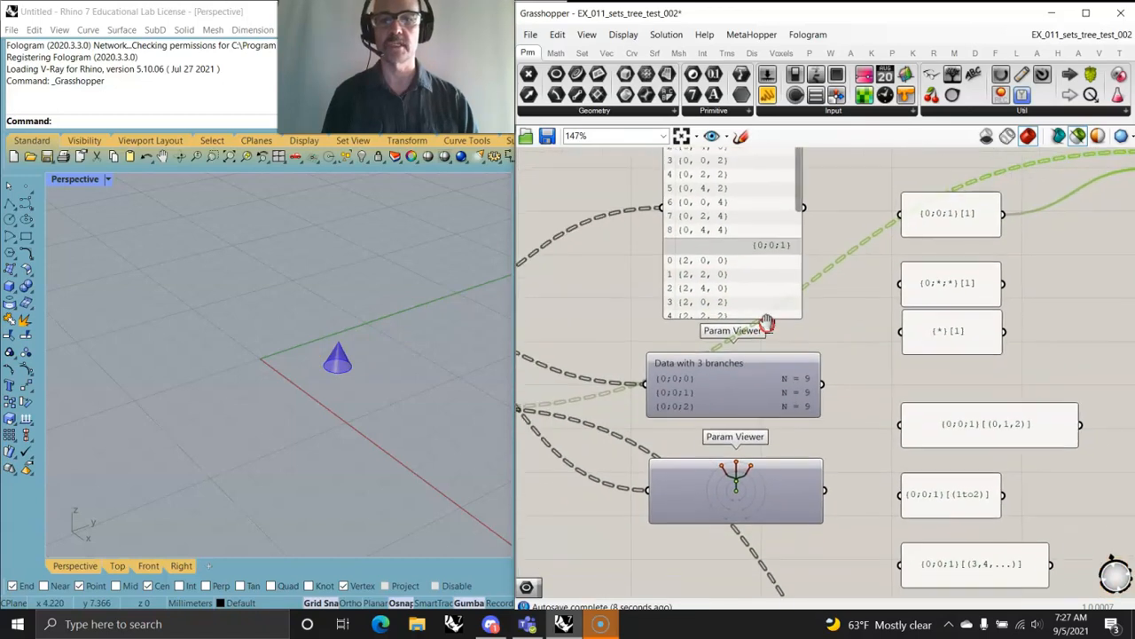
{"action": "right_click_drag", "start_coordinate": [893, 329], "coordinate": [723, 302]}
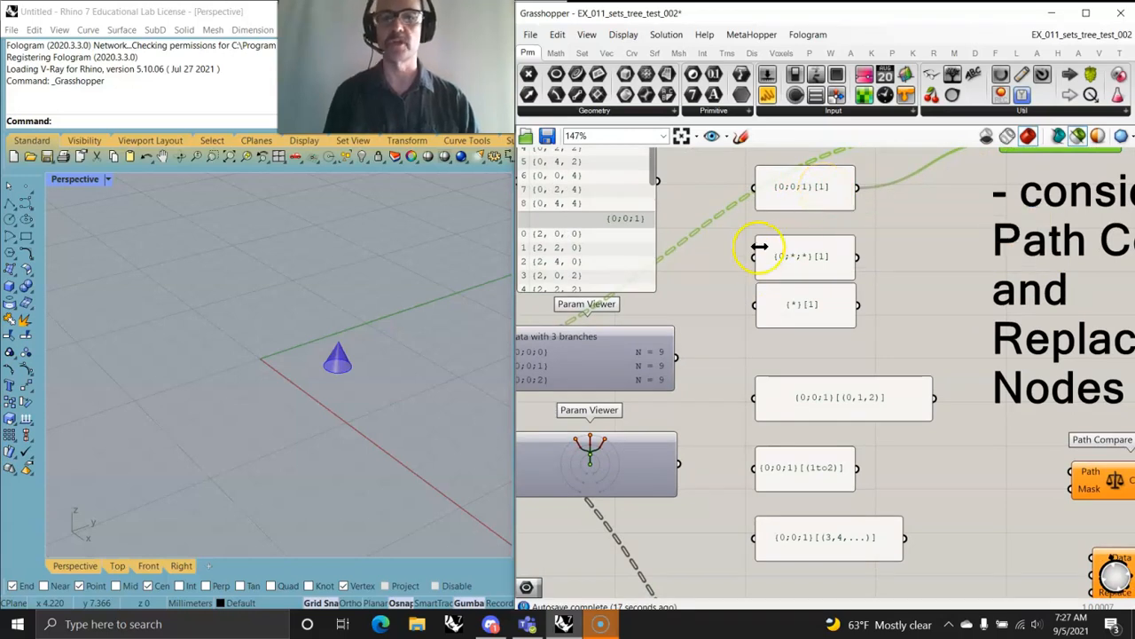
Step: Preview the complete cone set, then connect the {0;*;*}[1] mask panel to the Split Tree Masks input
{"action": "right_click_drag", "start_coordinate": [674, 332], "coordinate": [942, 362]}
{"action": "left_click", "coordinate": [648, 401]}
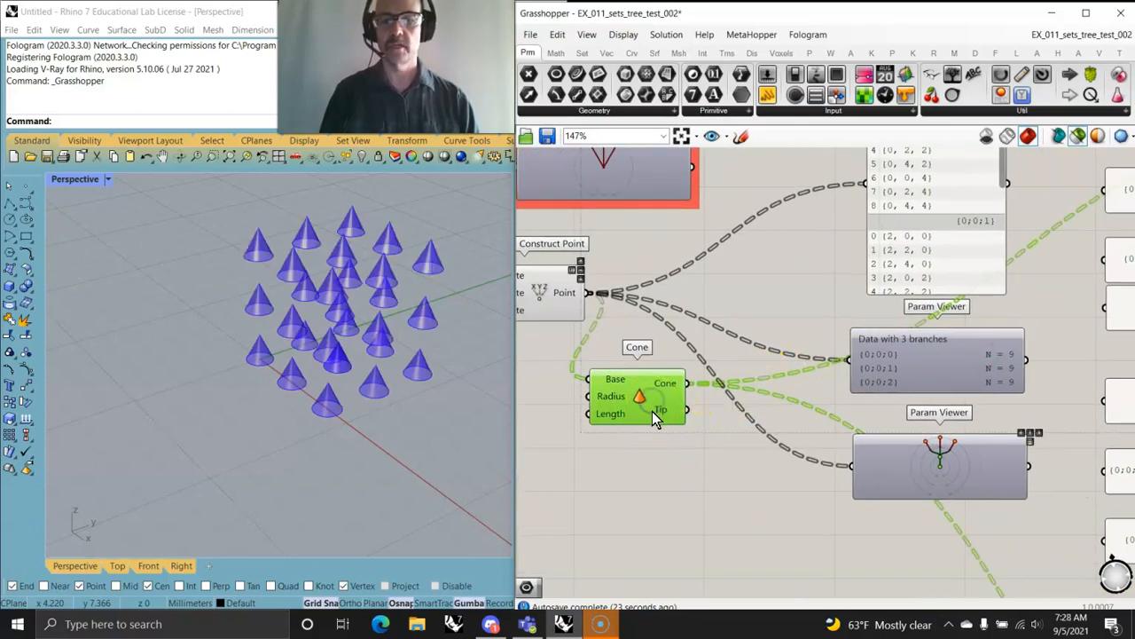
{"action": "left_click", "coordinate": [652, 415]}
{"action": "right_click_drag", "start_coordinate": [760, 482], "coordinate": [681, 456]}
{"action": "left_click_drag", "start_coordinate": [848, 355], "coordinate": [990, 237]}
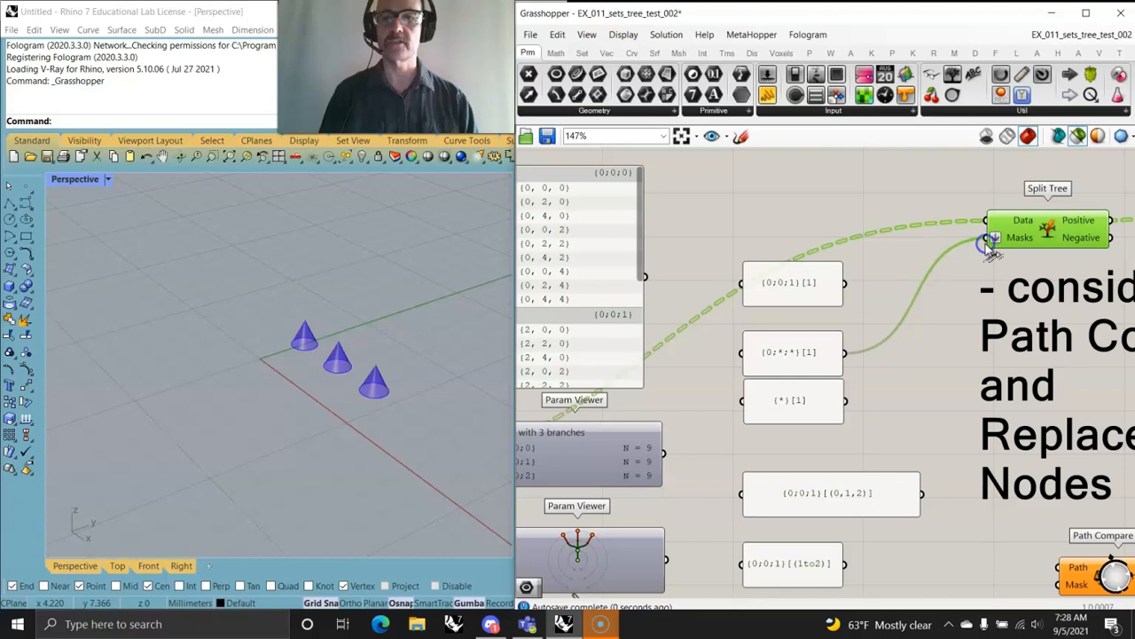
{"action": "left_click", "coordinate": [790, 358]}
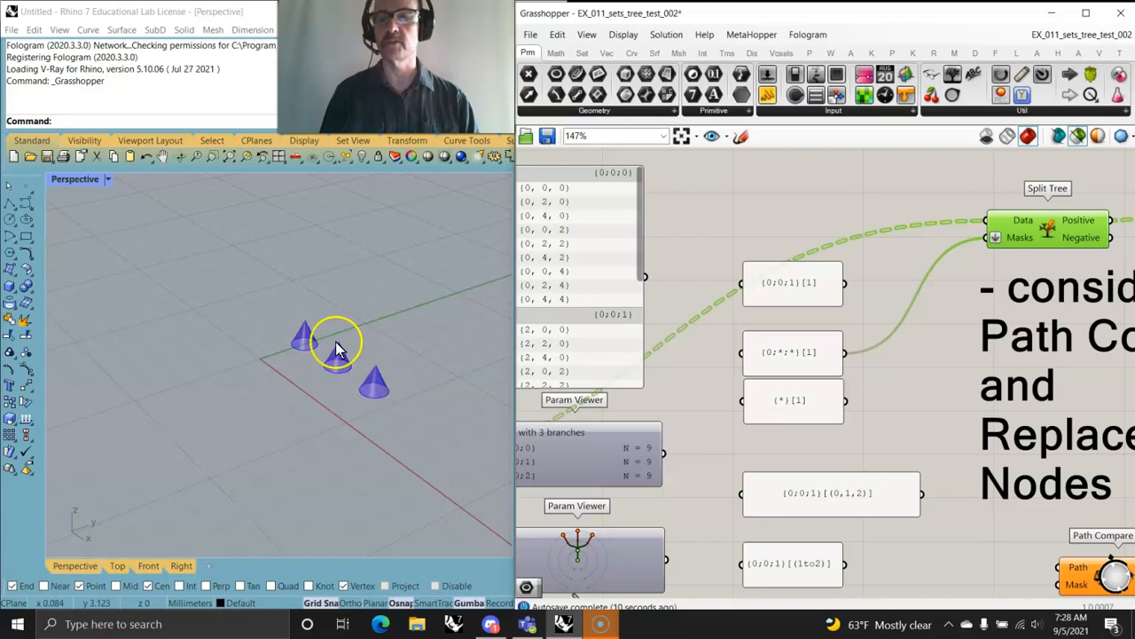
Step: Connect the {*}[1], {0;0;1}[(0,1,2)] and {0;0;1}[(1to2)] panels in turn to the Split Tree Masks input
{"action": "left_click_drag", "start_coordinate": [848, 406], "coordinate": [987, 239]}
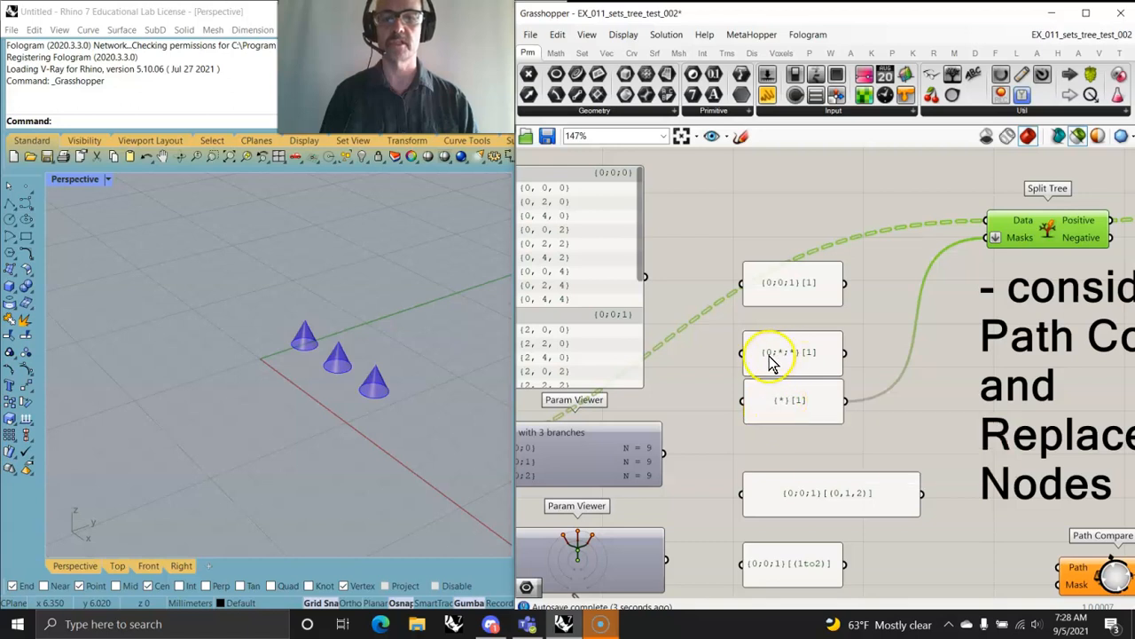
{"action": "right_click_drag", "start_coordinate": [922, 428], "coordinate": [844, 360]}
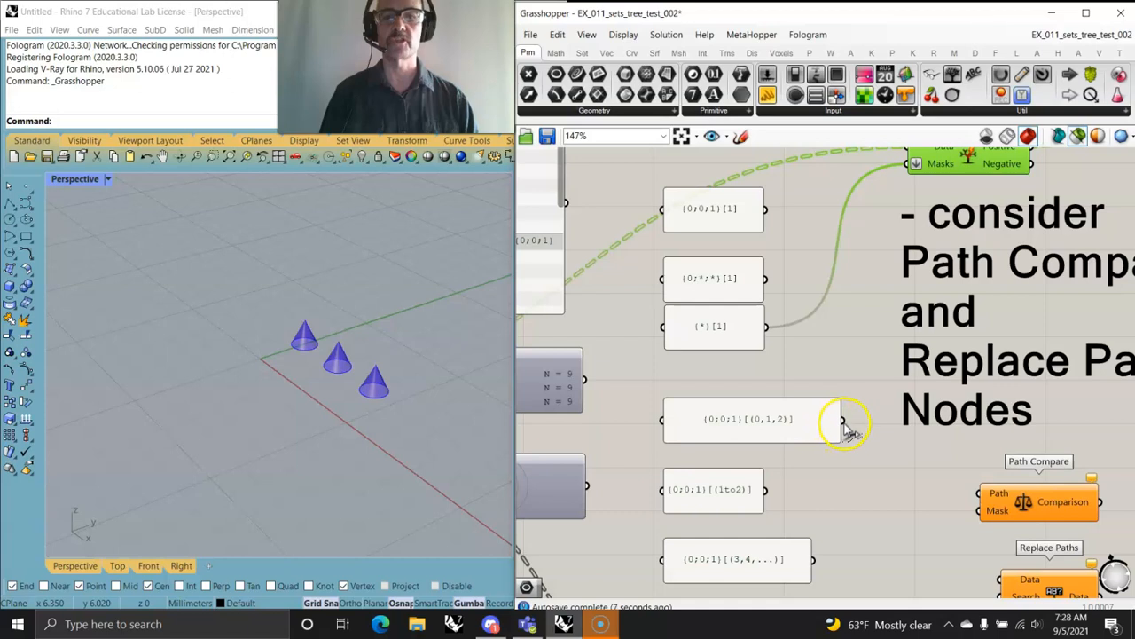
{"action": "right_click_drag", "start_coordinate": [881, 357], "coordinate": [755, 379]}
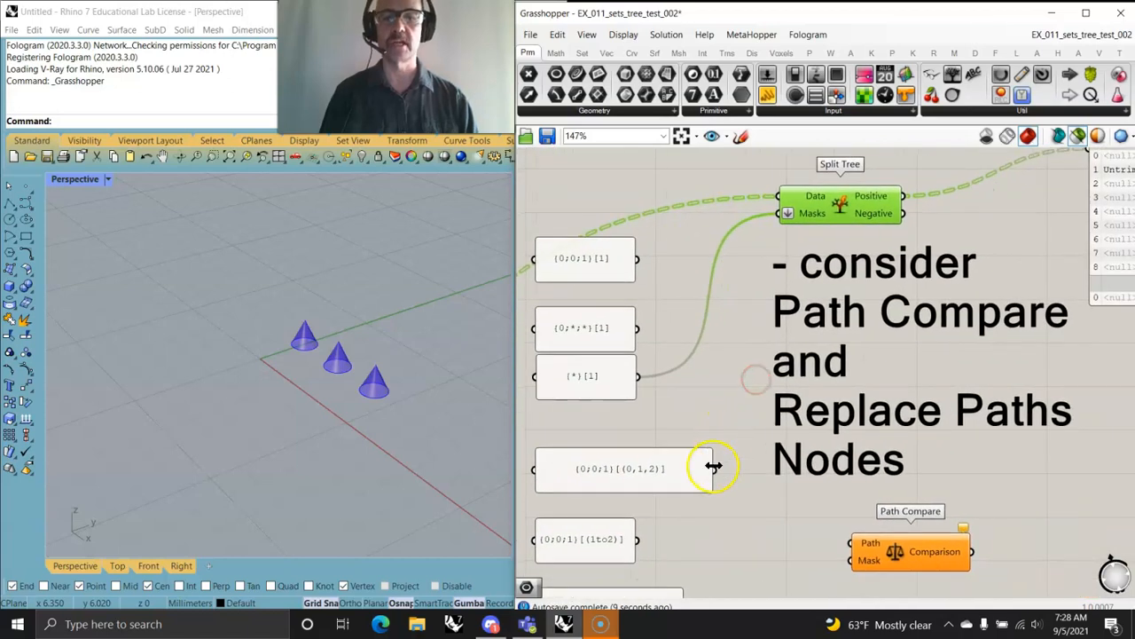
{"action": "left_click_drag", "start_coordinate": [719, 462], "coordinate": [779, 213]}
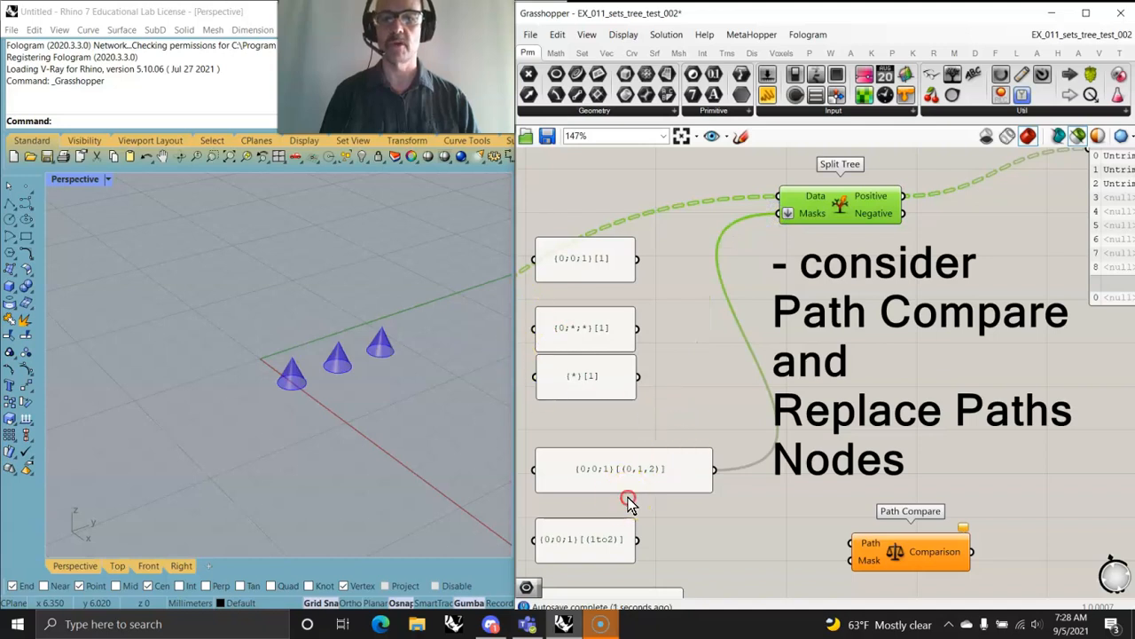
{"action": "right_click_drag", "start_coordinate": [628, 502], "coordinate": [660, 427]}
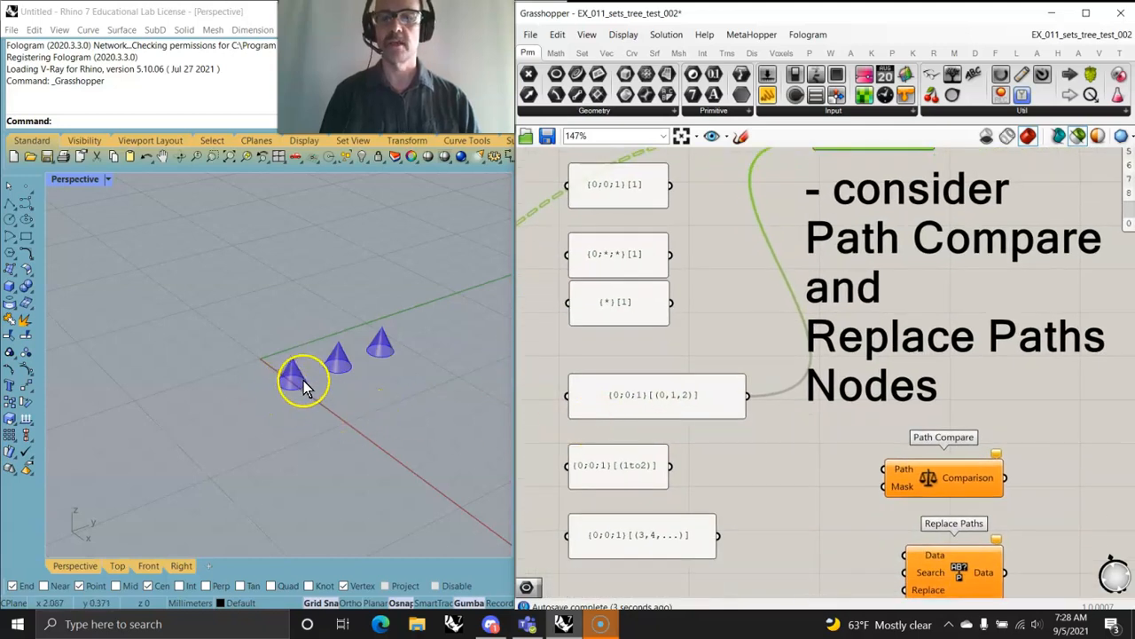
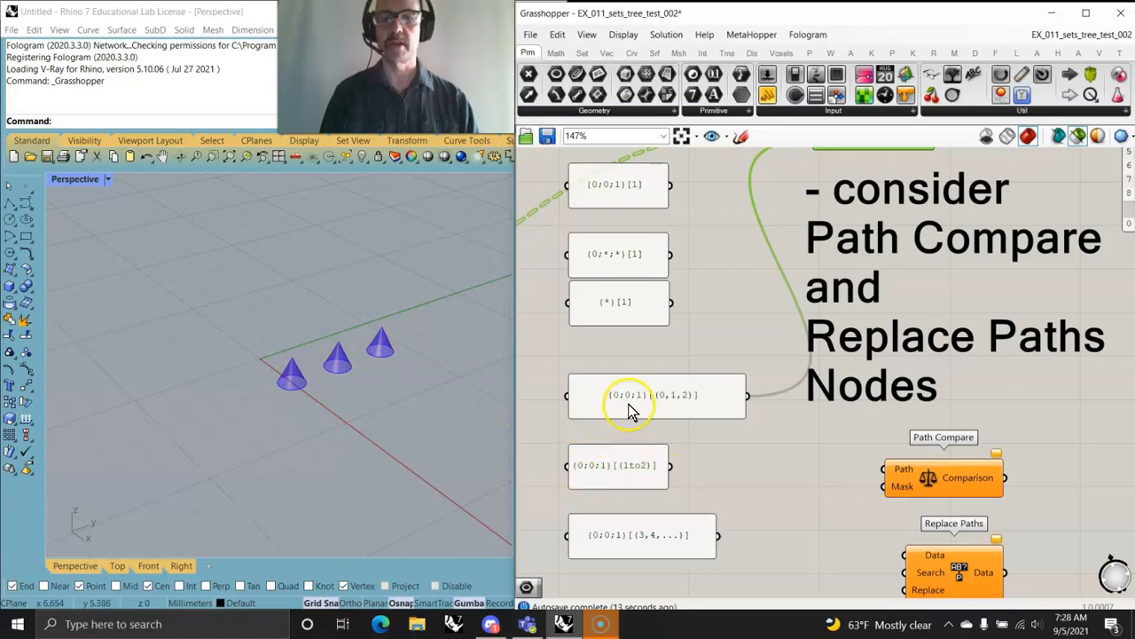
{"action": "left_click_drag", "start_coordinate": [672, 469], "coordinate": [824, 170]}
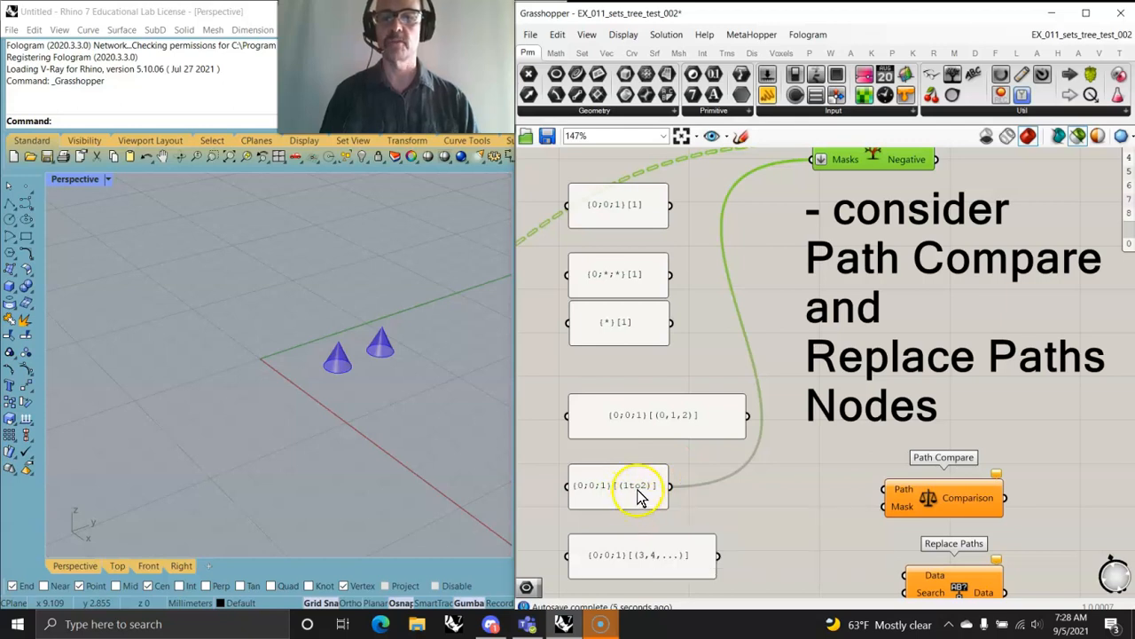
Step: Set the Series Count slider to 5 and select Cone to preview the enlarged cone grid
{"action": "right_click_drag", "start_coordinate": [629, 489], "coordinate": [793, 405]}
{"action": "scroll", "coordinate": [684, 405], "scroll_direction": "down", "scroll_amount": 4}
{"action": "right_click_drag", "start_coordinate": [675, 411], "coordinate": [904, 426]}
{"action": "right_click_drag", "start_coordinate": [587, 353], "coordinate": [617, 372]}
{"action": "left_click_drag", "start_coordinate": [599, 355], "coordinate": [613, 360]}
{"action": "right_click_drag", "start_coordinate": [827, 418], "coordinate": [677, 418]}
{"action": "left_click", "coordinate": [783, 393]}
{"action": "scroll", "coordinate": [287, 406], "scroll_direction": "down", "scroll_amount": 4}
{"action": "right_click_drag", "start_coordinate": [950, 469], "coordinate": [694, 446]}
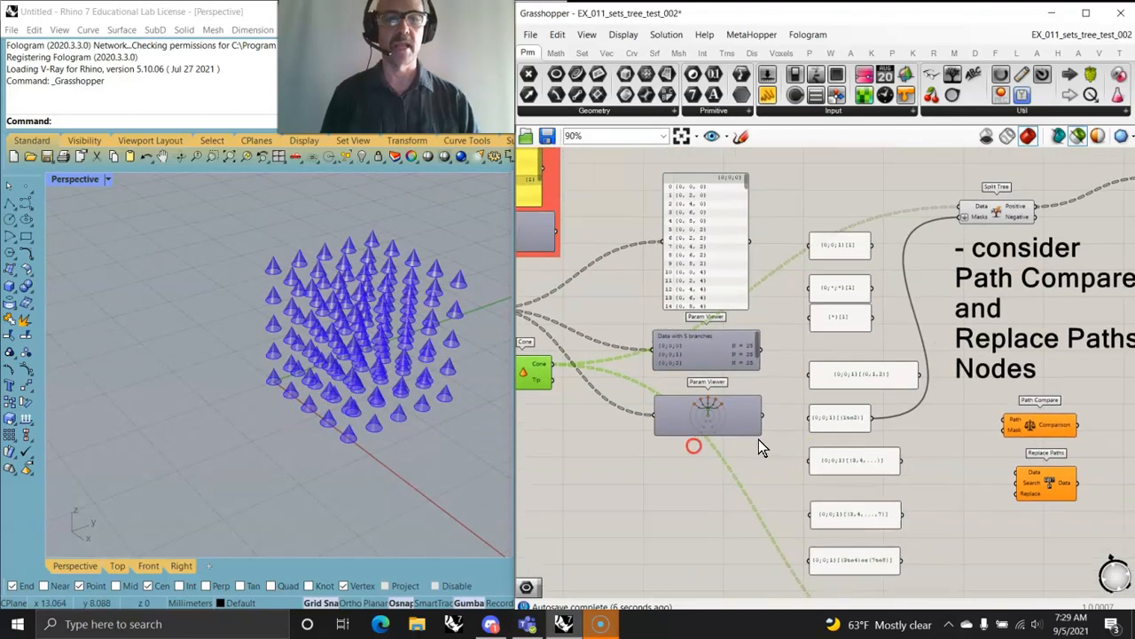
Step: Change the connected {0;0;1}[(1to2)] mask panel to {0;0;1}[(3to5)]
{"action": "scroll", "coordinate": [881, 430], "scroll_direction": "up", "scroll_amount": 5}
{"action": "right_click_drag", "start_coordinate": [861, 495], "coordinate": [856, 423]}
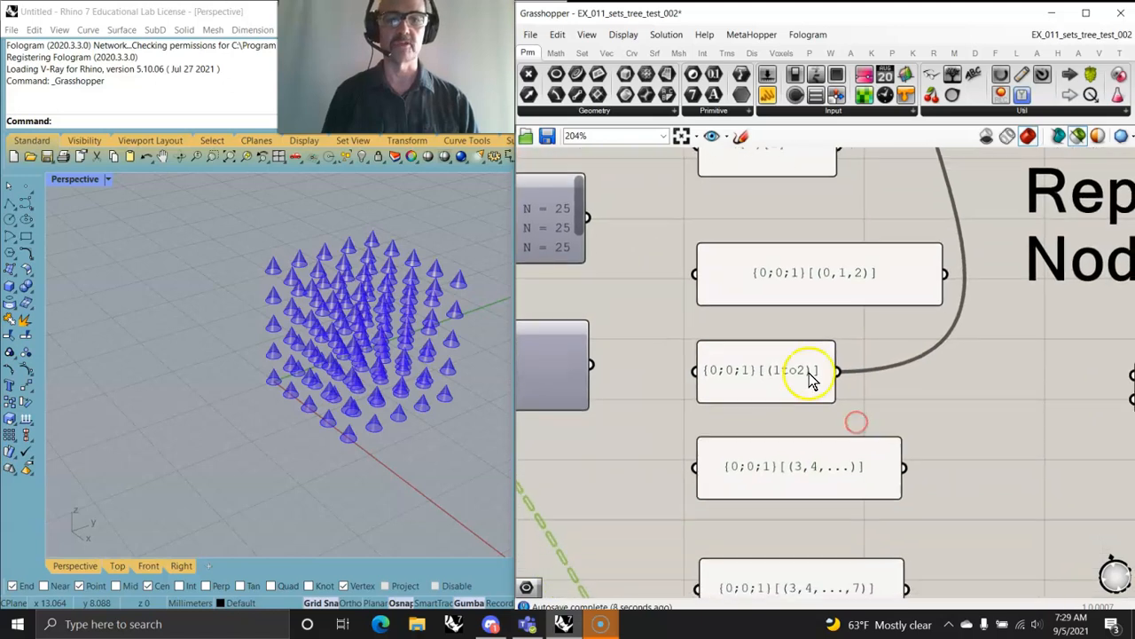
{"action": "left_click", "coordinate": [804, 374]}
{"action": "double_click", "coordinate": [805, 375]}
{"action": "left_click", "coordinate": [778, 347]}
{"action": "double_click", "coordinate": [776, 348]}
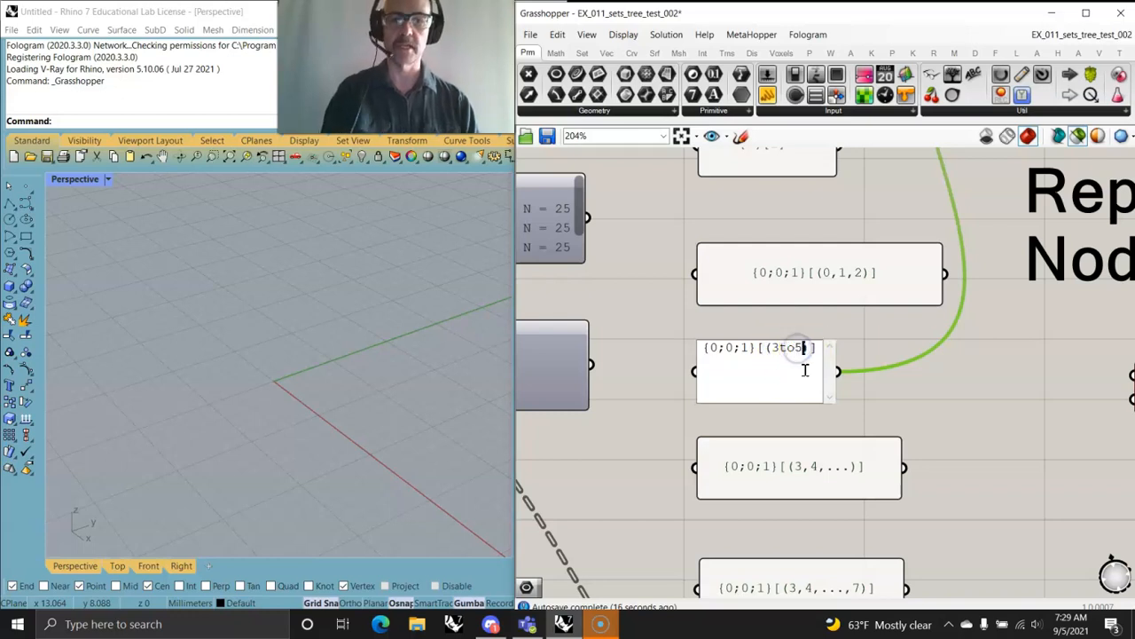
{"action": "scroll", "coordinate": [913, 390], "scroll_direction": "down", "scroll_amount": 5}
{"action": "right_click_drag", "start_coordinate": [929, 381], "coordinate": [882, 408]}
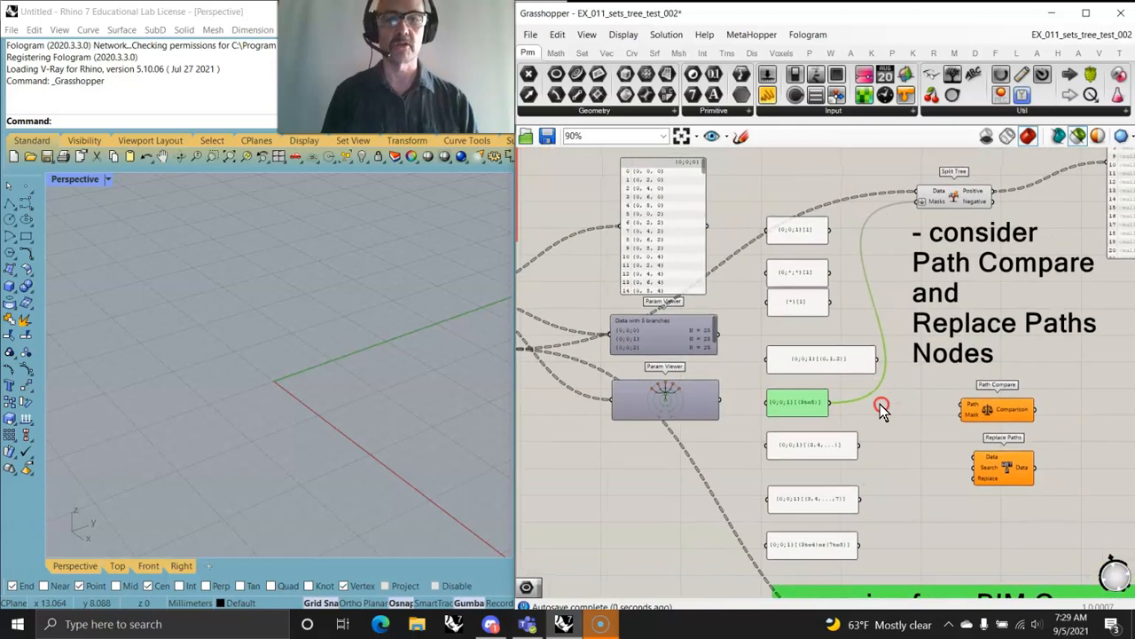
Step: Select Split Tree to preview the cones picked by the {0;0;1}[(3to5)] mask and inspect that mask panel
{"action": "left_click", "coordinate": [954, 195]}
{"action": "mouse_move", "coordinate": [408, 387]}
{"action": "right_mouse_down"}
{"action": "mouse_move", "coordinate": [385, 476]}
{"action": "mouse_move", "coordinate": [370, 360]}
{"action": "mouse_move", "coordinate": [399, 385]}
{"action": "right_mouse_up"}
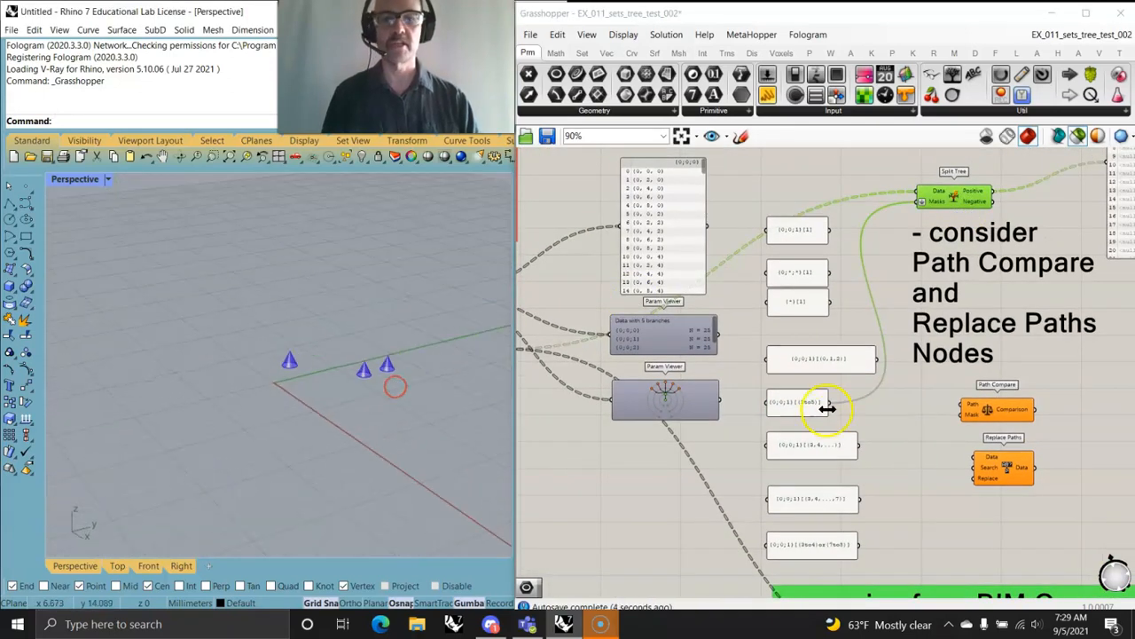
{"action": "scroll", "coordinate": [788, 414], "scroll_direction": "up", "scroll_amount": 5}
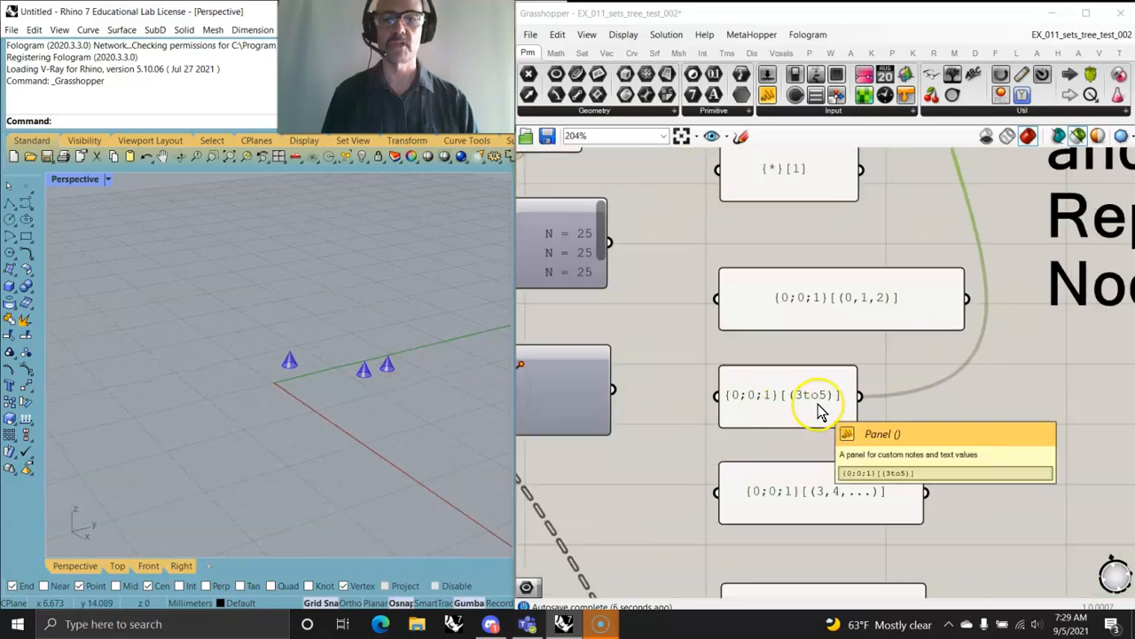
{"action": "right_click_drag", "start_coordinate": [278, 411], "coordinate": [327, 413]}
{"action": "right_click_drag", "start_coordinate": [663, 429], "coordinate": [817, 403]}
Step: Change the connected mask panel to {0;0;1}[(2to4)] and select Split Tree to preview the matching cones
{"action": "double_click", "coordinate": [977, 369]}
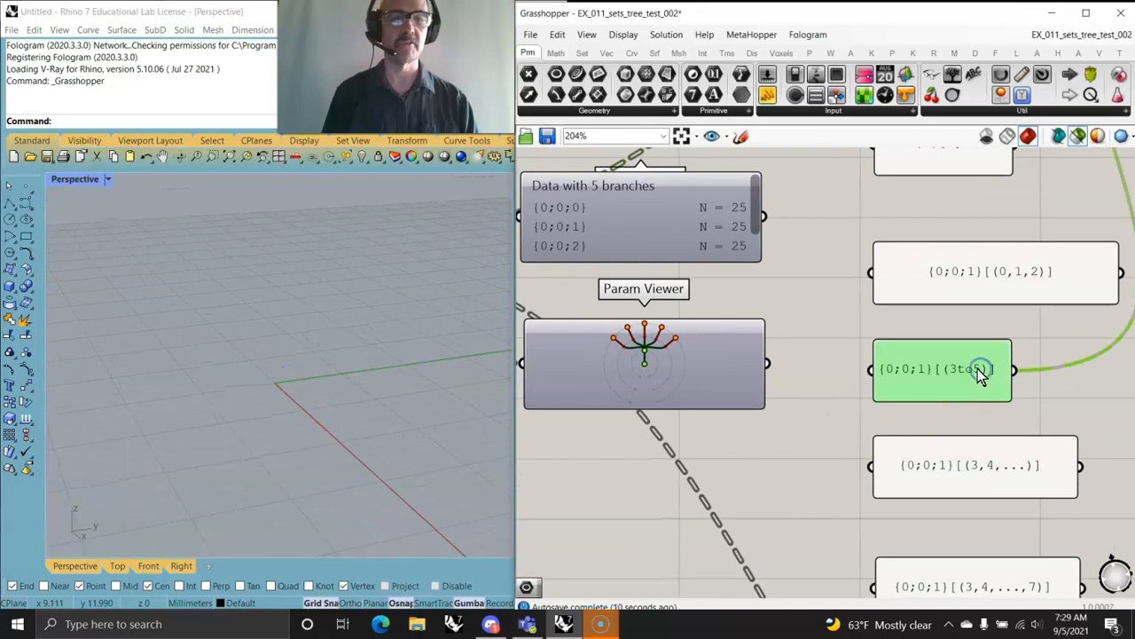
{"action": "left_click", "coordinate": [954, 346]}
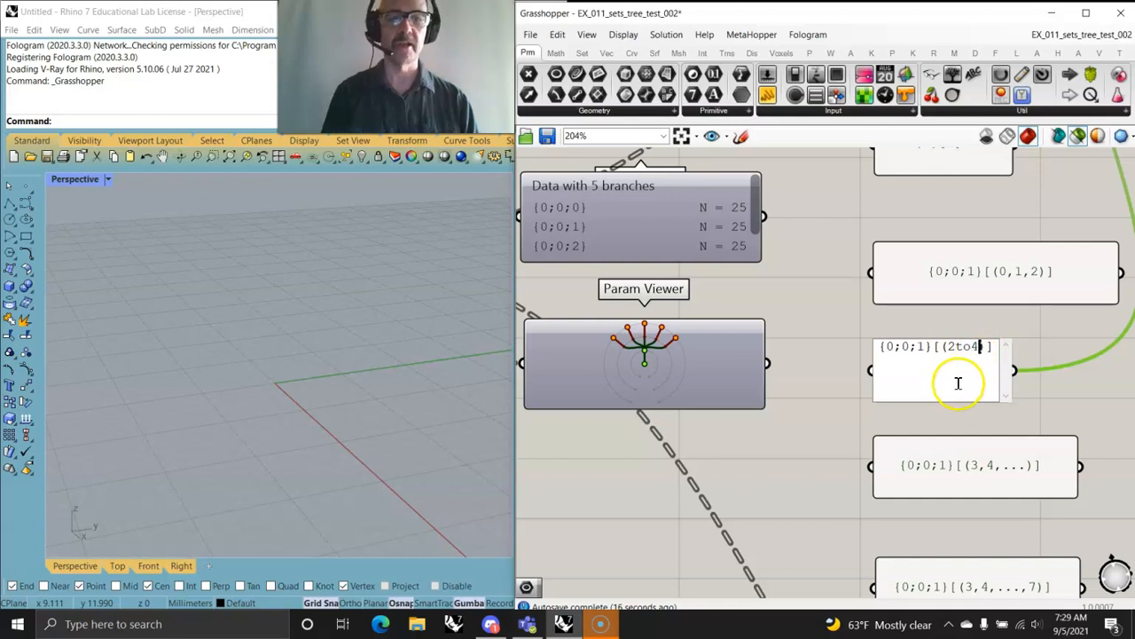
{"action": "left_click", "coordinate": [1065, 325]}
{"action": "scroll", "coordinate": [908, 396], "scroll_direction": "down", "scroll_amount": 5}
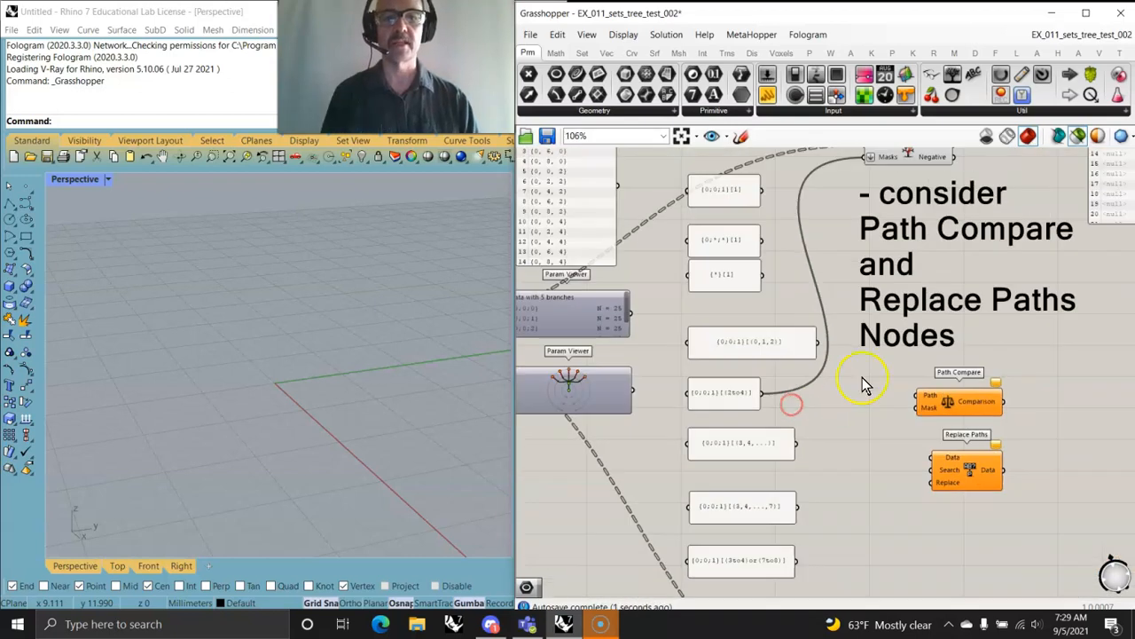
{"action": "left_click", "coordinate": [855, 240]}
{"action": "mouse_move", "coordinate": [348, 380]}
{"action": "right_mouse_down"}
{"action": "mouse_move", "coordinate": [393, 436]}
{"action": "mouse_move", "coordinate": [317, 391]}
{"action": "right_mouse_up"}
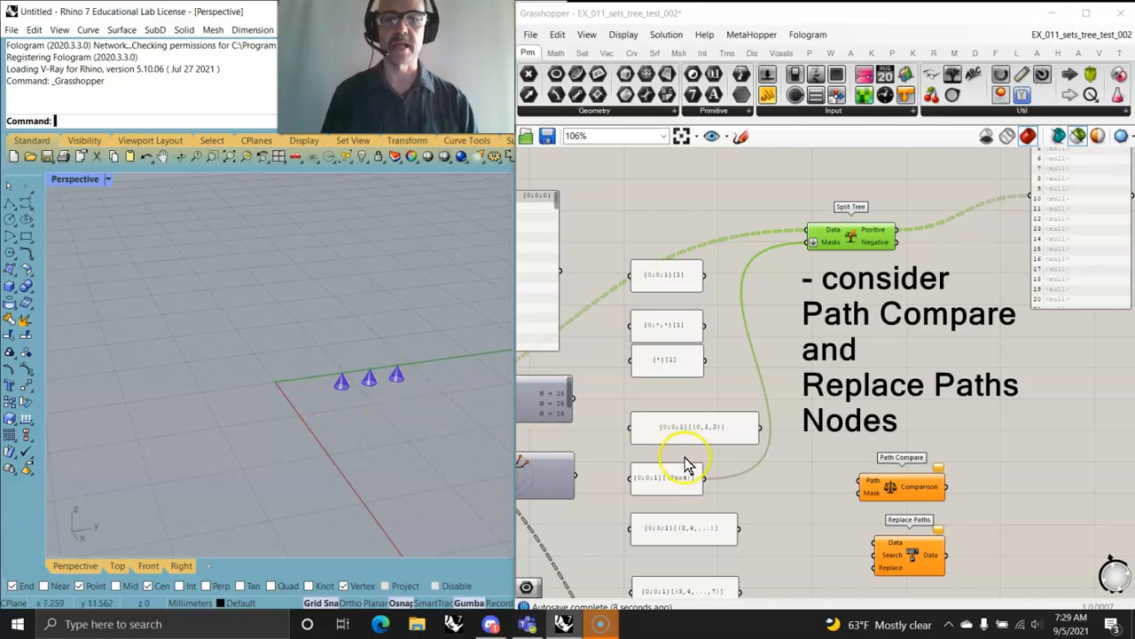
Step: Set the connected mask panel to {0;0;1}[(1to3)] and select Split Tree to preview the matching cones
{"action": "right_click_drag", "start_coordinate": [692, 515], "coordinate": [695, 424]}
{"action": "double_click", "coordinate": [670, 363]}
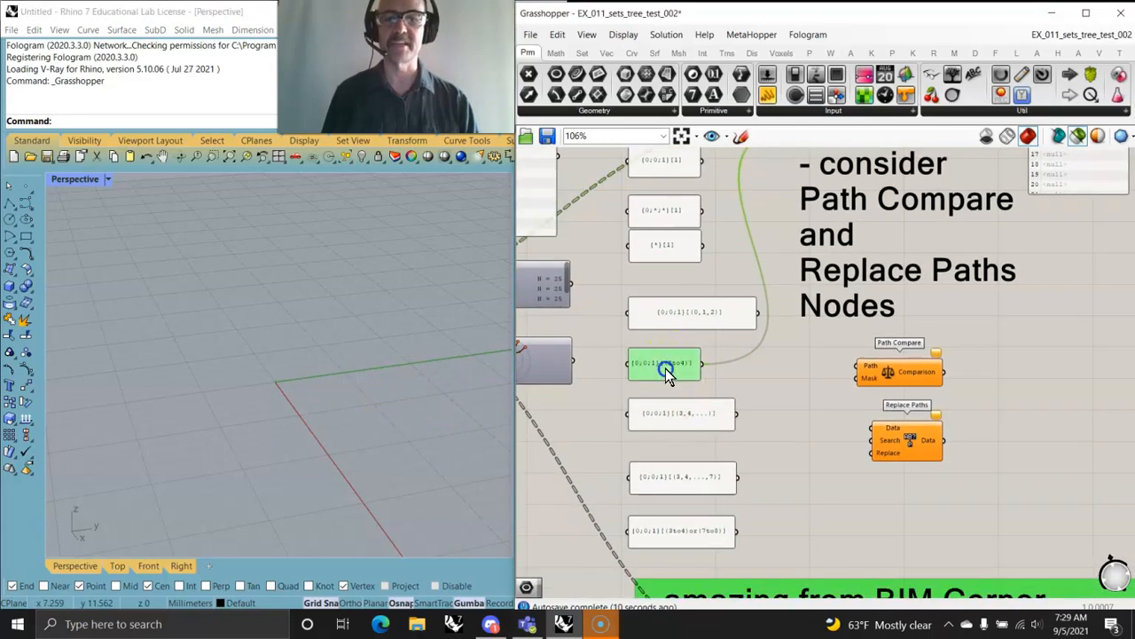
{"action": "left_click", "coordinate": [615, 292]}
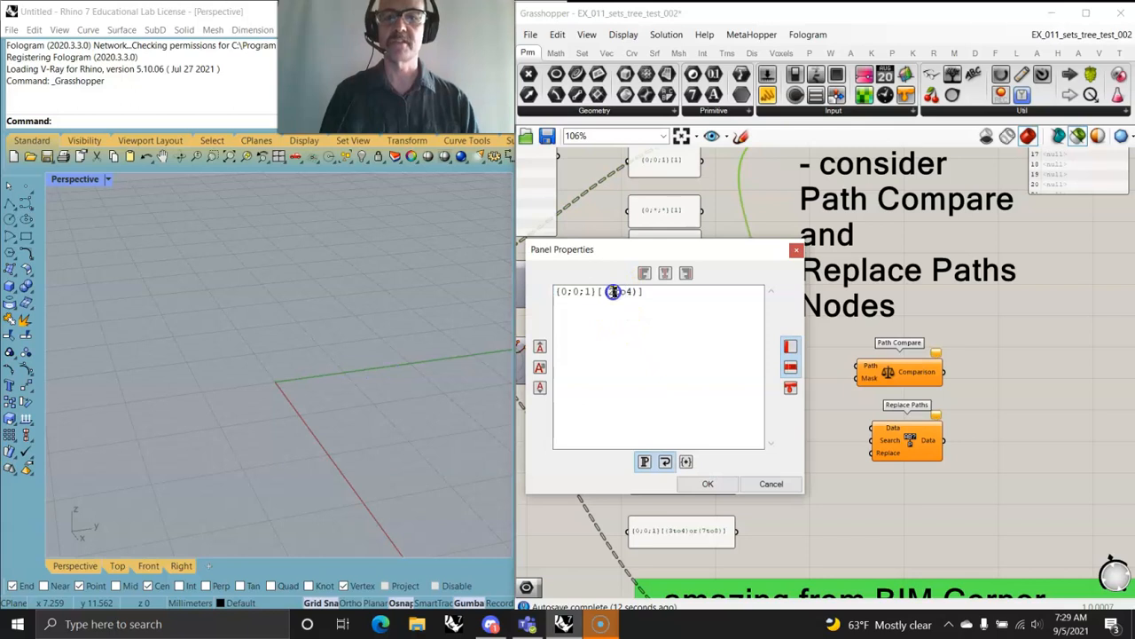
{"action": "type", "text": "1to3"}
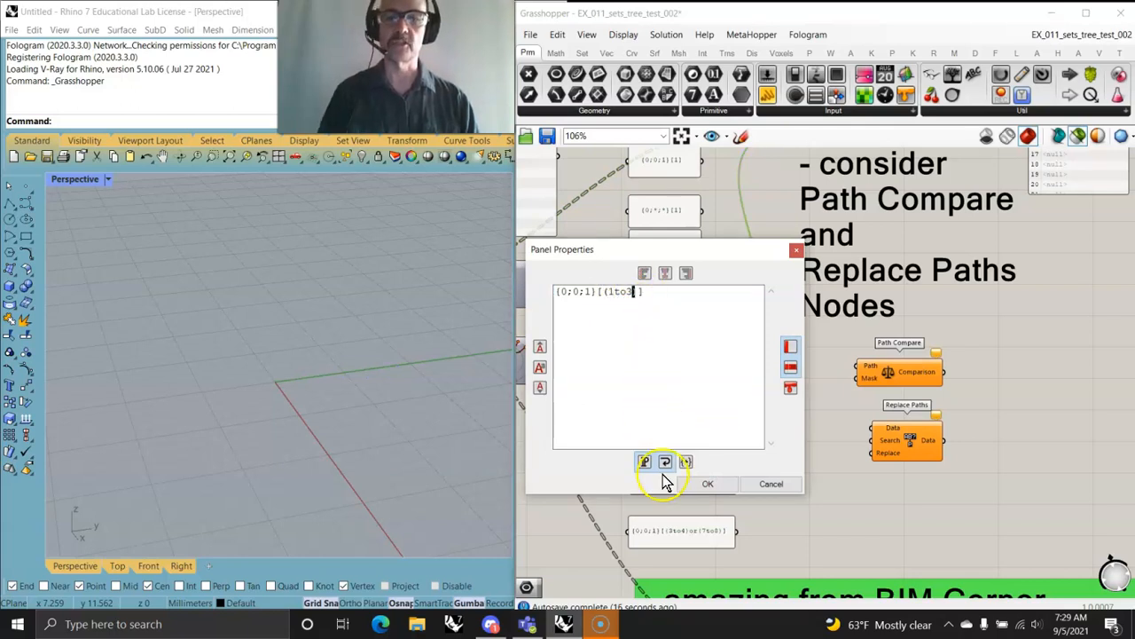
{"action": "left_click", "coordinate": [704, 484]}
{"action": "right_click_drag", "start_coordinate": [796, 277], "coordinate": [770, 413]}
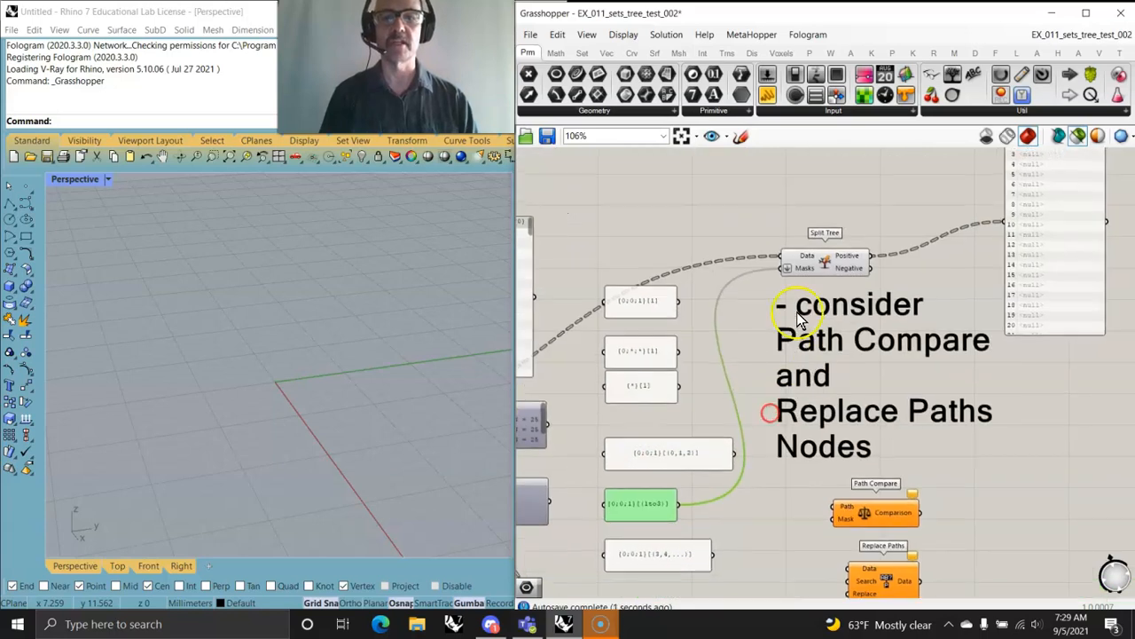
{"action": "left_click", "coordinate": [820, 263]}
{"action": "right_click_drag", "start_coordinate": [345, 415], "coordinate": [396, 435]}
Step: Examine the selected cones in the four-viewport layout, then maximize the Perspective view again
{"action": "double_click", "coordinate": [73, 179]}
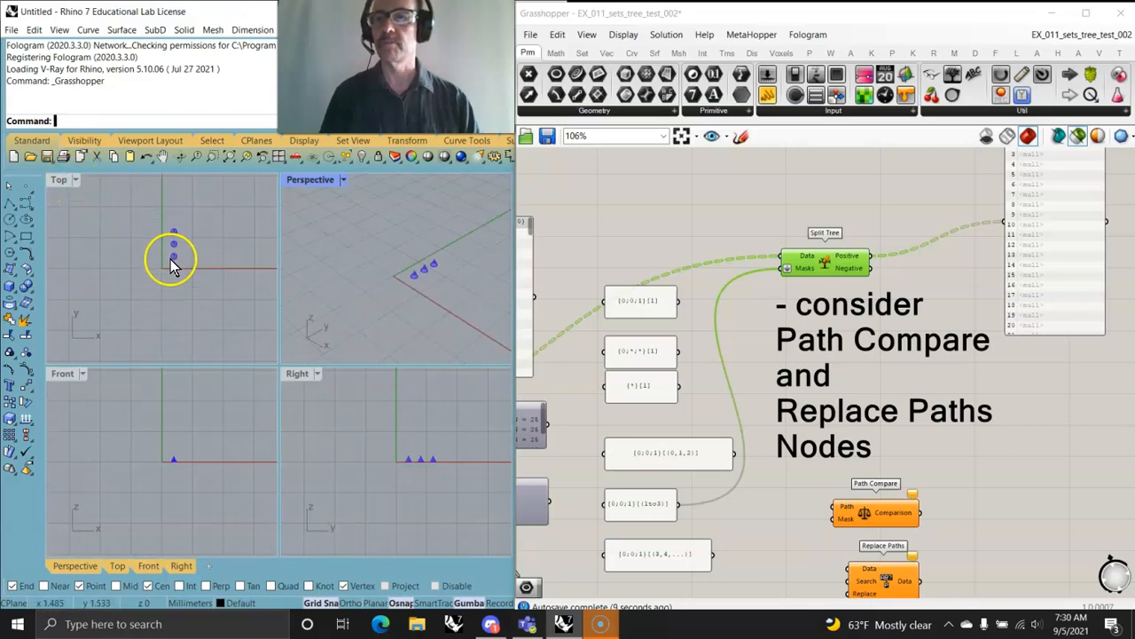
{"action": "scroll", "coordinate": [172, 251], "scroll_direction": "up", "scroll_amount": 9}
{"action": "right_click_drag", "start_coordinate": [177, 247], "coordinate": [164, 276]}
{"action": "scroll", "coordinate": [163, 272], "scroll_direction": "down", "scroll_amount": 6}
{"action": "right_click_drag", "start_coordinate": [456, 279], "coordinate": [438, 275]}
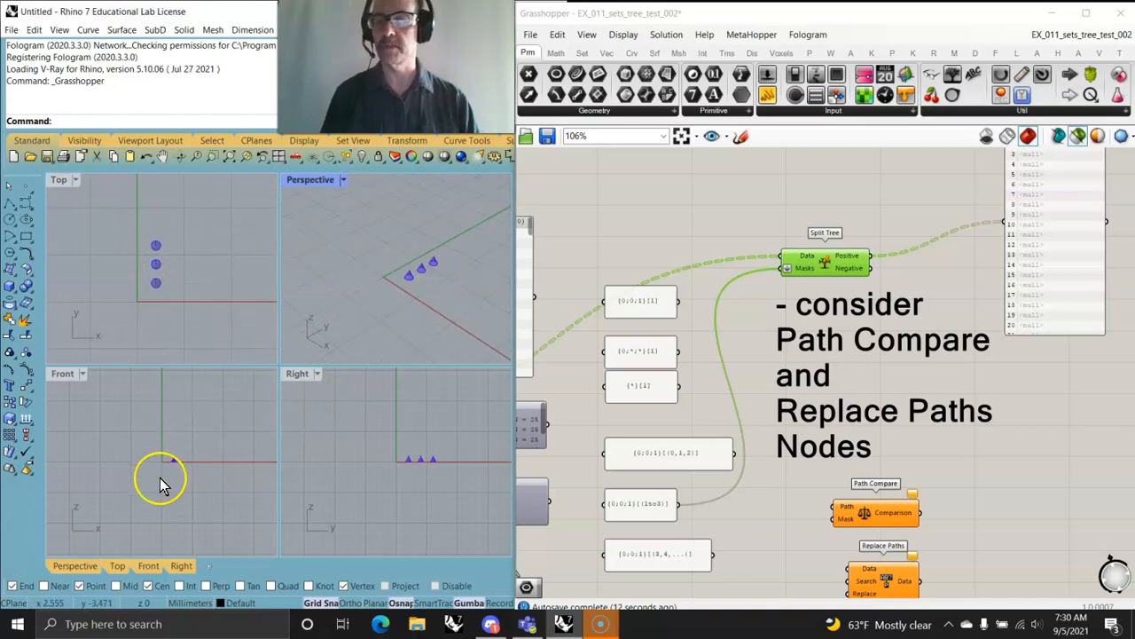
{"action": "double_click", "coordinate": [299, 182]}
{"action": "right_click_drag", "start_coordinate": [337, 417], "coordinate": [307, 393]}
Step: Connect the {0;0;1}[(3,4,...)] panel to the Split Tree Masks input and inspect the previewed cones
{"action": "right_click_drag", "start_coordinate": [700, 524], "coordinate": [692, 444]}
{"action": "scroll", "coordinate": [702, 487], "scroll_direction": "up", "scroll_amount": 2}
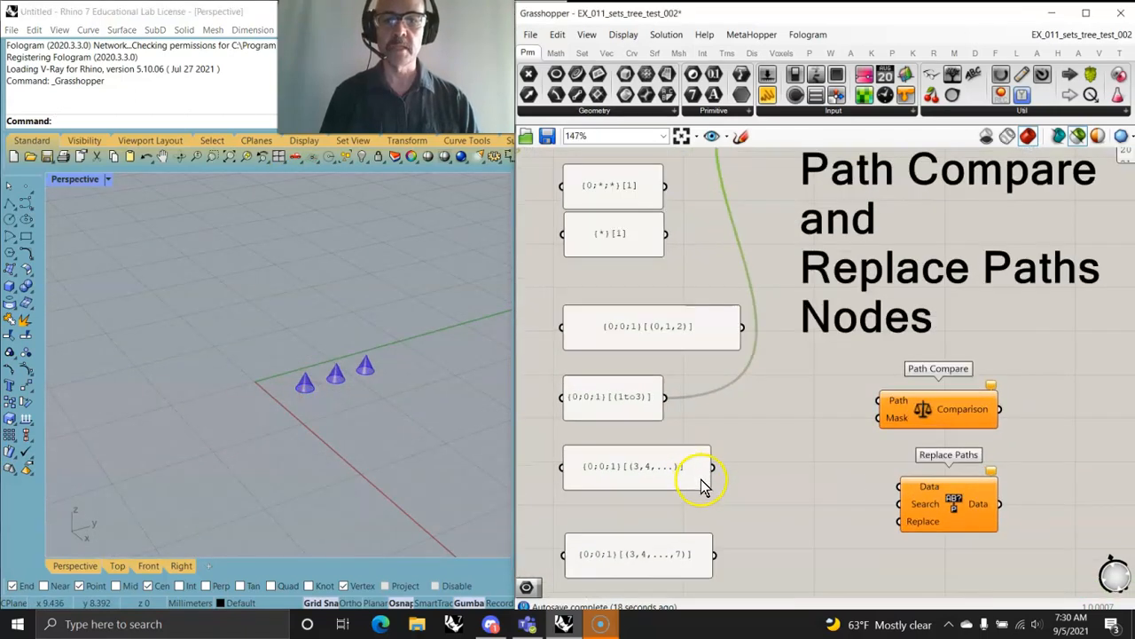
{"action": "scroll", "coordinate": [717, 479], "scroll_direction": "down", "scroll_amount": 2}
{"action": "left_click_drag", "start_coordinate": [713, 468], "coordinate": [785, 180]}
{"action": "mouse_move", "coordinate": [395, 373]}
{"action": "right_mouse_down"}
{"action": "mouse_move", "coordinate": [297, 350]}
{"action": "mouse_move", "coordinate": [385, 383]}
{"action": "right_mouse_up"}
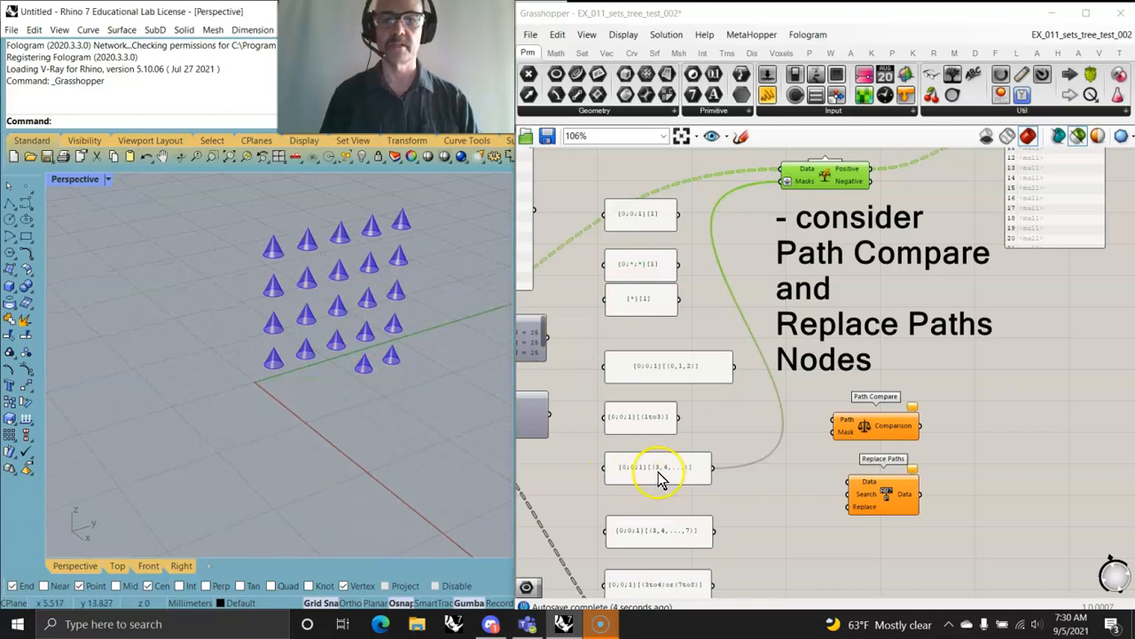
{"action": "mouse_move", "coordinate": [375, 481]}
{"action": "right_mouse_down"}
{"action": "mouse_move", "coordinate": [452, 464]}
{"action": "mouse_move", "coordinate": [393, 466]}
{"action": "mouse_move", "coordinate": [390, 484]}
{"action": "right_mouse_up"}
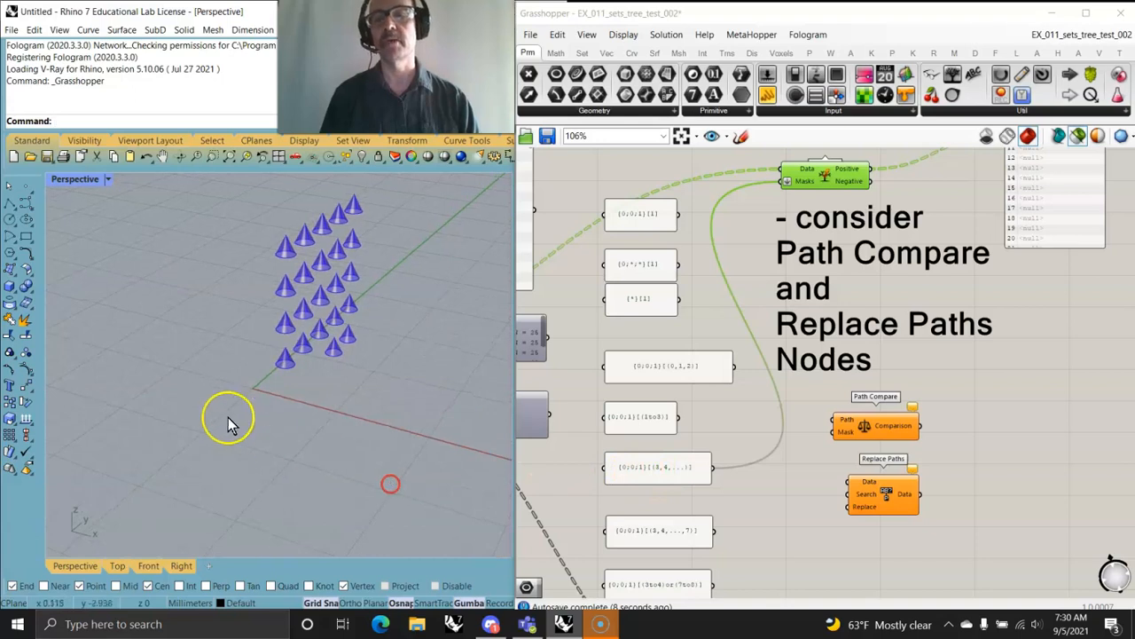
Step: Select Cone to preview the full cone grid, then reselect Split Tree to compare it with the masked cones
{"action": "right_click_drag", "start_coordinate": [612, 430], "coordinate": [1030, 423]}
{"action": "left_click", "coordinate": [691, 352]}
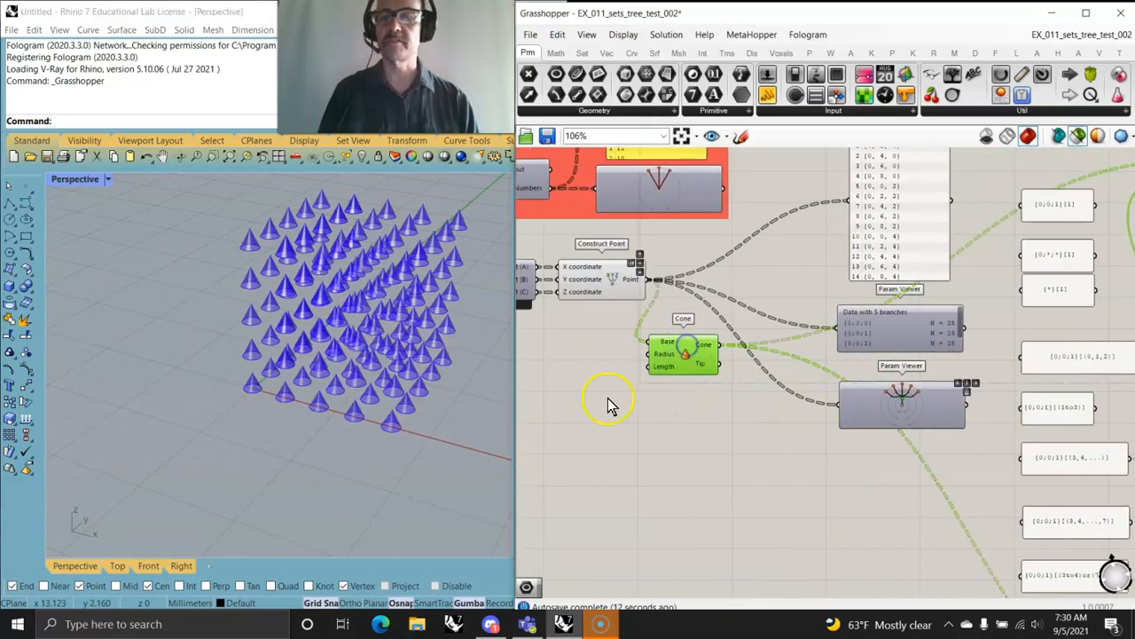
{"action": "right_click_drag", "start_coordinate": [847, 426], "coordinate": [739, 433]}
{"action": "right_click_drag", "start_coordinate": [896, 412], "coordinate": [693, 444]}
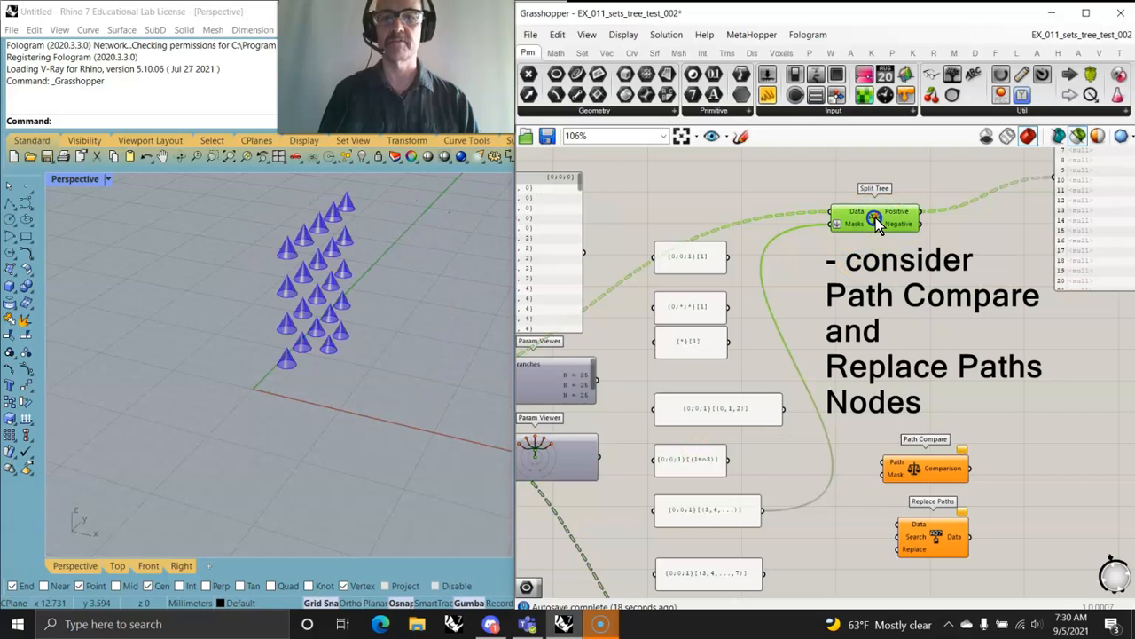
{"action": "right_click_drag", "start_coordinate": [488, 403], "coordinate": [373, 363]}
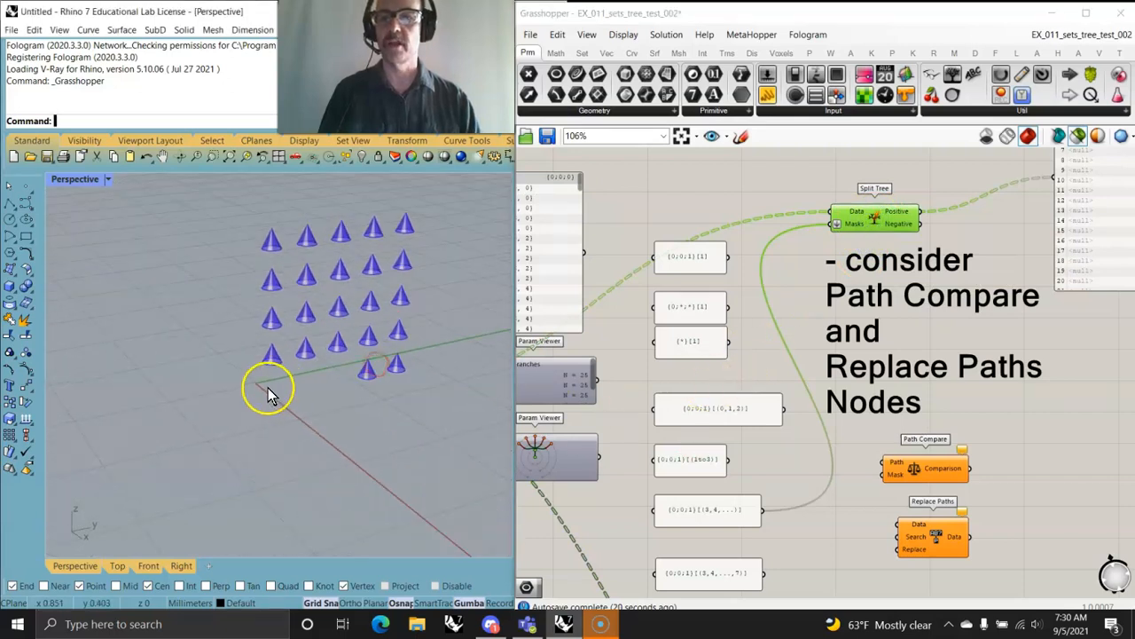
Step: Connect the {0;0;1}[(3,4,...,7)] panel to the Split Tree Masks input and inspect the previewed cones
{"action": "right_click_drag", "start_coordinate": [711, 525], "coordinate": [700, 421]}
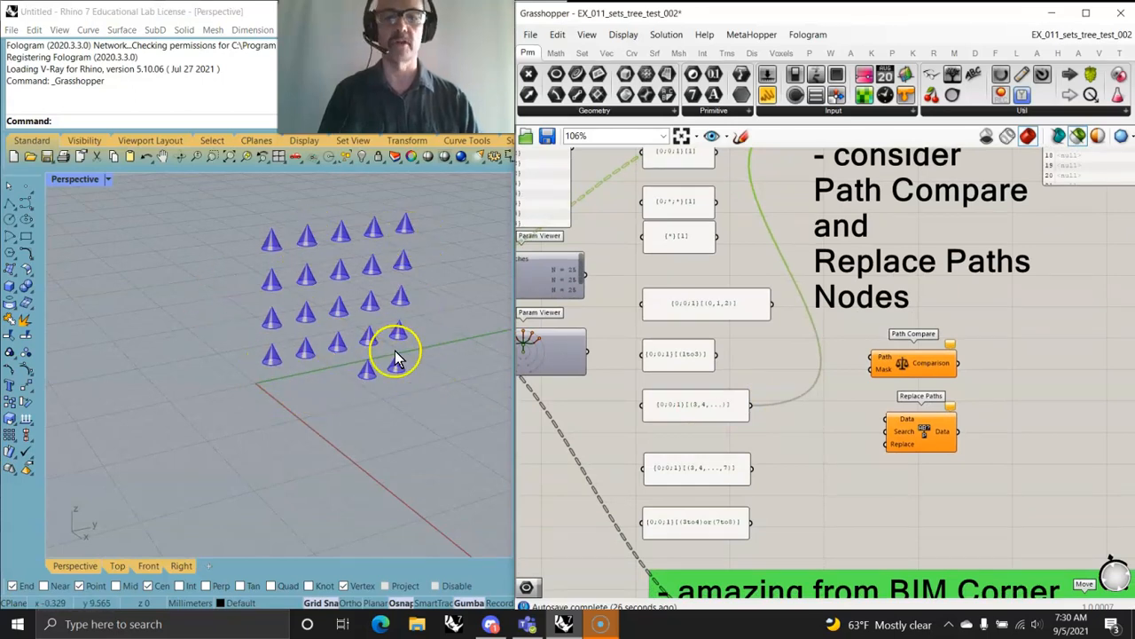
{"action": "scroll", "coordinate": [705, 451], "scroll_direction": "down", "scroll_amount": 1}
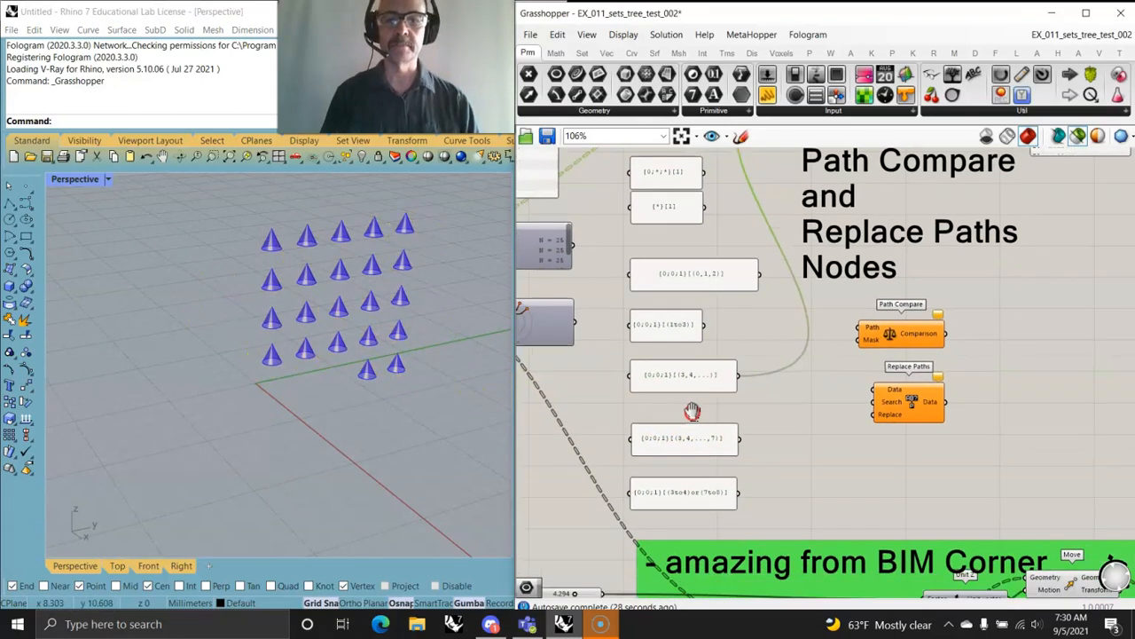
{"action": "left_click_drag", "start_coordinate": [700, 465], "coordinate": [755, 167]}
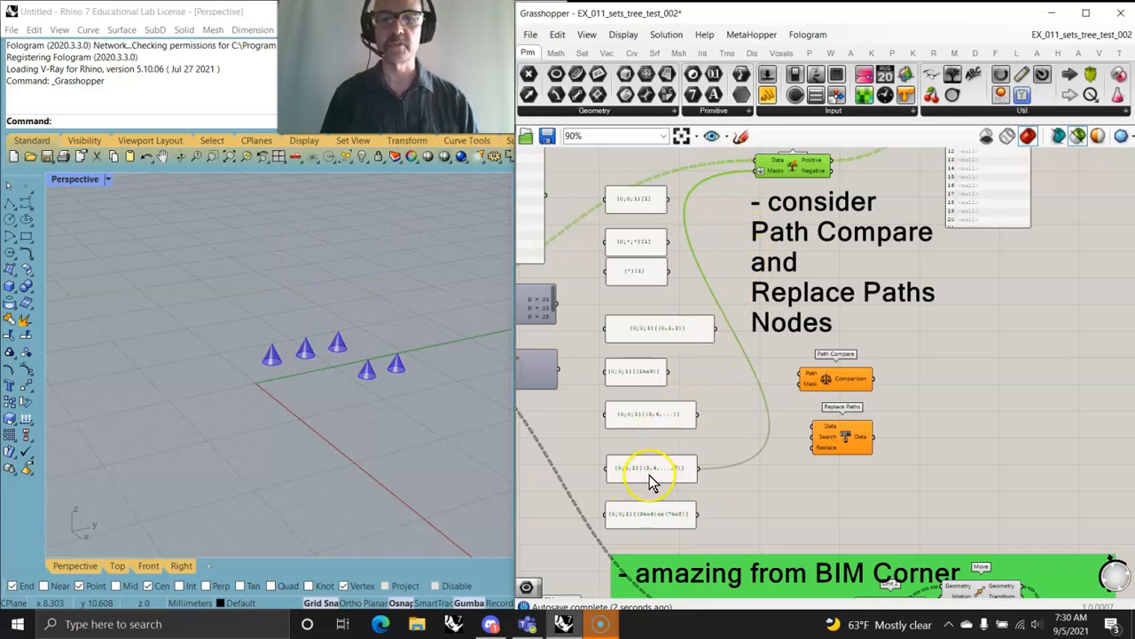
{"action": "scroll", "coordinate": [649, 479], "scroll_direction": "up", "scroll_amount": 3}
{"action": "right_click_drag", "start_coordinate": [643, 482], "coordinate": [660, 424]}
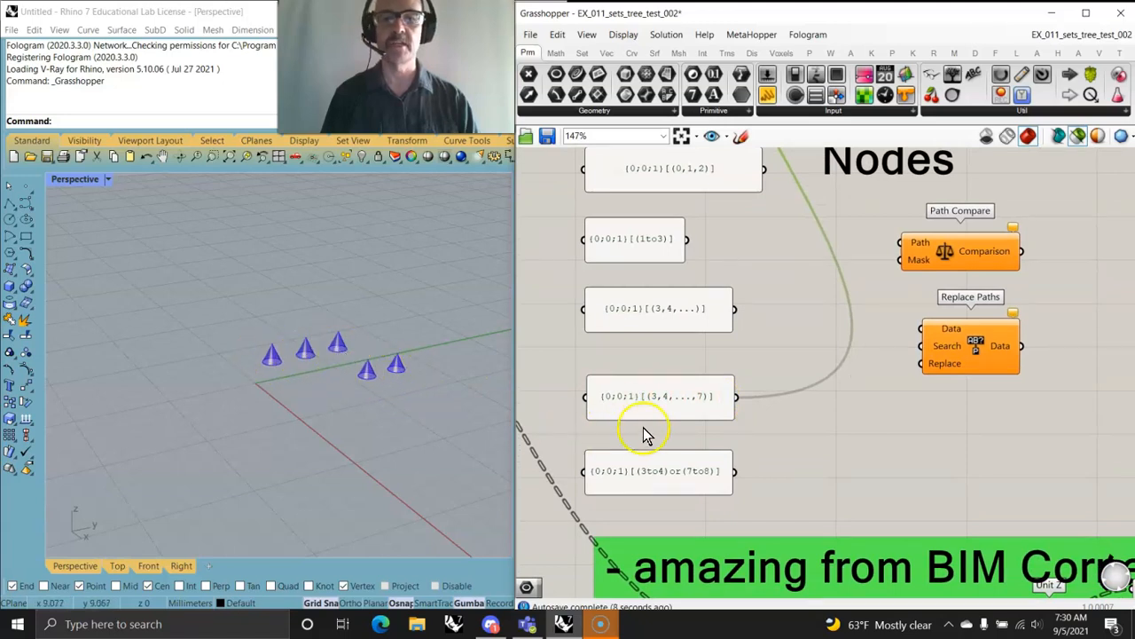
{"action": "right_click_drag", "start_coordinate": [309, 376], "coordinate": [408, 424]}
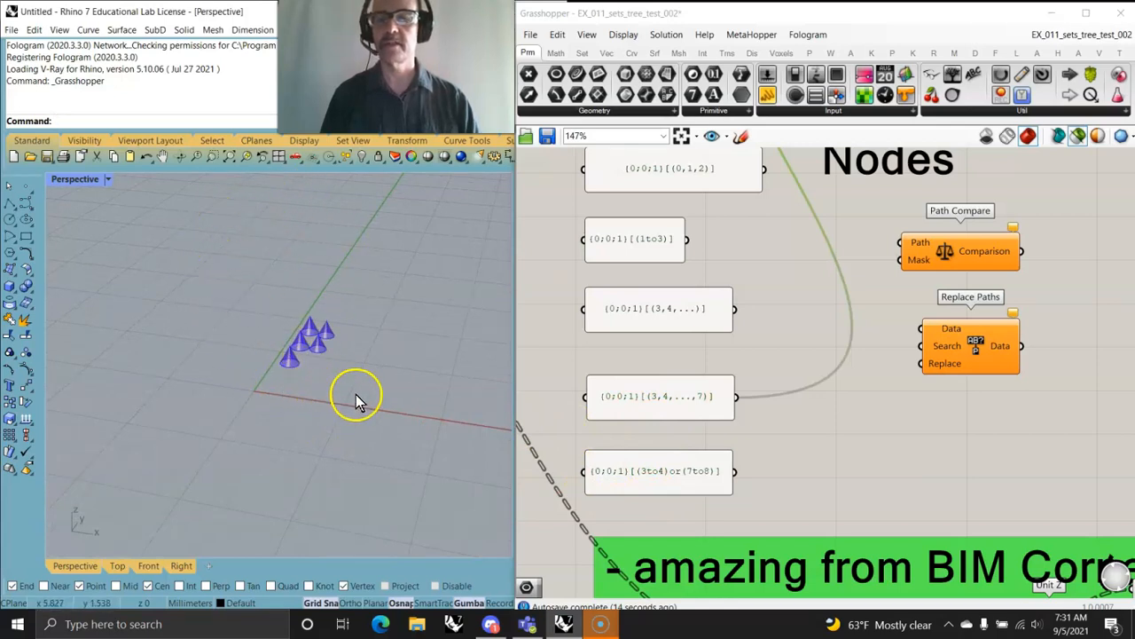
{"action": "right_click_drag", "start_coordinate": [423, 425], "coordinate": [378, 412]}
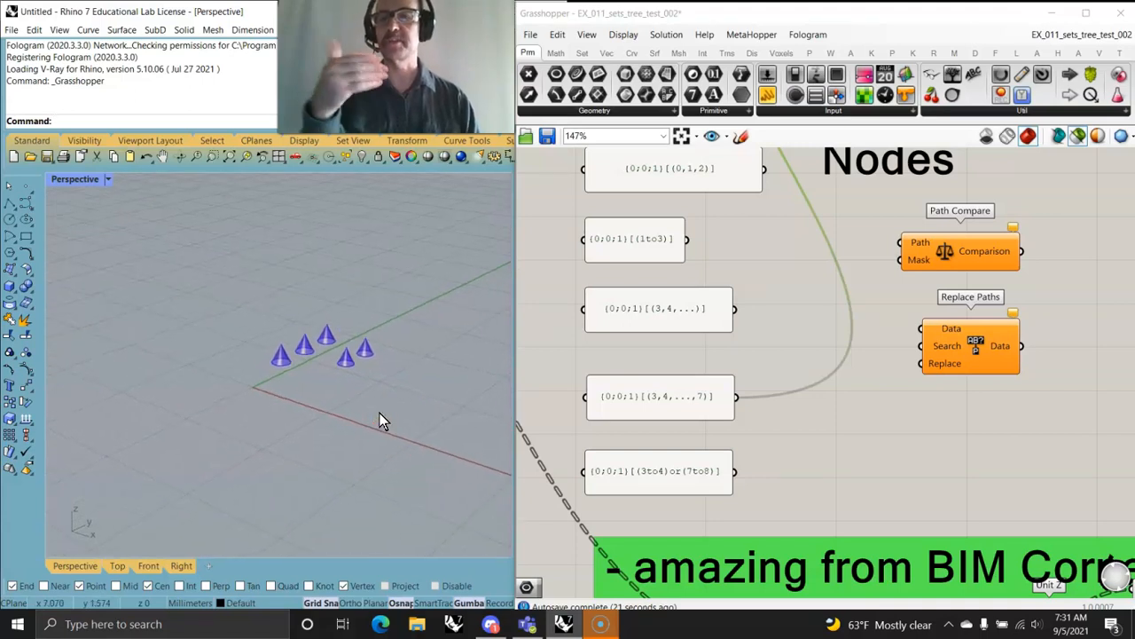
Step: Connect the {0;0;1}[(3to4)or(7to8)] panel to the Split Tree Masks input and inspect the previewed cones
{"action": "right_click_drag", "start_coordinate": [597, 474], "coordinate": [710, 457]}
{"action": "scroll", "coordinate": [635, 410], "scroll_direction": "down", "scroll_amount": 2}
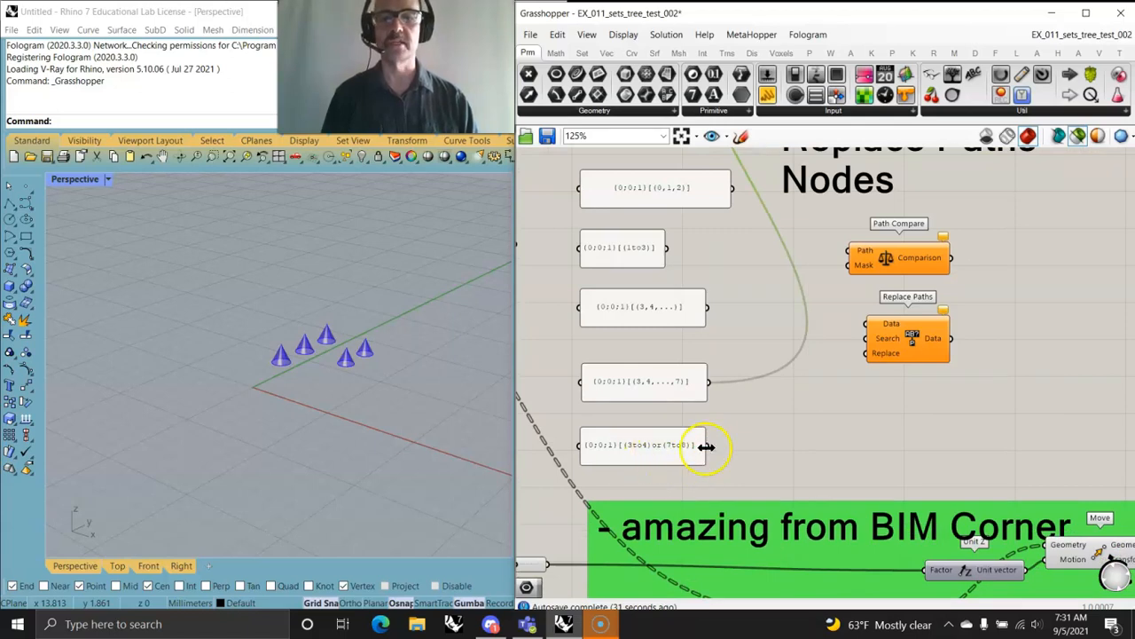
{"action": "left_click_drag", "start_coordinate": [713, 447], "coordinate": [780, 240]}
{"action": "mouse_move", "coordinate": [453, 384]}
{"action": "right_mouse_down"}
{"action": "mouse_move", "coordinate": [417, 387]}
{"action": "mouse_move", "coordinate": [342, 345]}
{"action": "mouse_move", "coordinate": [519, 449]}
{"action": "right_mouse_up"}
{"action": "mouse_move", "coordinate": [607, 528]}
{"action": "right_mouse_down"}
{"action": "mouse_move", "coordinate": [646, 385]}
{"action": "mouse_move", "coordinate": [636, 288]}
{"action": "right_mouse_up"}
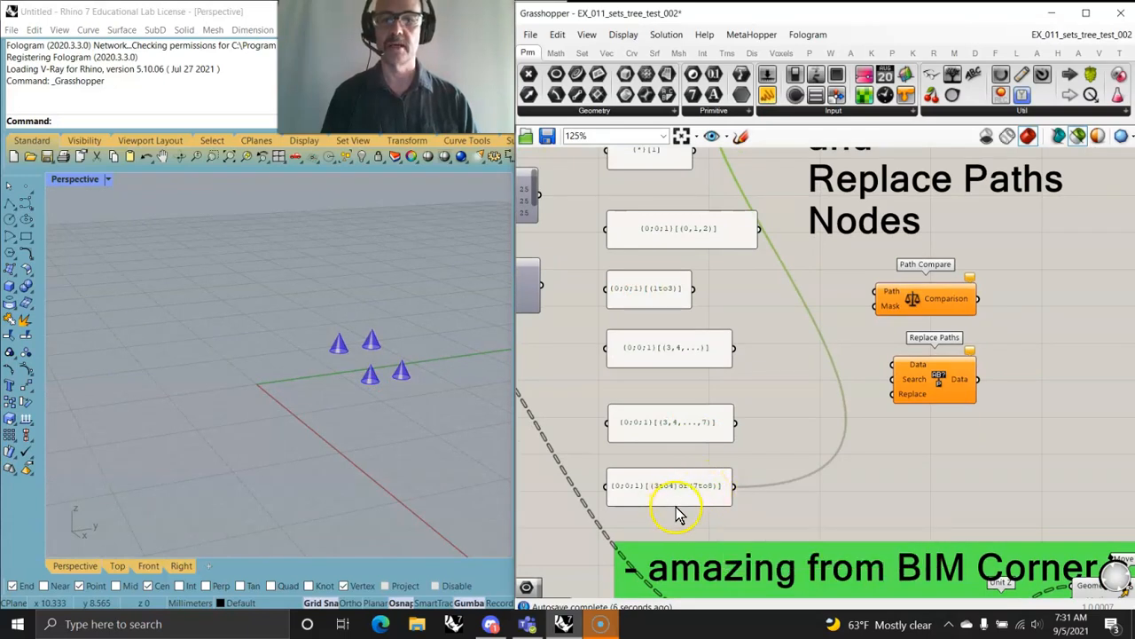
{"action": "right_click_drag", "start_coordinate": [479, 466], "coordinate": [369, 454]}
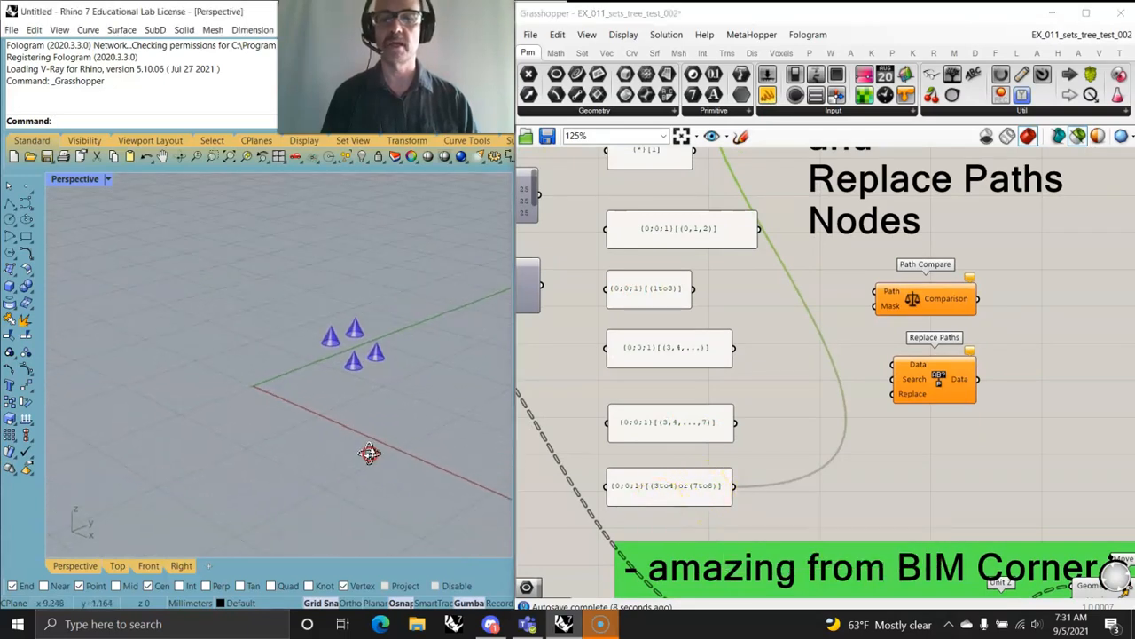
Step: Select the Split Tree in the BIM Corner group and examine the cones picked by its {0;*;(0,2,...)}[*] mask
{"action": "right_click_drag", "start_coordinate": [784, 466], "coordinate": [862, 367]}
{"action": "scroll", "coordinate": [711, 358], "scroll_direction": "down", "scroll_amount": 3}
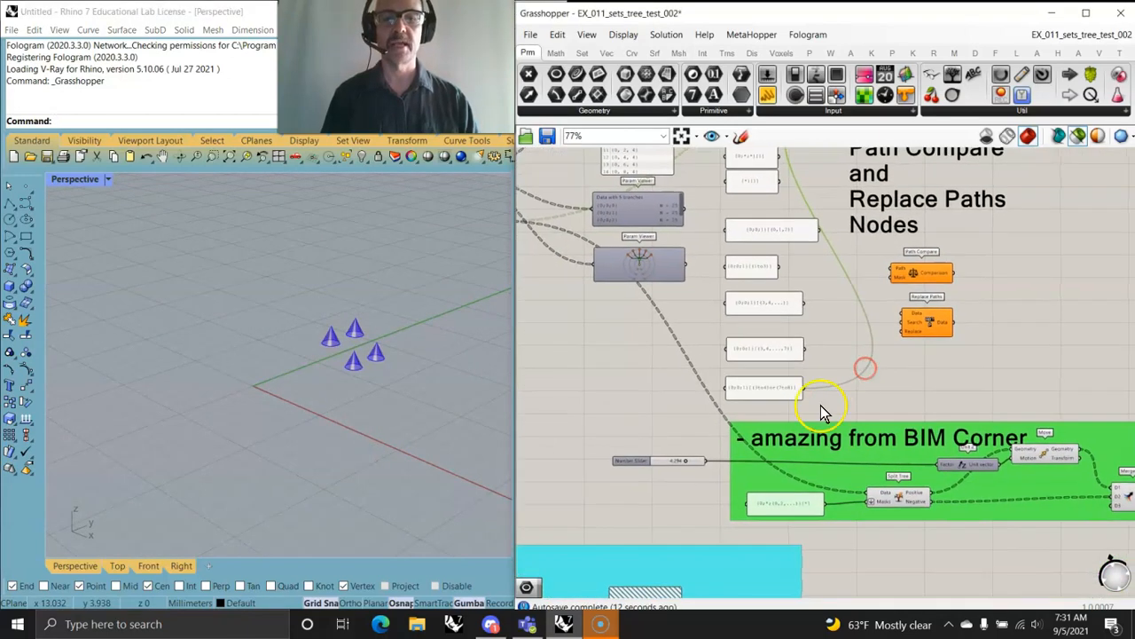
{"action": "scroll", "coordinate": [749, 479], "scroll_direction": "up", "scroll_amount": 3}
{"action": "right_click_drag", "start_coordinate": [858, 486], "coordinate": [818, 376]}
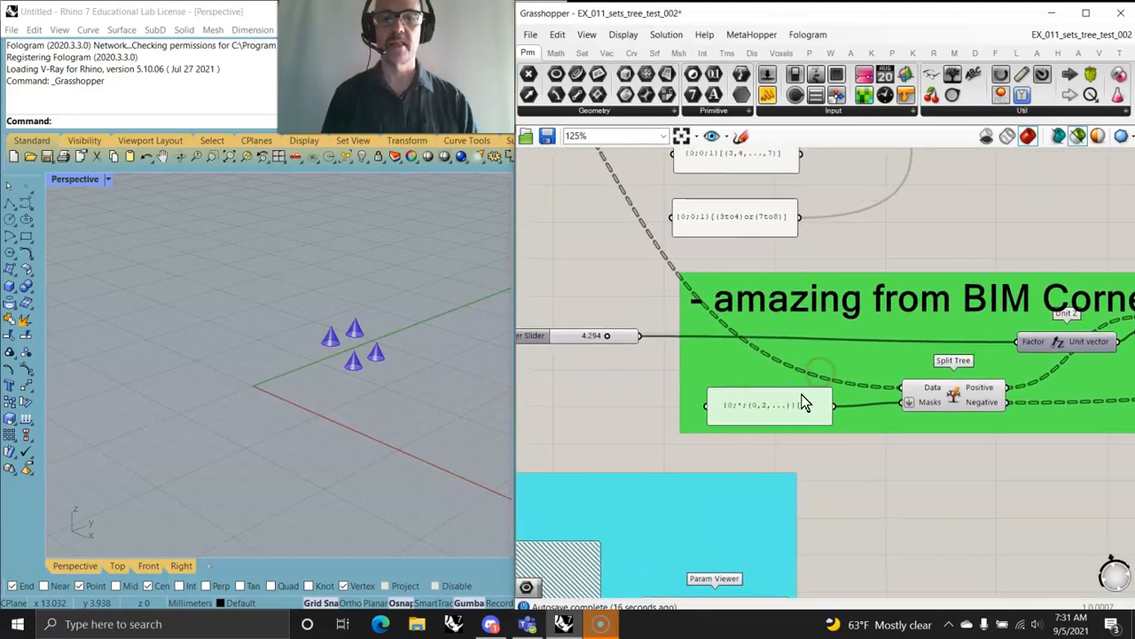
{"action": "right_click_drag", "start_coordinate": [511, 421], "coordinate": [390, 369]}
{"action": "scroll", "coordinate": [755, 428], "scroll_direction": "up", "scroll_amount": 3}
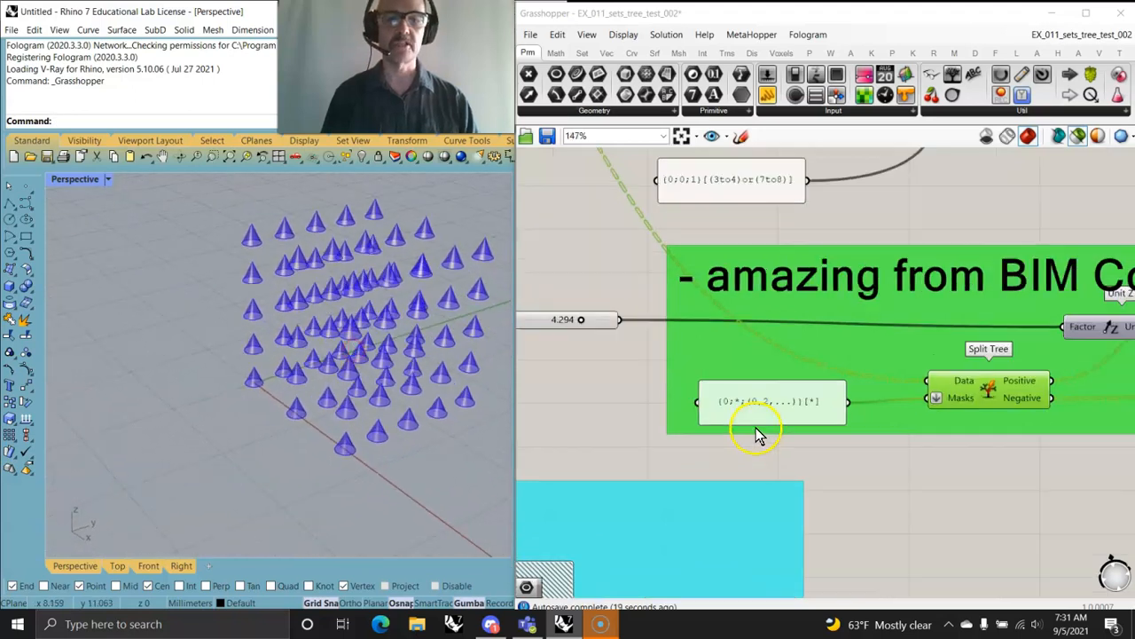
{"action": "scroll", "coordinate": [755, 424], "scroll_direction": "up", "scroll_amount": 1}
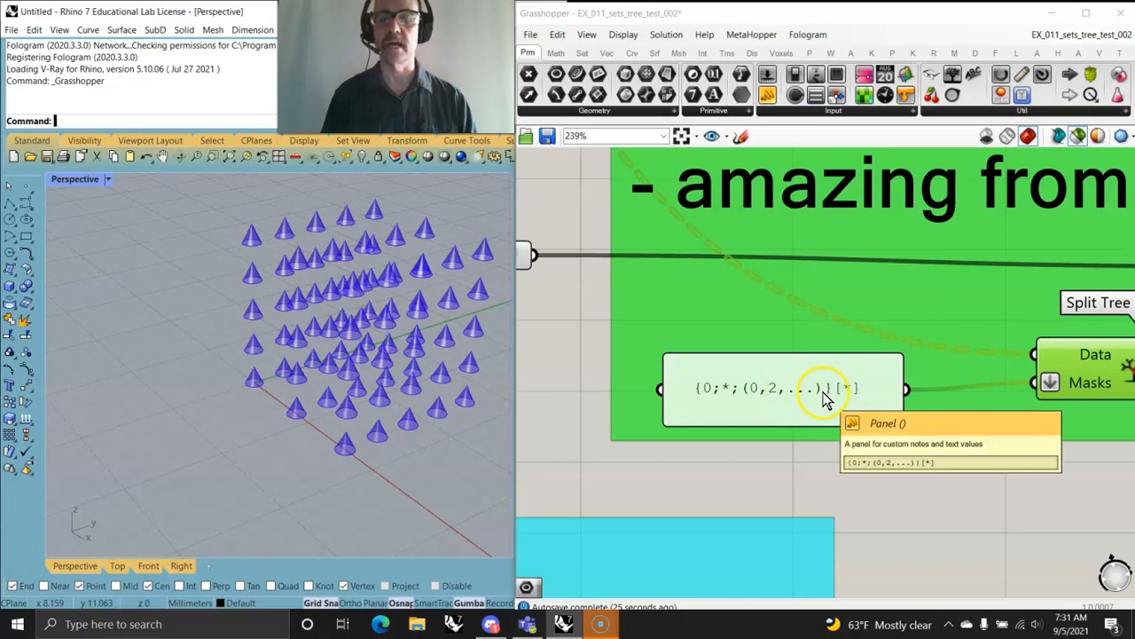
{"action": "right_click_drag", "start_coordinate": [405, 487], "coordinate": [462, 411]}
Step: Add Construct Point to the selection to compare the full point grid with the cones from the {0;*;(0,2,...)}[*] mask
{"action": "scroll", "coordinate": [618, 377], "scroll_direction": "down", "scroll_amount": 5}
{"action": "right_click_drag", "start_coordinate": [646, 375], "coordinate": [847, 443]}
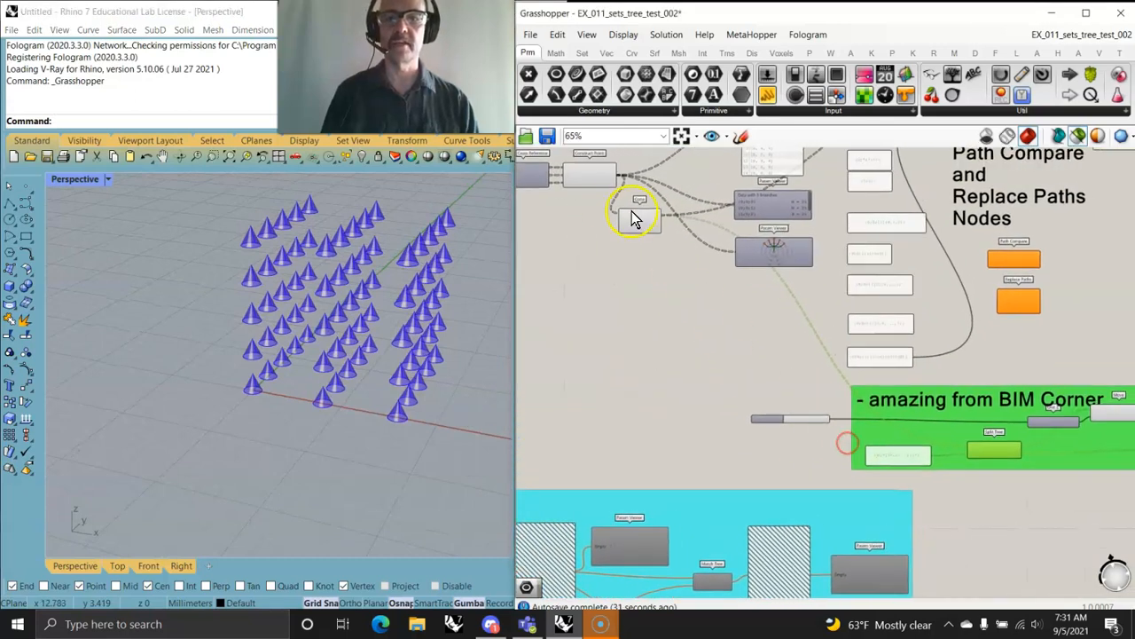
{"action": "left_click", "coordinate": [592, 177]}
{"action": "right_click_drag", "start_coordinate": [299, 476], "coordinate": [276, 471]}
{"action": "scroll", "coordinate": [823, 441], "scroll_direction": "up", "scroll_amount": 3}
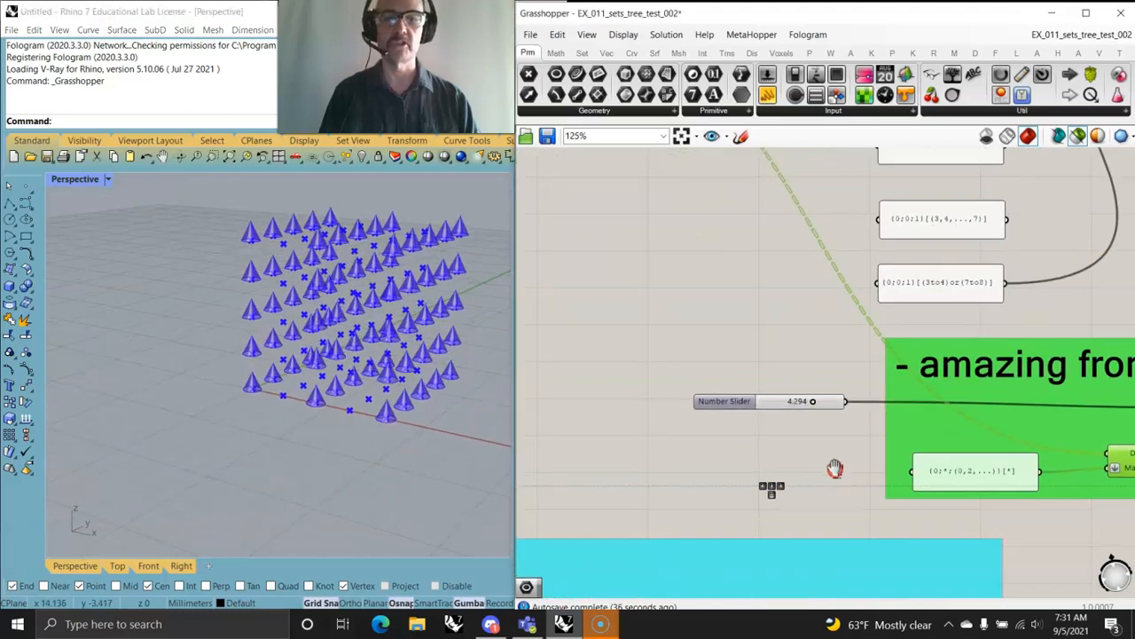
{"action": "right_click_drag", "start_coordinate": [836, 471], "coordinate": [633, 383]}
{"action": "scroll", "coordinate": [750, 391], "scroll_direction": "up", "scroll_amount": 2}
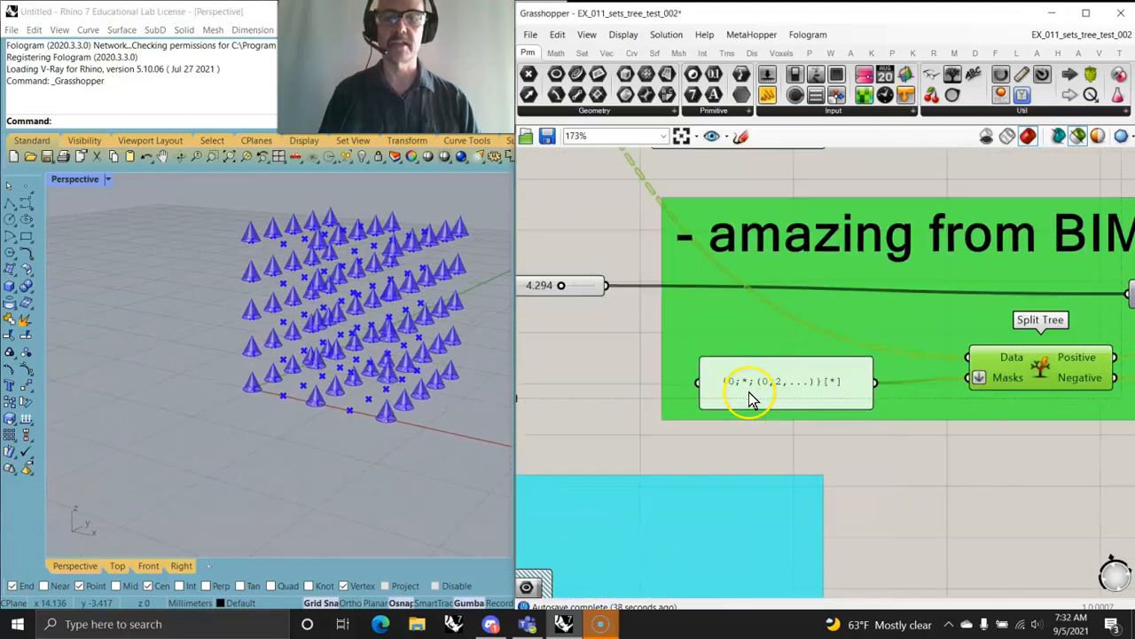
{"action": "mouse_move", "coordinate": [423, 393]}
{"action": "right_mouse_down"}
{"action": "mouse_move", "coordinate": [432, 425]}
{"action": "mouse_move", "coordinate": [387, 435]}
{"action": "mouse_move", "coordinate": [400, 412]}
{"action": "mouse_move", "coordinate": [423, 414]}
{"action": "right_mouse_up"}
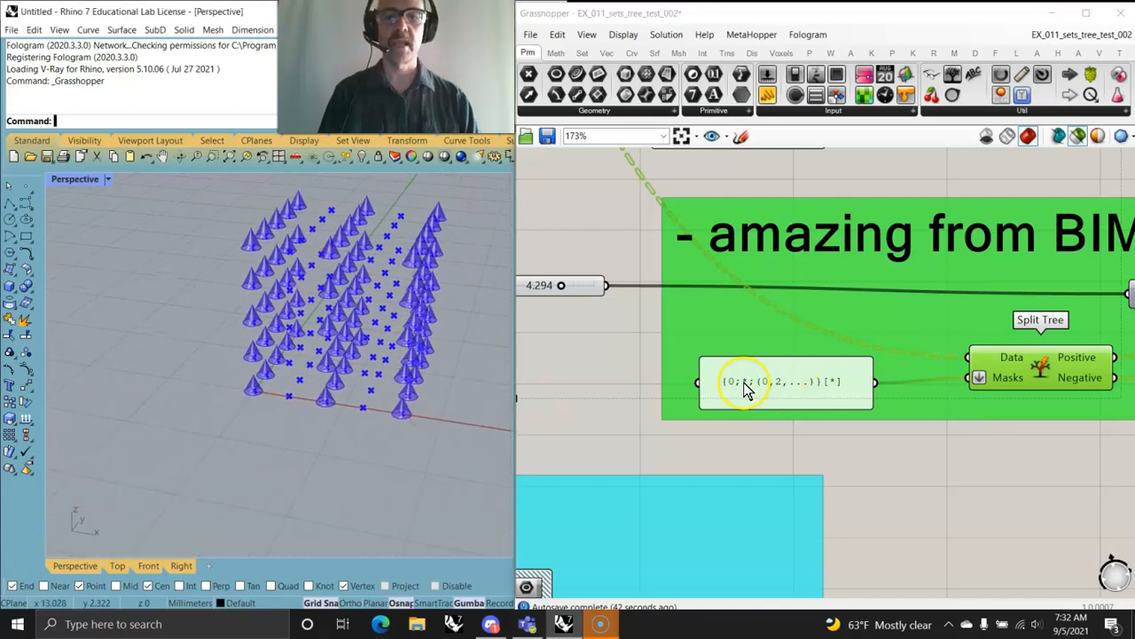
Step: Review the {0;*;(0,2,...)}[*] mask, then adjust the Number Slider driving Unit Z to shift the moved cones vertically
{"action": "left_click", "coordinate": [814, 396]}
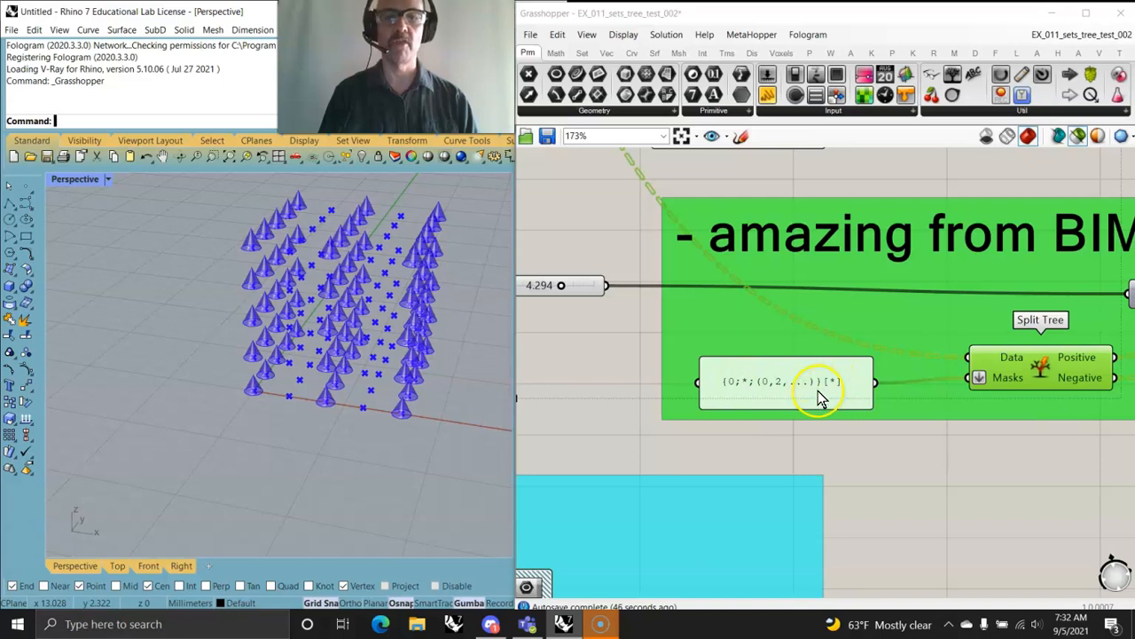
{"action": "right_click_drag", "start_coordinate": [973, 436], "coordinate": [800, 431]}
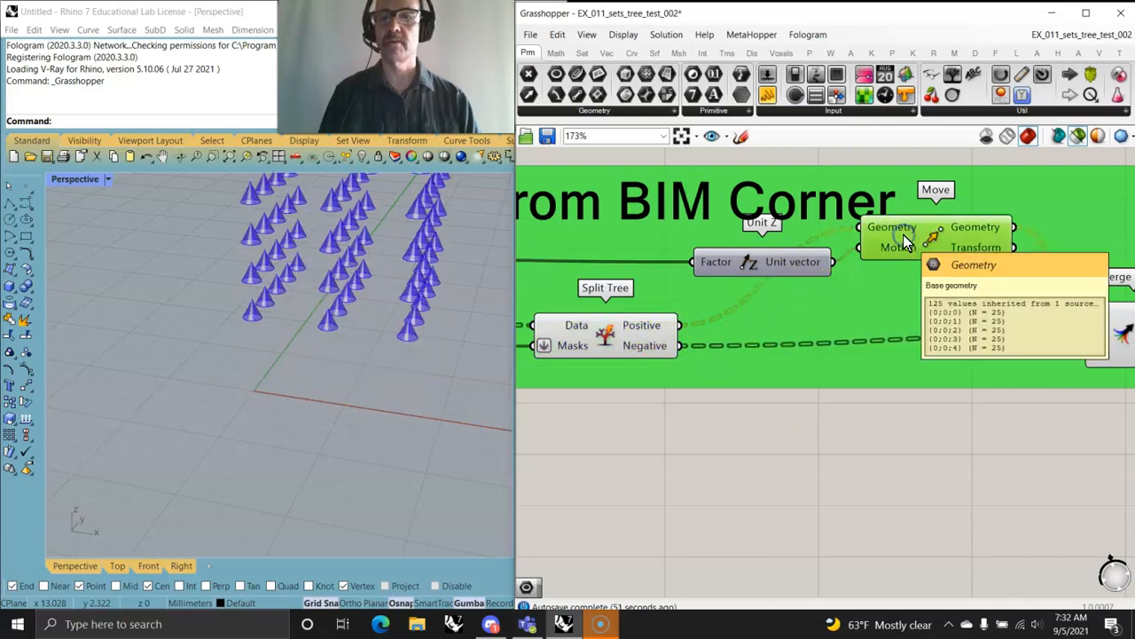
{"action": "right_click_drag", "start_coordinate": [617, 322], "coordinate": [772, 324]}
{"action": "scroll", "coordinate": [946, 408], "scroll_direction": "down", "scroll_amount": 3}
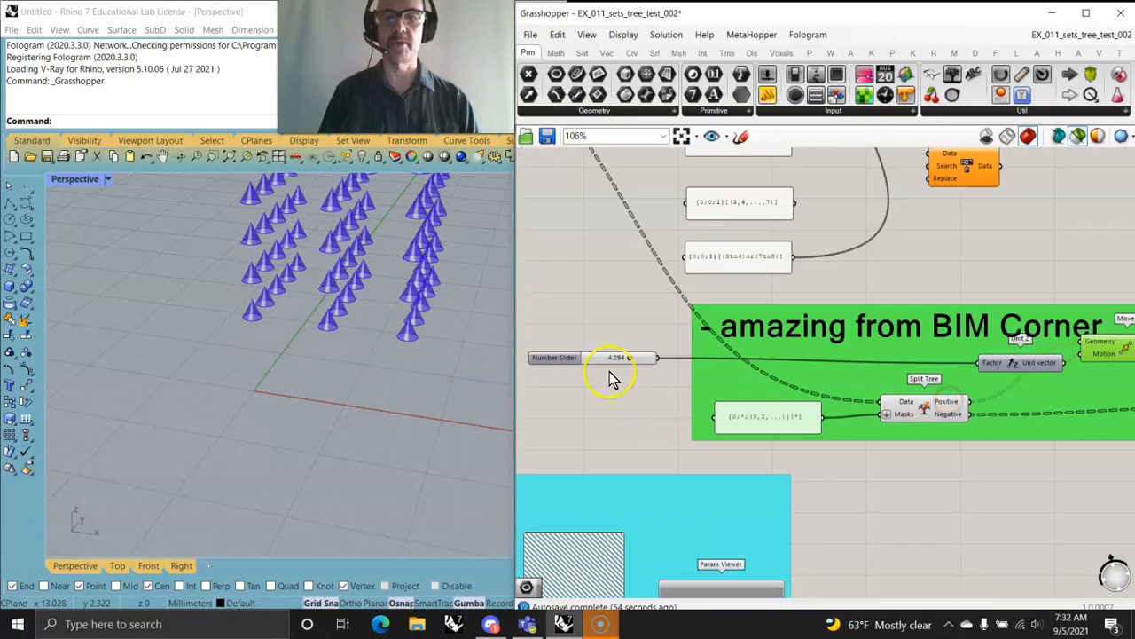
{"action": "mouse_move", "coordinate": [629, 360]}
{"action": "left_mouse_down"}
{"action": "mouse_move", "coordinate": [641, 357]}
{"action": "mouse_move", "coordinate": [614, 361]}
{"action": "mouse_move", "coordinate": [633, 357]}
{"action": "left_mouse_up"}
{"action": "left_click", "coordinate": [731, 422]}
{"action": "right_click_drag", "start_coordinate": [476, 393], "coordinate": [458, 418]}
Step: Select Merge in the BIM Corner group to examine both cone sets together while varying the Unit Z factor slider
{"action": "right_click_drag", "start_coordinate": [989, 467], "coordinate": [690, 375]}
{"action": "left_click", "coordinate": [953, 326]}
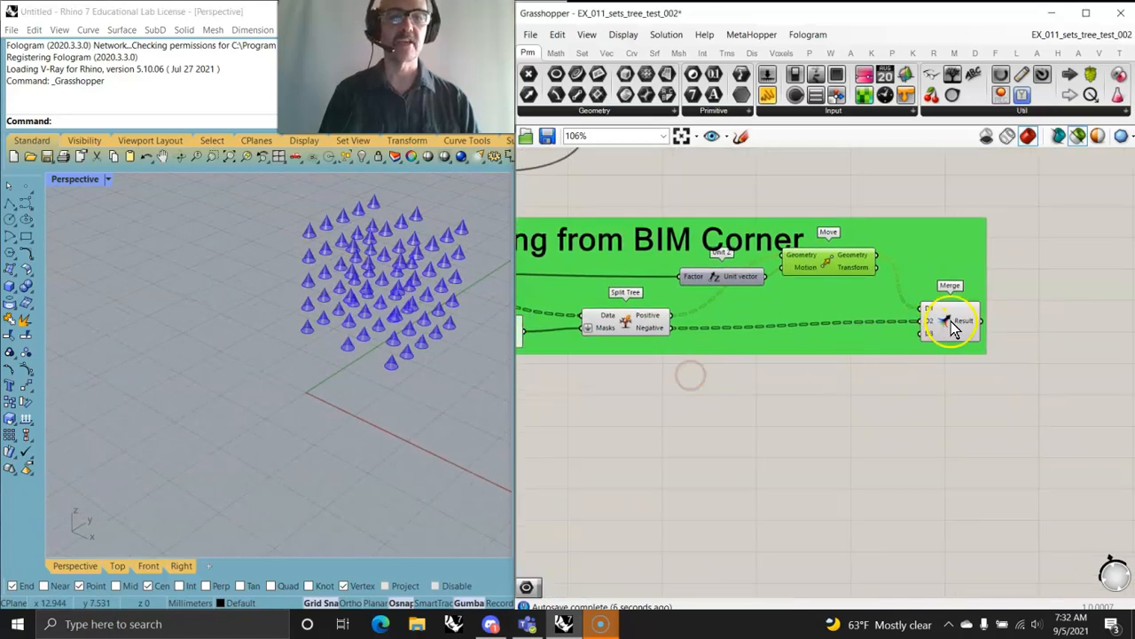
{"action": "left_click_drag", "start_coordinate": [950, 327], "coordinate": [655, 335]}
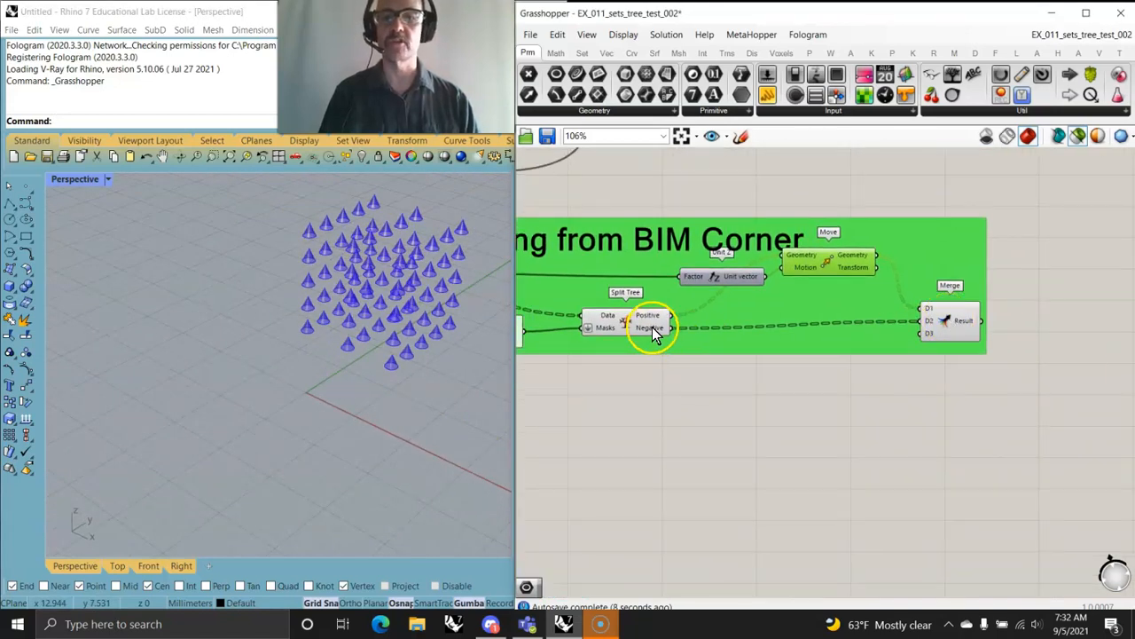
{"action": "left_click", "coordinate": [964, 326]}
{"action": "right_click_drag", "start_coordinate": [502, 384], "coordinate": [393, 381]}
{"action": "right_click_drag", "start_coordinate": [558, 393], "coordinate": [900, 406]}
{"action": "left_click_drag", "start_coordinate": [683, 286], "coordinate": [677, 294]}
Step: Add a Sphere component below the BIM Corner group with Move's Geometry output as its Base and preview the spheres
{"action": "right_click_drag", "start_coordinate": [927, 362], "coordinate": [660, 355]}
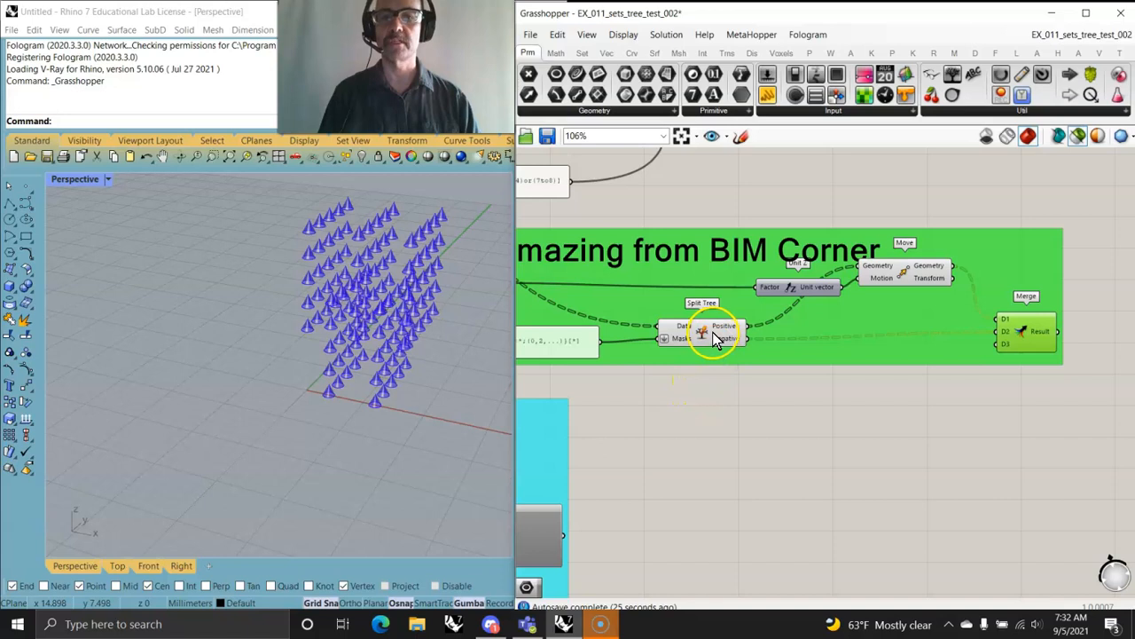
{"action": "mouse_move", "coordinate": [718, 340]}
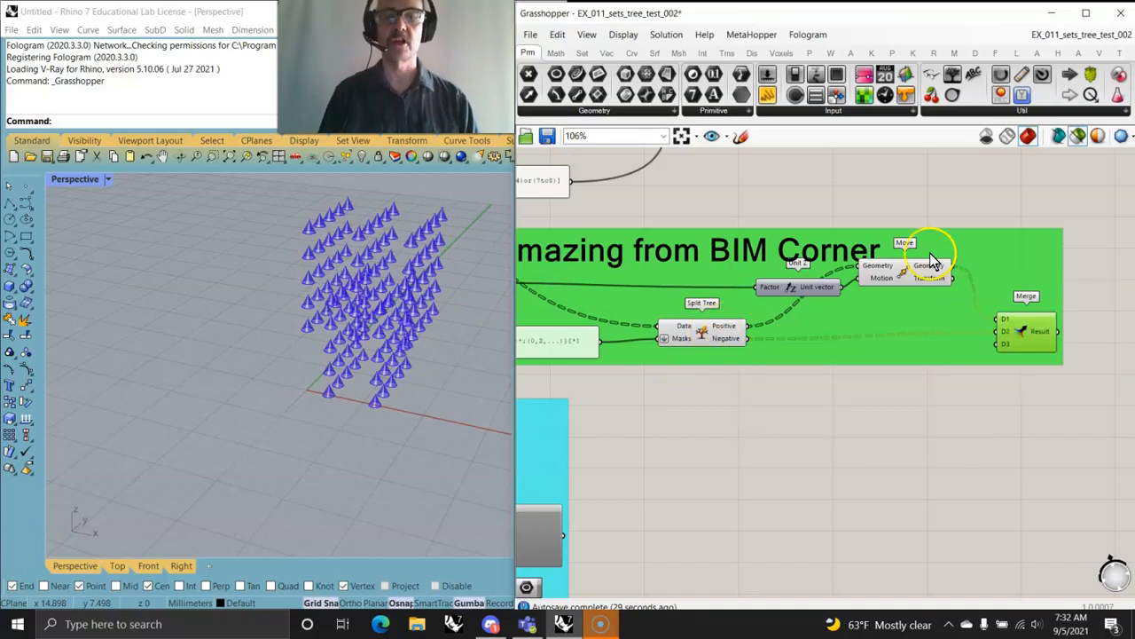
{"action": "left_click", "coordinate": [654, 52]}
{"action": "left_click_drag", "start_coordinate": [930, 96], "coordinate": [972, 410]}
{"action": "left_click_drag", "start_coordinate": [953, 266], "coordinate": [936, 405]}
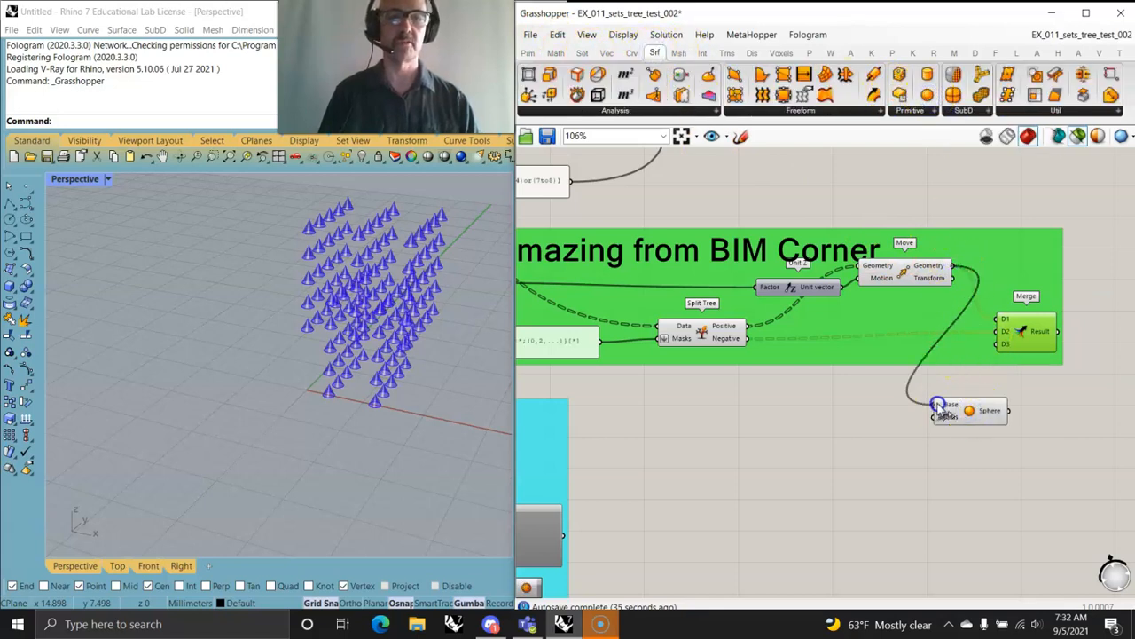
{"action": "left_click", "coordinate": [982, 421]}
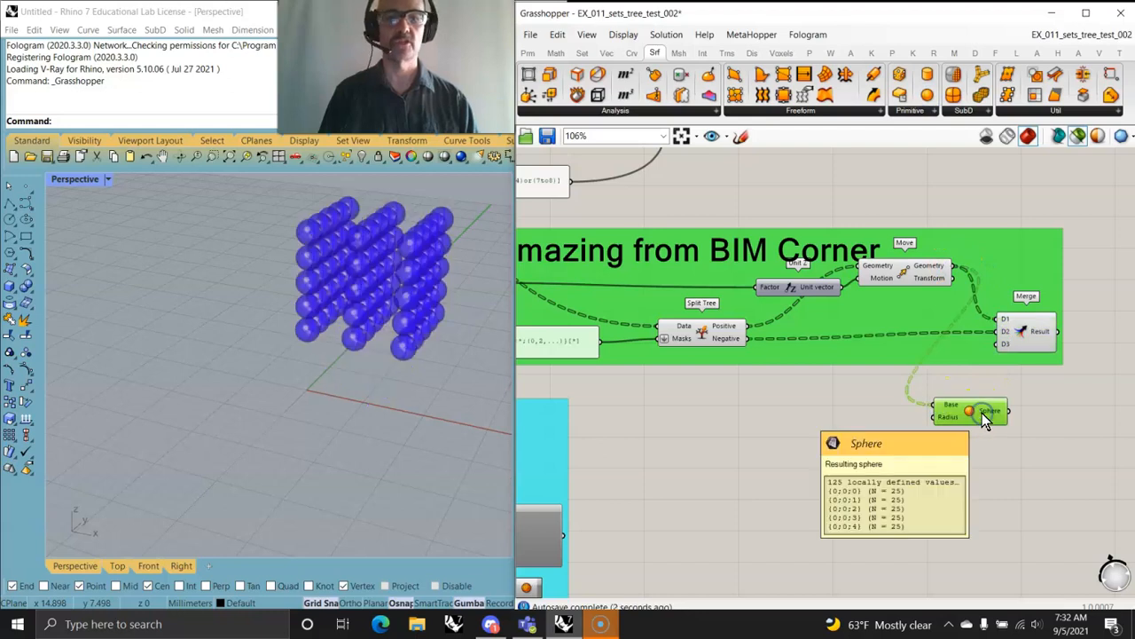
Step: Add a Cylinder component below Sphere and connect the Split Tree's Negative output to its Base
{"action": "left_click", "coordinate": [943, 279]}
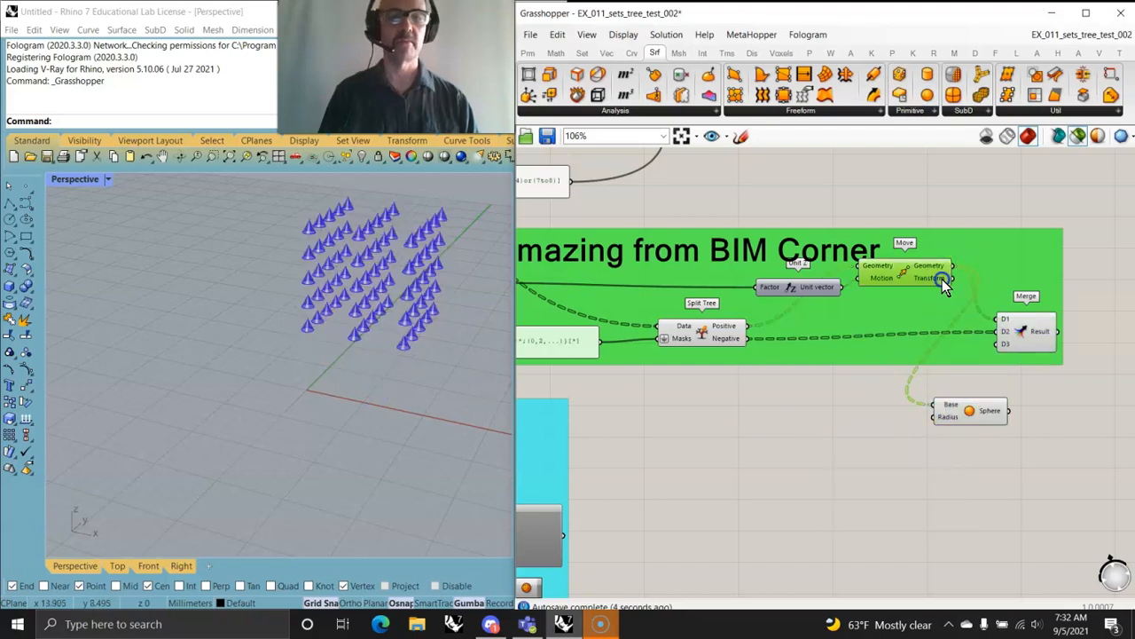
{"action": "left_click", "coordinate": [727, 338]}
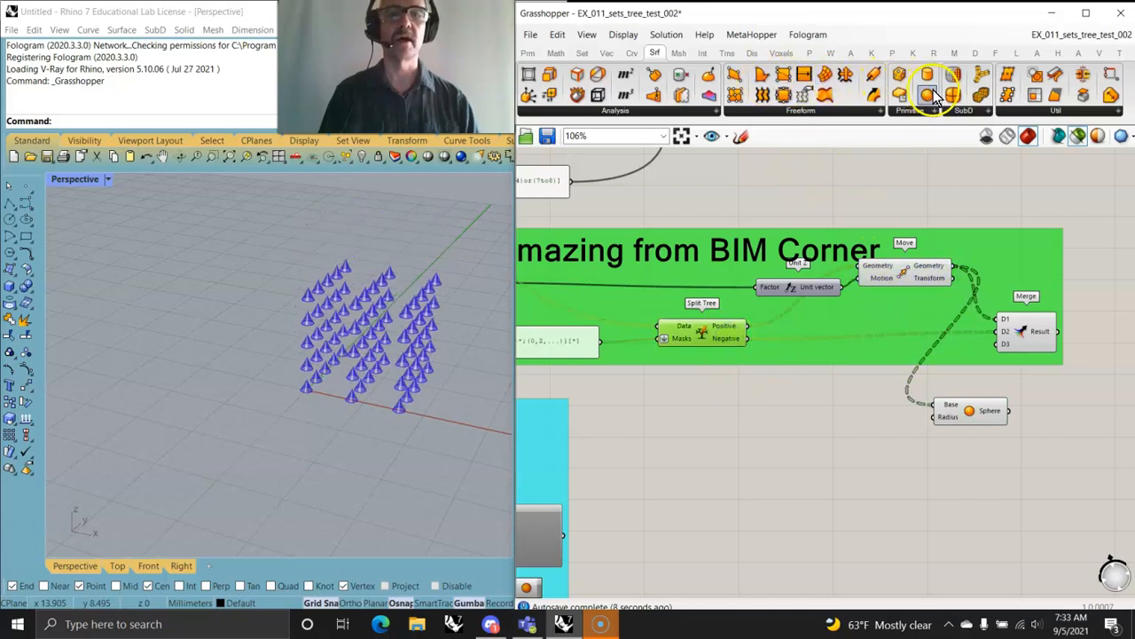
{"action": "left_click_drag", "start_coordinate": [928, 74], "coordinate": [970, 468]}
{"action": "left_click_drag", "start_coordinate": [748, 338], "coordinate": [928, 453]}
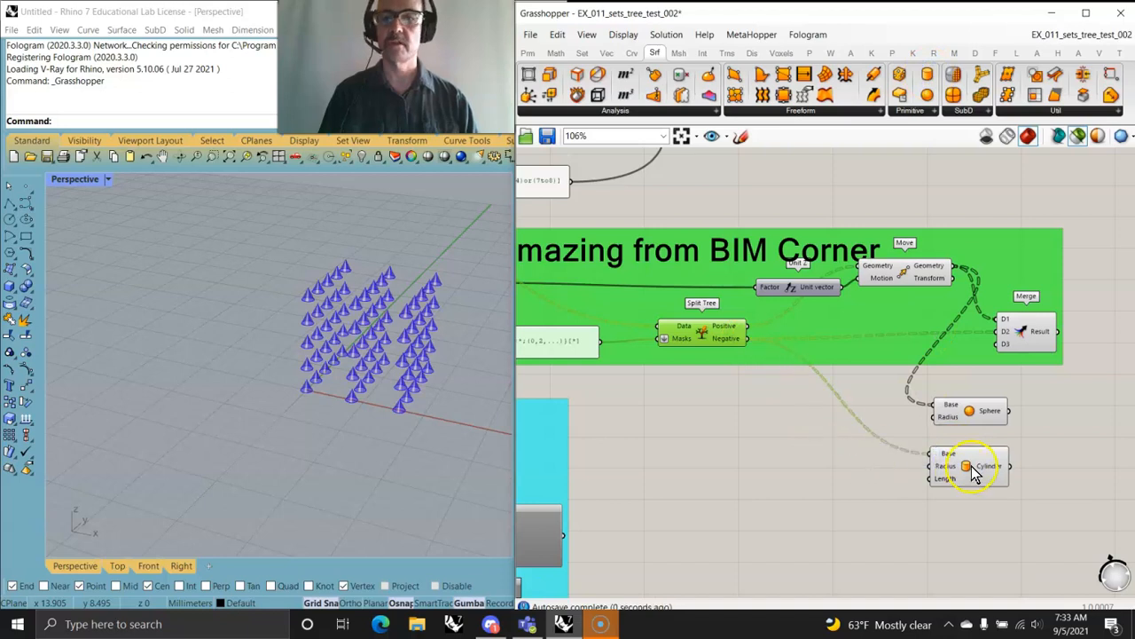
{"action": "left_click", "coordinate": [971, 467]}
Step: Connect the Sphere and Cylinder outputs to Merge and set the Unit Z factor slider to 7.004
{"action": "left_click_drag", "start_coordinate": [1009, 414], "coordinate": [1005, 330]}
{"action": "left_click_drag", "start_coordinate": [1009, 466], "coordinate": [1029, 332]}
{"action": "right_click_drag", "start_coordinate": [421, 390], "coordinate": [380, 387]}
{"action": "right_click_drag", "start_coordinate": [680, 398], "coordinate": [1005, 403]}
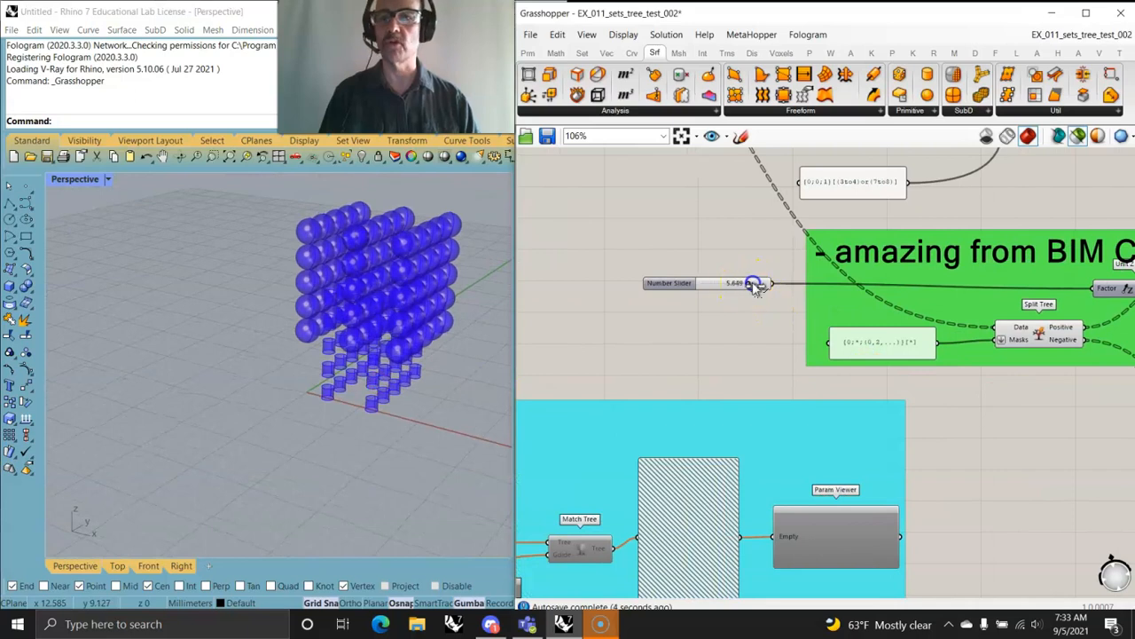
{"action": "mouse_move", "coordinate": [750, 286]}
{"action": "left_mouse_down"}
{"action": "mouse_move", "coordinate": [723, 289]}
{"action": "mouse_move", "coordinate": [753, 290]}
{"action": "left_mouse_up"}
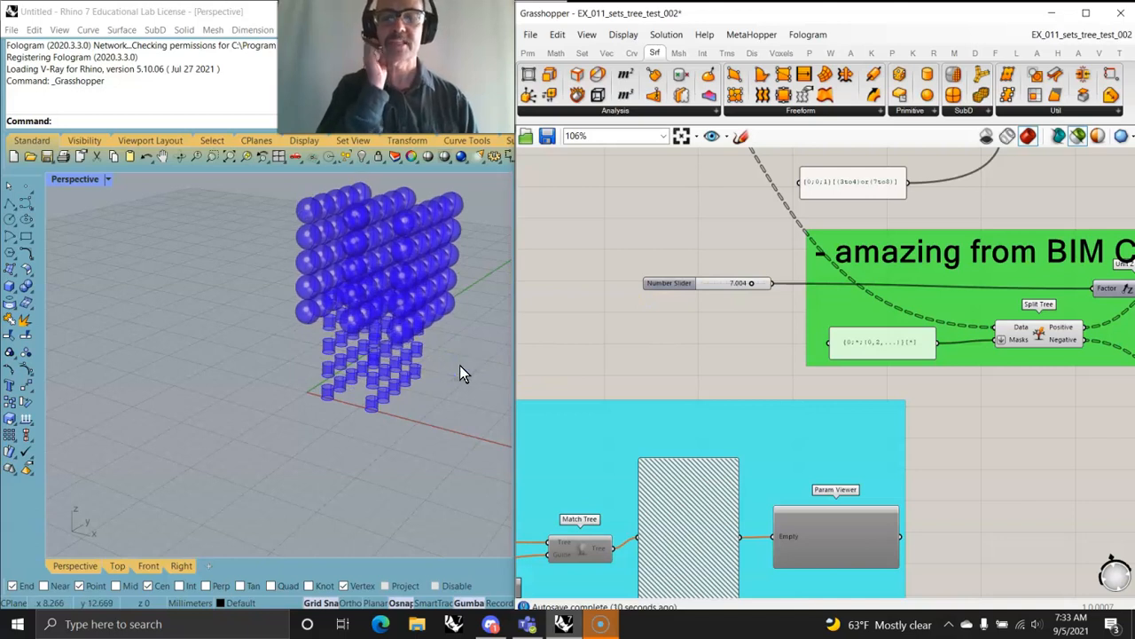
{"action": "right_click_drag", "start_coordinate": [459, 368], "coordinate": [372, 432]}
Step: Group all components of the "how to use masks" section, including the Sphere and Cylinder below BIM Corner
{"action": "scroll", "coordinate": [872, 357], "scroll_direction": "down", "scroll_amount": 5}
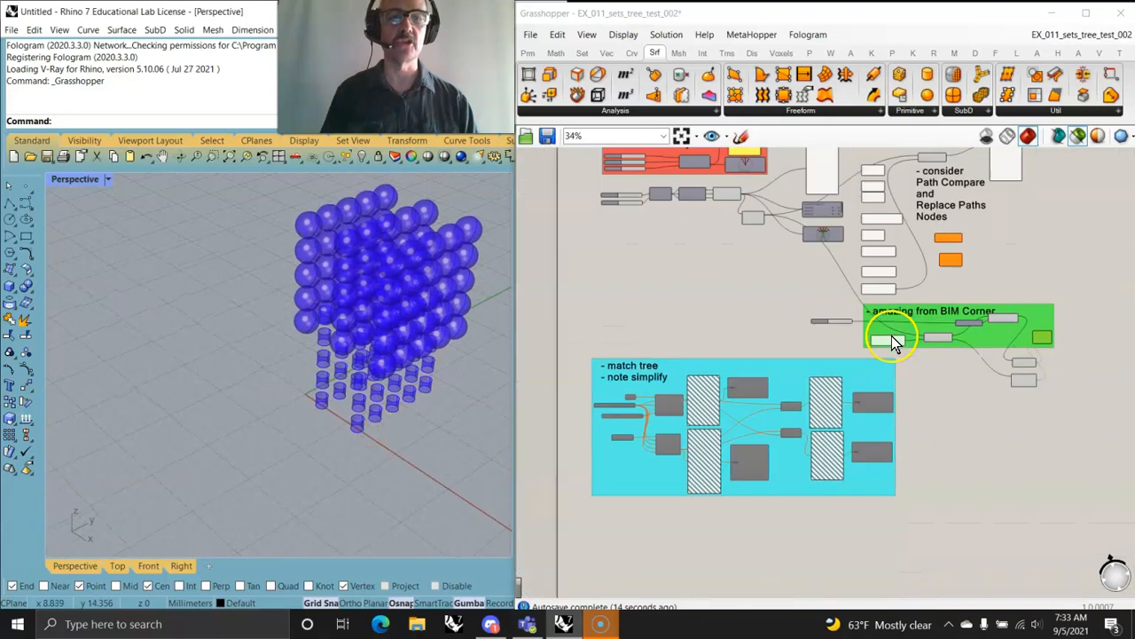
{"action": "right_click_drag", "start_coordinate": [868, 355], "coordinate": [811, 371]}
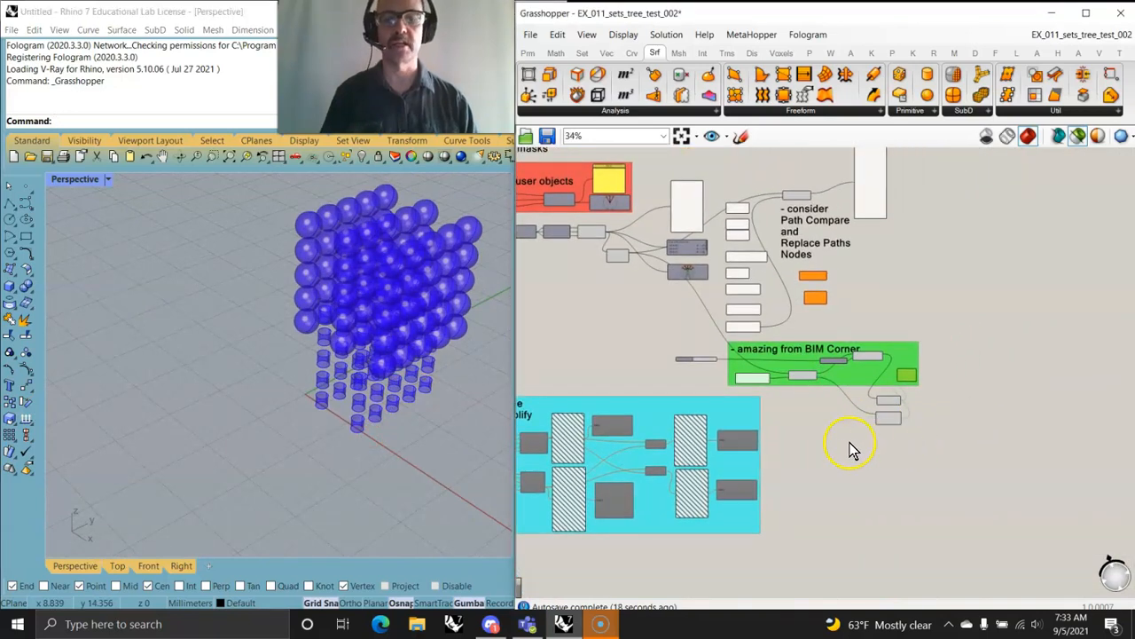
{"action": "scroll", "coordinate": [788, 400], "scroll_direction": "down", "scroll_amount": 3}
{"action": "left_click", "coordinate": [750, 494]}
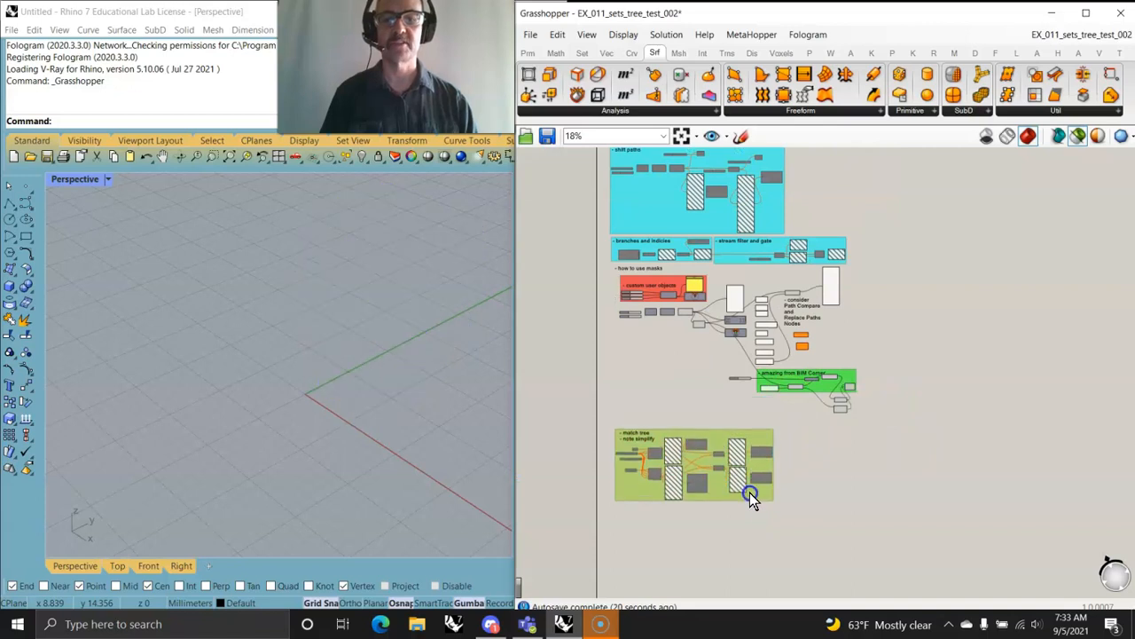
{"action": "left_click", "coordinate": [891, 443]}
{"action": "left_click_drag", "start_coordinate": [878, 417], "coordinate": [580, 266]}
{"action": "right_click", "coordinate": [532, 327]}
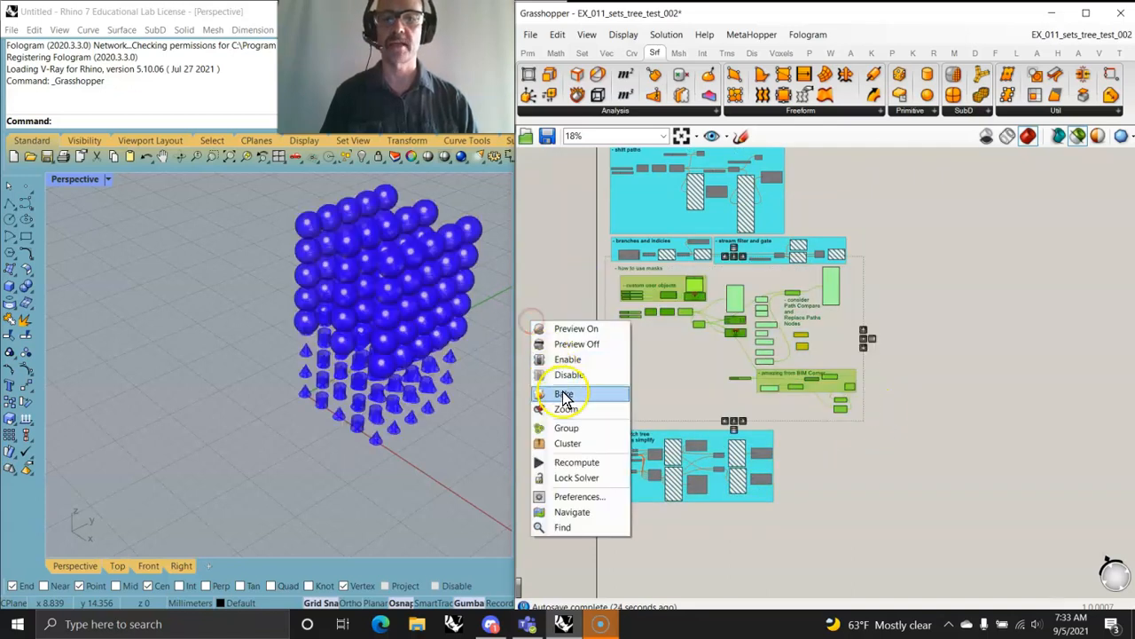
{"action": "left_click", "coordinate": [567, 431]}
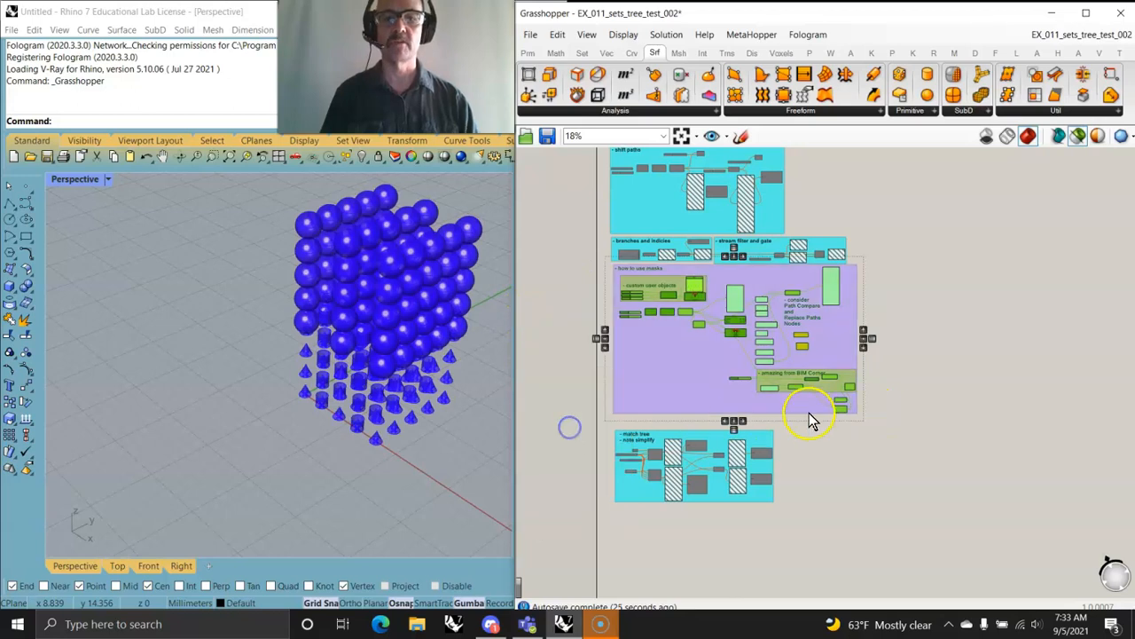
Step: Recolour the "how to use masks" group cyan to match the other section groups
{"action": "right_click", "coordinate": [700, 401]}
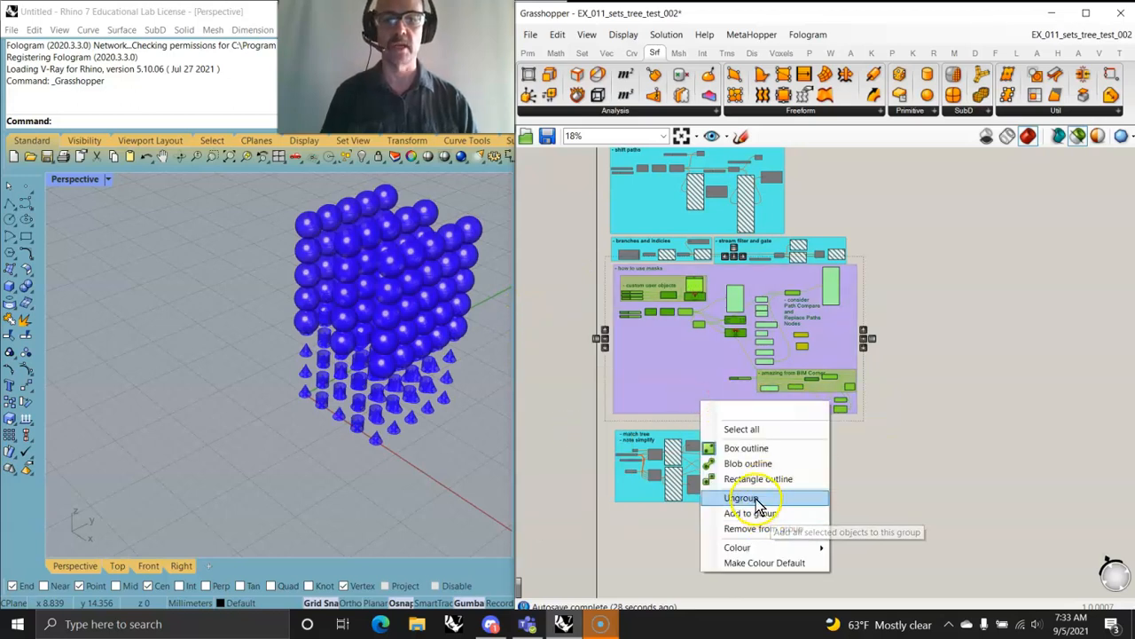
{"action": "mouse_move", "coordinate": [774, 546]}
{"action": "left_click", "coordinate": [979, 472]}
{"action": "left_click", "coordinate": [1076, 403]}
{"action": "left_click", "coordinate": [741, 399]}
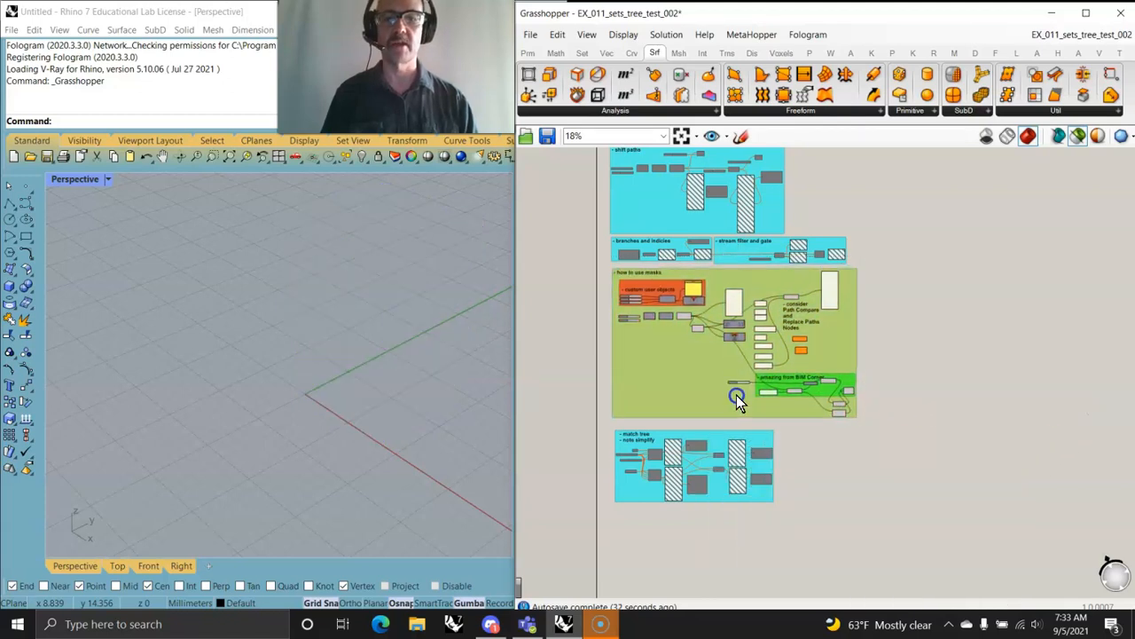
Step: Disable the "how to use masks" section together with the "branches and indicies" and "stream filter and gate" sections above it
{"action": "right_click_drag", "start_coordinate": [942, 294], "coordinate": [951, 253]}
{"action": "right_click_drag", "start_coordinate": [928, 292], "coordinate": [891, 411]}
{"action": "scroll", "coordinate": [882, 451], "scroll_direction": "down", "scroll_amount": 2}
{"action": "right_click_drag", "start_coordinate": [880, 454], "coordinate": [879, 269]}
{"action": "left_click_drag", "start_coordinate": [849, 394], "coordinate": [591, 329]}
{"action": "right_click", "coordinate": [592, 330]}
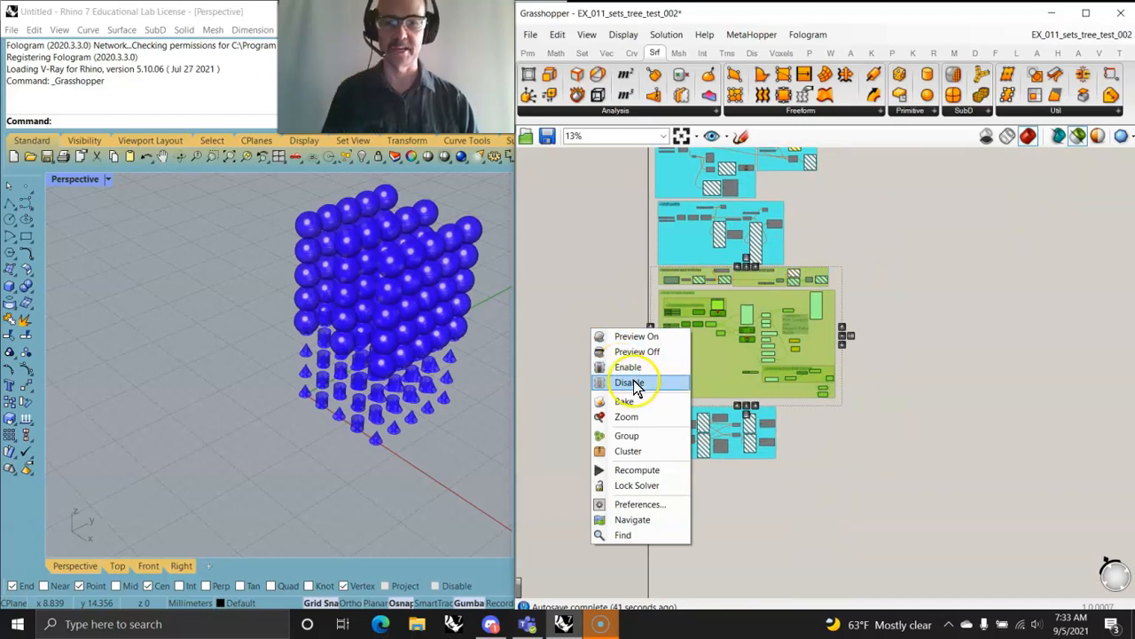
{"action": "left_click", "coordinate": [633, 381]}
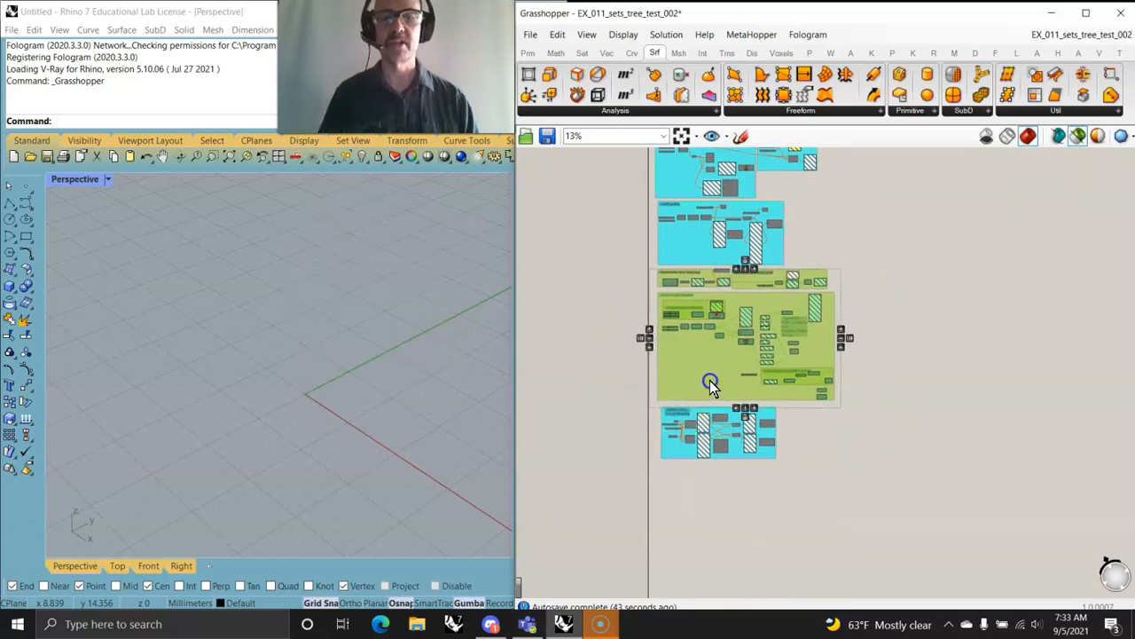
{"action": "left_click", "coordinate": [877, 385]}
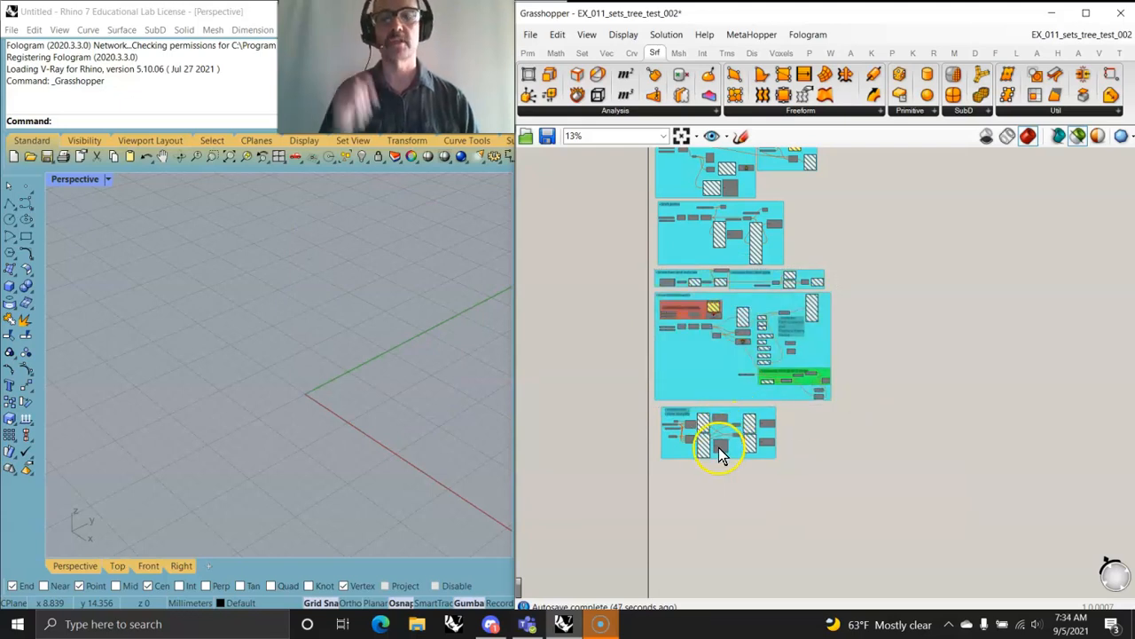
{"action": "scroll", "coordinate": [761, 355], "scroll_direction": "up", "scroll_amount": 5}
{"action": "scroll", "coordinate": [768, 355], "scroll_direction": "down", "scroll_amount": 5}
{"action": "left_click", "coordinate": [778, 378]}
{"action": "left_click_drag", "start_coordinate": [824, 396], "coordinate": [696, 321]}
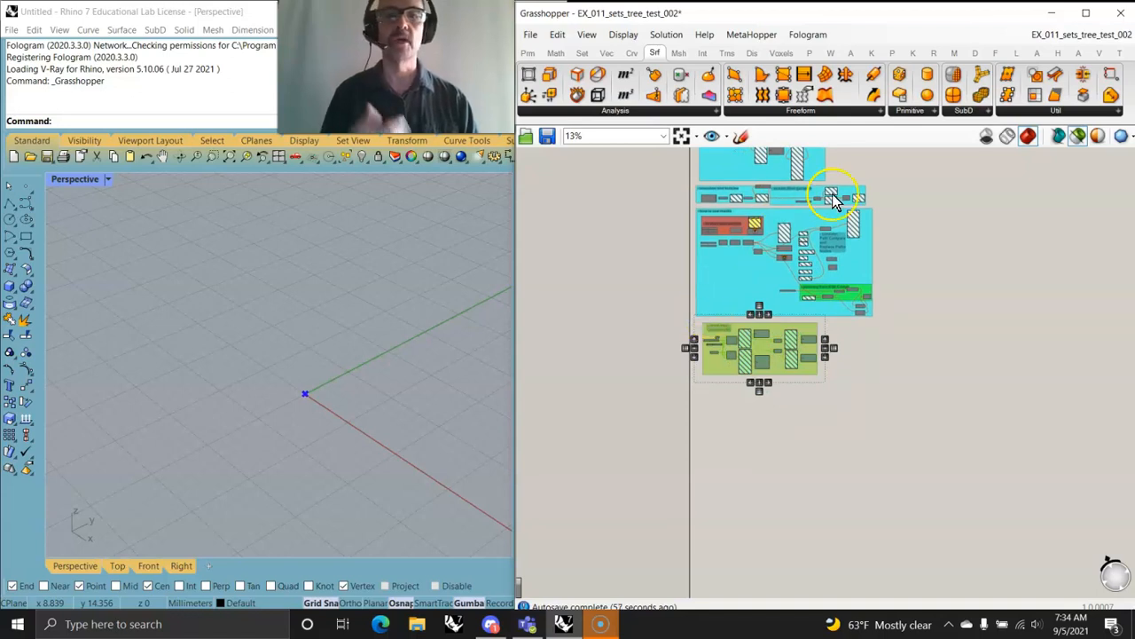
{"action": "left_click", "coordinate": [559, 53]}
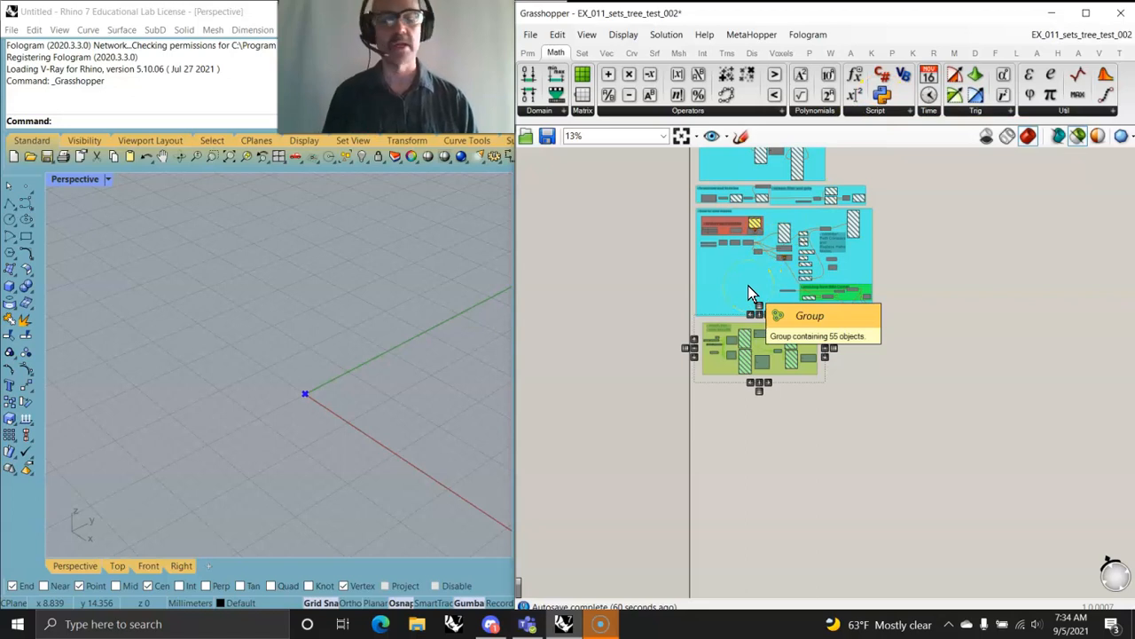
{"action": "left_click", "coordinate": [785, 366]}
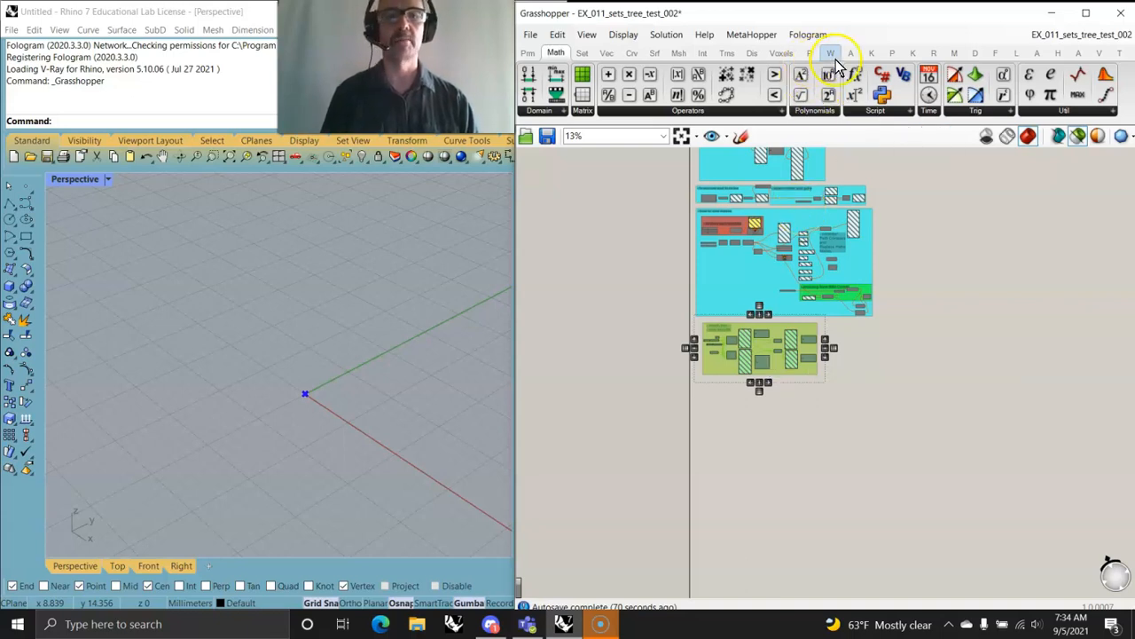
{"action": "left_click", "coordinate": [975, 52]}
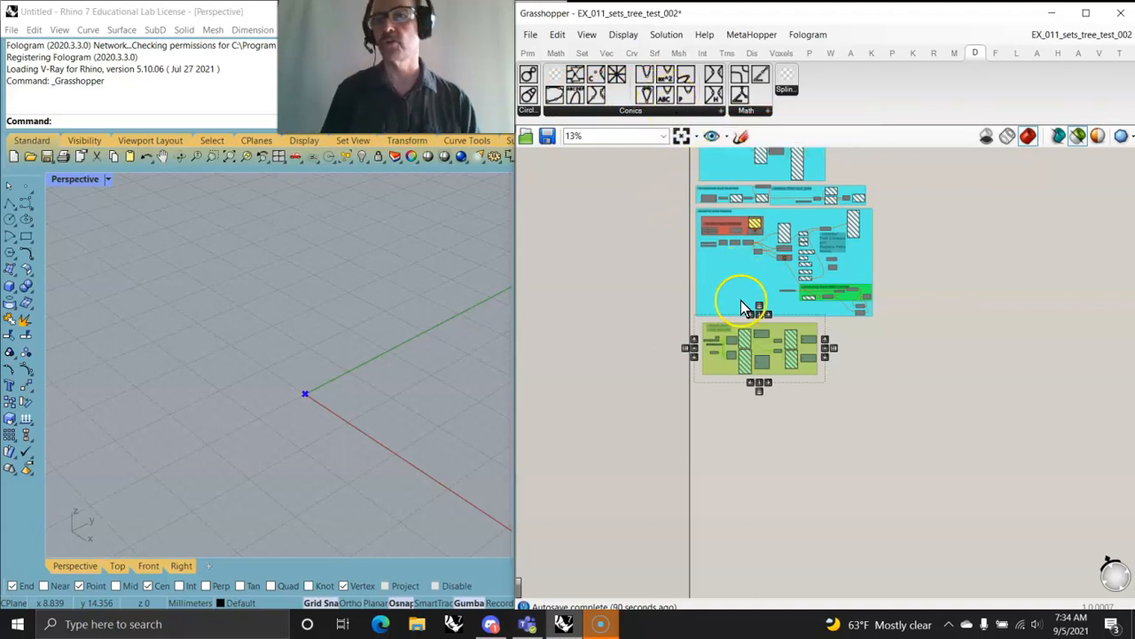
Step: Ungroup the "match tree - note simplify" section
{"action": "scroll", "coordinate": [754, 371], "scroll_direction": "up", "scroll_amount": 4}
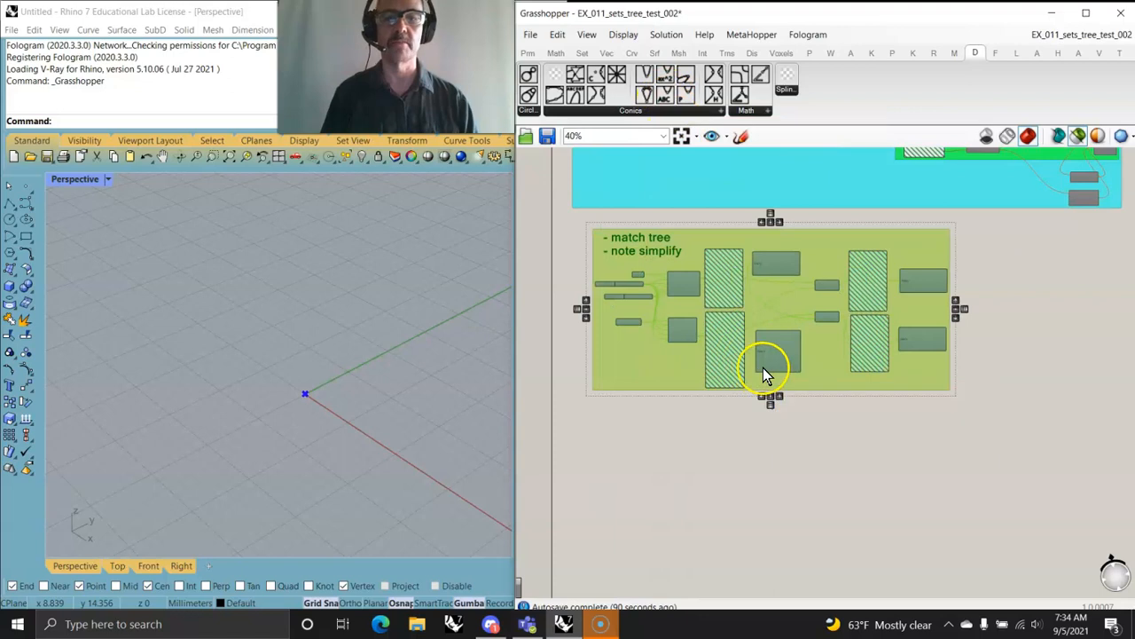
{"action": "right_click", "coordinate": [839, 479]}
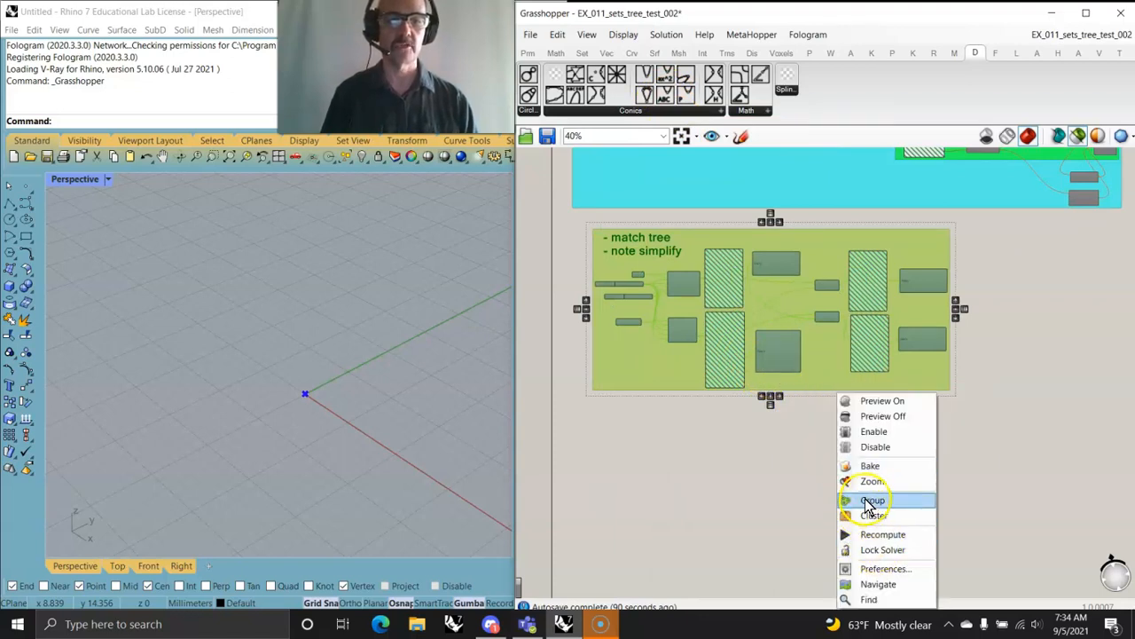
{"action": "right_click", "coordinate": [826, 375]}
{"action": "left_click", "coordinate": [857, 472]}
Step: Enable all components of the "match tree - note simplify" section
{"action": "left_click_drag", "start_coordinate": [979, 429], "coordinate": [584, 241]}
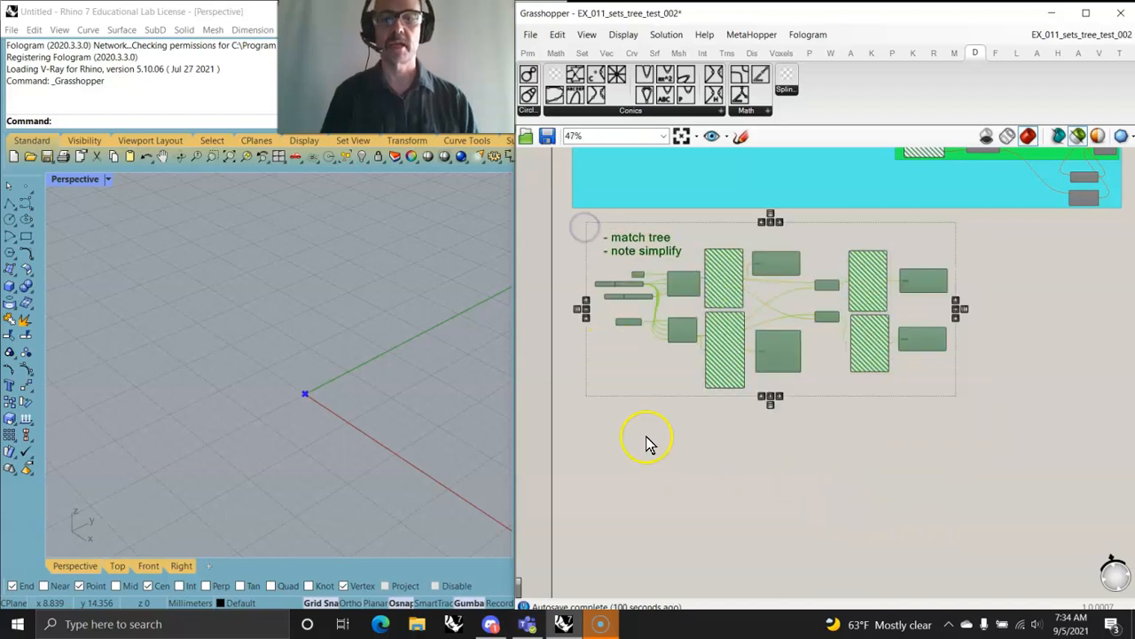
{"action": "scroll", "coordinate": [647, 443], "scroll_direction": "down", "scroll_amount": 2}
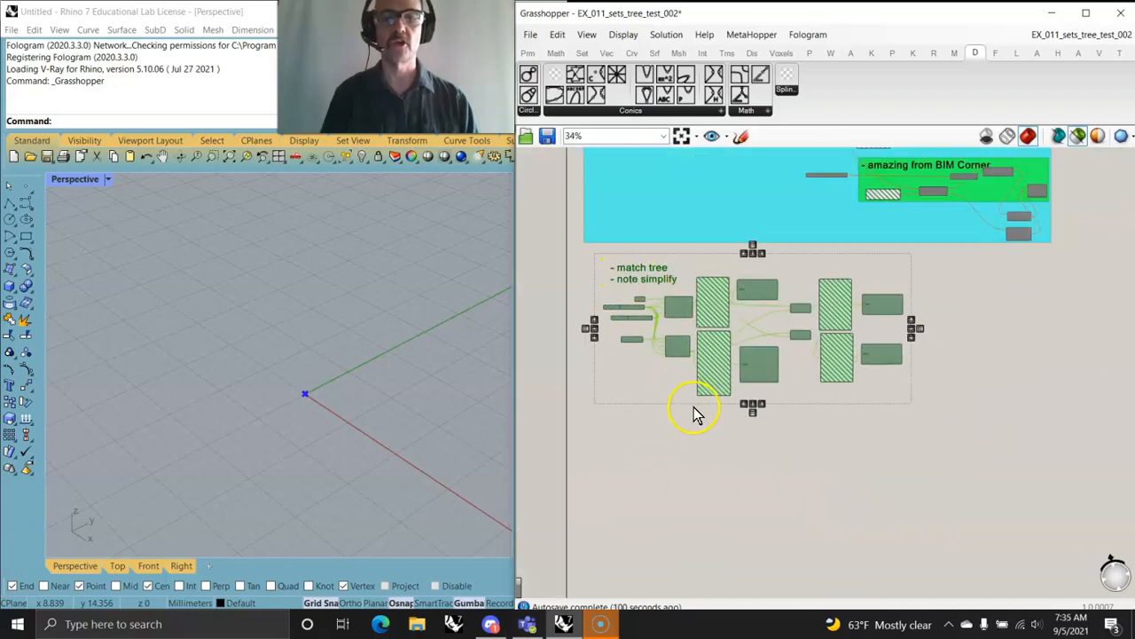
{"action": "right_click", "coordinate": [697, 425]}
{"action": "left_click", "coordinate": [739, 432]}
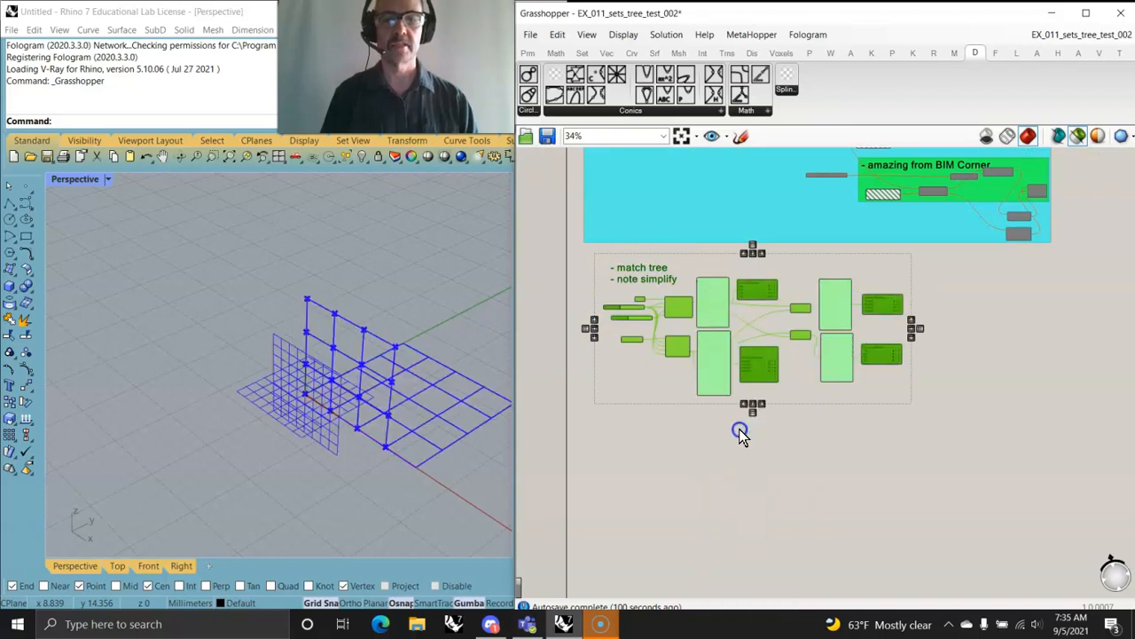
Step: Examine the match tree section's previewed grids and the Plane, Number Sliders and Rectangular components that generate them
{"action": "right_click_drag", "start_coordinate": [379, 444], "coordinate": [283, 471]}
{"action": "scroll", "coordinate": [215, 441], "scroll_direction": "up", "scroll_amount": 6}
{"action": "scroll", "coordinate": [252, 463], "scroll_direction": "down", "scroll_amount": 4}
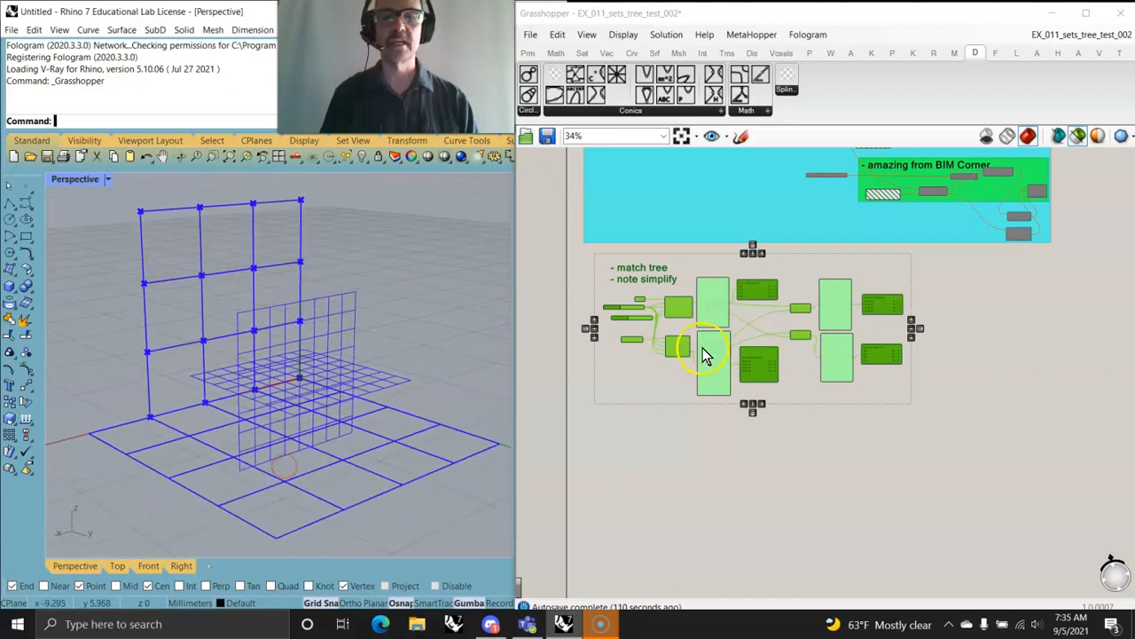
{"action": "left_click", "coordinate": [654, 450]}
{"action": "scroll", "coordinate": [695, 399], "scroll_direction": "up", "scroll_amount": 8}
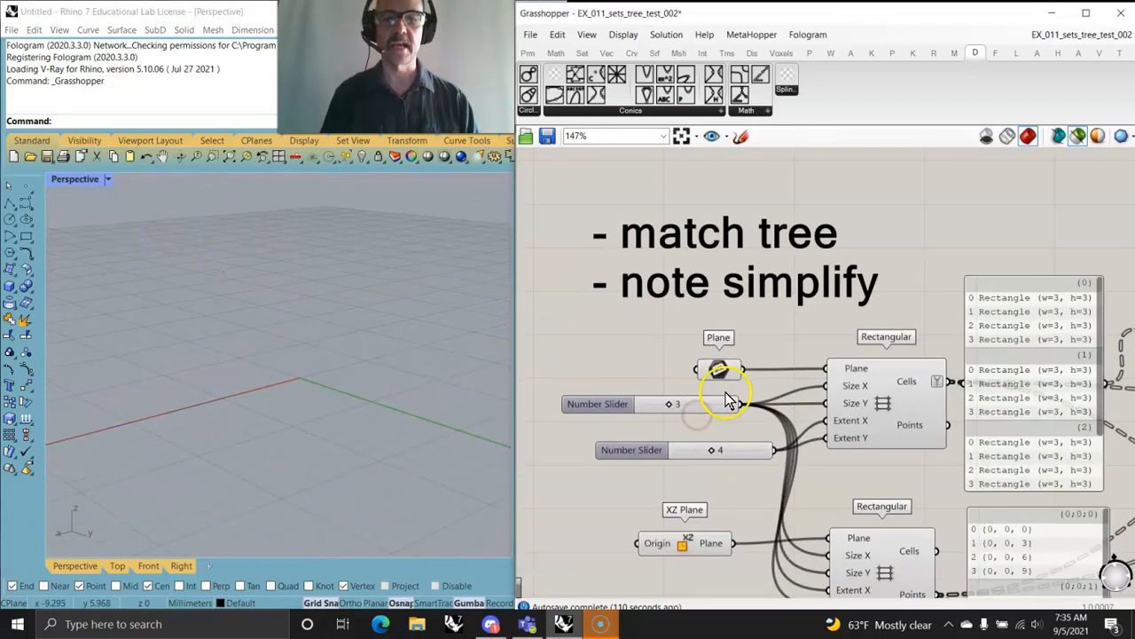
Step: Compare the previews of the two Rectangular grids and of the Plane and XZ Plane components that orient them
{"action": "right_click_drag", "start_coordinate": [854, 474], "coordinate": [807, 326]}
{"action": "left_click", "coordinate": [823, 275]}
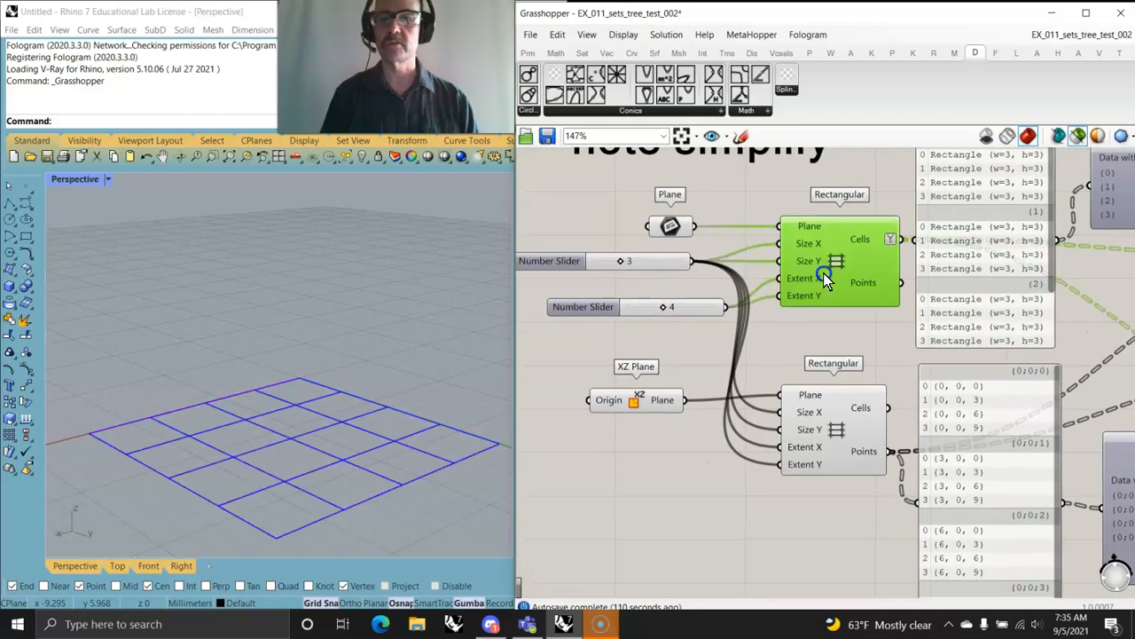
{"action": "left_click", "coordinate": [827, 451]}
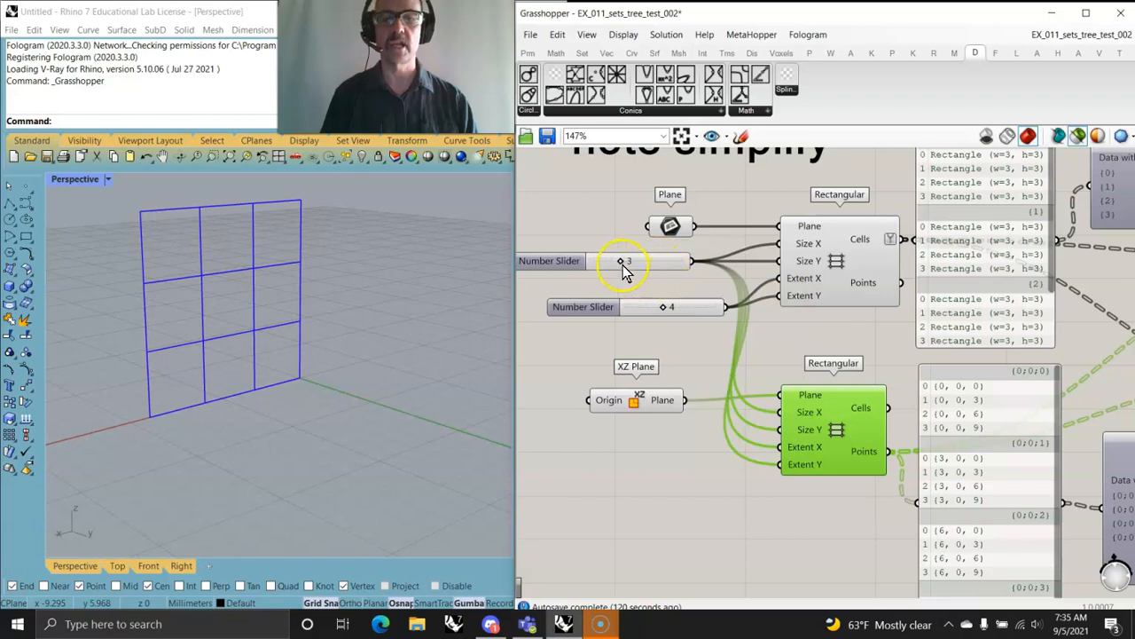
{"action": "right_click", "coordinate": [635, 404]}
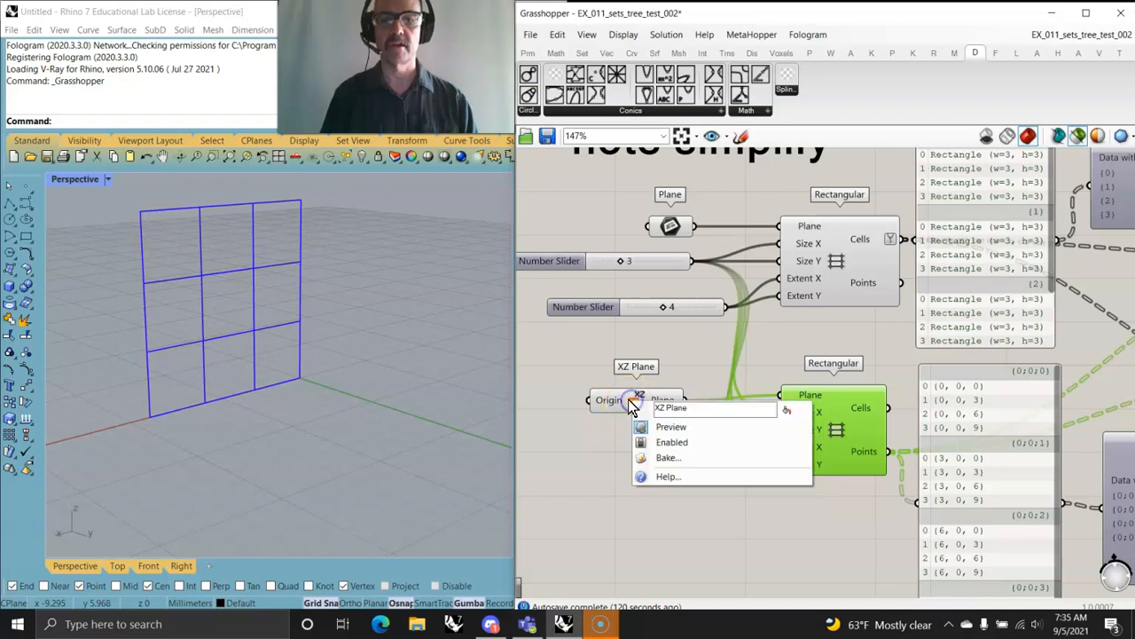
{"action": "left_click", "coordinate": [612, 412]}
{"action": "left_click", "coordinate": [610, 404]}
{"action": "left_click", "coordinate": [631, 473]}
{"action": "left_click", "coordinate": [633, 402]}
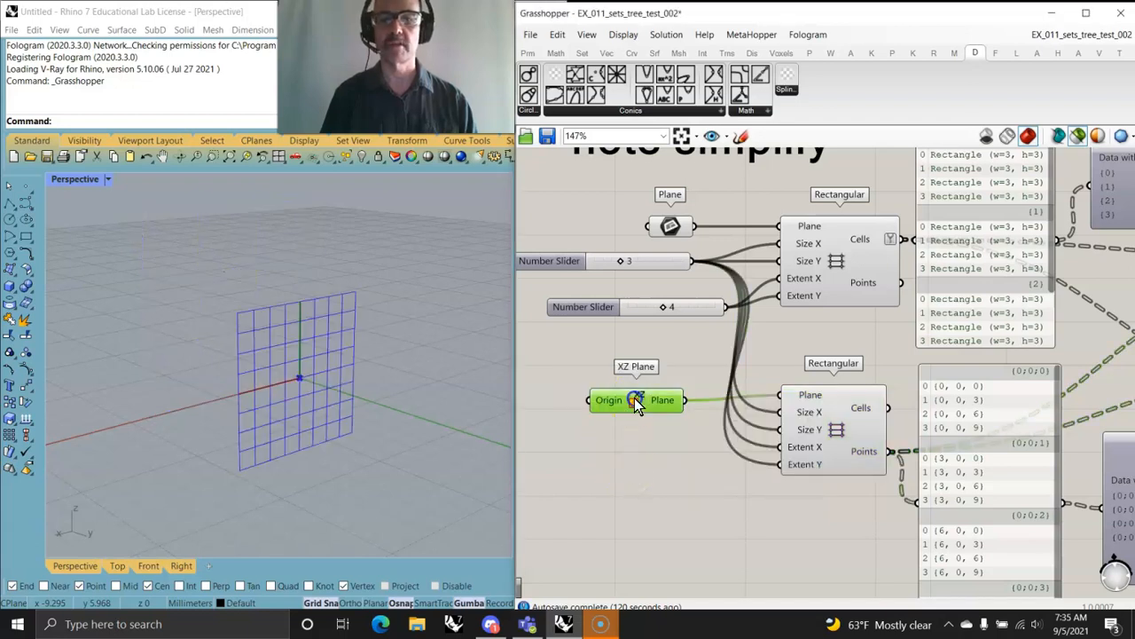
{"action": "right_click_drag", "start_coordinate": [671, 232], "coordinate": [659, 274]}
{"action": "left_click", "coordinate": [658, 273]}
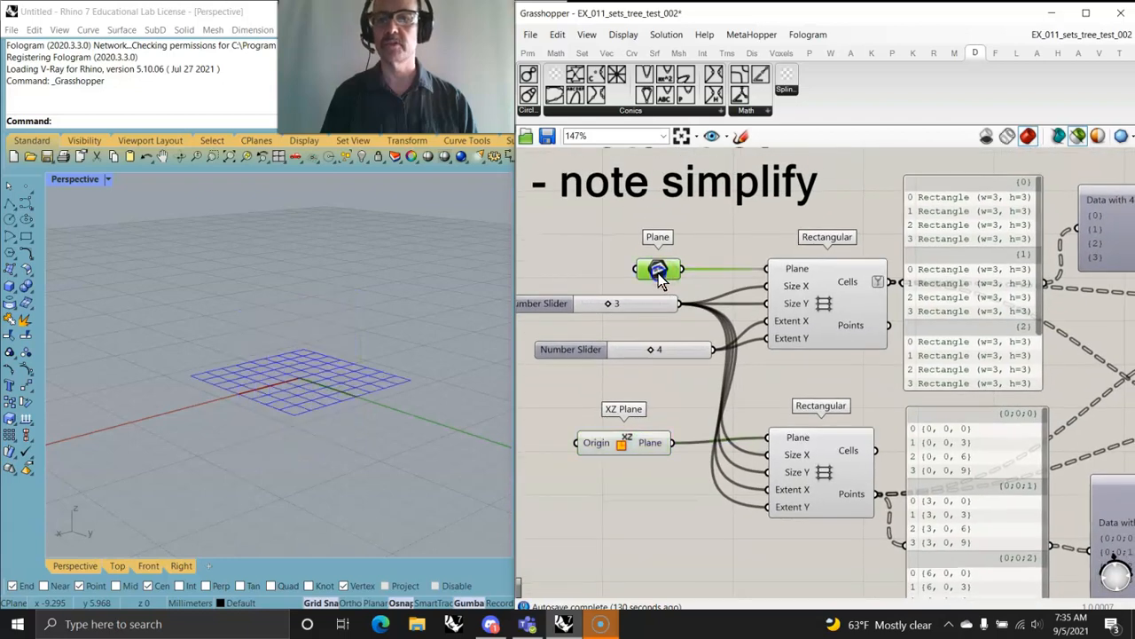
{"action": "left_click", "coordinate": [632, 454]}
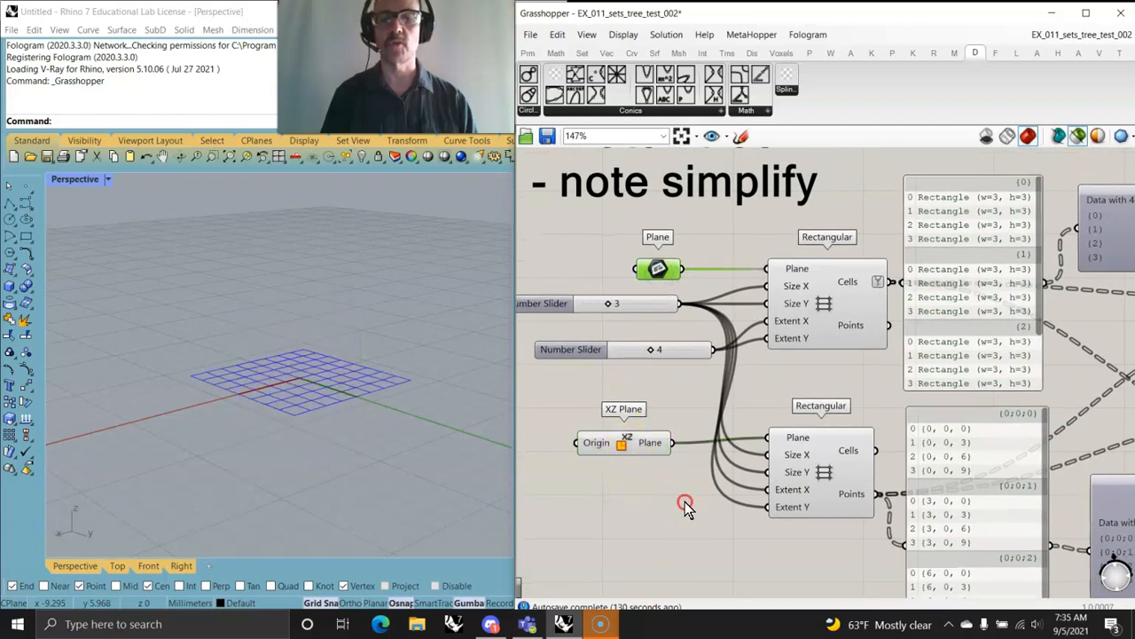
{"action": "right_click_drag", "start_coordinate": [686, 506], "coordinate": [637, 453]}
{"action": "left_click", "coordinate": [771, 264]}
{"action": "left_click", "coordinate": [772, 423]}
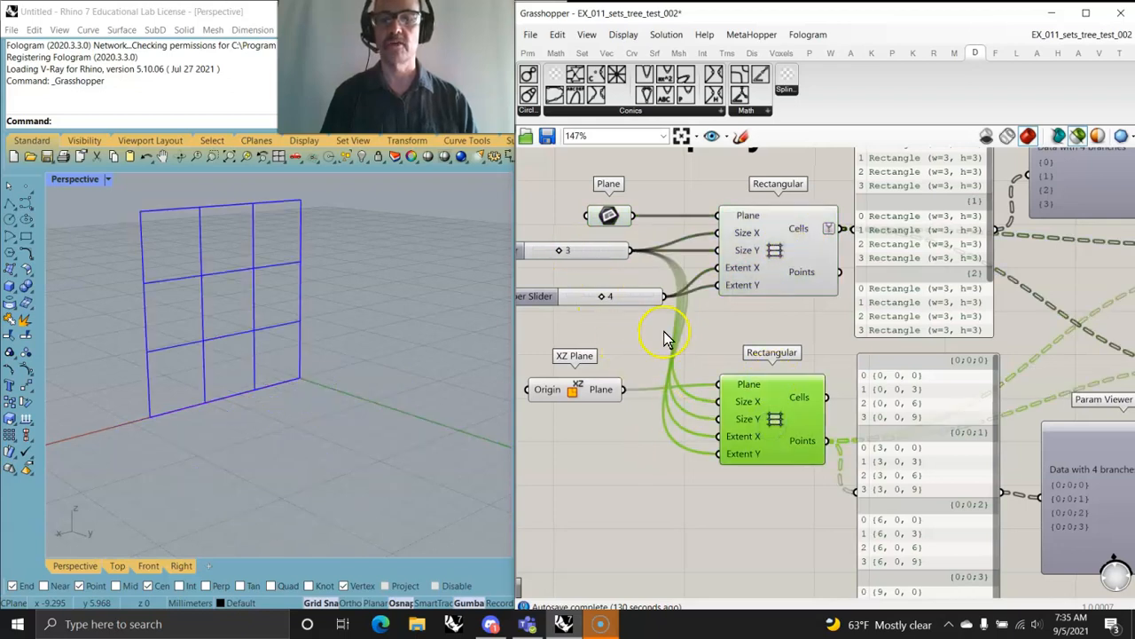
{"action": "left_click", "coordinate": [744, 327]}
{"action": "right_click_drag", "start_coordinate": [743, 326], "coordinate": [638, 370]}
Step: Compare the branch structures of the cells and points in the two Param Viewers, as tree diagrams and as path lists
{"action": "right_click_drag", "start_coordinate": [756, 455], "coordinate": [769, 397]}
{"action": "scroll", "coordinate": [685, 373], "scroll_direction": "down", "scroll_amount": 2}
{"action": "double_click", "coordinate": [806, 239]}
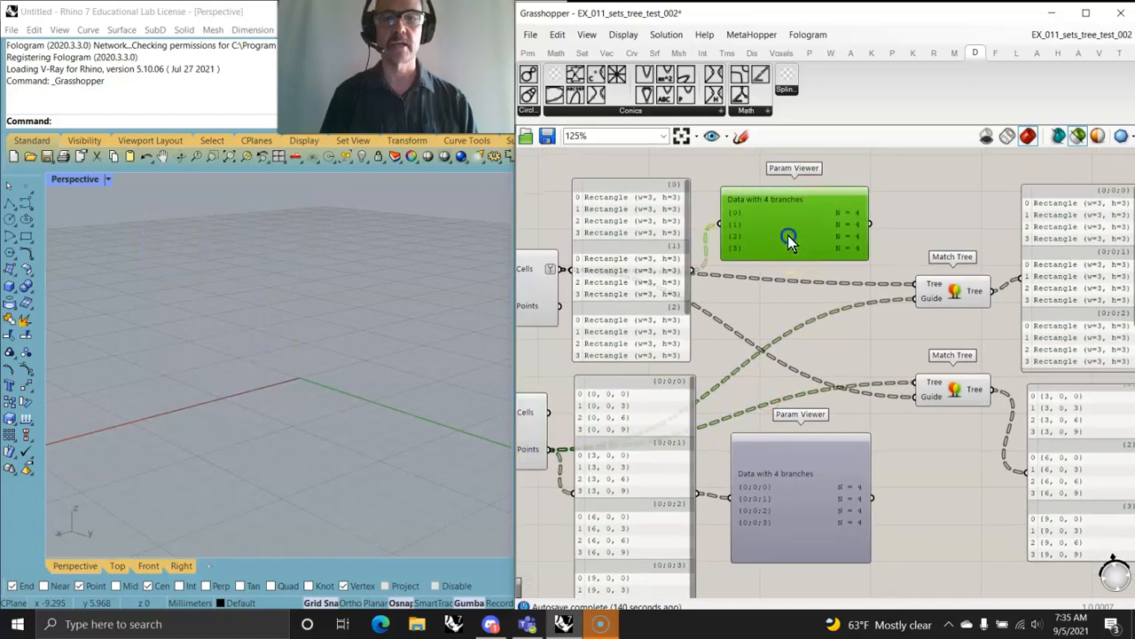
{"action": "double_click", "coordinate": [802, 493]}
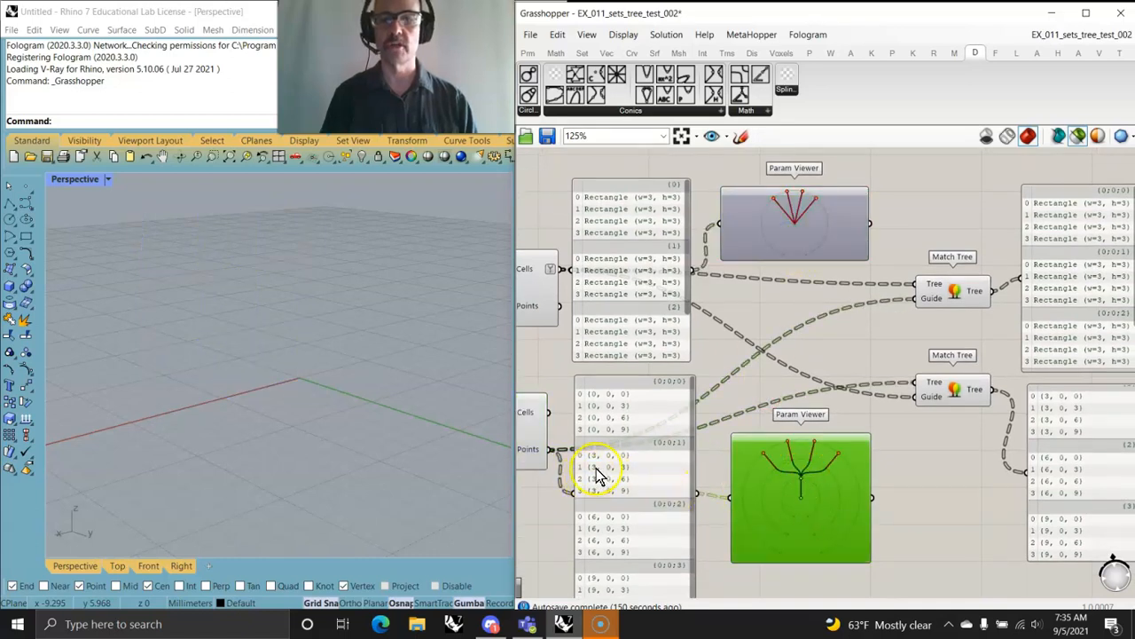
{"action": "right_click_drag", "start_coordinate": [588, 482], "coordinate": [685, 421]}
{"action": "double_click", "coordinate": [916, 445]}
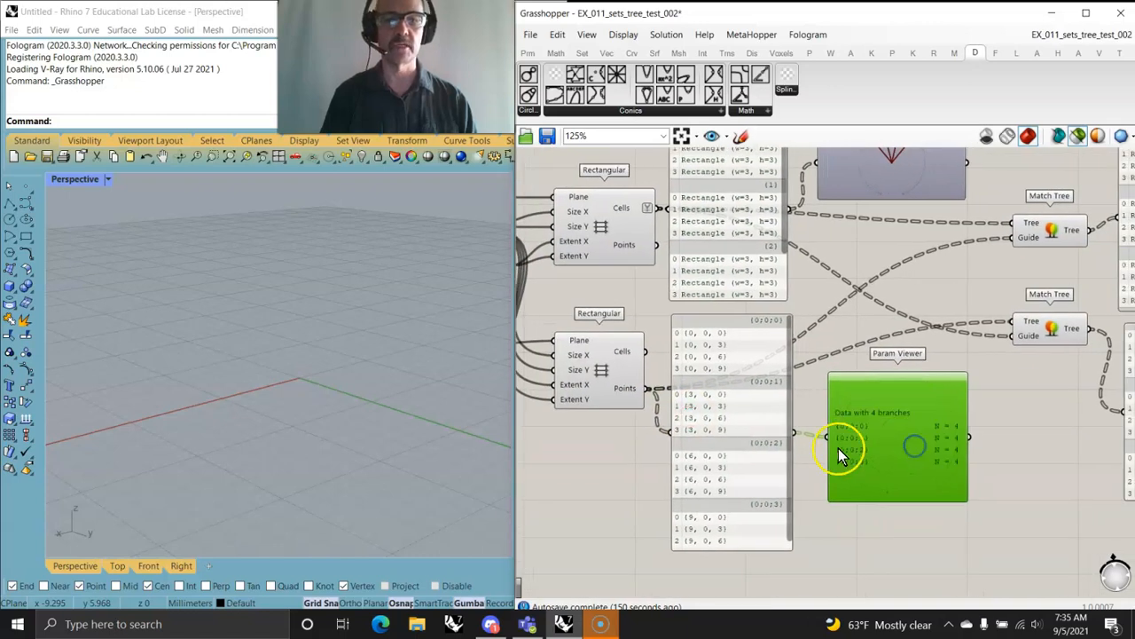
{"action": "right_click_drag", "start_coordinate": [906, 316], "coordinate": [867, 400]}
{"action": "left_click", "coordinate": [874, 284]}
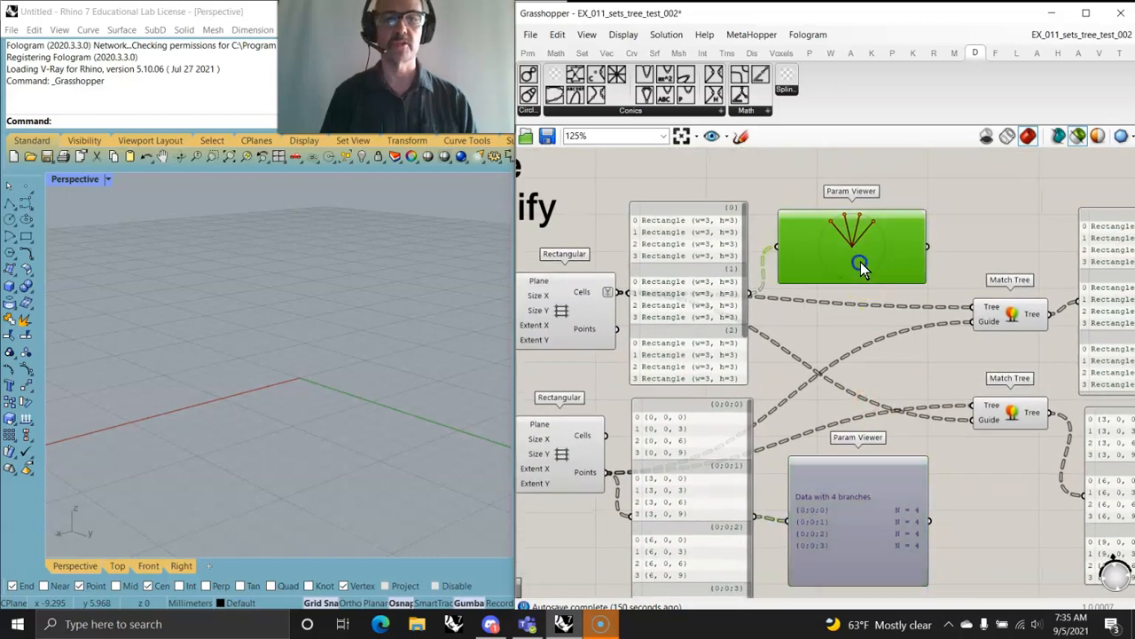
{"action": "double_click", "coordinate": [799, 282]}
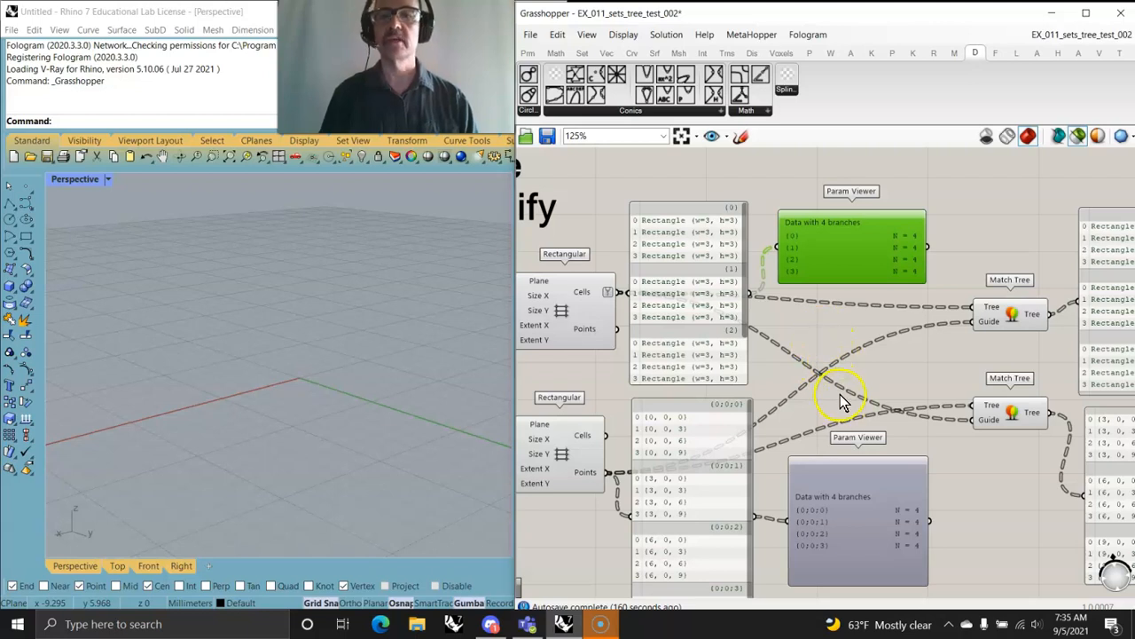
Step: Examine the two Match Tree components, their swapped tree and guide inputs, and the resulting paths in the output panels and Param Viewers
{"action": "mouse_move", "coordinate": [898, 383]}
{"action": "right_mouse_down"}
{"action": "mouse_move", "coordinate": [862, 340]}
{"action": "mouse_move", "coordinate": [747, 337]}
{"action": "right_mouse_up"}
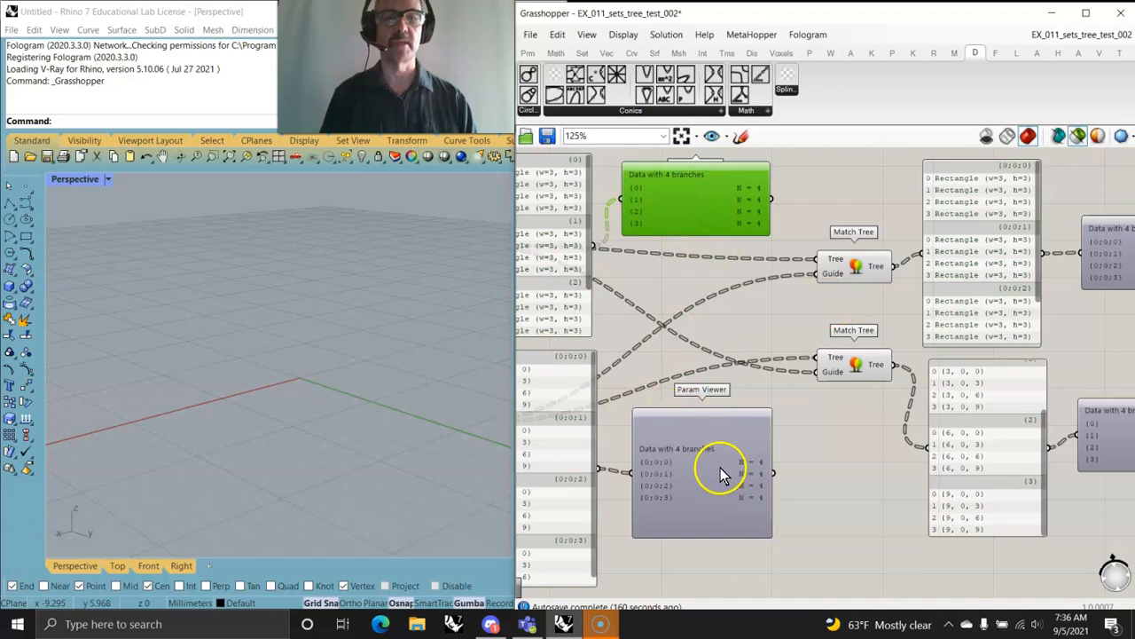
{"action": "left_click", "coordinate": [857, 270]}
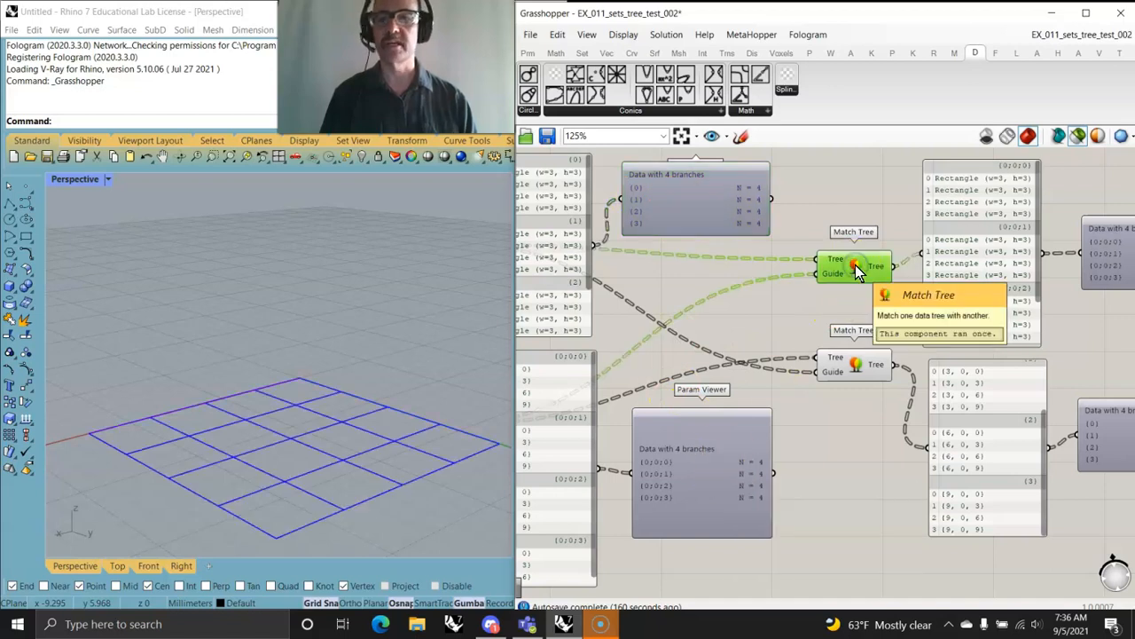
{"action": "left_click", "coordinate": [852, 366]}
{"action": "mouse_move", "coordinate": [727, 476]}
{"action": "right_mouse_down"}
{"action": "mouse_move", "coordinate": [786, 456]}
{"action": "mouse_move", "coordinate": [689, 451]}
{"action": "right_mouse_up"}
{"action": "right_click_drag", "start_coordinate": [966, 435], "coordinate": [808, 432]}
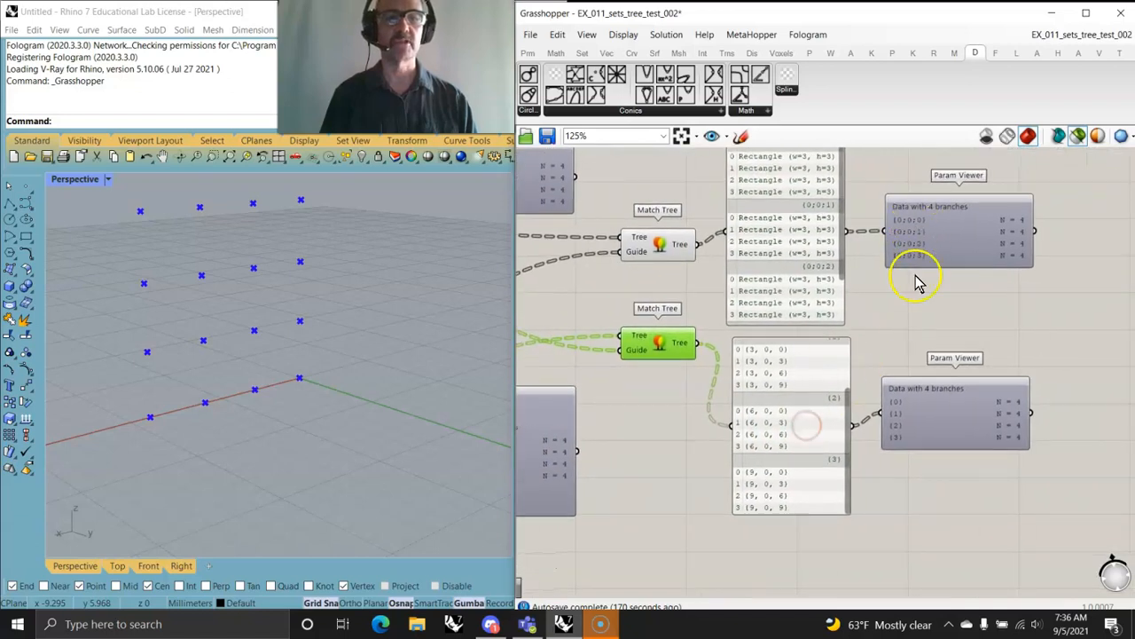
{"action": "right_click_drag", "start_coordinate": [657, 277], "coordinate": [785, 327]}
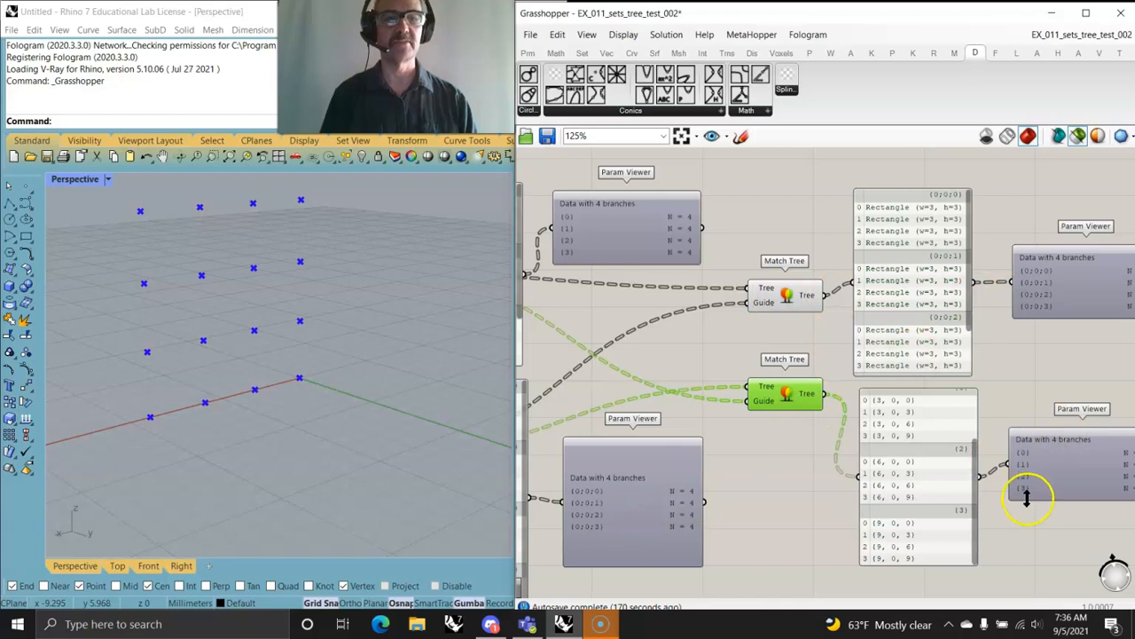
{"action": "mouse_move", "coordinate": [1077, 513]}
{"action": "right_mouse_down"}
{"action": "mouse_move", "coordinate": [857, 449]}
{"action": "mouse_move", "coordinate": [840, 482]}
{"action": "mouse_move", "coordinate": [988, 442]}
{"action": "mouse_move", "coordinate": [1032, 445]}
{"action": "right_mouse_up"}
Step: Group all components of the "match tree - note simplify" section together
{"action": "scroll", "coordinate": [841, 477], "scroll_direction": "down", "scroll_amount": 5}
{"action": "scroll", "coordinate": [1064, 482], "scroll_direction": "down", "scroll_amount": 1}
{"action": "left_click_drag", "start_coordinate": [1100, 497], "coordinate": [645, 287]}
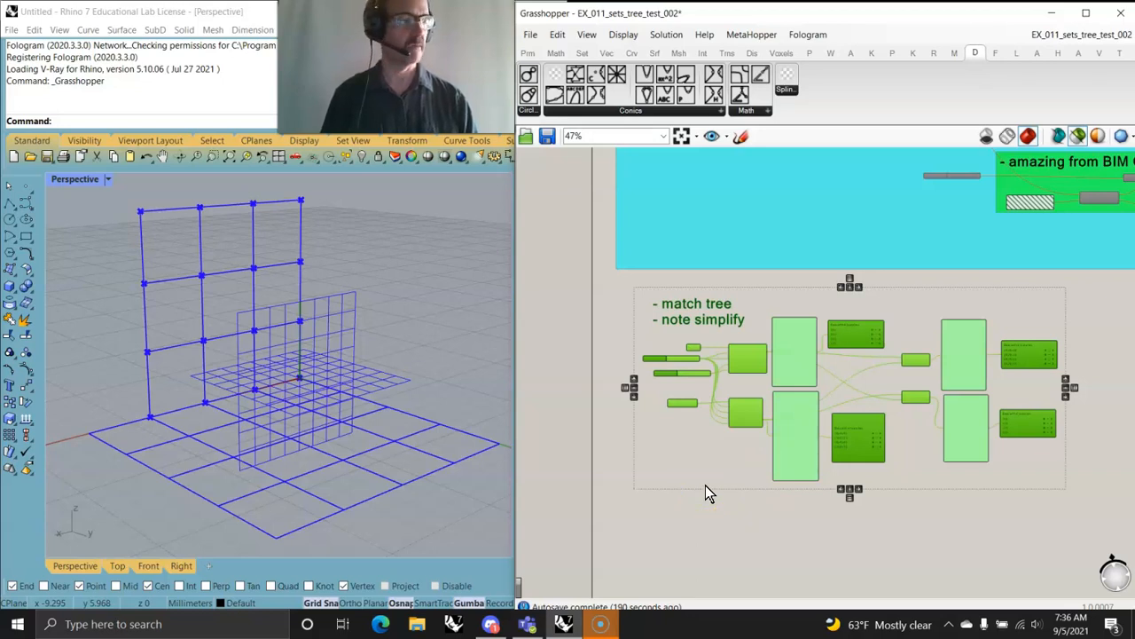
{"action": "left_click", "coordinate": [735, 489]}
{"action": "left_click", "coordinate": [899, 452]}
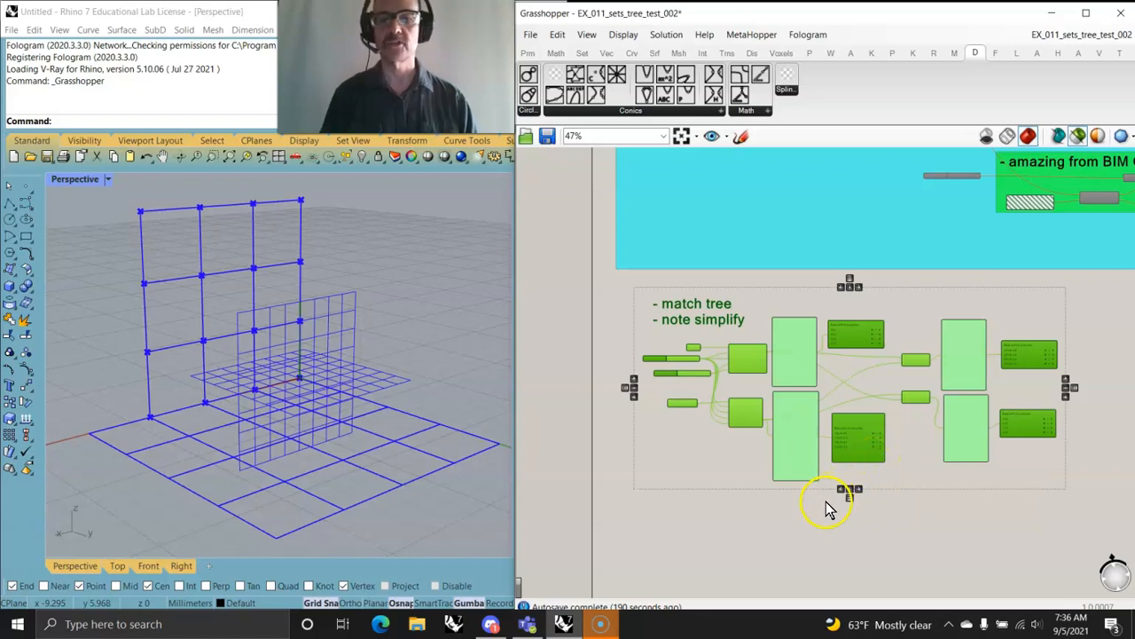
{"action": "left_click", "coordinate": [837, 569]}
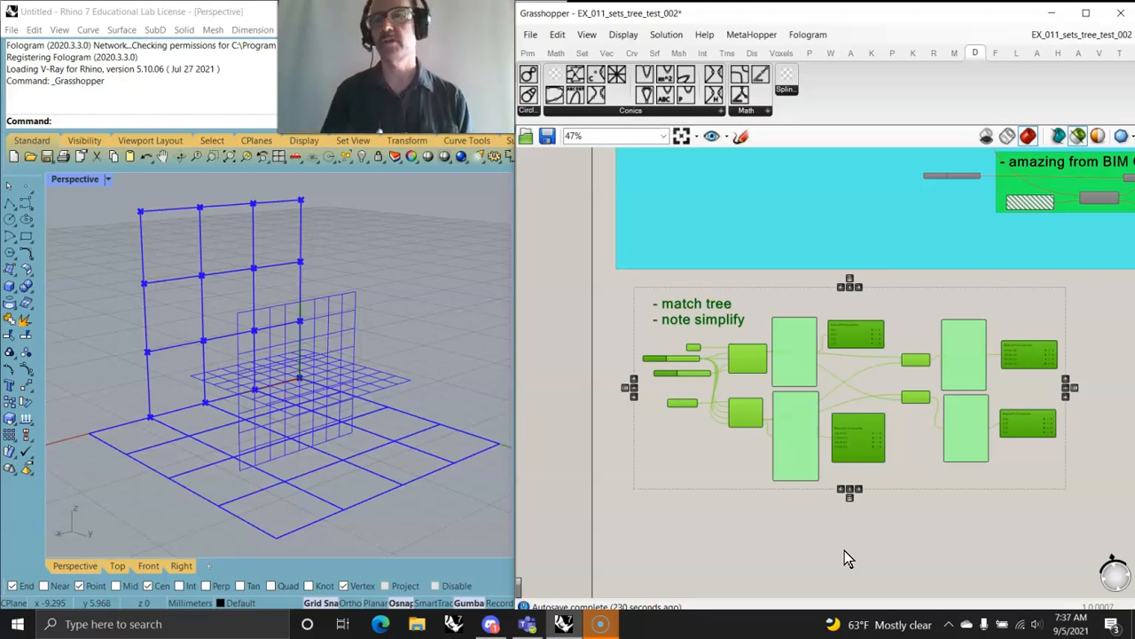
{"action": "left_click", "coordinate": [854, 584]}
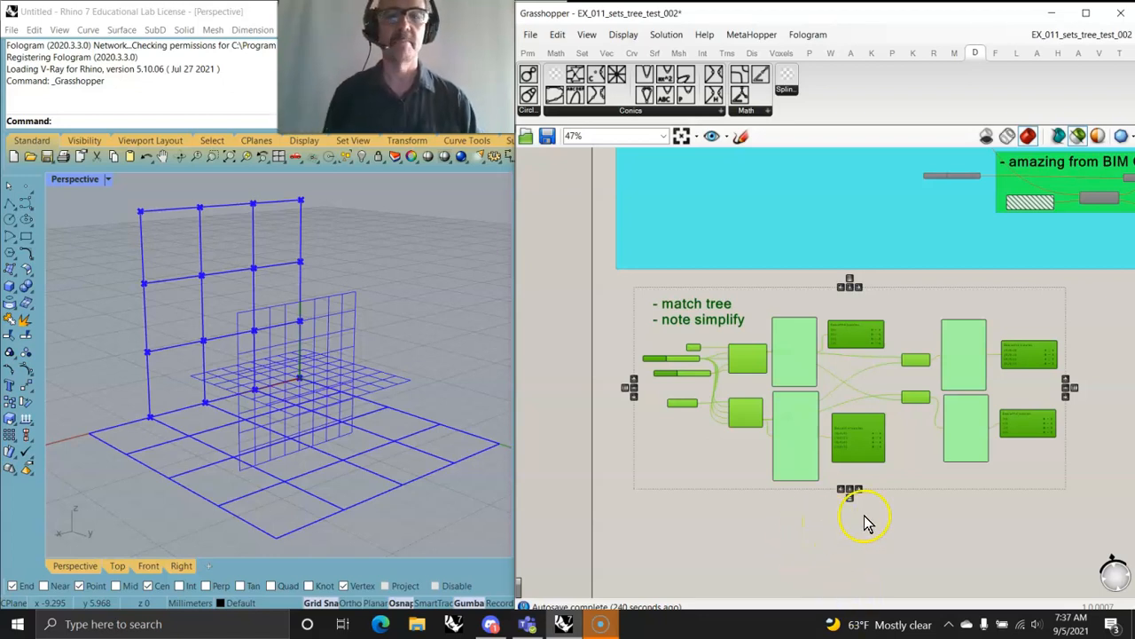
{"action": "scroll", "coordinate": [1029, 532], "scroll_direction": "down", "scroll_amount": 3}
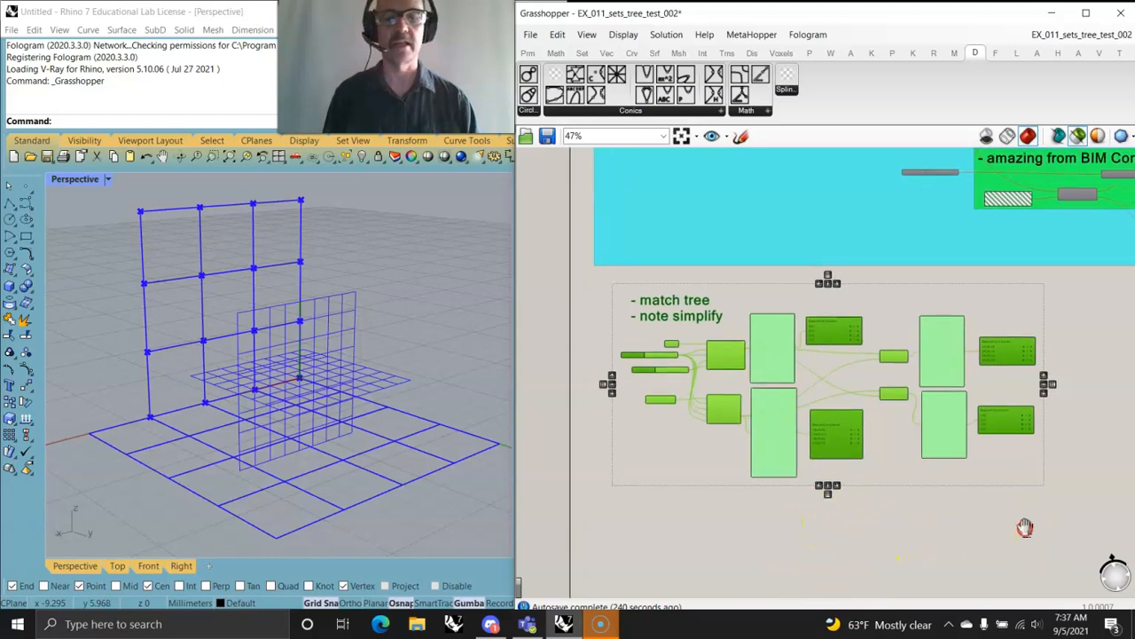
{"action": "left_click", "coordinate": [690, 352]}
{"action": "left_click_drag", "start_coordinate": [690, 352], "coordinate": [632, 353]}
{"action": "right_click", "coordinate": [690, 523]}
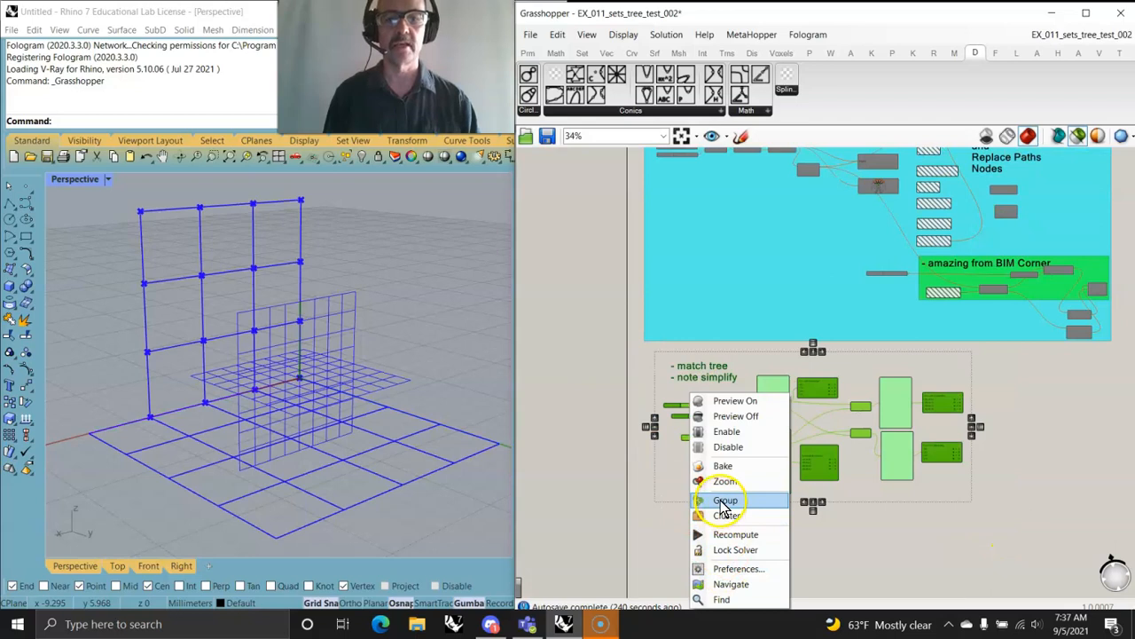
{"action": "left_click", "coordinate": [725, 501]}
Step: Colour the match tree group cyan (R 0, G 255, B 255) and align it under the "how to use masks" section
{"action": "right_click", "coordinate": [720, 457]}
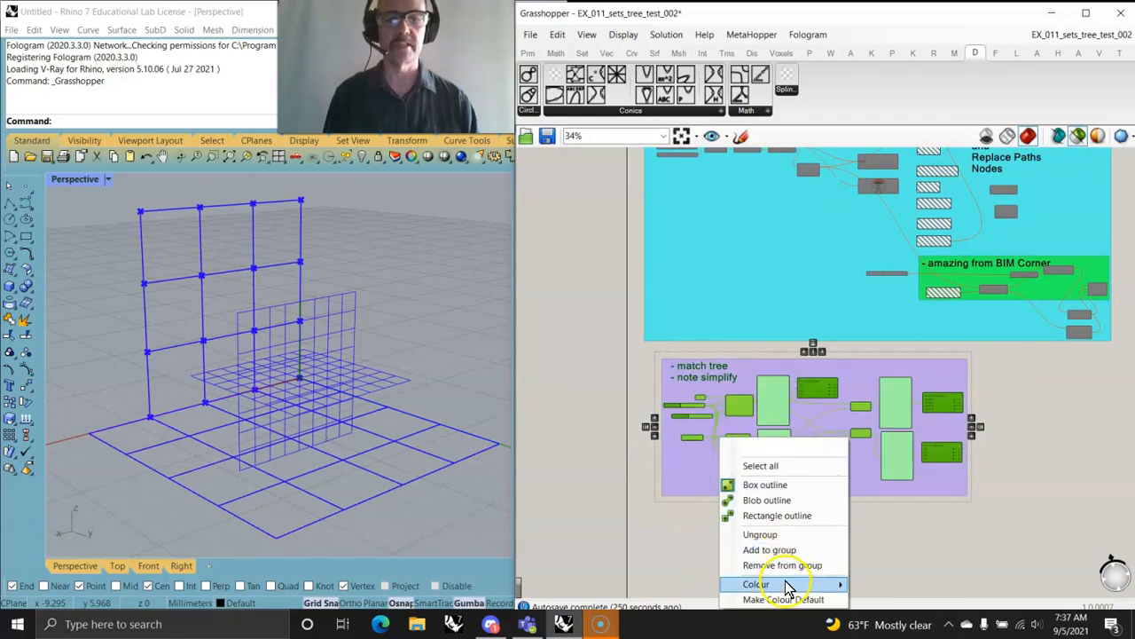
{"action": "mouse_move", "coordinate": [787, 589]}
{"action": "left_click_drag", "start_coordinate": [1009, 481], "coordinate": [1022, 498]}
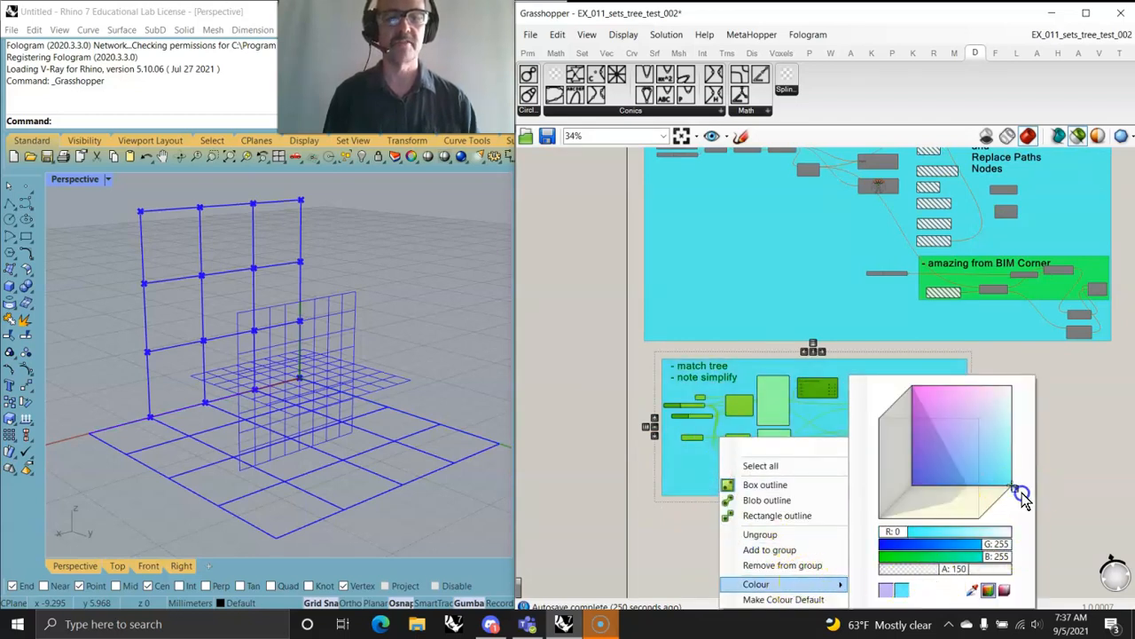
{"action": "left_click", "coordinate": [1078, 466]}
{"action": "mouse_move", "coordinate": [943, 470]}
{"action": "left_mouse_down"}
{"action": "mouse_move", "coordinate": [940, 482]}
{"action": "mouse_move", "coordinate": [926, 471]}
{"action": "left_mouse_up"}
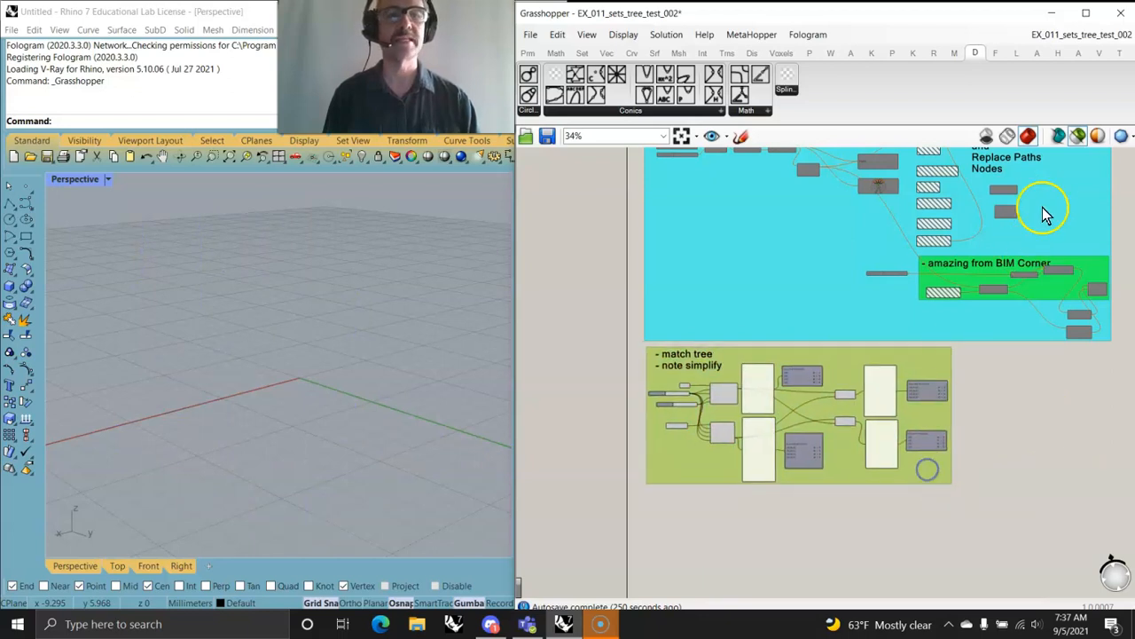
Step: Review the full list of Tree components in the Set category and locate the "relative item(s)" section
{"action": "left_click", "coordinate": [582, 53]}
{"action": "left_click", "coordinate": [1037, 108]}
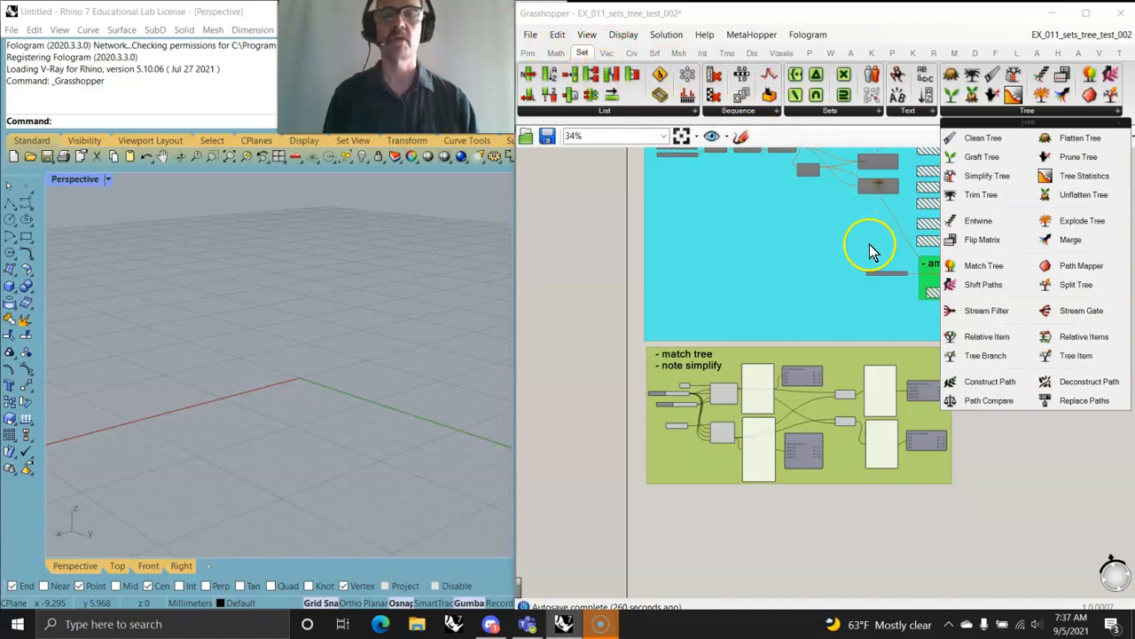
{"action": "right_click_drag", "start_coordinate": [1050, 507], "coordinate": [976, 509]}
{"action": "scroll", "coordinate": [1000, 421], "scroll_direction": "down", "scroll_amount": 3}
{"action": "right_click_drag", "start_coordinate": [985, 428], "coordinate": [902, 433]}
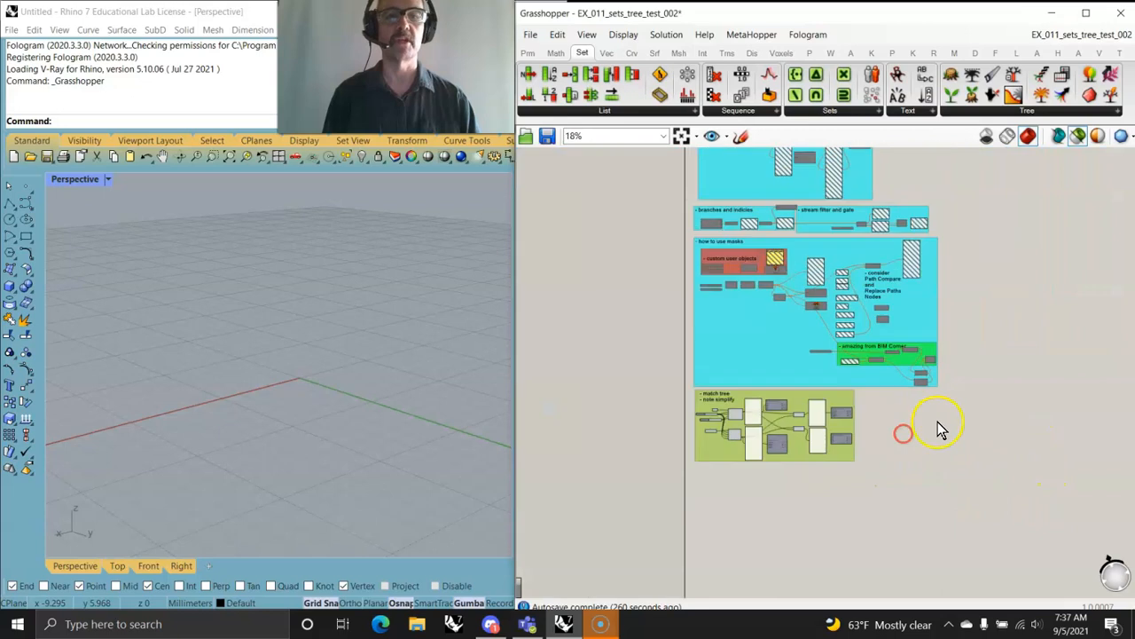
{"action": "scroll", "coordinate": [953, 421], "scroll_direction": "down", "scroll_amount": 3}
{"action": "right_click_drag", "start_coordinate": [1010, 384], "coordinate": [869, 452]}
{"action": "right_click_drag", "start_coordinate": [949, 309], "coordinate": [801, 453]}
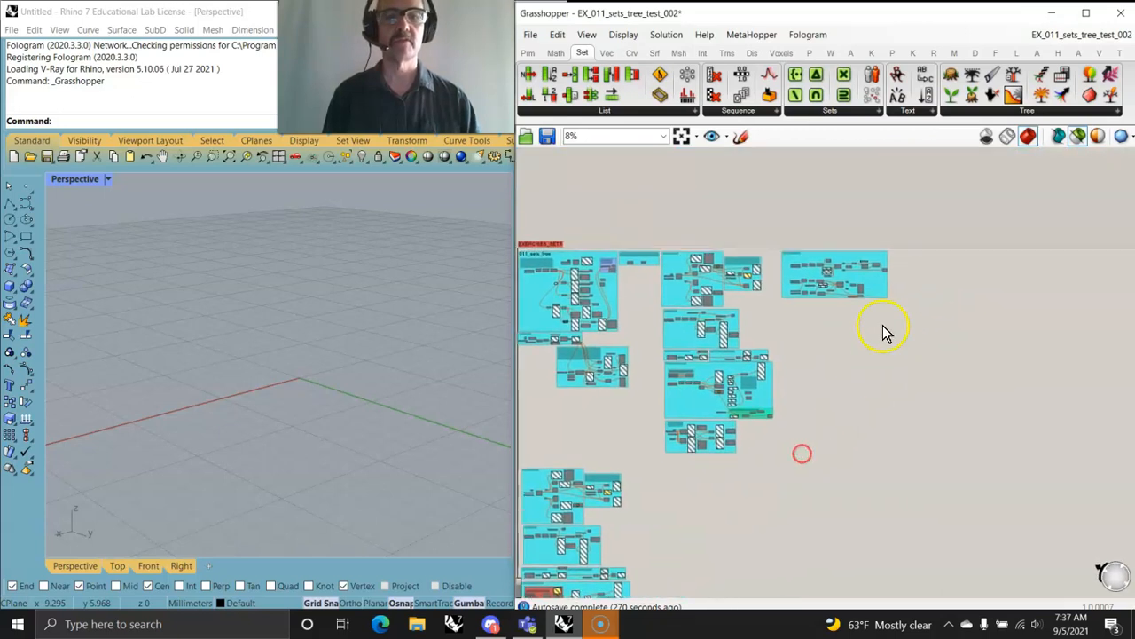
Step: Enable all components of the "relative item(s)" section
{"action": "scroll", "coordinate": [831, 296], "scroll_direction": "up", "scroll_amount": 6}
{"action": "left_click_drag", "start_coordinate": [1068, 457], "coordinate": [565, 183]}
{"action": "right_click", "coordinate": [551, 247]}
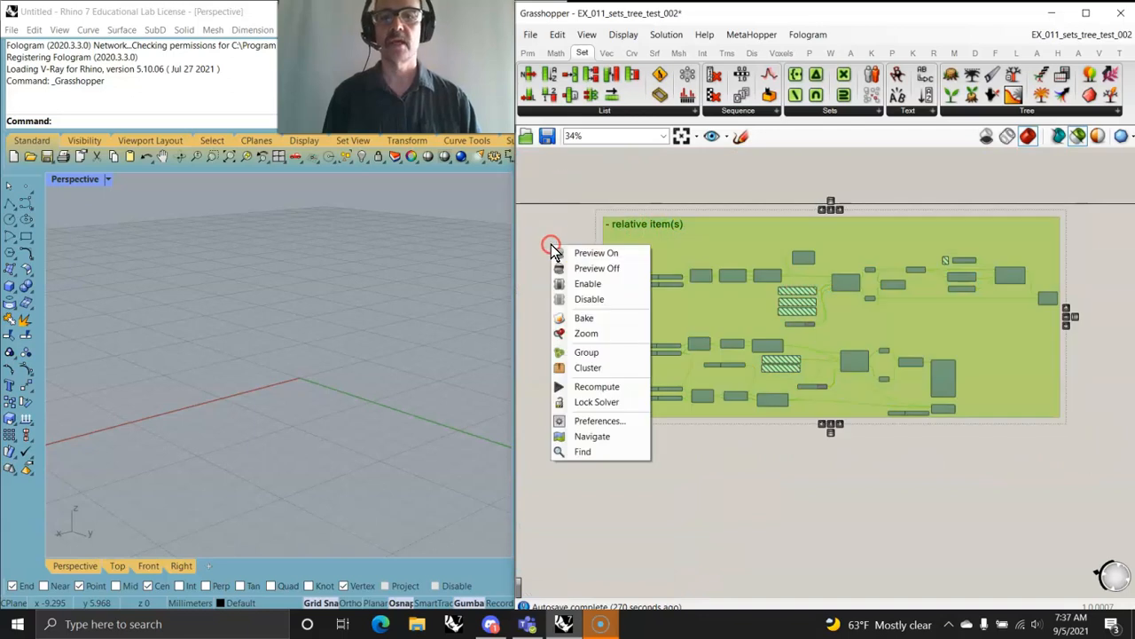
{"action": "left_click", "coordinate": [582, 284]}
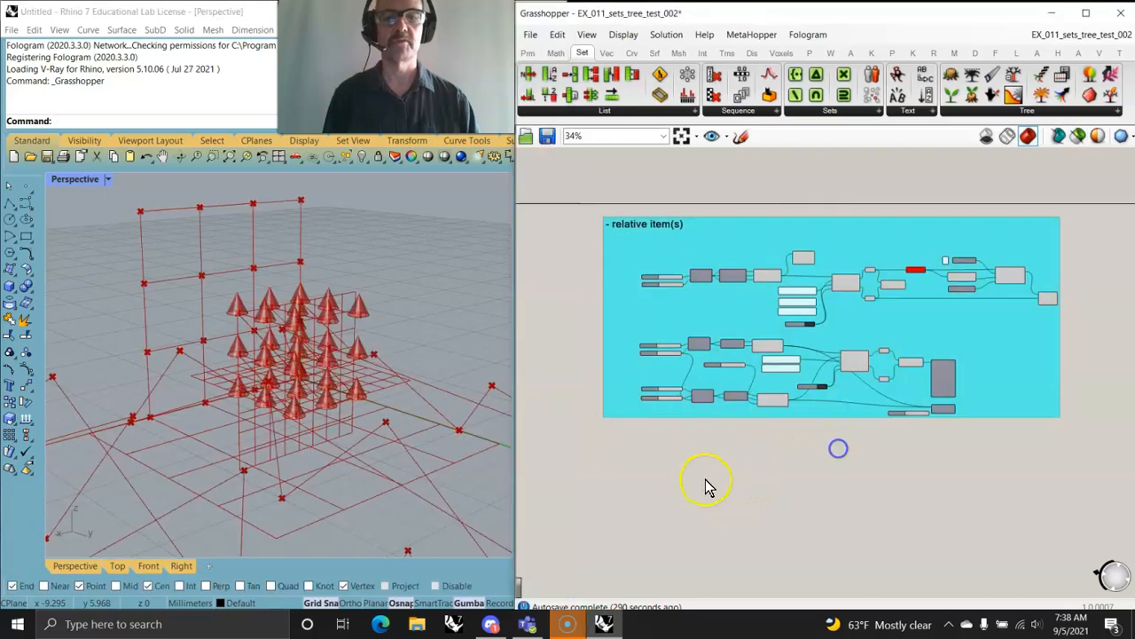
Step: Examine the previewed cones, points and lines of the "relative item(s)" section and the Series, Cross Reference and Construct Point components behind them
{"action": "right_click_drag", "start_coordinate": [481, 400], "coordinate": [406, 448]}
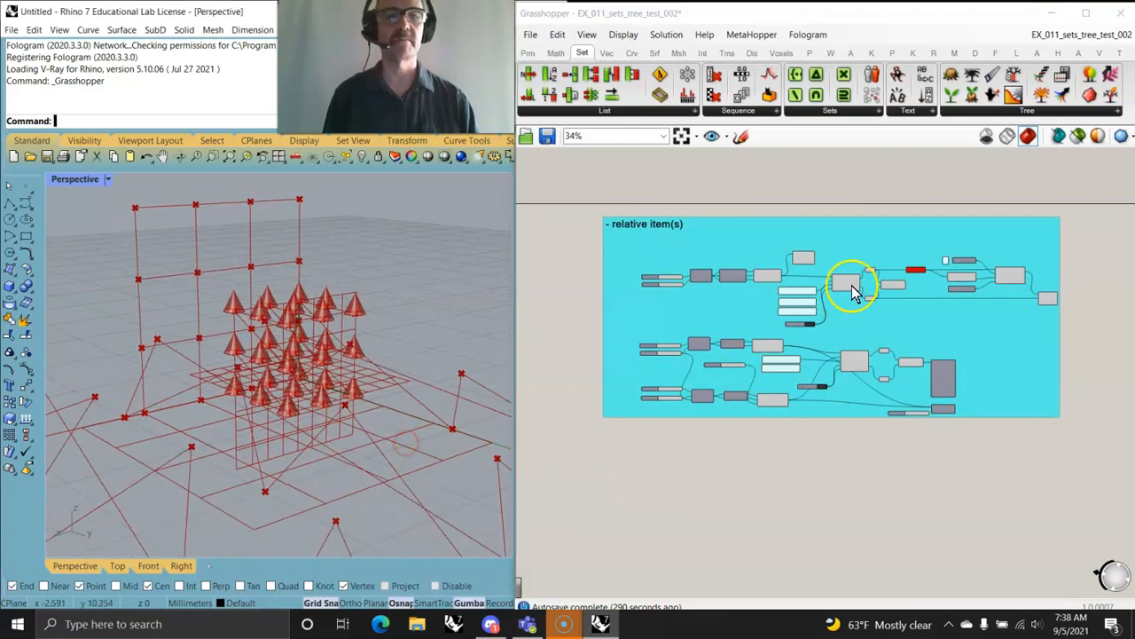
{"action": "left_click", "coordinate": [1076, 137]}
{"action": "left_click", "coordinate": [1075, 137]}
{"action": "right_click_drag", "start_coordinate": [382, 385], "coordinate": [367, 415]}
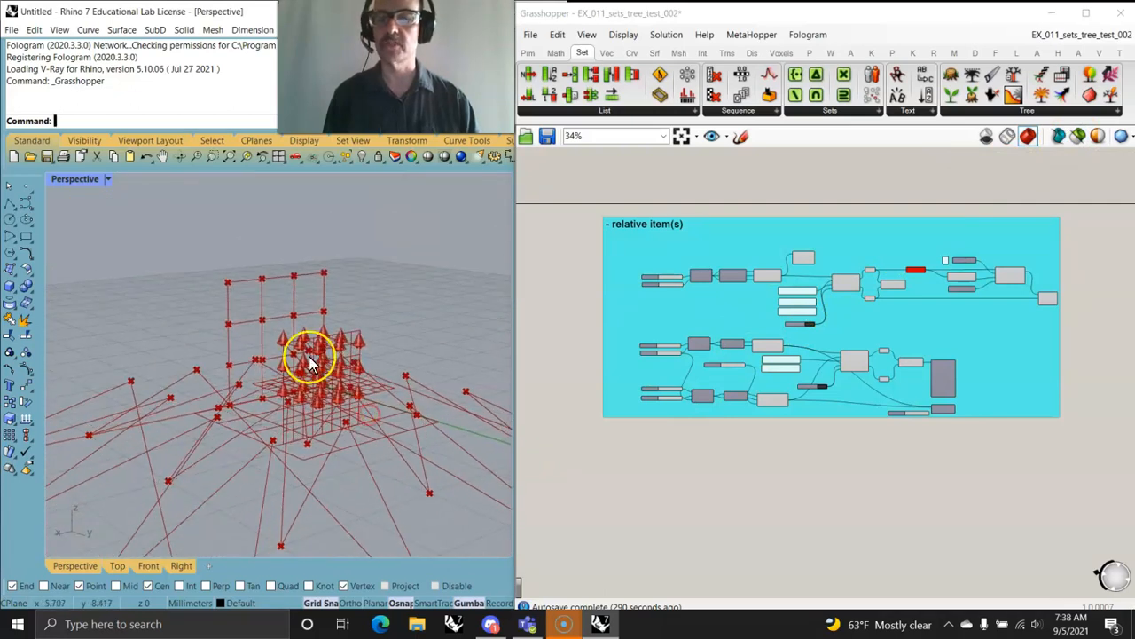
{"action": "scroll", "coordinate": [740, 306], "scroll_direction": "up", "scroll_amount": 4}
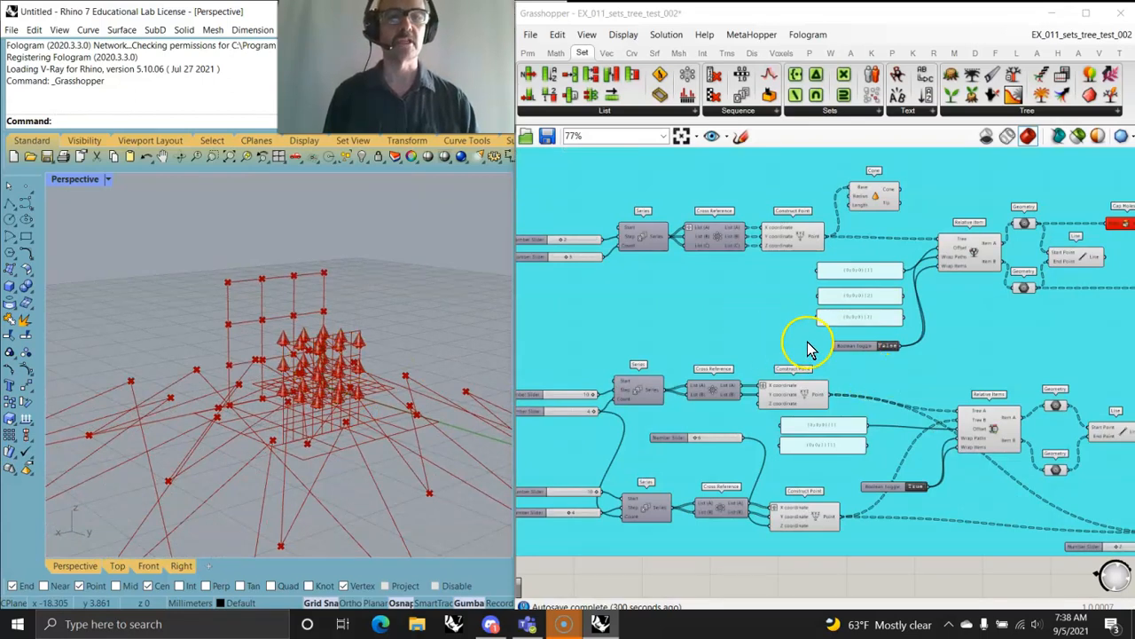
{"action": "scroll", "coordinate": [793, 358], "scroll_direction": "down", "scroll_amount": 2}
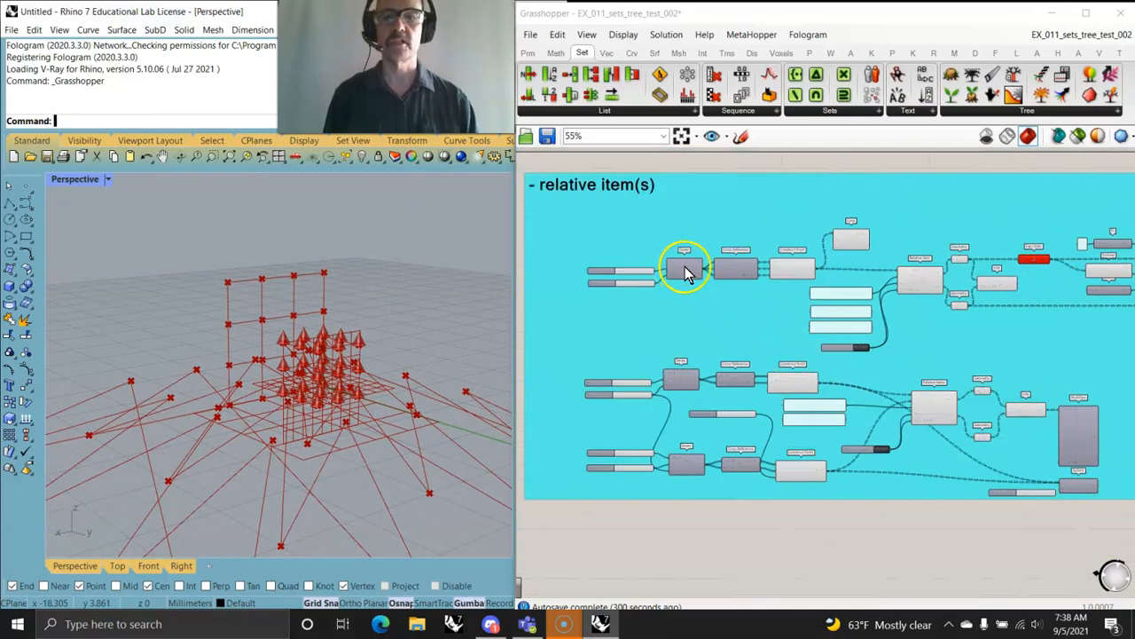
{"action": "scroll", "coordinate": [694, 391], "scroll_direction": "up", "scroll_amount": 3}
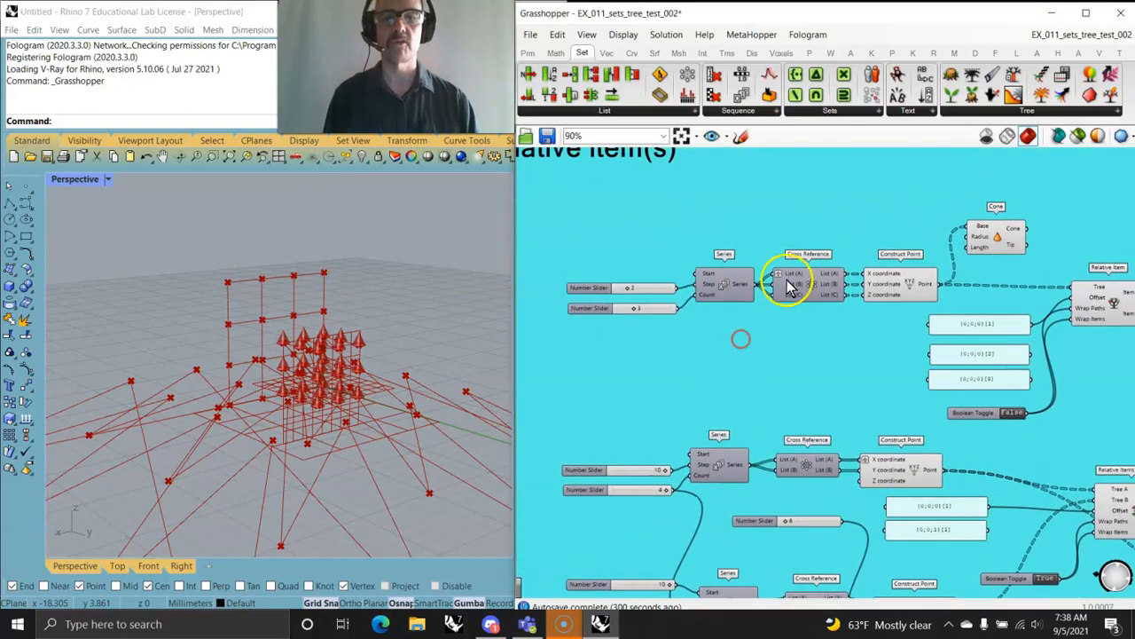
Step: Try the {0;0;0}[2] and {0;0;0}[3] panels as the Relative Item's Offset input, and reconnect the {0;0;0}[1] panel
{"action": "right_click_drag", "start_coordinate": [786, 418], "coordinate": [743, 293]}
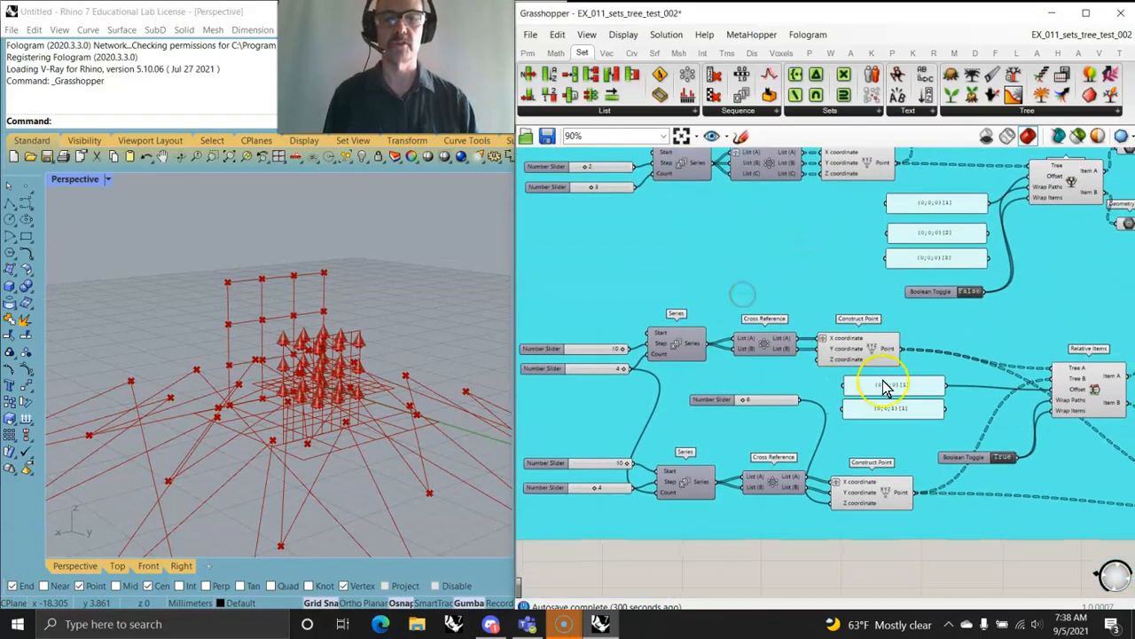
{"action": "right_click_drag", "start_coordinate": [914, 439], "coordinate": [794, 386]}
{"action": "scroll", "coordinate": [794, 386], "scroll_direction": "down", "scroll_amount": 3}
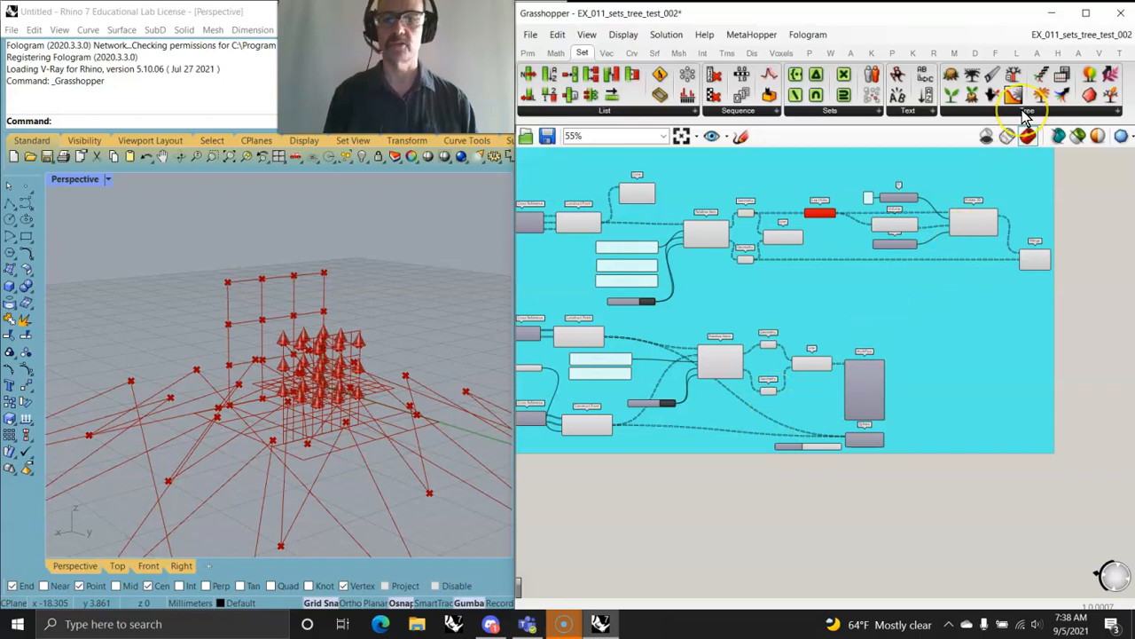
{"action": "scroll", "coordinate": [723, 295], "scroll_direction": "up", "scroll_amount": 5}
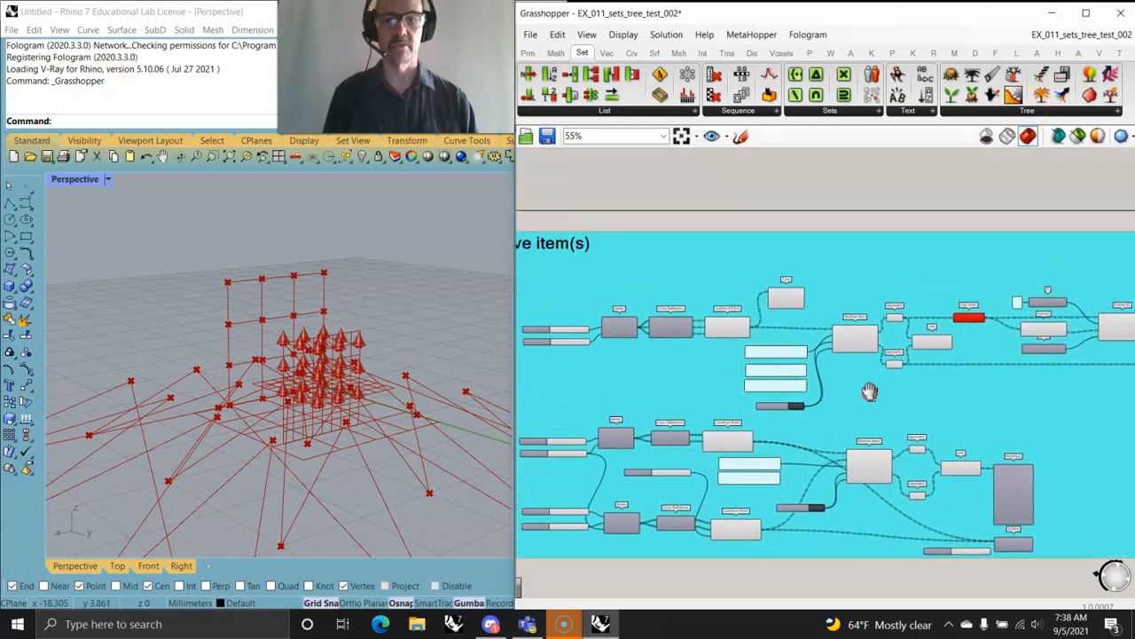
{"action": "right_click_drag", "start_coordinate": [991, 301], "coordinate": [673, 231]}
{"action": "mouse_move", "coordinate": [792, 225]}
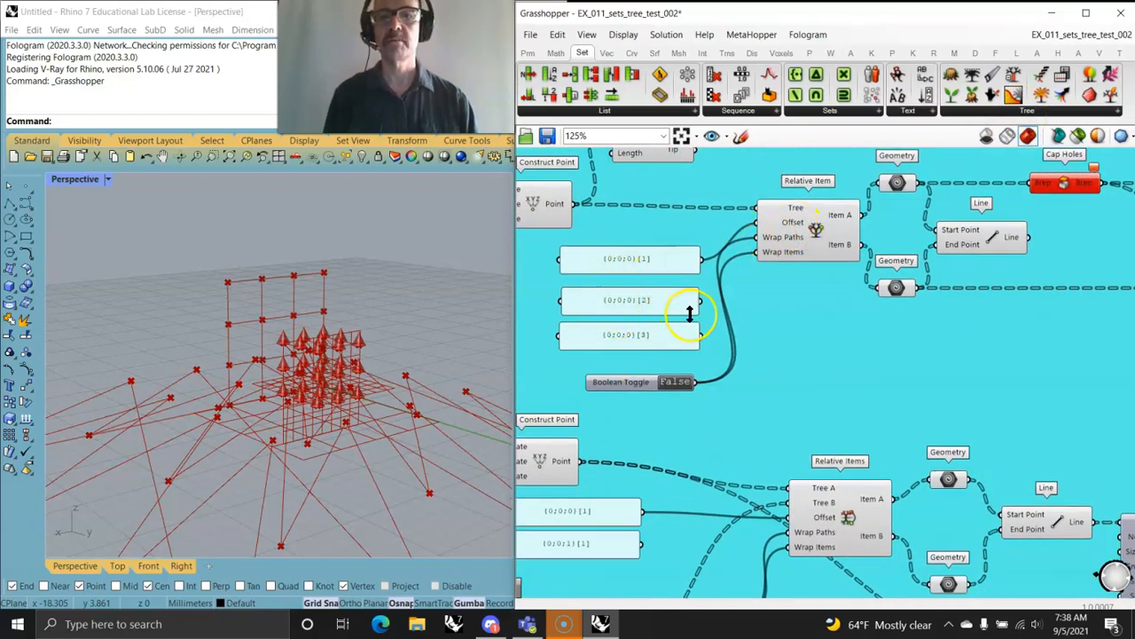
{"action": "left_click_drag", "start_coordinate": [700, 300], "coordinate": [754, 223]}
{"action": "left_click_drag", "start_coordinate": [703, 335], "coordinate": [759, 233]}
{"action": "left_click_drag", "start_coordinate": [701, 261], "coordinate": [756, 222]}
Step: Turn on the preview of the MultiPipe and Sphere components at the end of the Relative Items chain
{"action": "right_click_drag", "start_coordinate": [750, 387], "coordinate": [659, 423]}
{"action": "right_click_drag", "start_coordinate": [748, 405], "coordinate": [768, 301]}
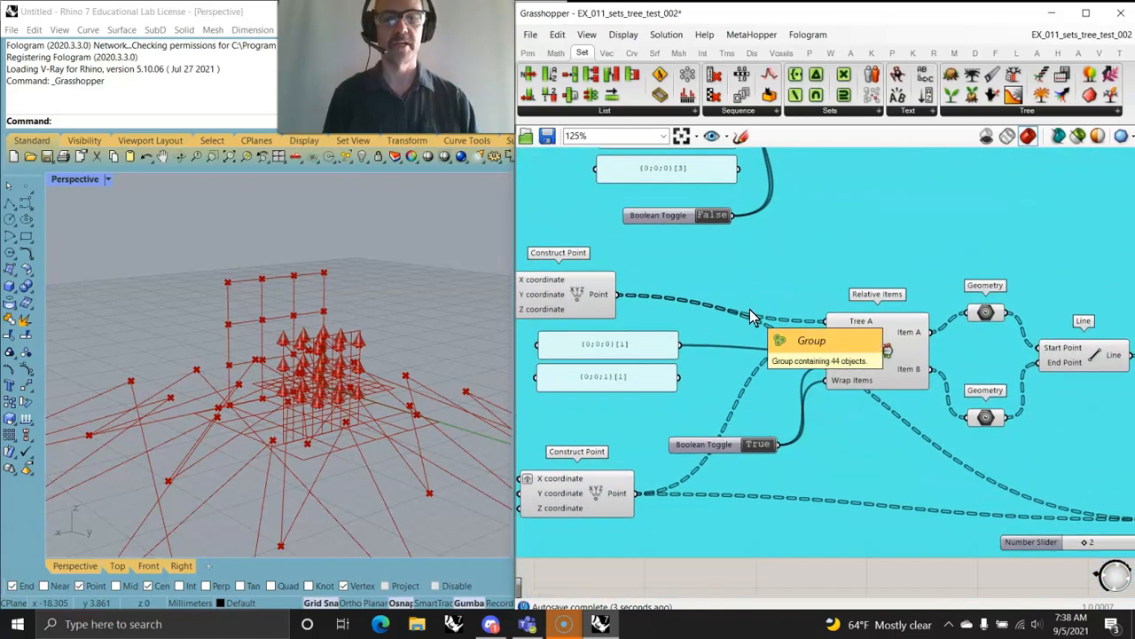
{"action": "scroll", "coordinate": [763, 266], "scroll_direction": "down", "scroll_amount": 3}
{"action": "right_click_drag", "start_coordinate": [793, 406], "coordinate": [635, 381]}
{"action": "mouse_move", "coordinate": [875, 376]}
{"action": "right_mouse_down"}
{"action": "mouse_move", "coordinate": [793, 414]}
{"action": "mouse_move", "coordinate": [786, 506]}
{"action": "mouse_move", "coordinate": [878, 363]}
{"action": "mouse_move", "coordinate": [887, 372]}
{"action": "right_mouse_up"}
{"action": "left_click", "coordinate": [765, 463]}
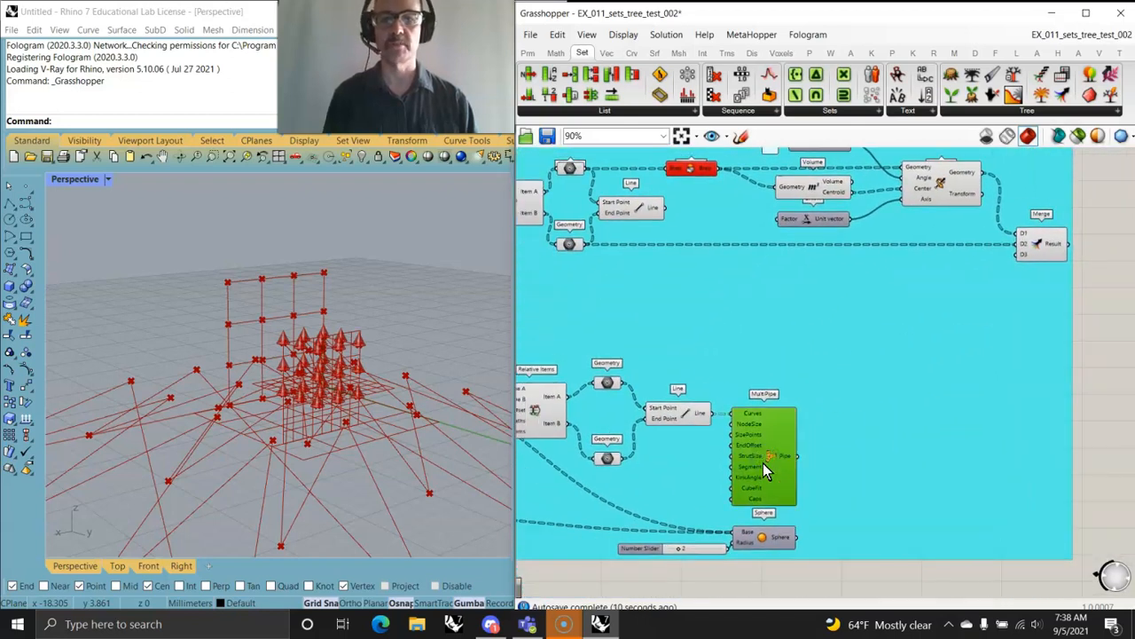
{"action": "right_click", "coordinate": [1092, 486]}
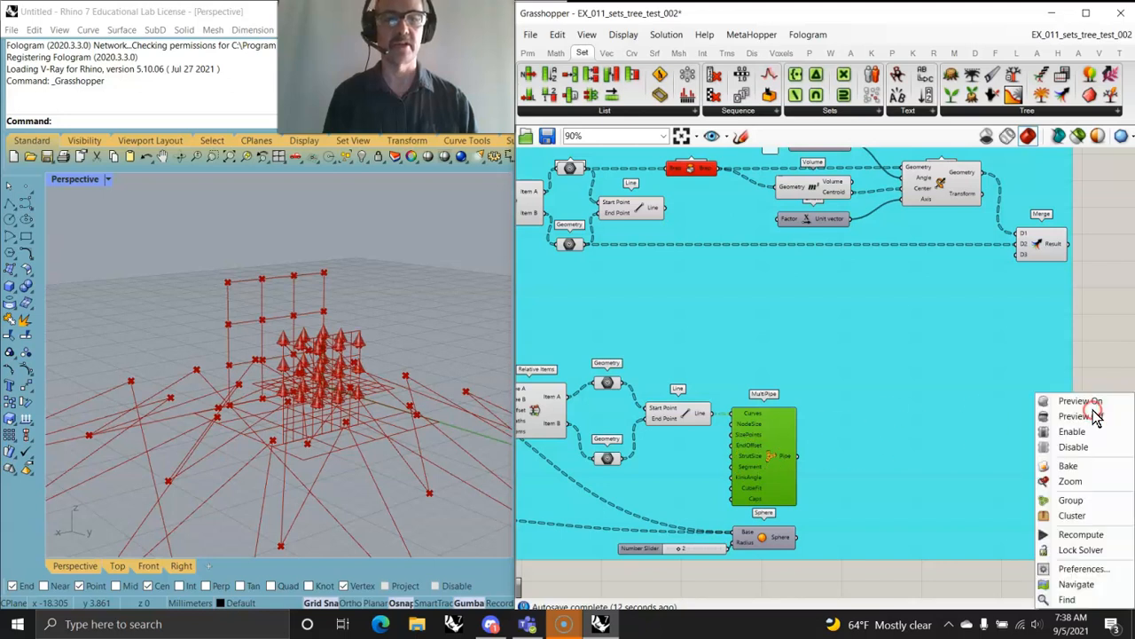
{"action": "left_click_drag", "start_coordinate": [808, 577], "coordinate": [755, 440]}
{"action": "right_click", "coordinate": [1090, 443]}
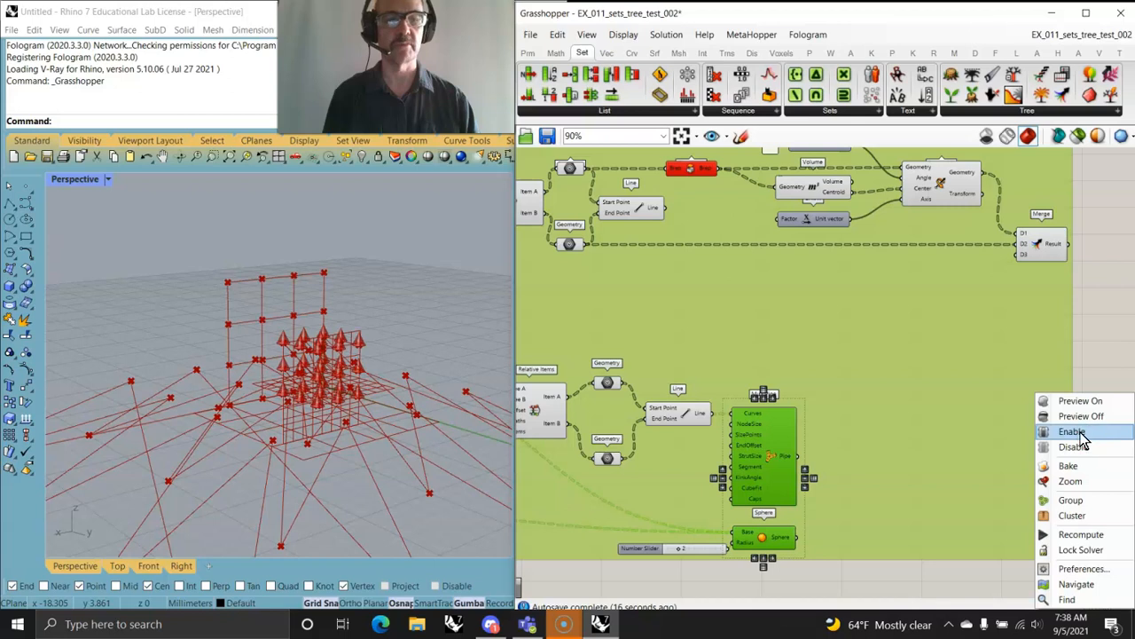
{"action": "left_click", "coordinate": [1081, 401]}
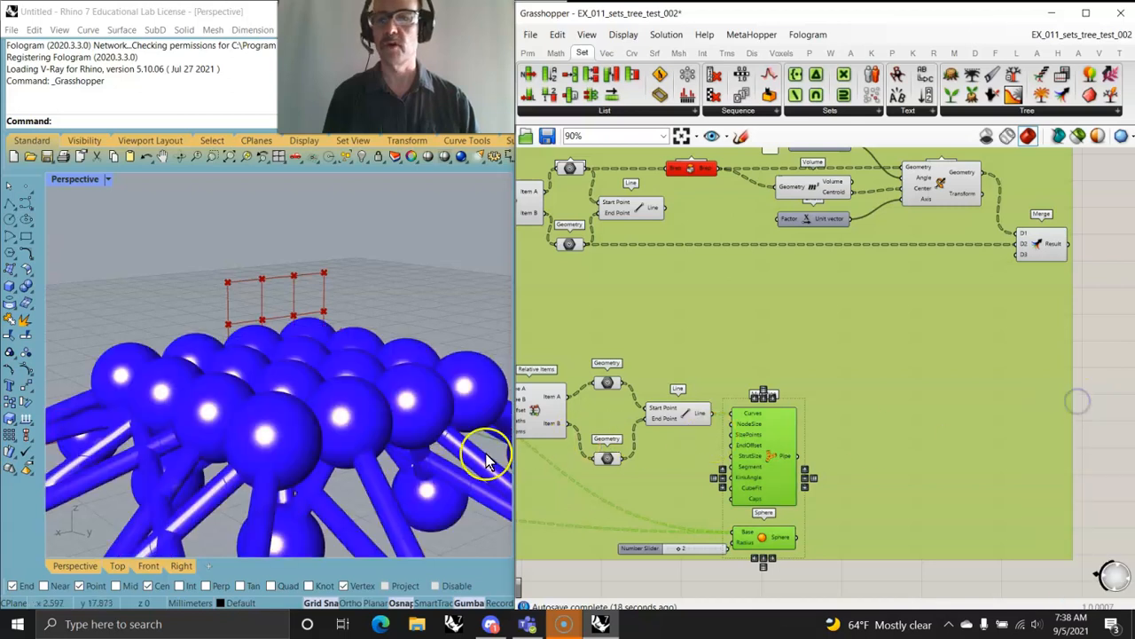
Step: Inspect the previewed pipes and spheres, try a lower Count for the Relative Items' upper Series, and return its slider to 4
{"action": "right_click_drag", "start_coordinate": [435, 456], "coordinate": [458, 456]}
{"action": "scroll", "coordinate": [445, 445], "scroll_direction": "down", "scroll_amount": 3}
{"action": "scroll", "coordinate": [301, 474], "scroll_direction": "up", "scroll_amount": 5}
{"action": "scroll", "coordinate": [302, 475], "scroll_direction": "down", "scroll_amount": 6}
{"action": "right_click_drag", "start_coordinate": [545, 465], "coordinate": [976, 452]}
{"action": "right_click_drag", "start_coordinate": [754, 457], "coordinate": [981, 461]}
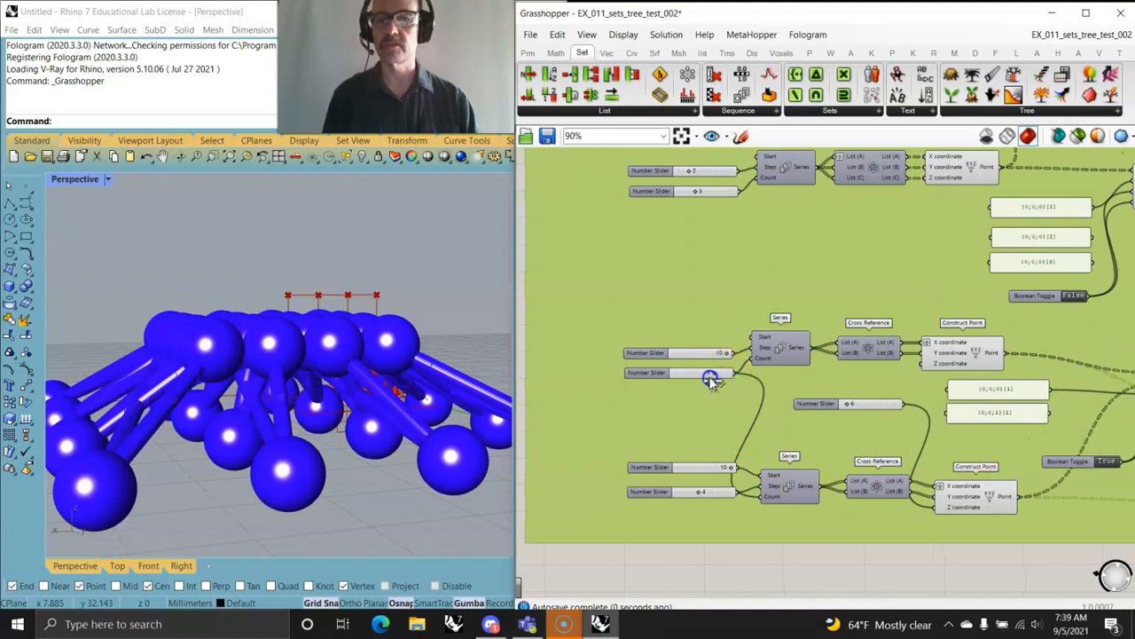
{"action": "left_click_drag", "start_coordinate": [712, 379], "coordinate": [733, 379]}
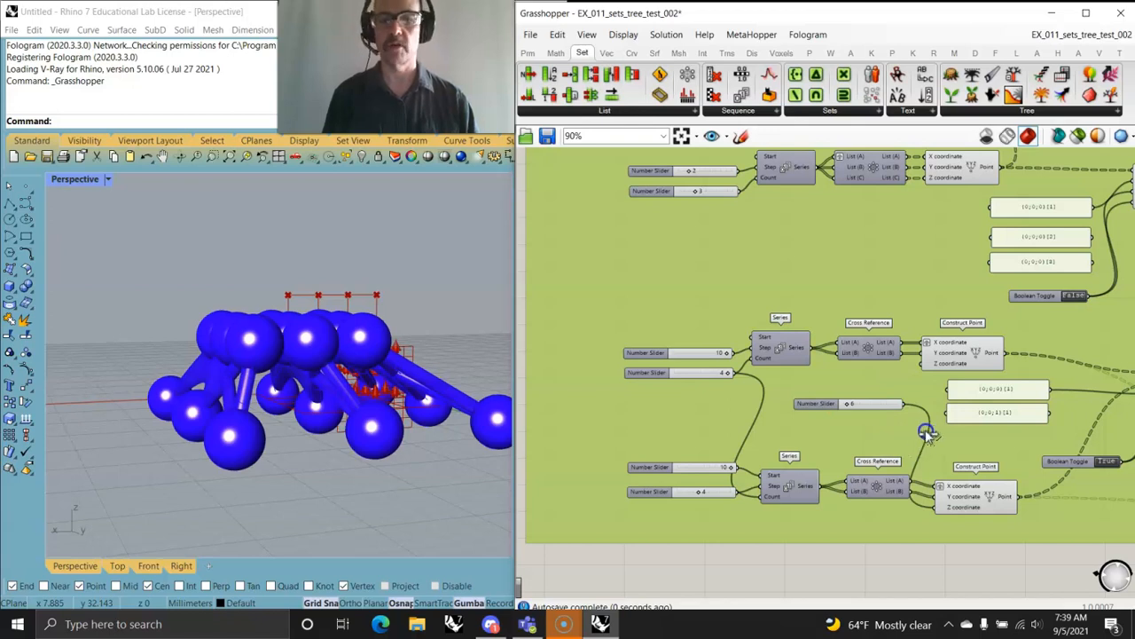
Step: Fit the whole definition in view with nothing selected and review the list of Tree components in the Set category
{"action": "scroll", "coordinate": [829, 350], "scroll_direction": "down", "scroll_amount": 3}
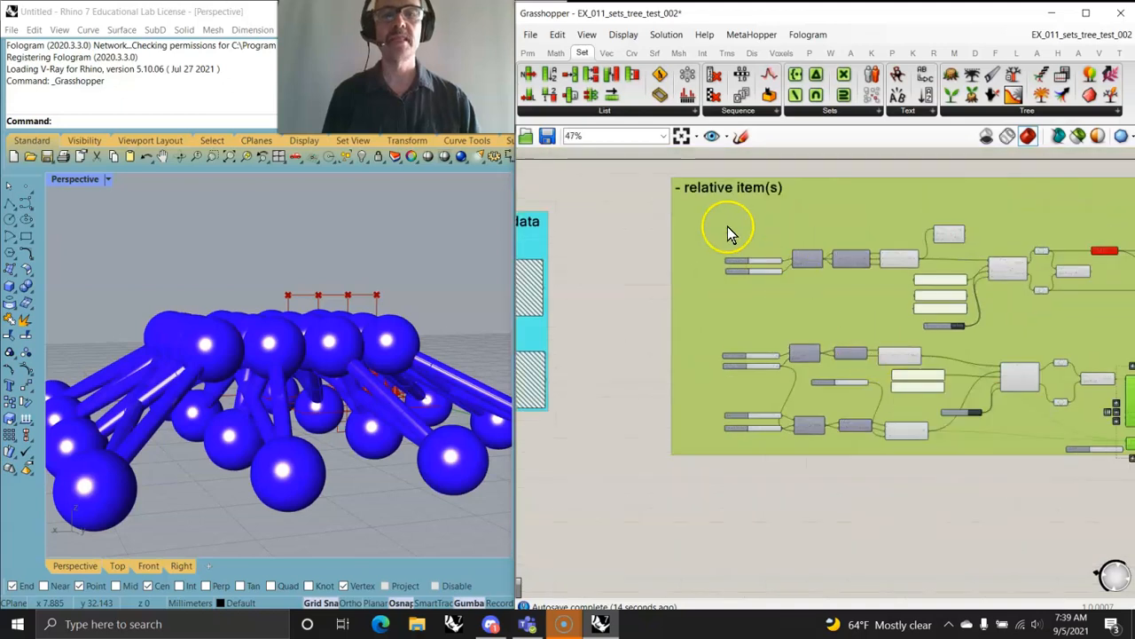
{"action": "left_click", "coordinate": [685, 140]}
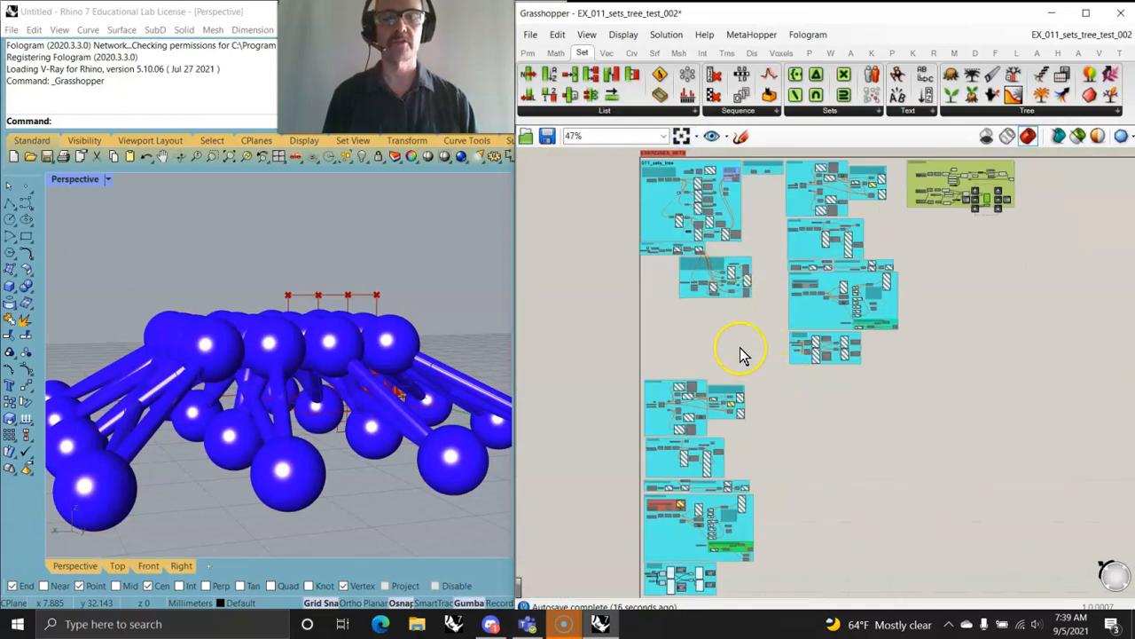
{"action": "left_click", "coordinate": [741, 354]}
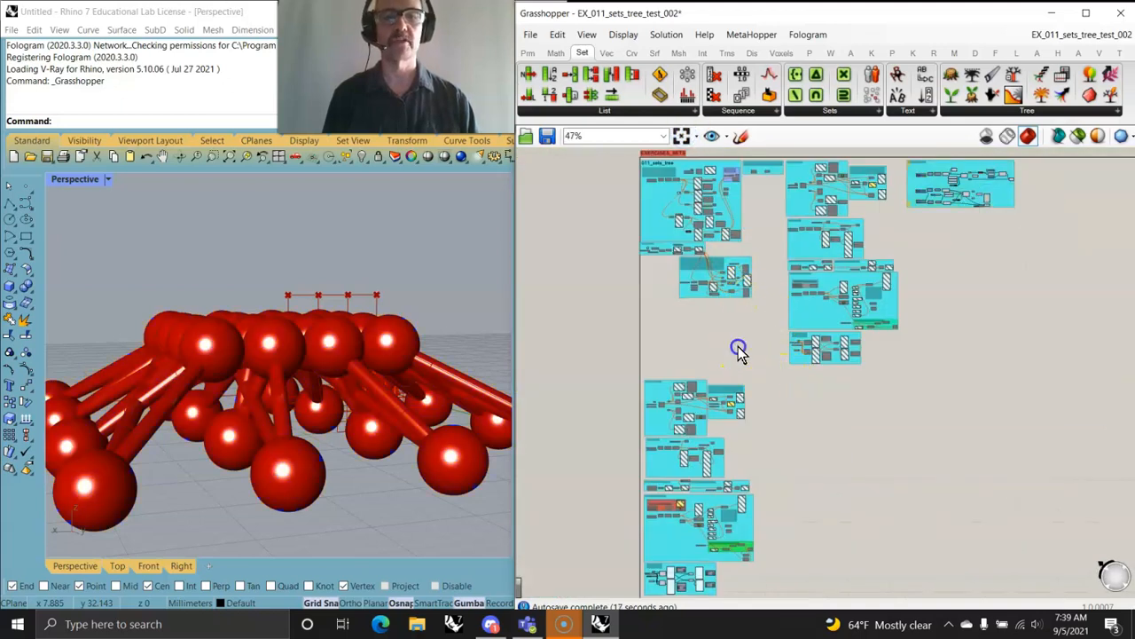
{"action": "left_click", "coordinate": [1024, 111]}
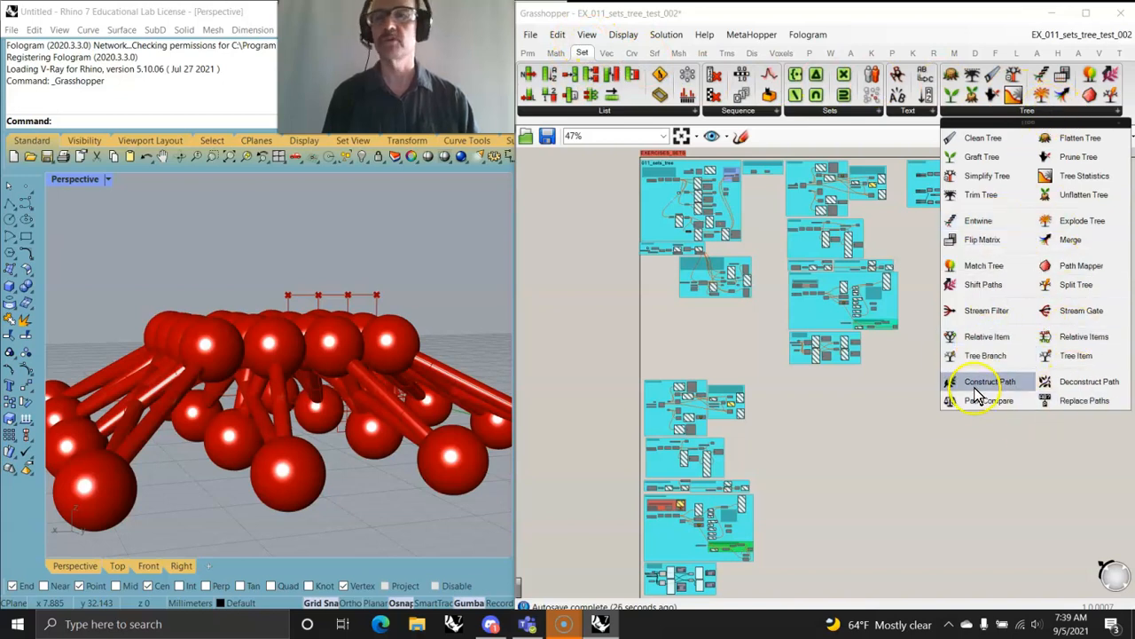
{"action": "right_click_drag", "start_coordinate": [435, 402], "coordinate": [264, 324]}
{"action": "scroll", "coordinate": [302, 253], "scroll_direction": "down", "scroll_amount": 4}
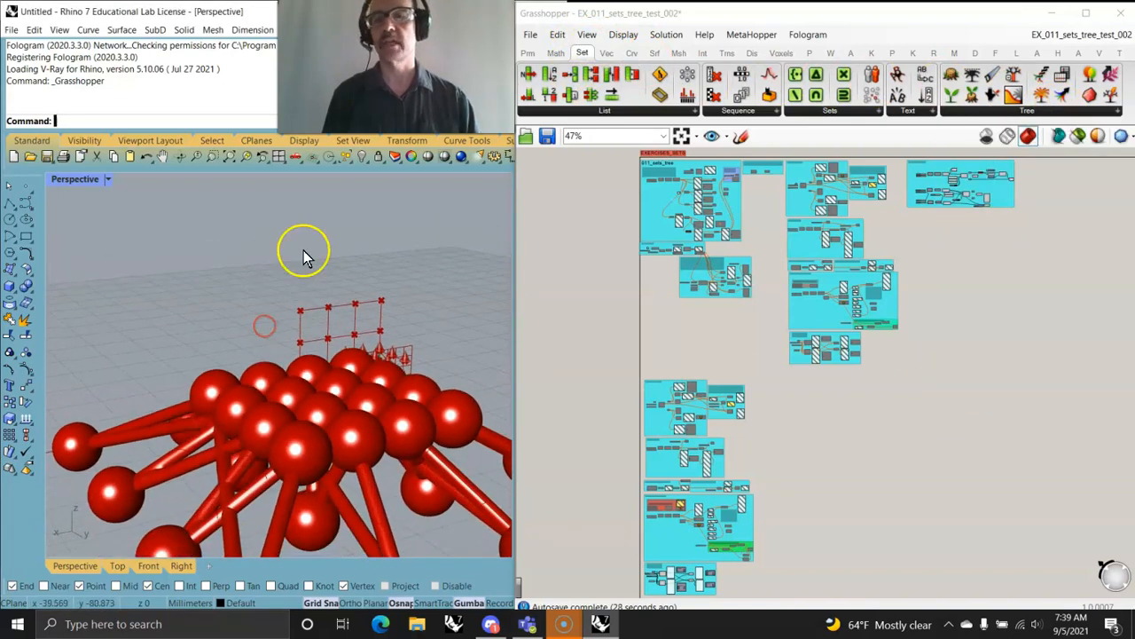